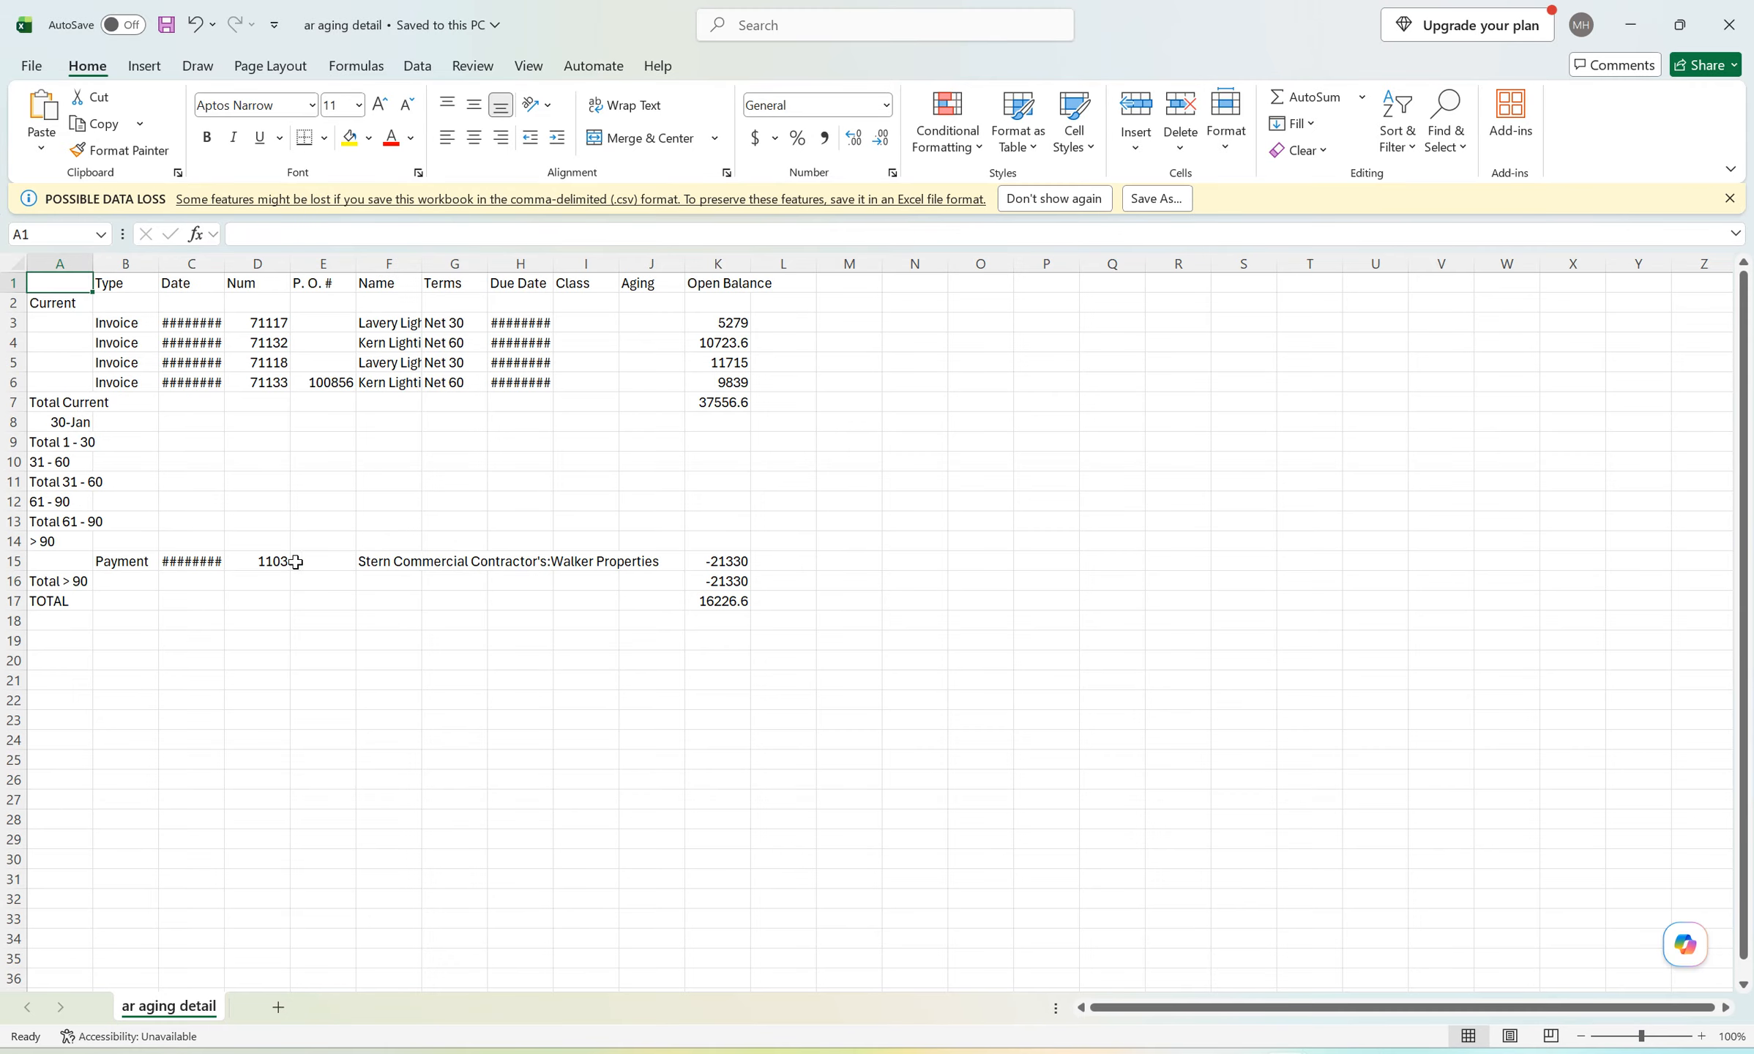
Widen the Date column in the ar aging detail sheet and switch to the QuickBooks company file.
{"action": "left_click_drag", "start_coordinate": [225, 263], "coordinate": [309, 263]}
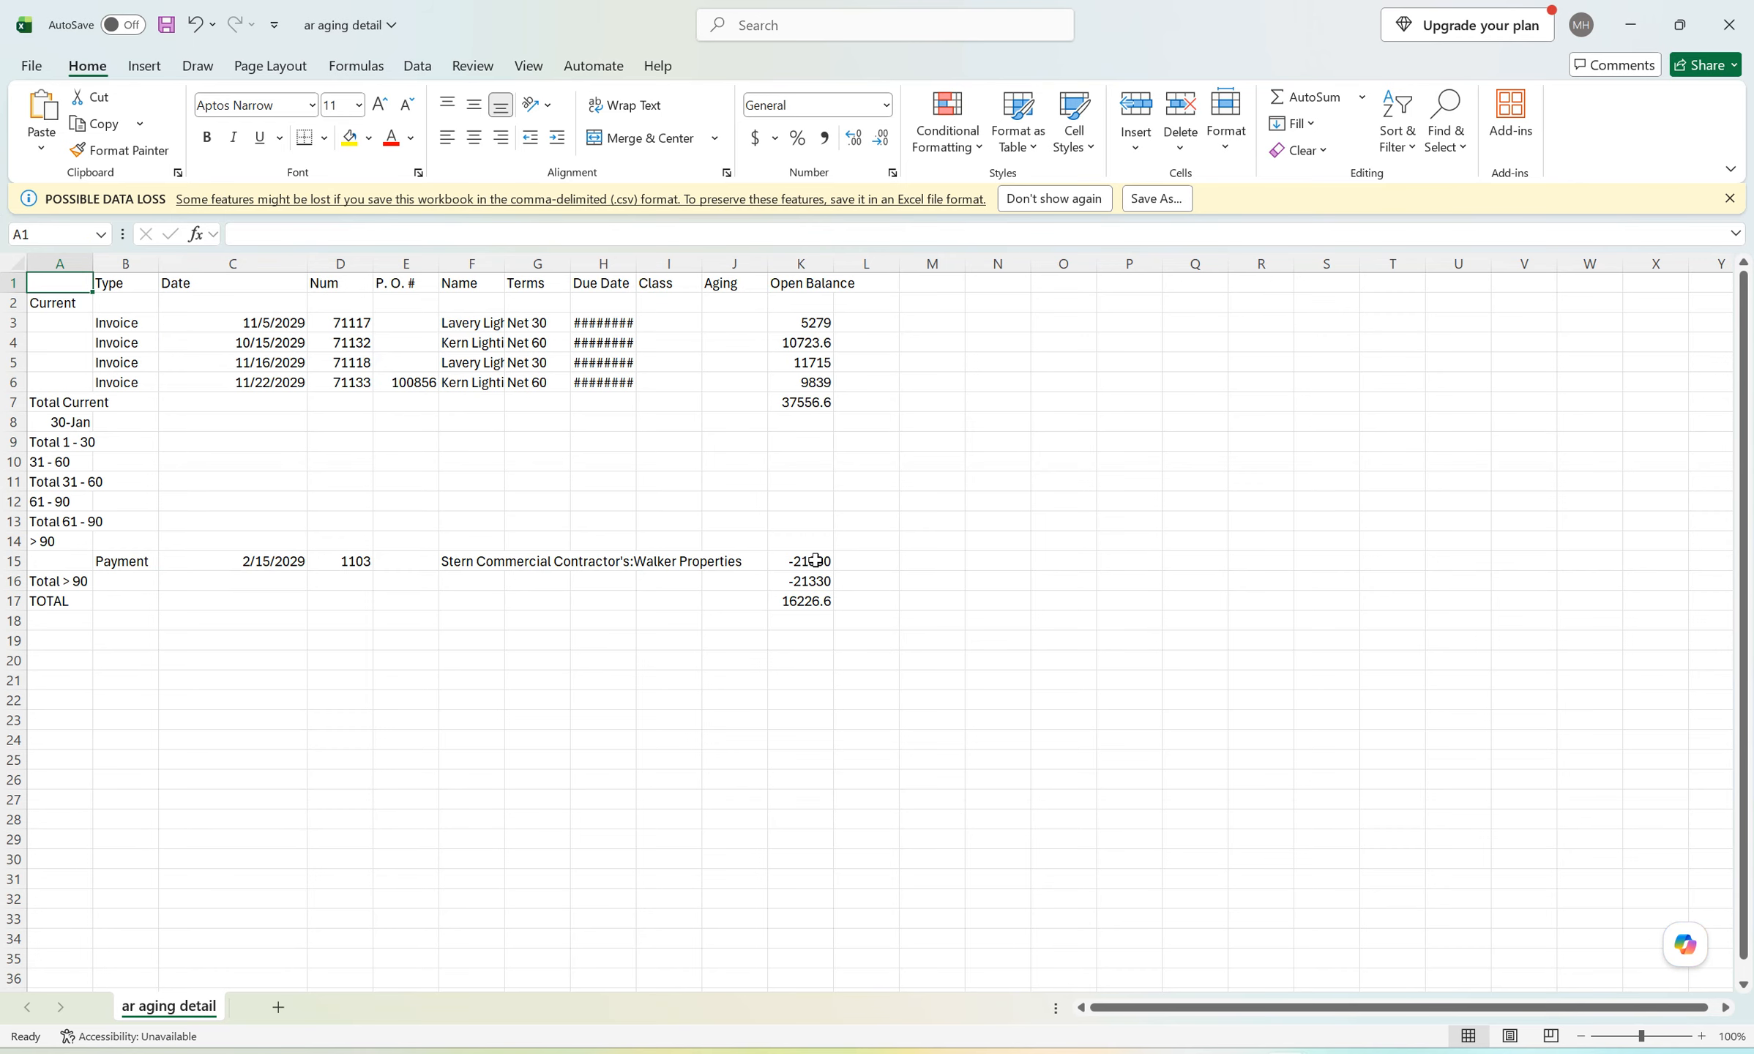
{"action": "key", "text": "alt+Tab"}
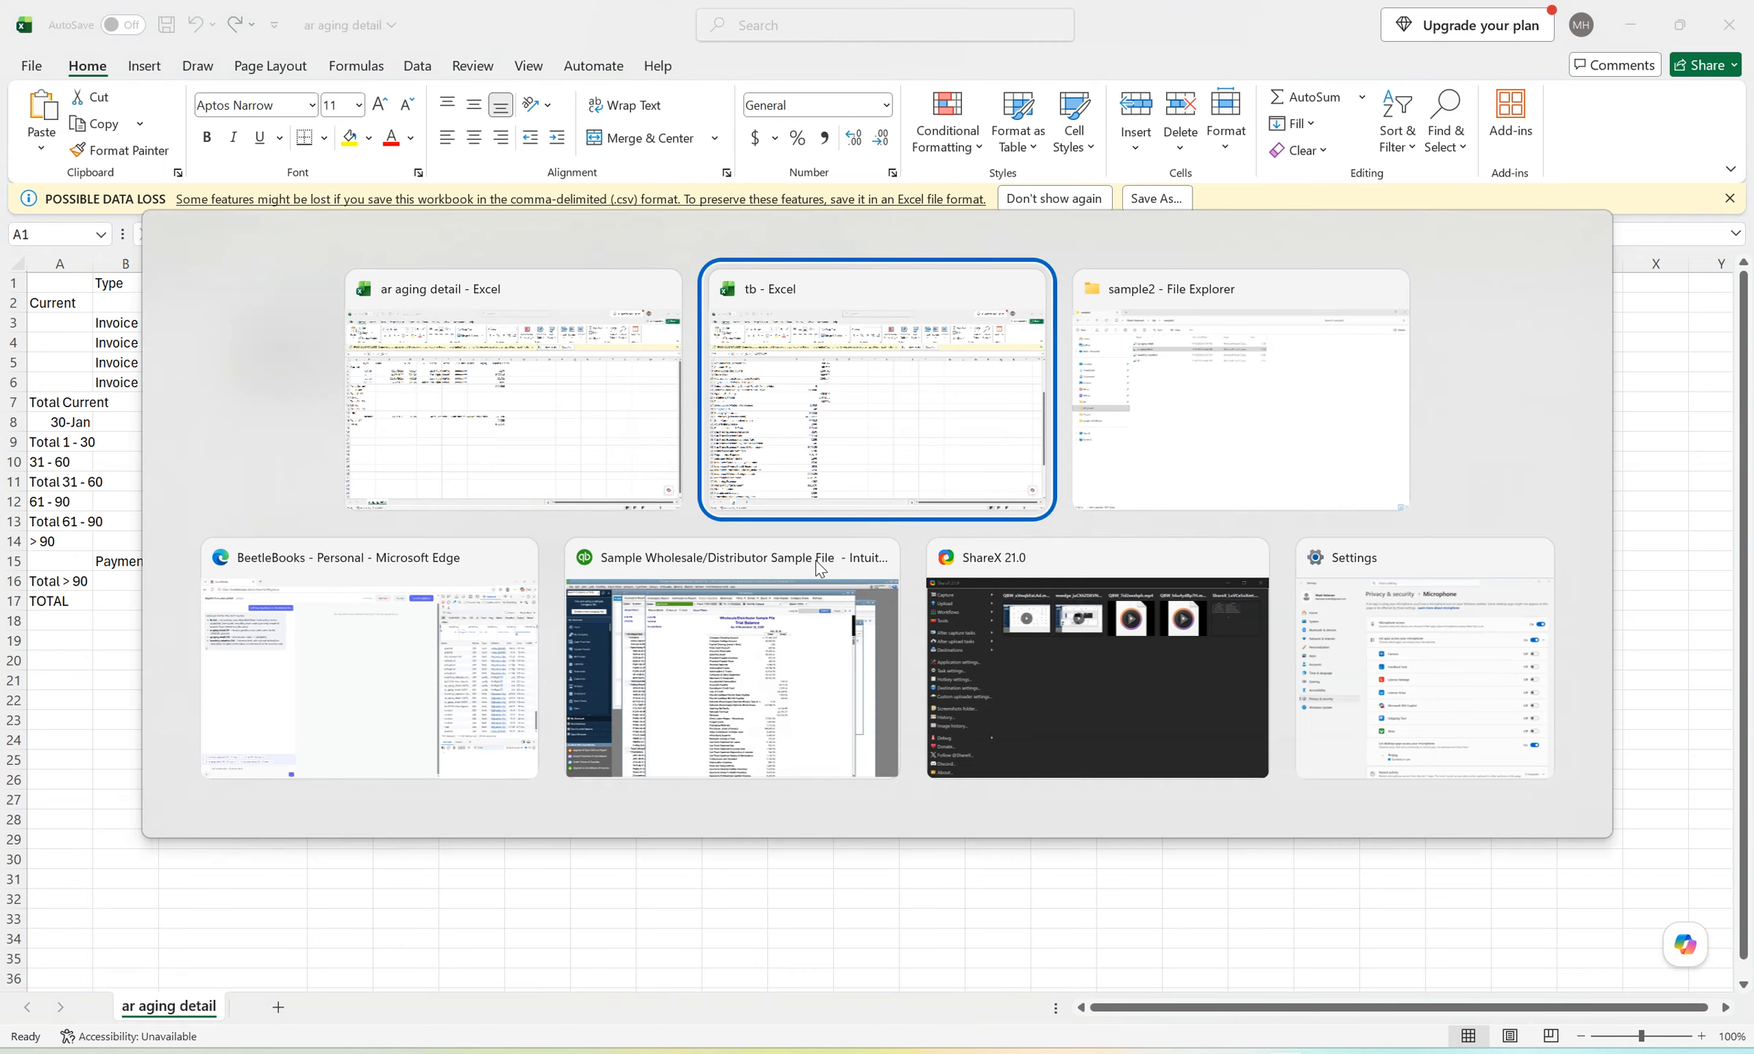
{"action": "key", "text": "alt+Tab"}
{"action": "key", "text": "alt+Tab"}
{"action": "key", "text": "alt+Tab"}
{"action": "key", "text": "alt+Tab"}
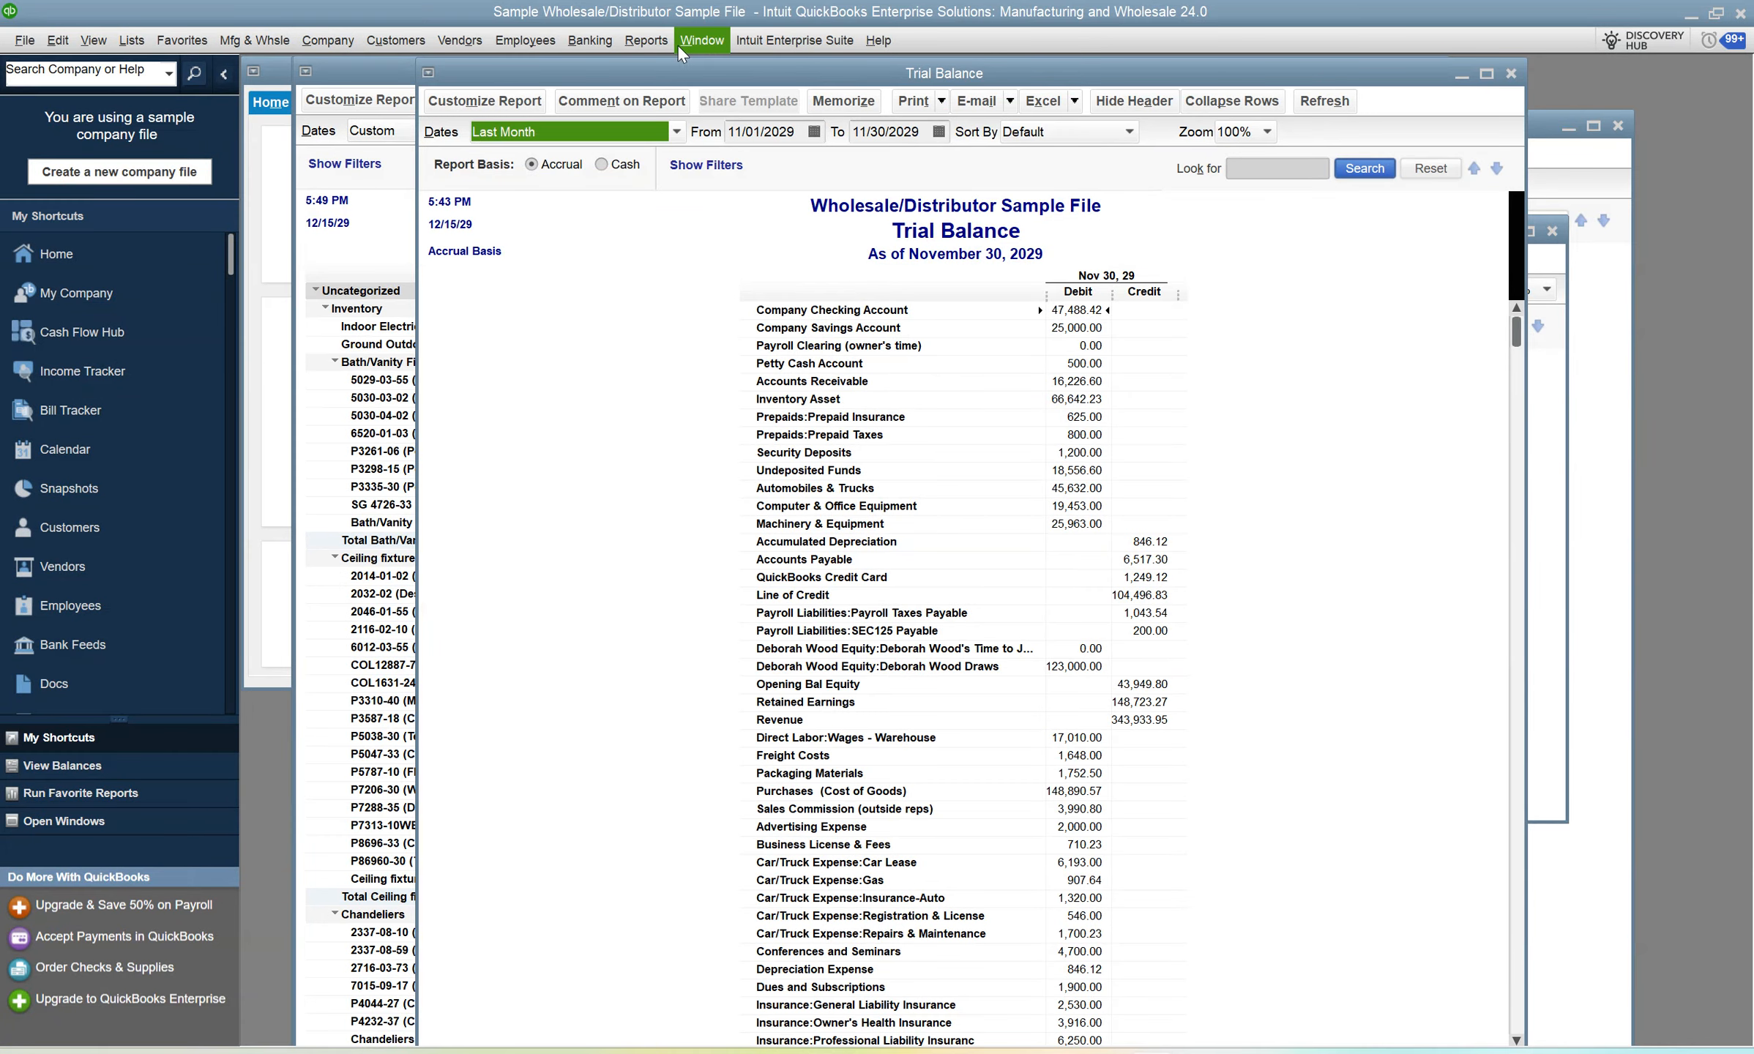
Open the A/R Aging Detail report from the customers and receivables reports.
{"action": "left_click", "coordinate": [646, 39]}
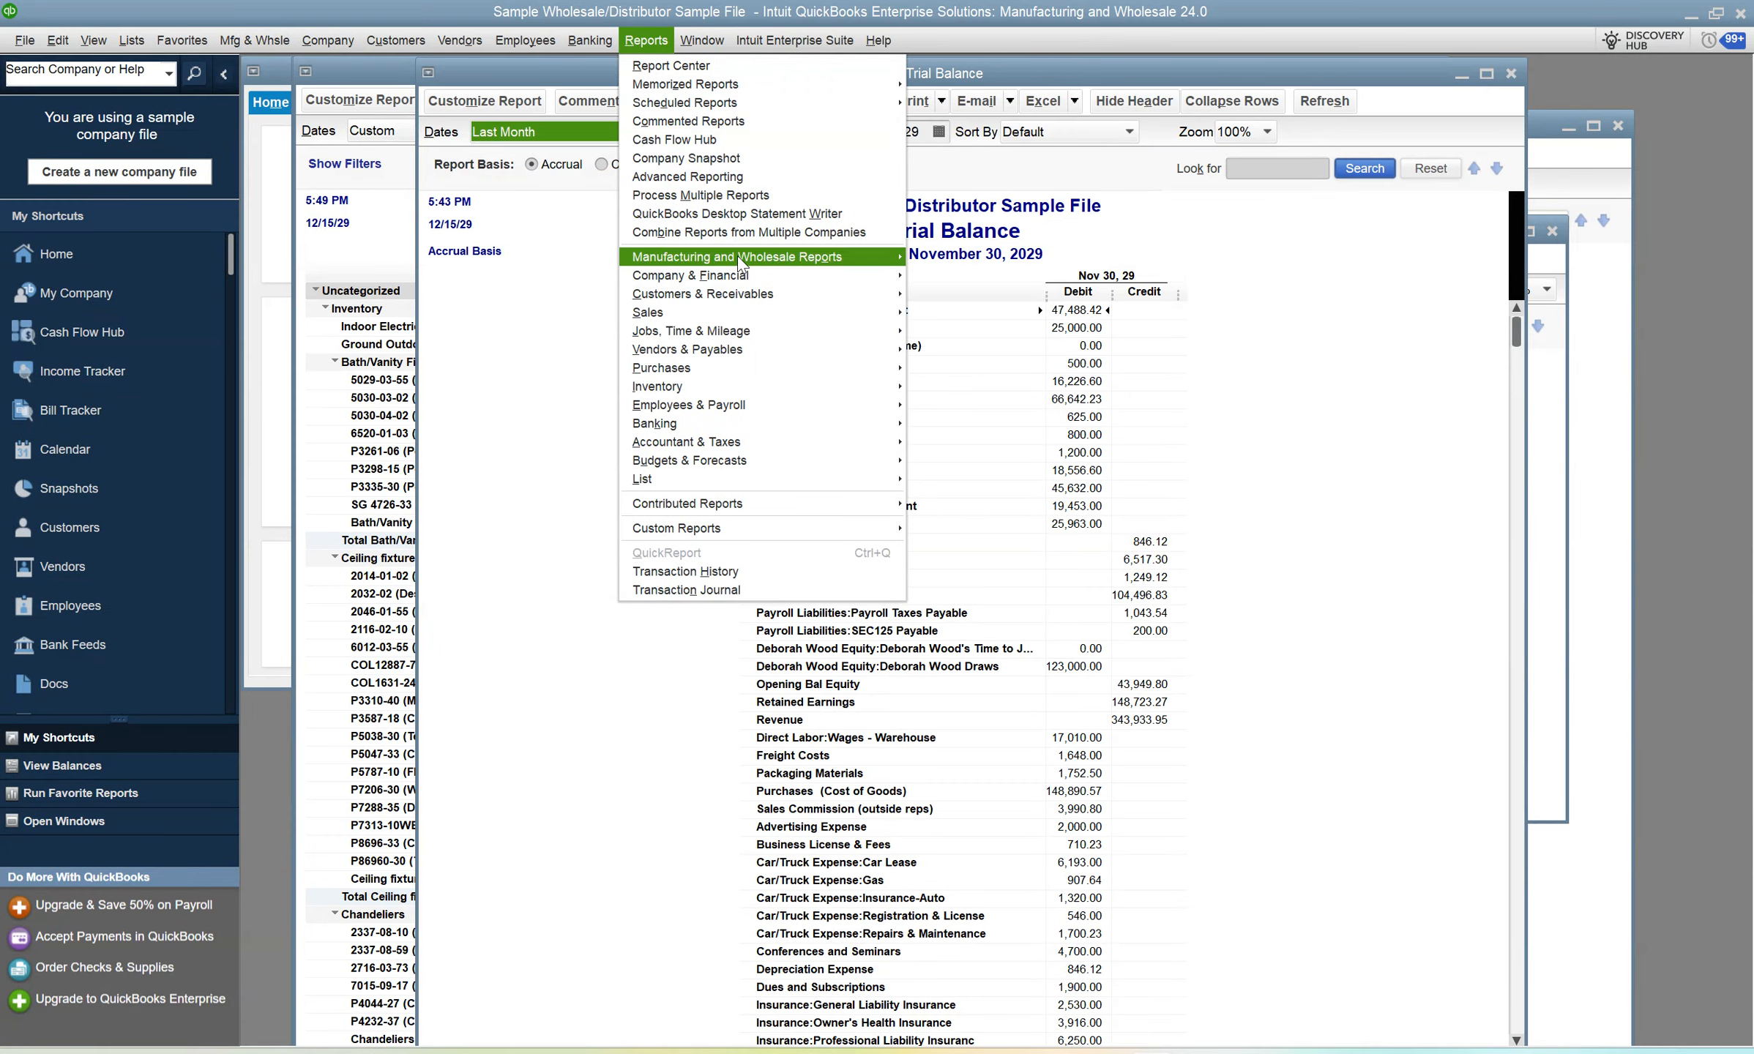
{"action": "mouse_move", "coordinate": [736, 296]}
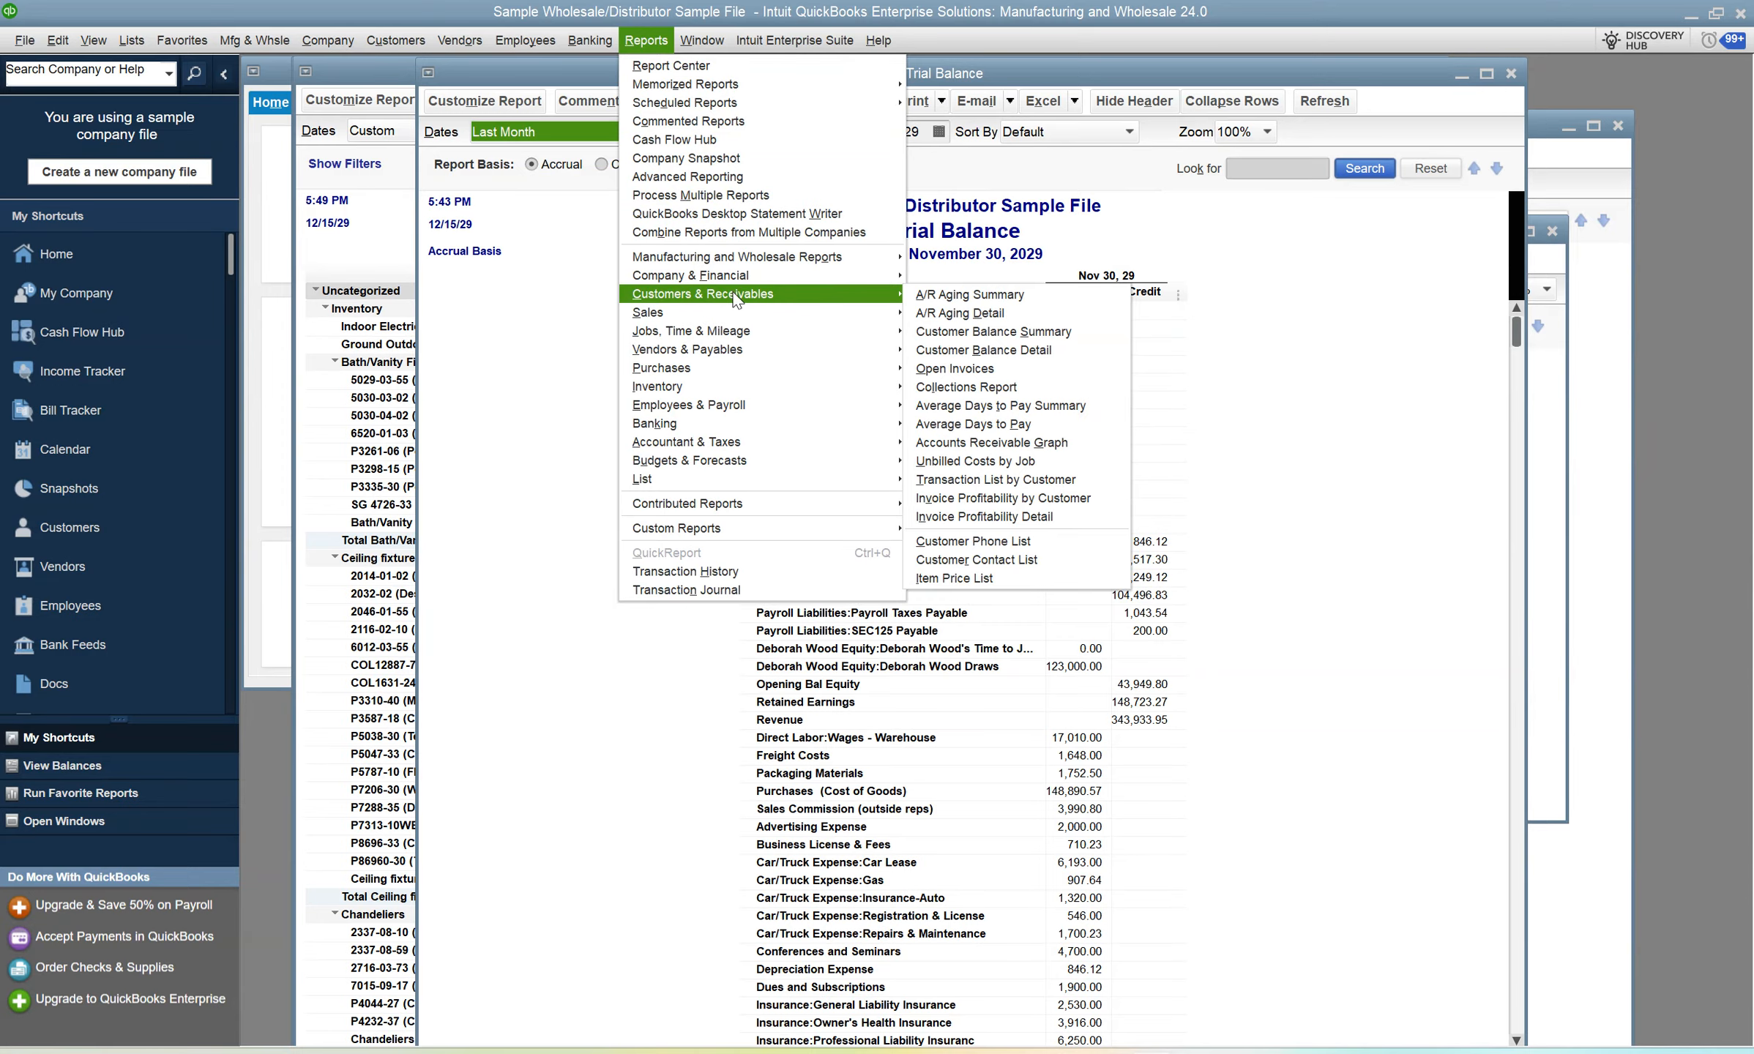
{"action": "left_click", "coordinate": [1008, 326]}
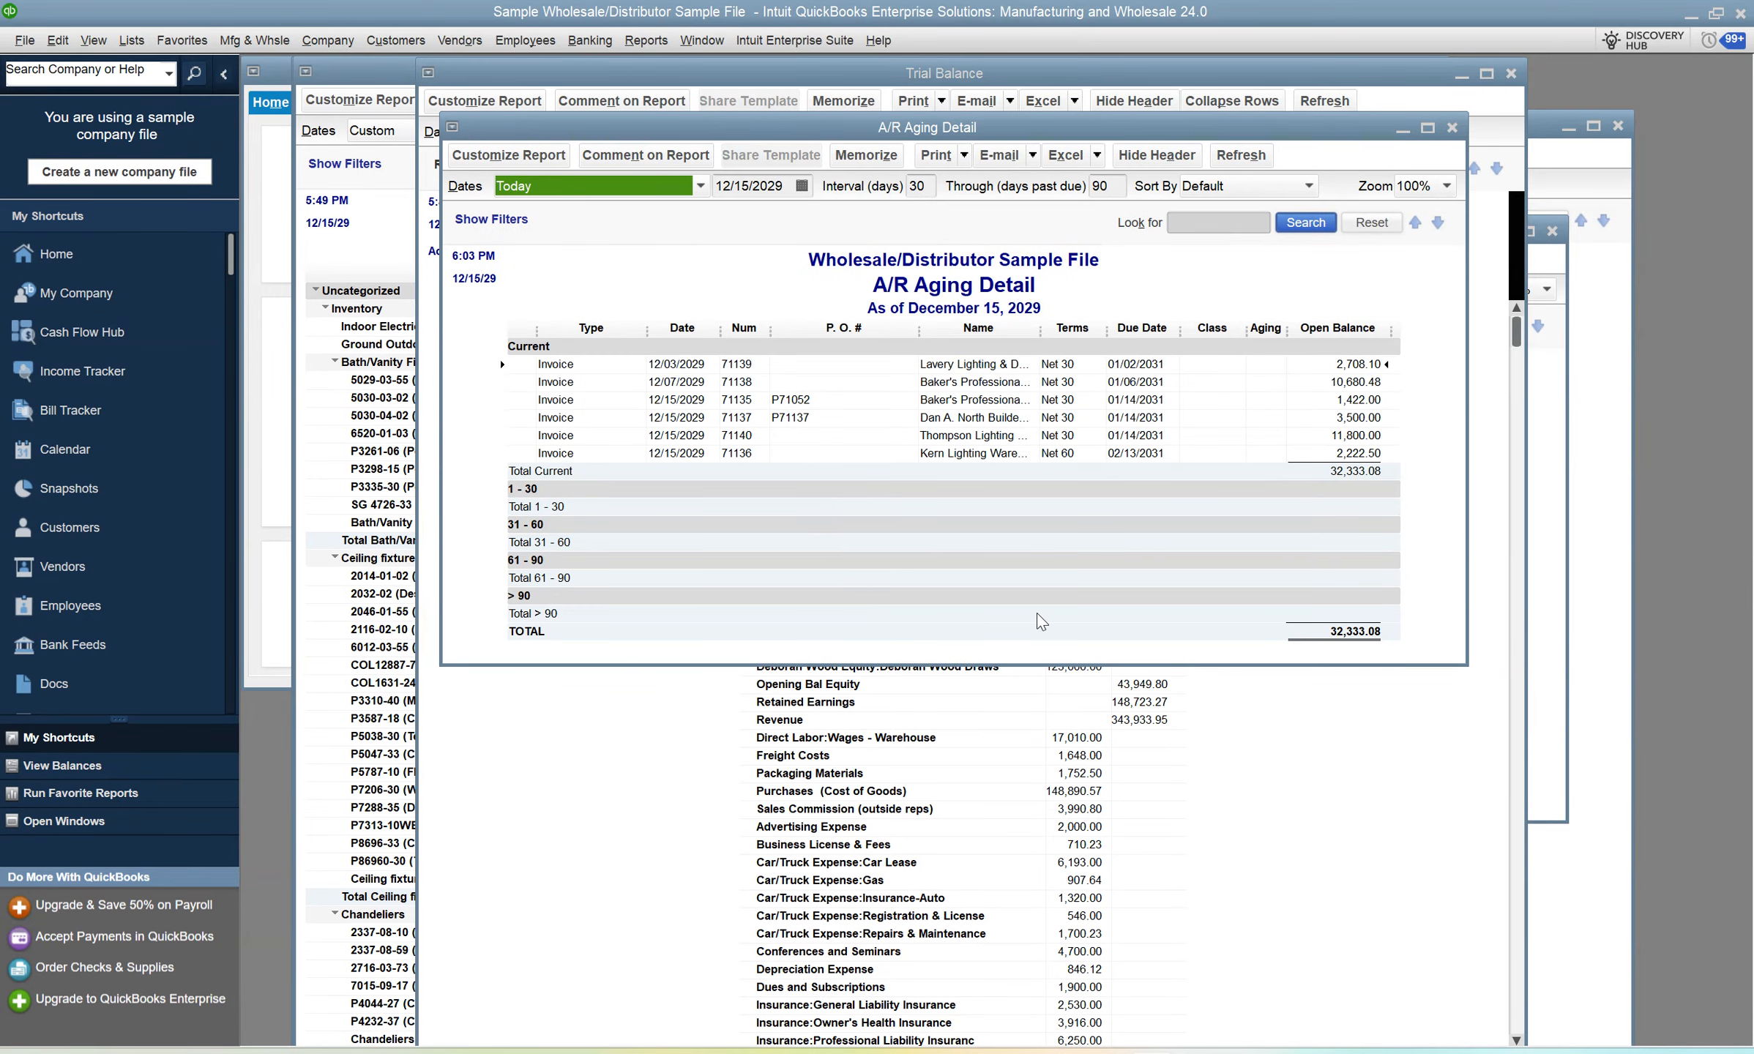
Switch to the ar aging detail workbook in Excel and select the TOTAL open balance cell K17.
{"action": "key", "text": "alt+Tab"}
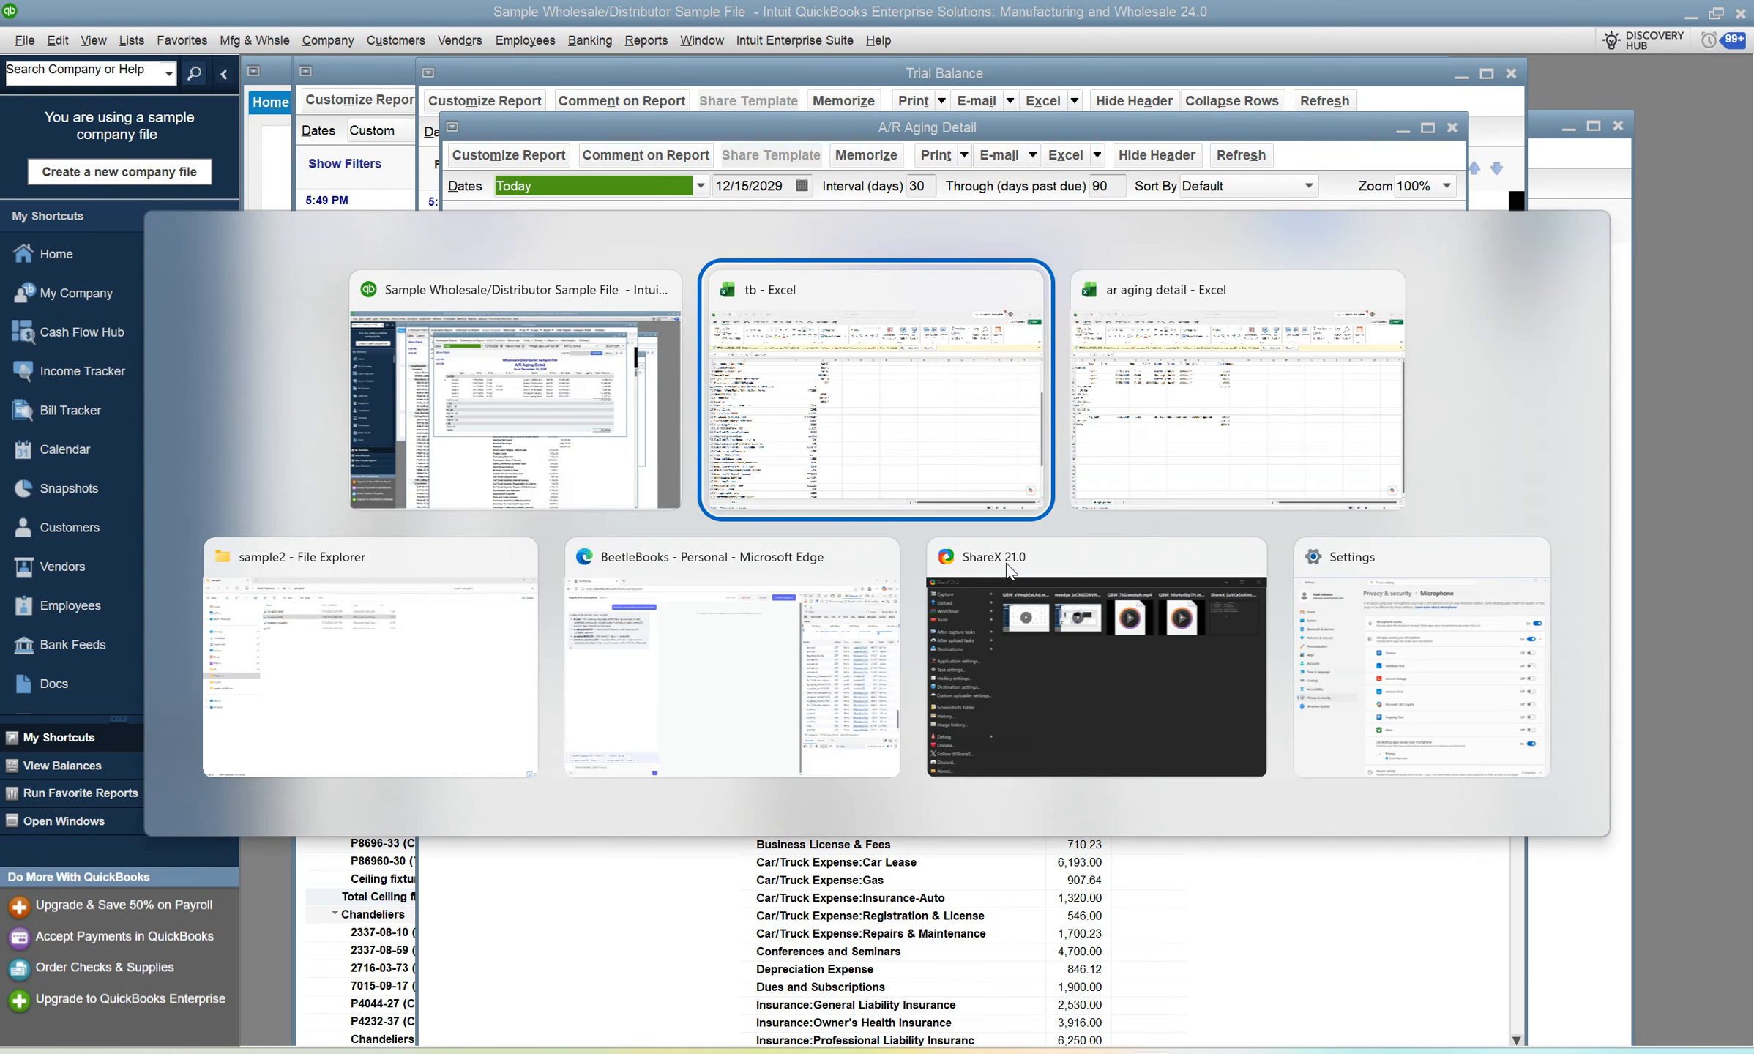
{"action": "key", "text": "alt+Tab"}
{"action": "key", "text": "Tab"}
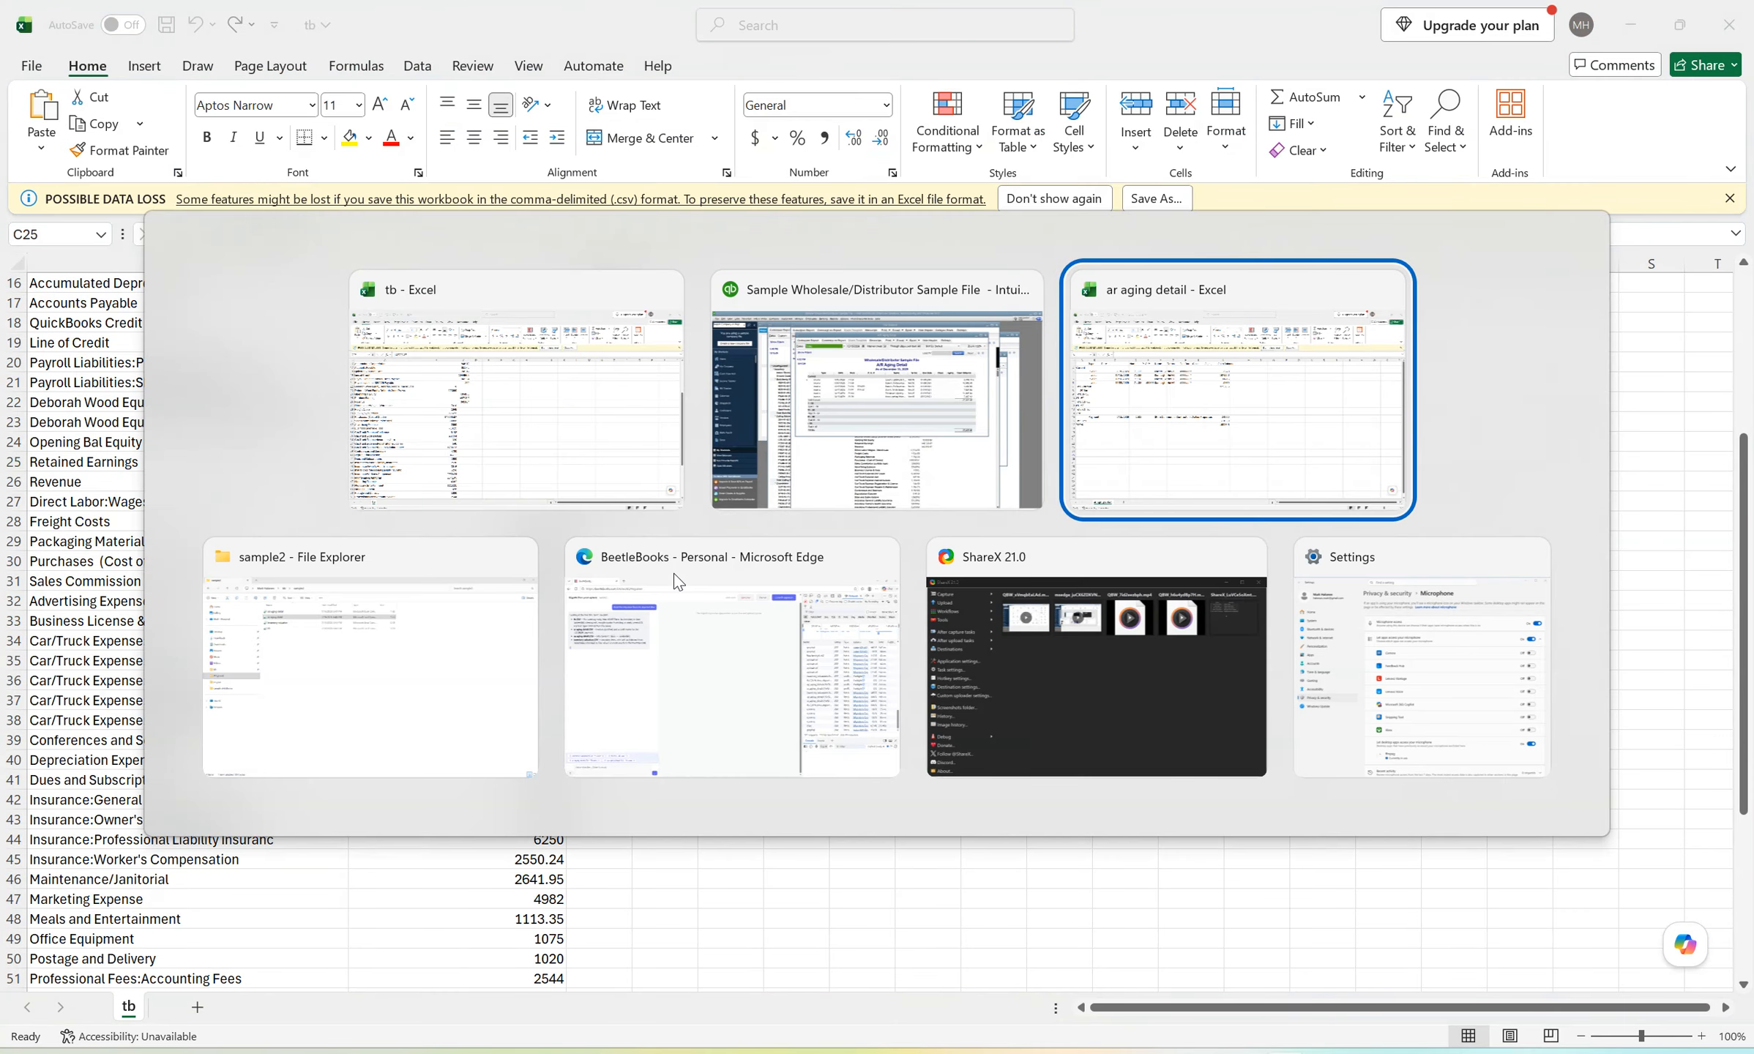
{"action": "left_click", "coordinate": [799, 602]}
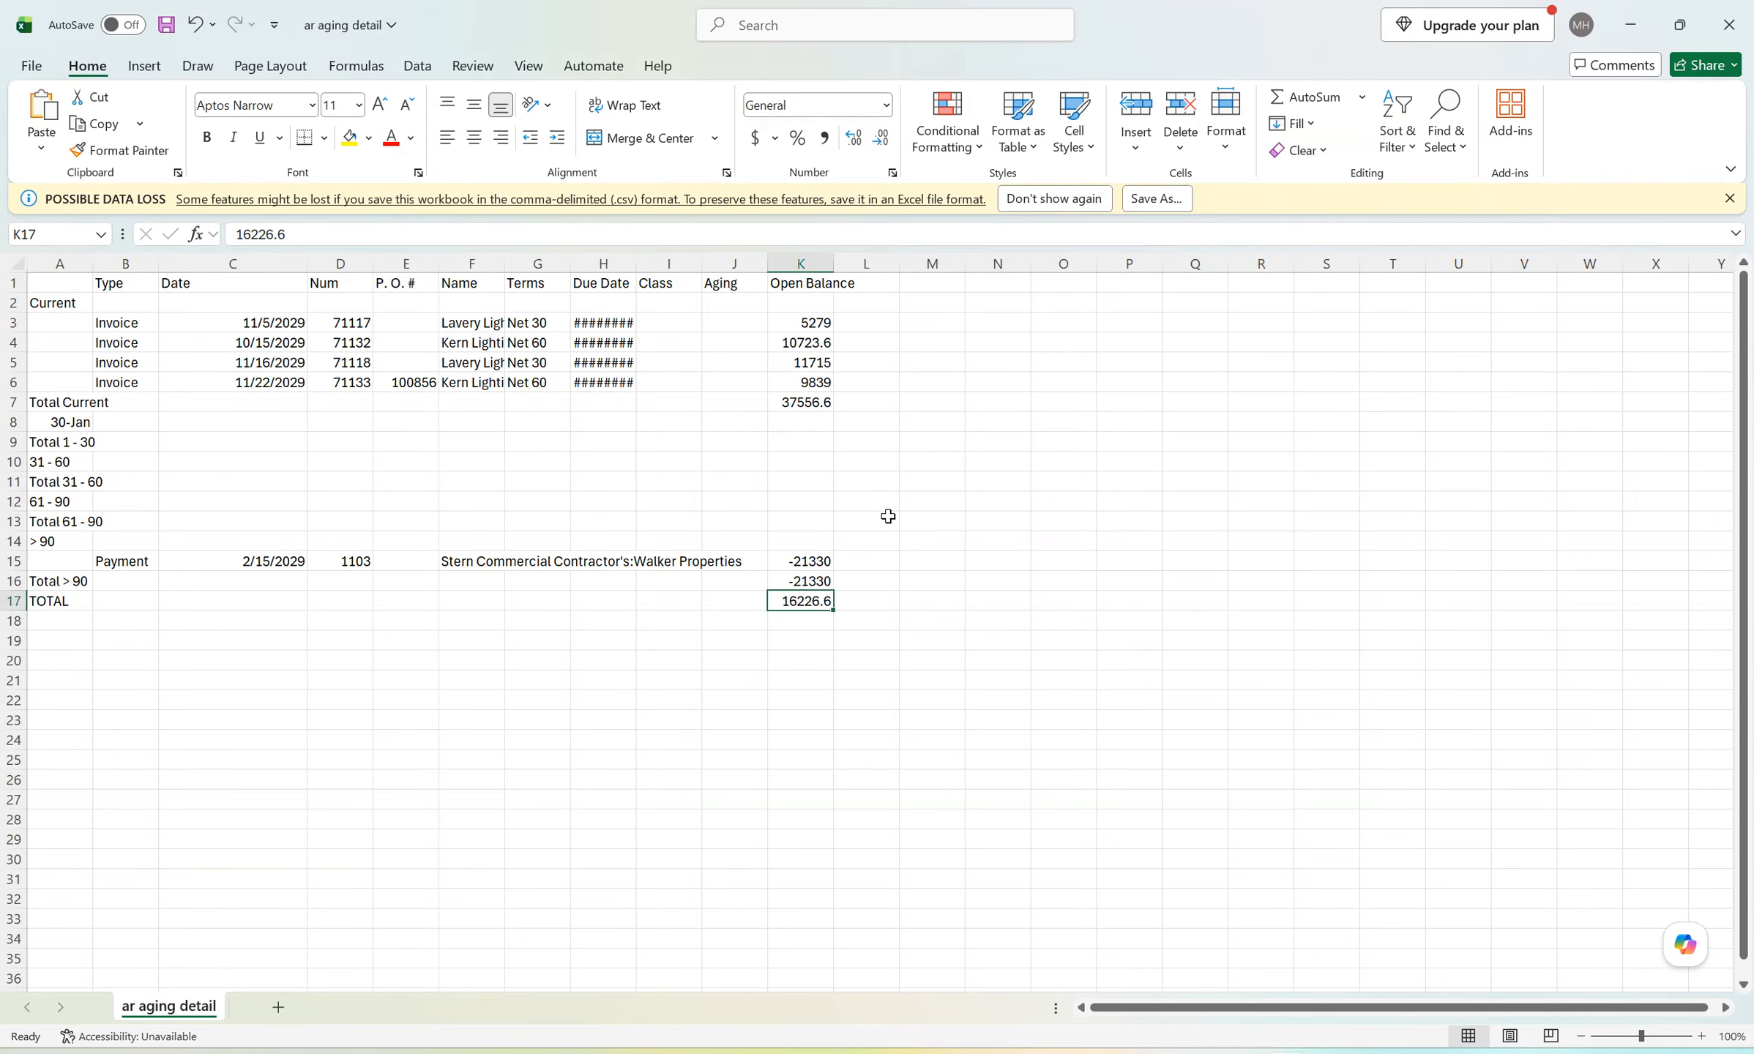
Return to QuickBooks and set the A/R Aging Detail report's as-of date to 11/30/2029.
{"action": "key", "text": "alt+Tab"}
{"action": "key", "text": "alt+Tab"}
{"action": "key", "text": "Tab"}
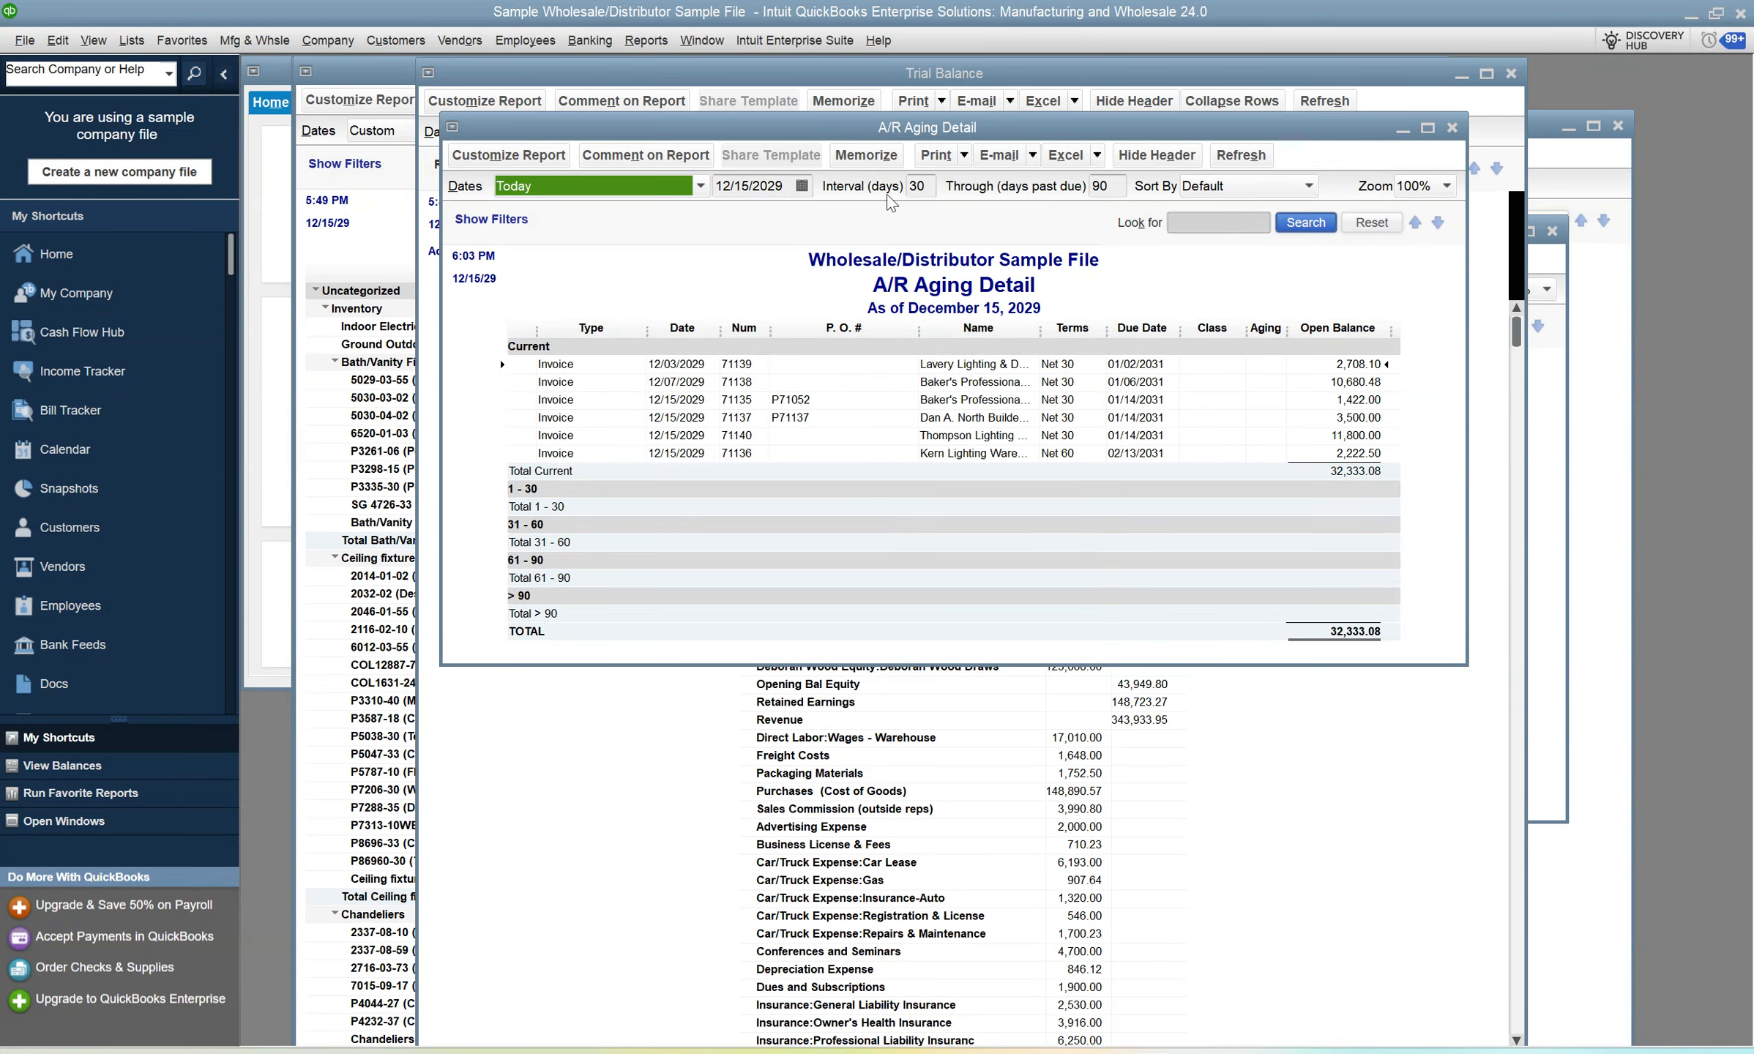
{"action": "left_click", "coordinate": [802, 187]}
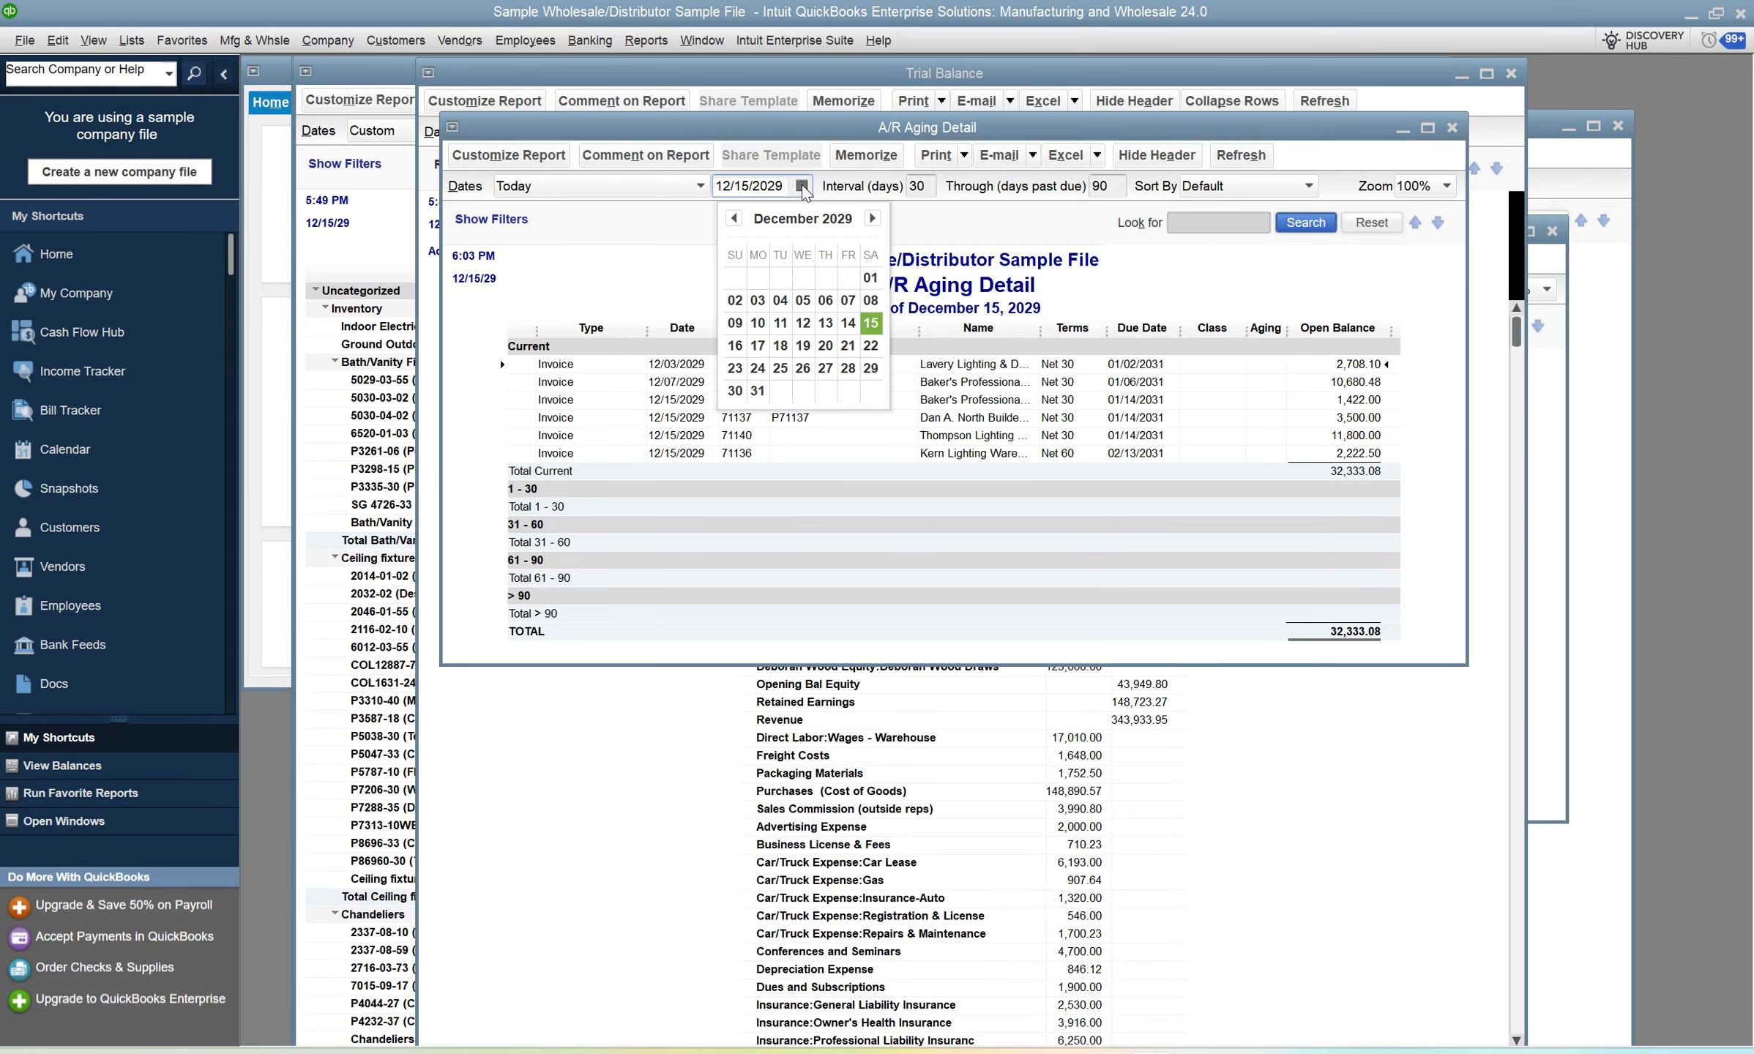
{"action": "left_click", "coordinate": [733, 218]}
{"action": "left_click", "coordinate": [848, 367]}
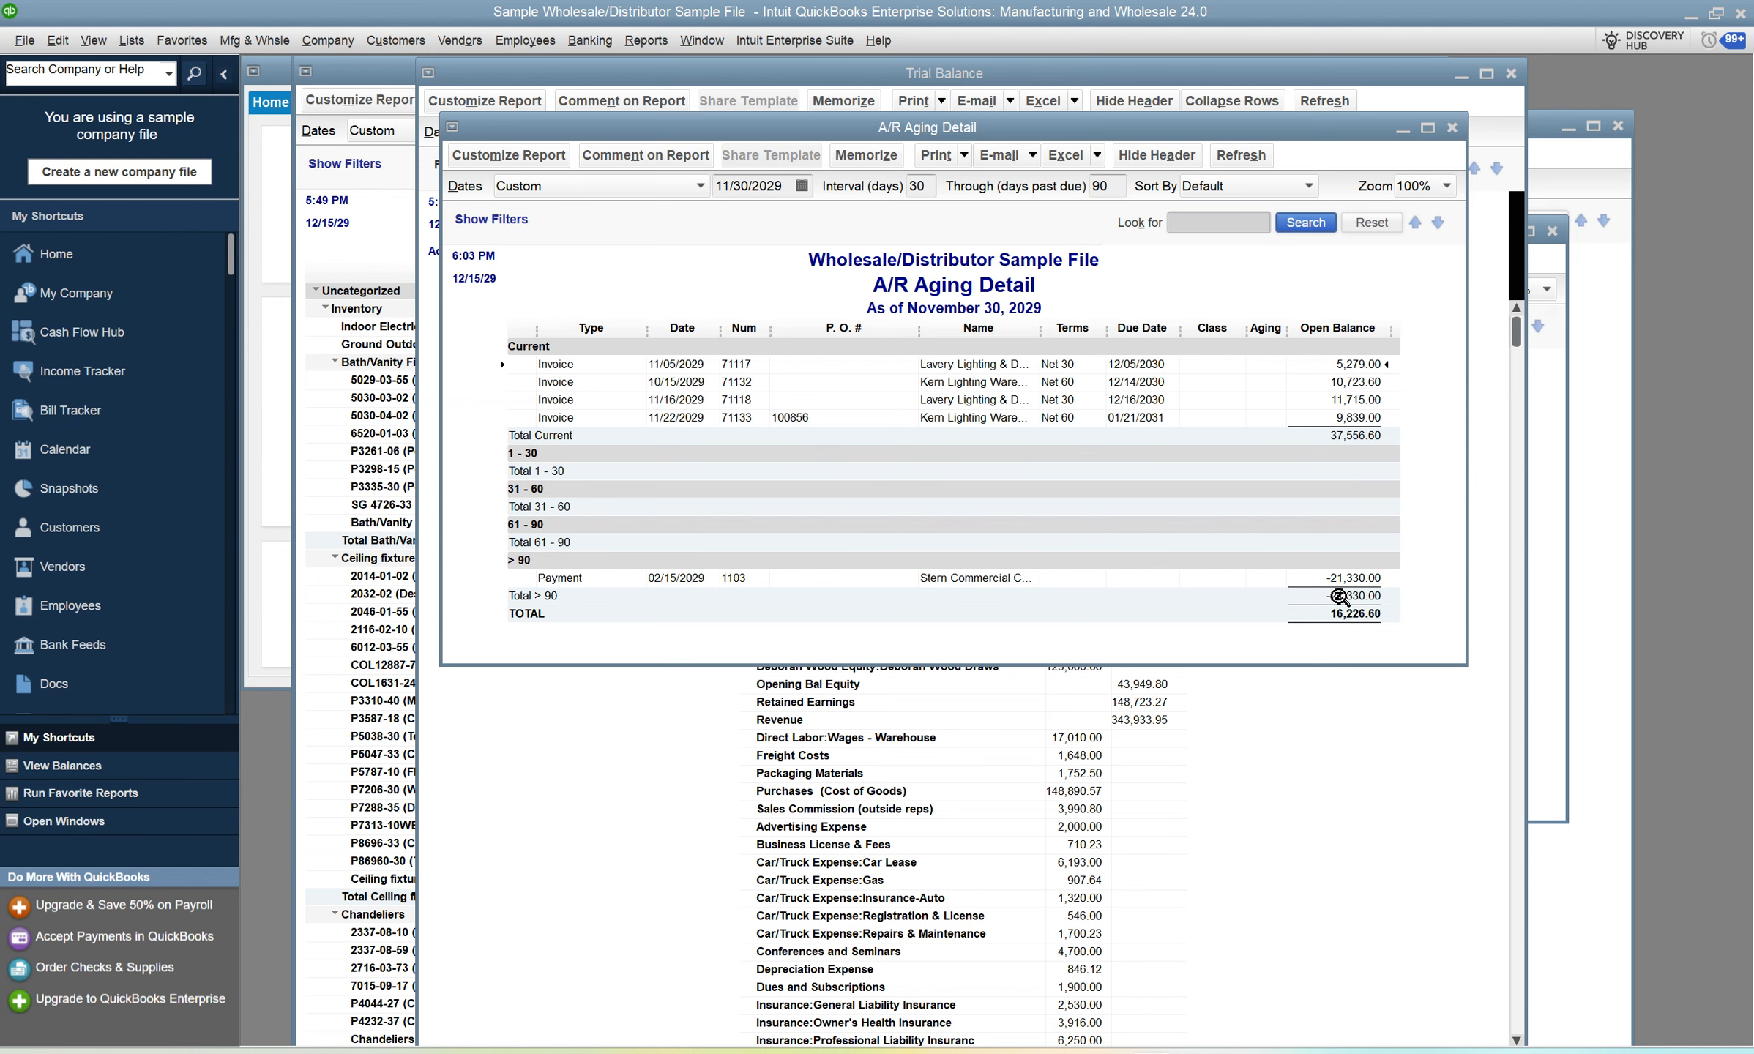
Switch to the BeetleBooks migration page in Microsoft Edge.
{"action": "key", "text": "alt+Tab"}
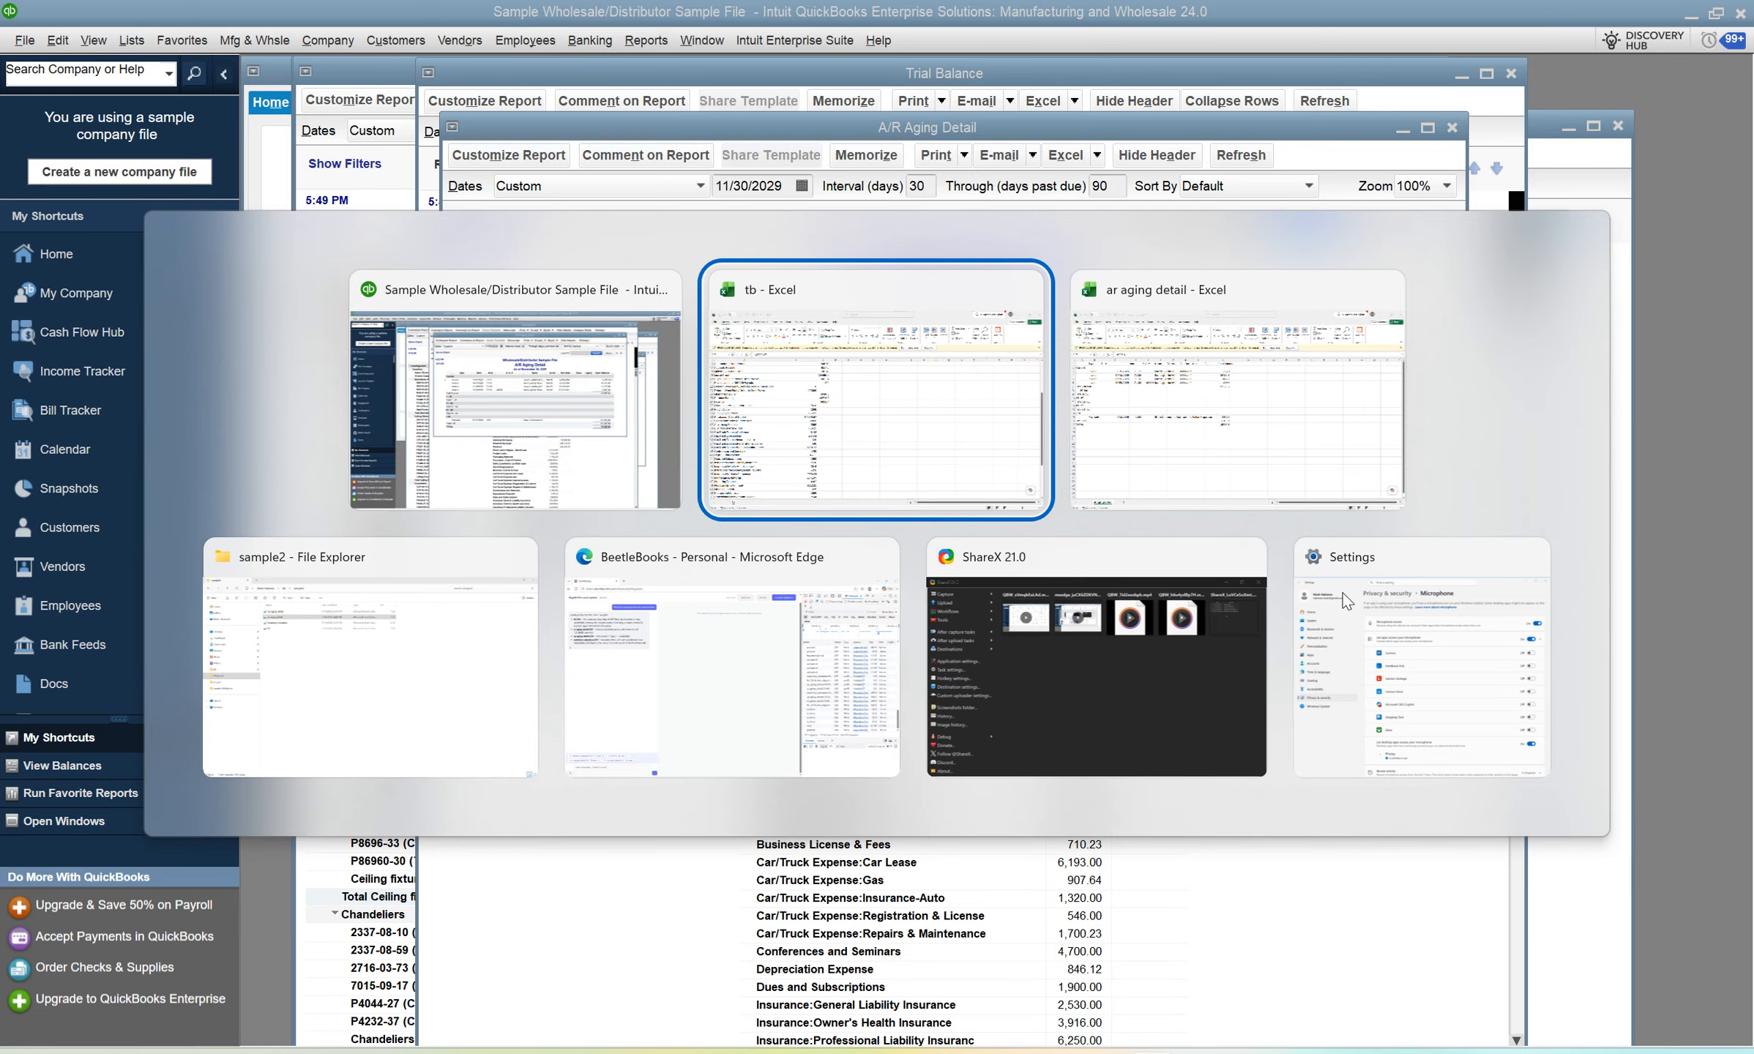
{"action": "key", "text": "alt+shift+Tab"}
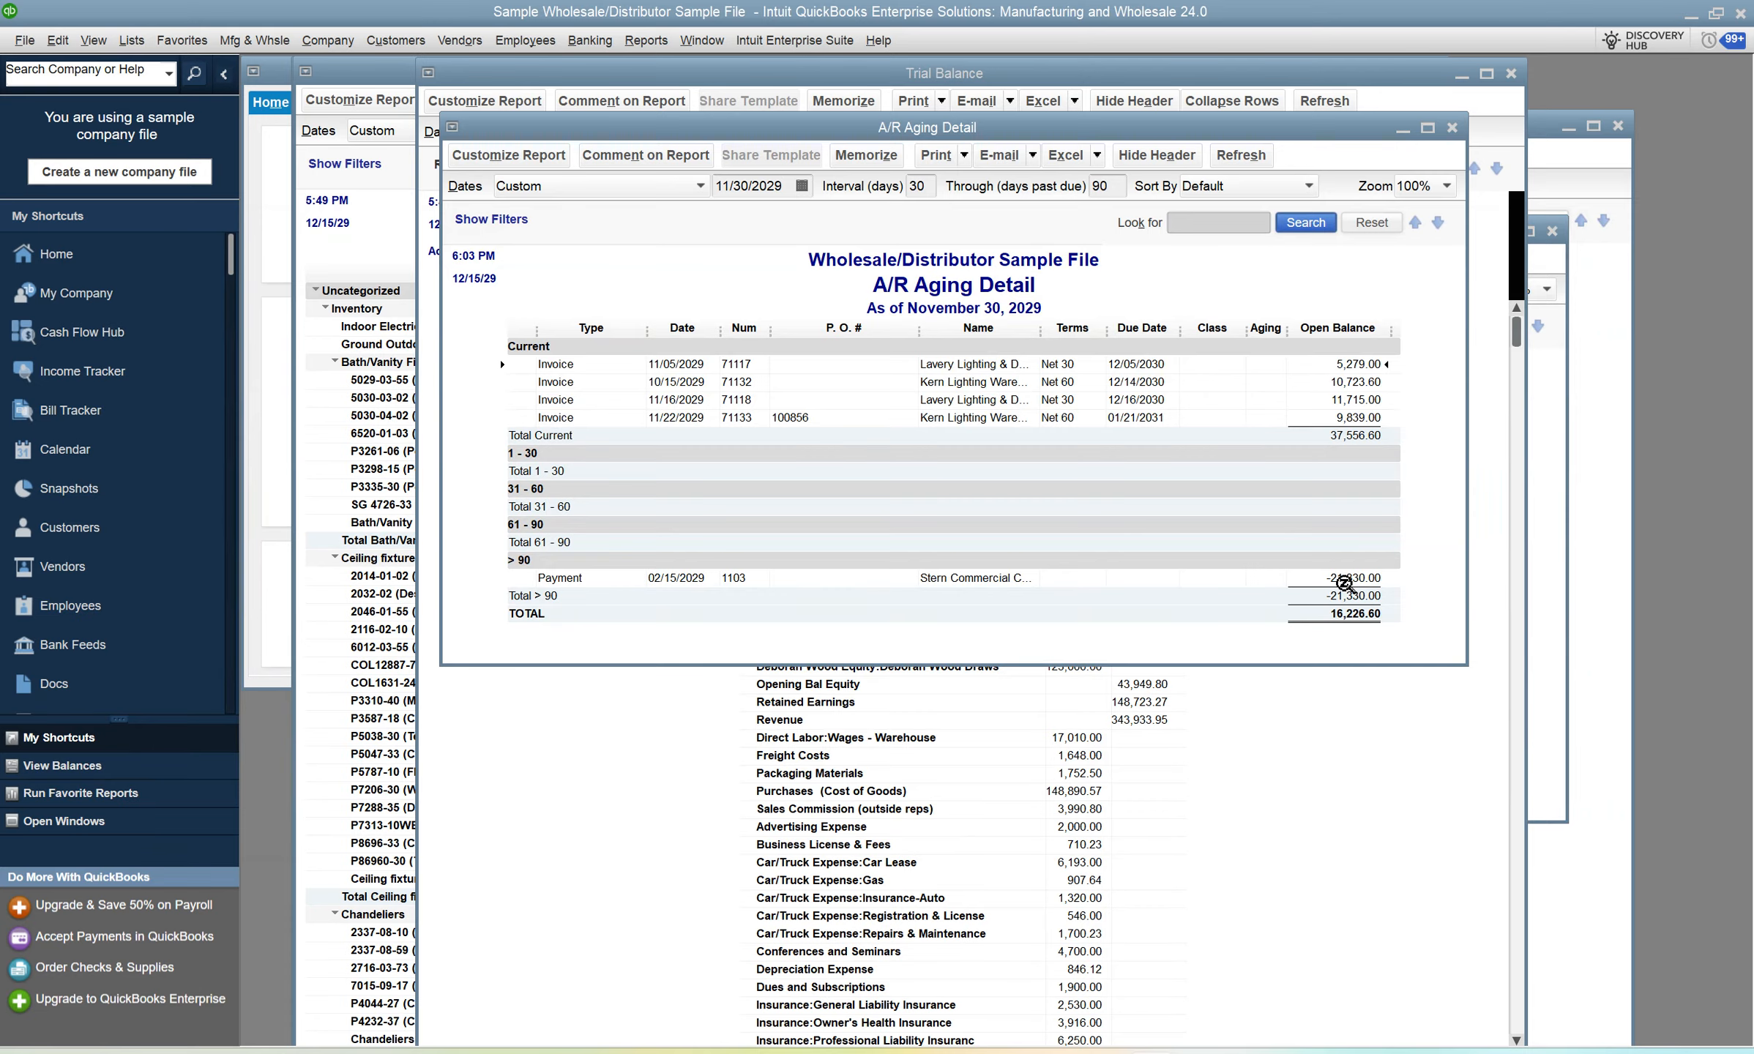
{"action": "key", "text": "alt+Tab"}
{"action": "key", "text": "alt+Tab"}
{"action": "key", "text": "alt+Tab"}
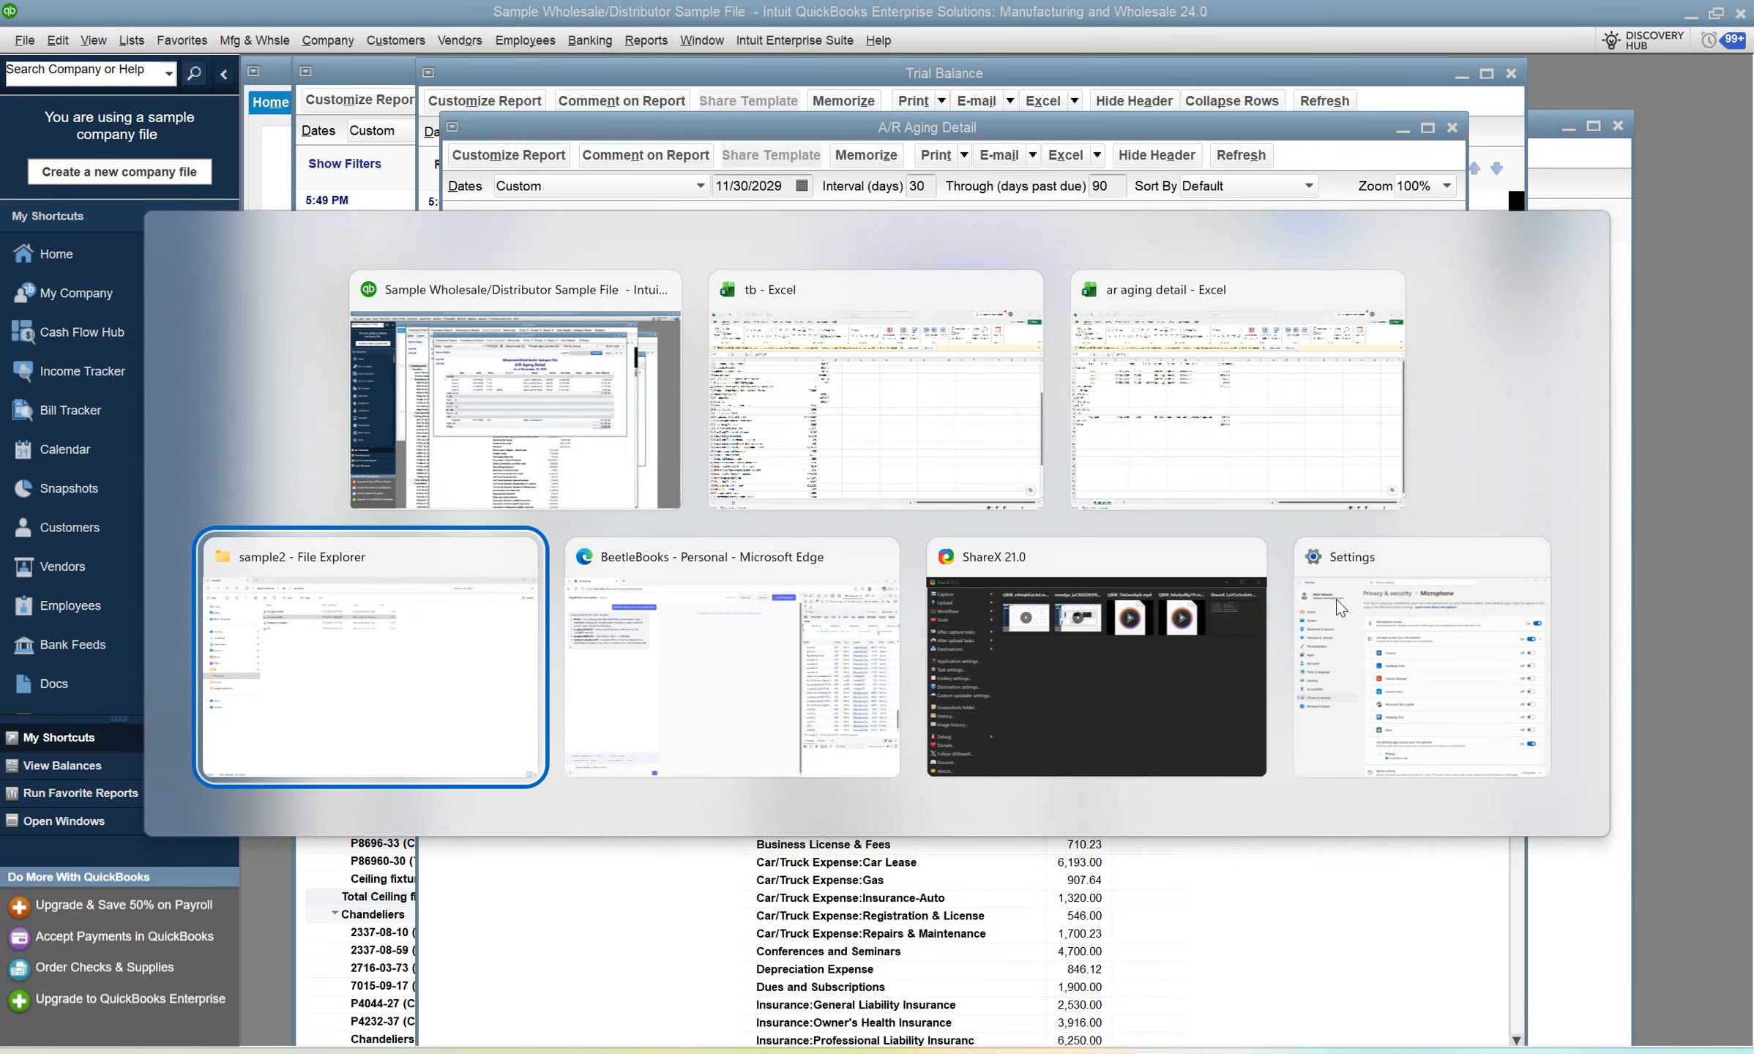
{"action": "key", "text": "alt+Tab"}
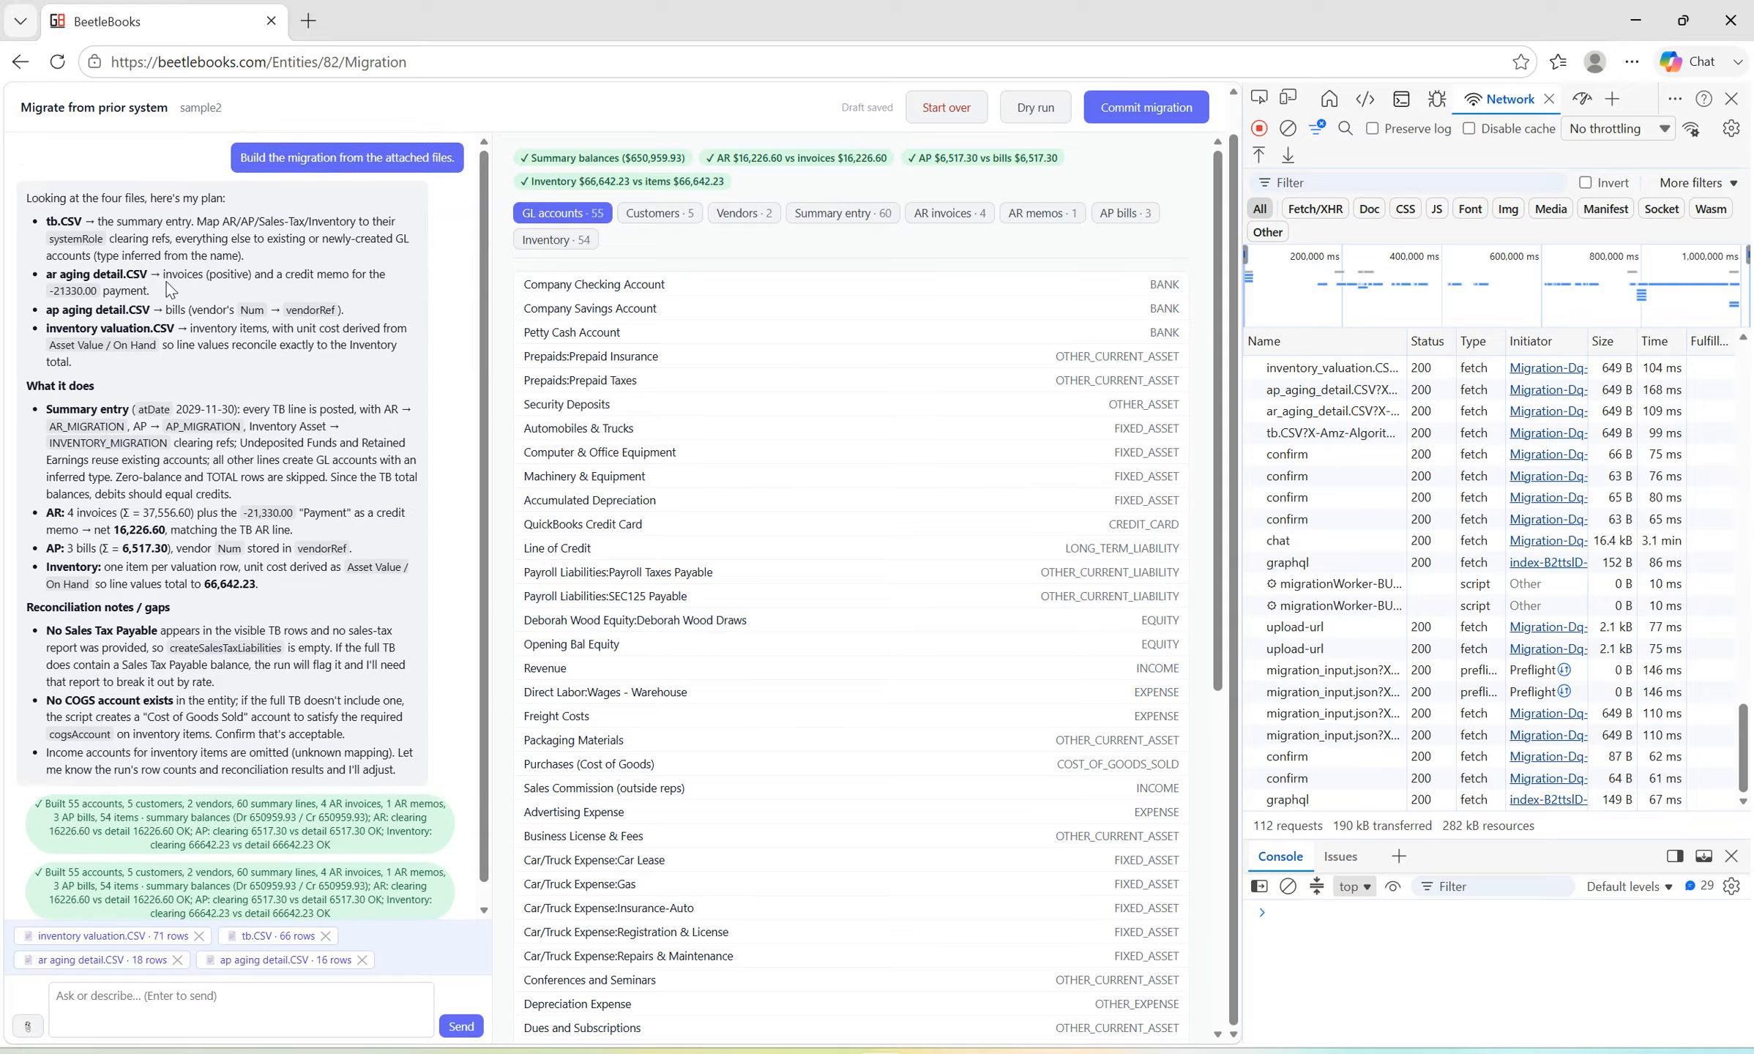
Check the plan's ar aging detail note against the AR invoices, AR memos and reconciliation checks.
{"action": "left_click_drag", "start_coordinate": [152, 292], "coordinate": [164, 274]}
{"action": "left_click", "coordinate": [200, 290]}
{"action": "left_click", "coordinate": [945, 213]}
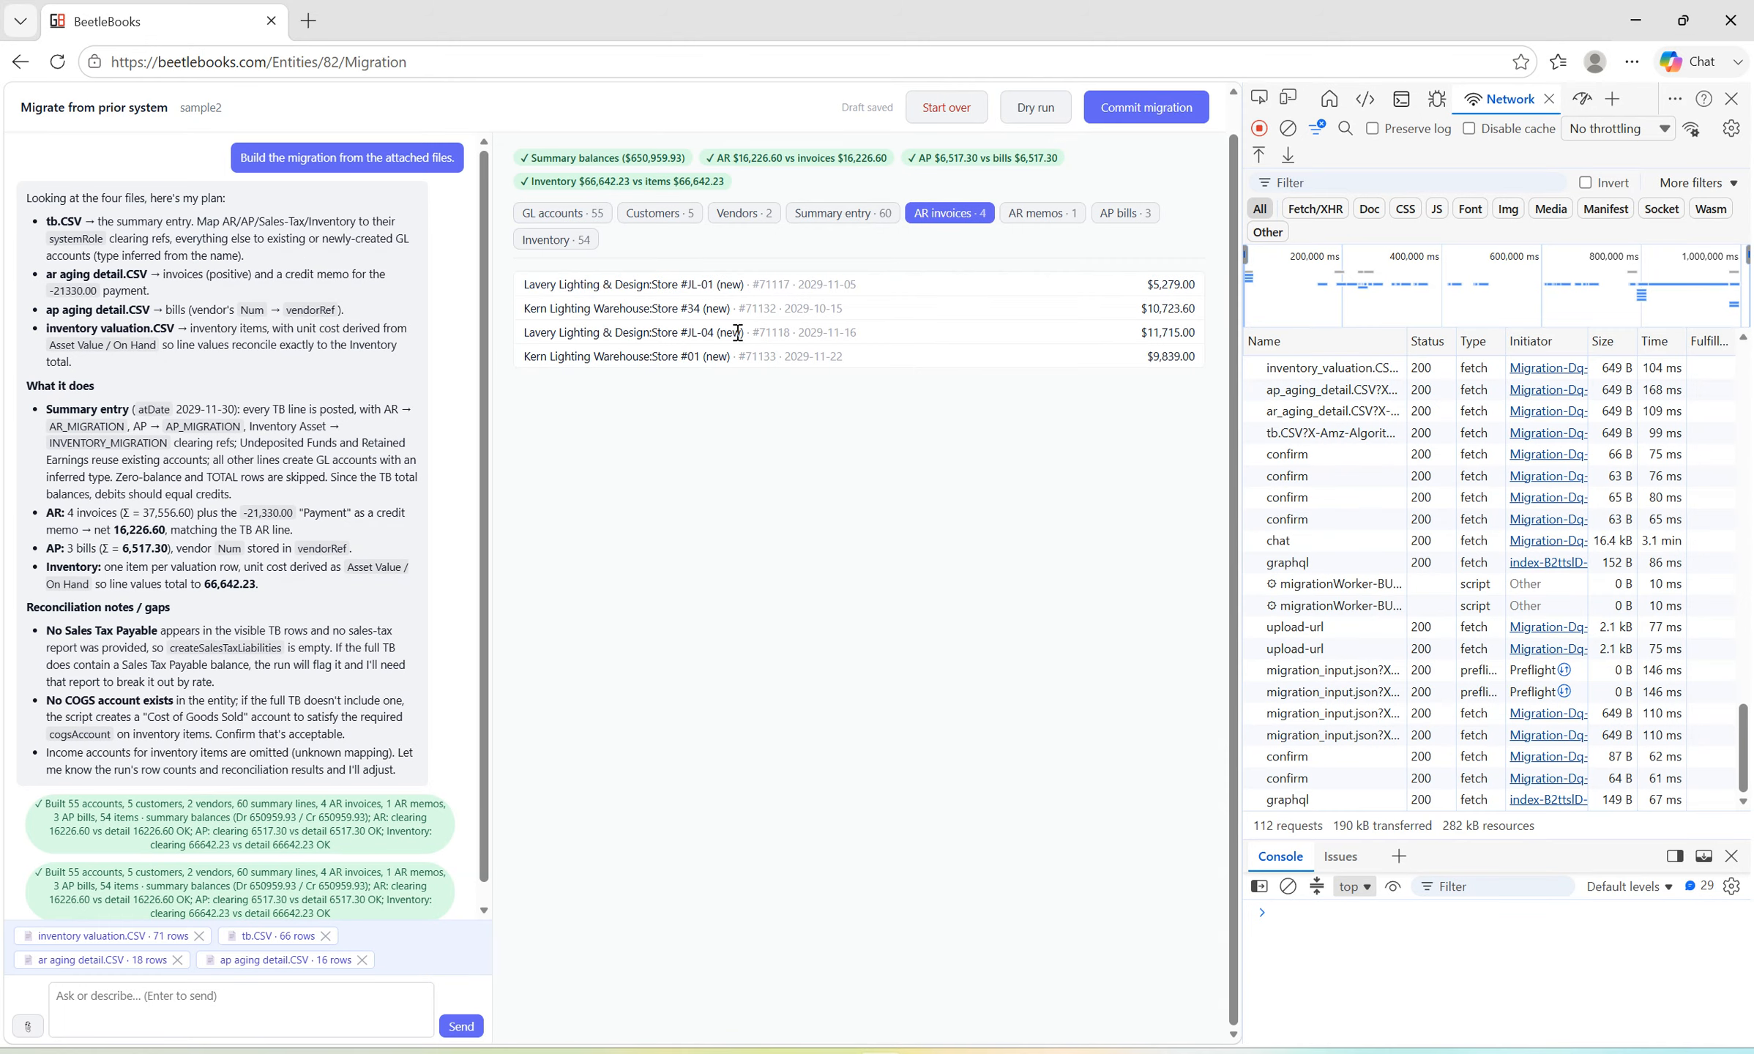
{"action": "left_click", "coordinate": [1036, 213]}
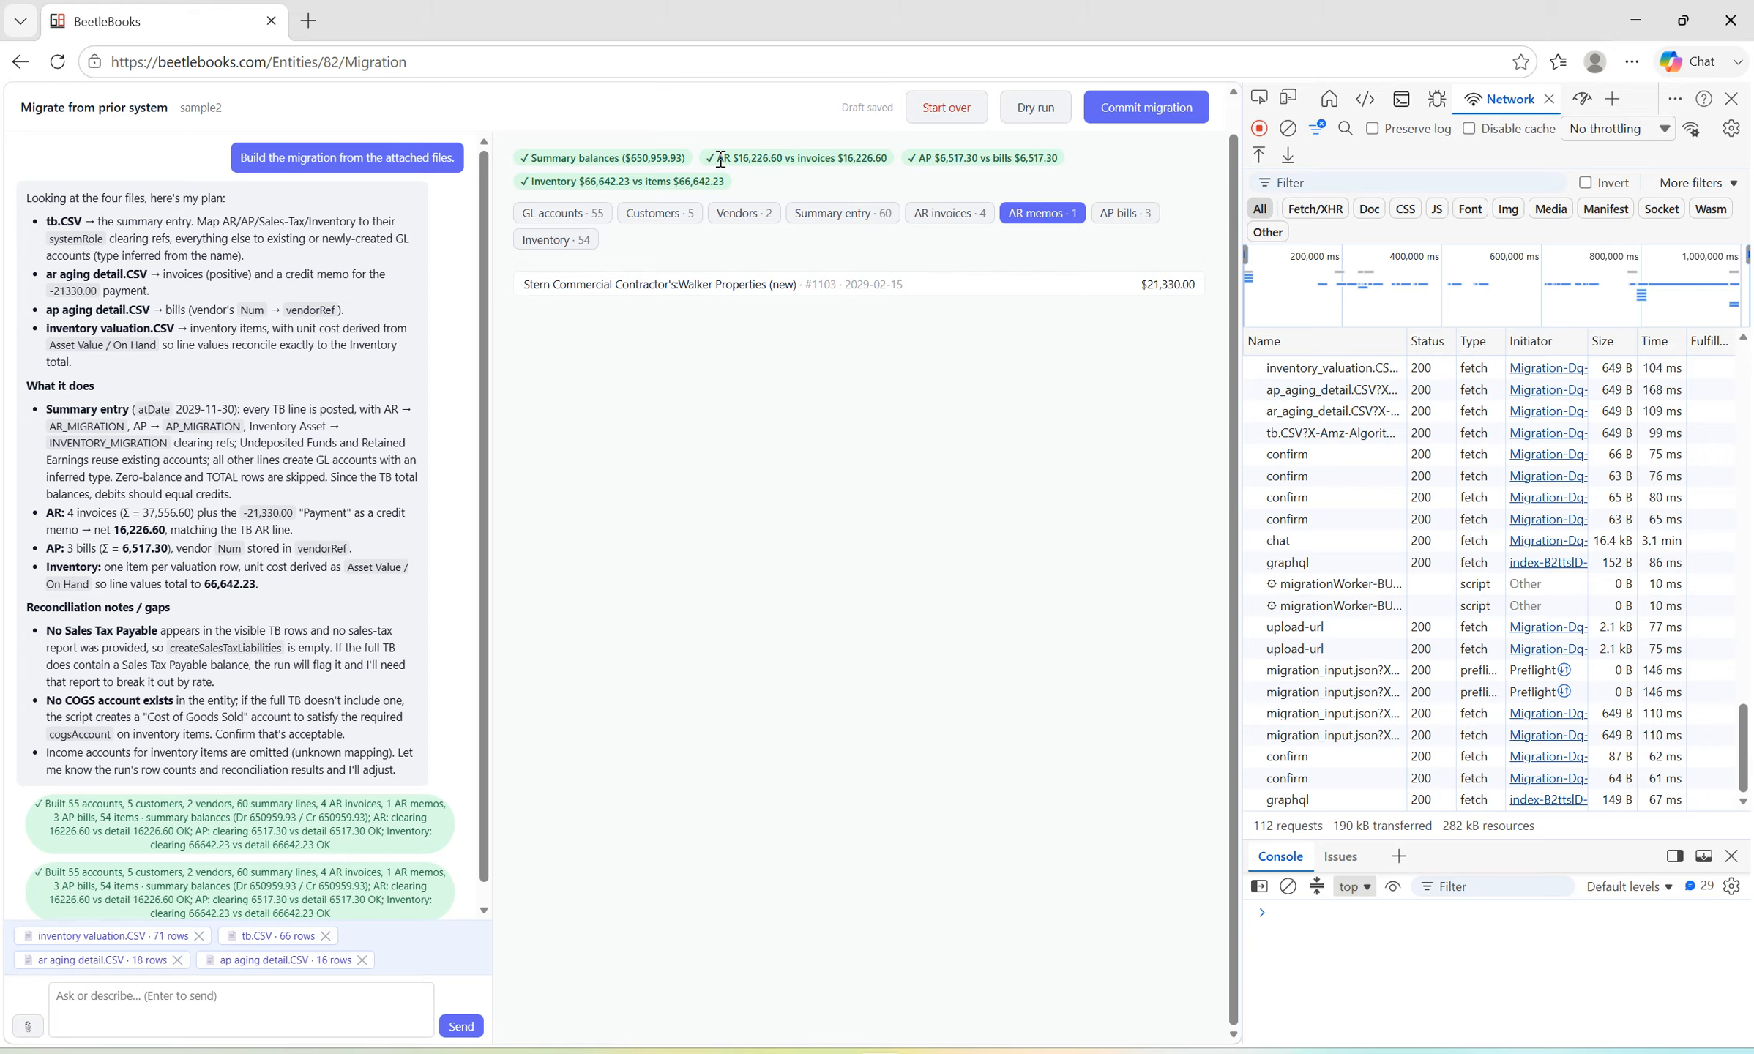
{"action": "left_click_drag", "start_coordinate": [721, 159], "coordinate": [1062, 160]}
{"action": "left_click", "coordinate": [990, 175]}
Look through the Inventory items in the migration preview.
{"action": "left_click", "coordinate": [590, 240]}
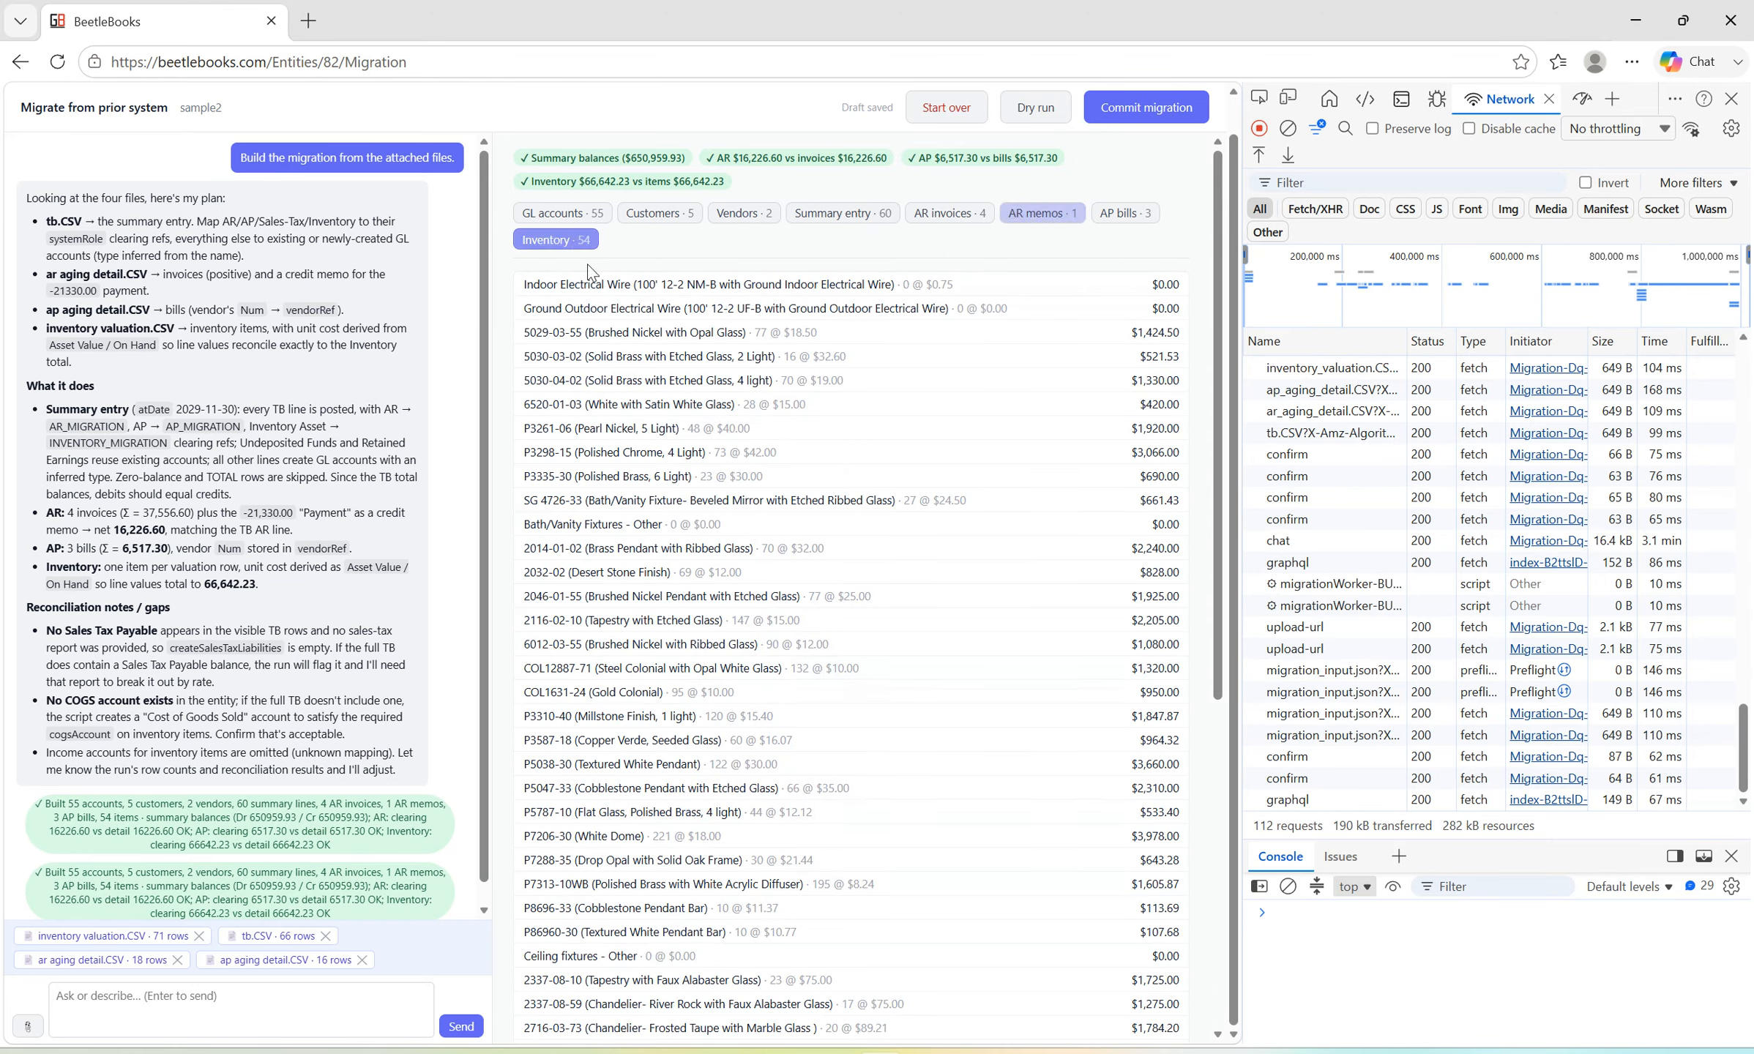
{"action": "scroll", "coordinate": [906, 470], "scroll_direction": "down", "scroll_amount": 1}
{"action": "scroll", "coordinate": [905, 470], "scroll_direction": "down", "scroll_amount": 5}
{"action": "scroll", "coordinate": [906, 470], "scroll_direction": "up", "scroll_amount": 6}
Highlight the reconciliation note about creating a Cost of Goods Sold account for inventory items.
{"action": "scroll", "coordinate": [132, 674], "scroll_direction": "down", "scroll_amount": 1}
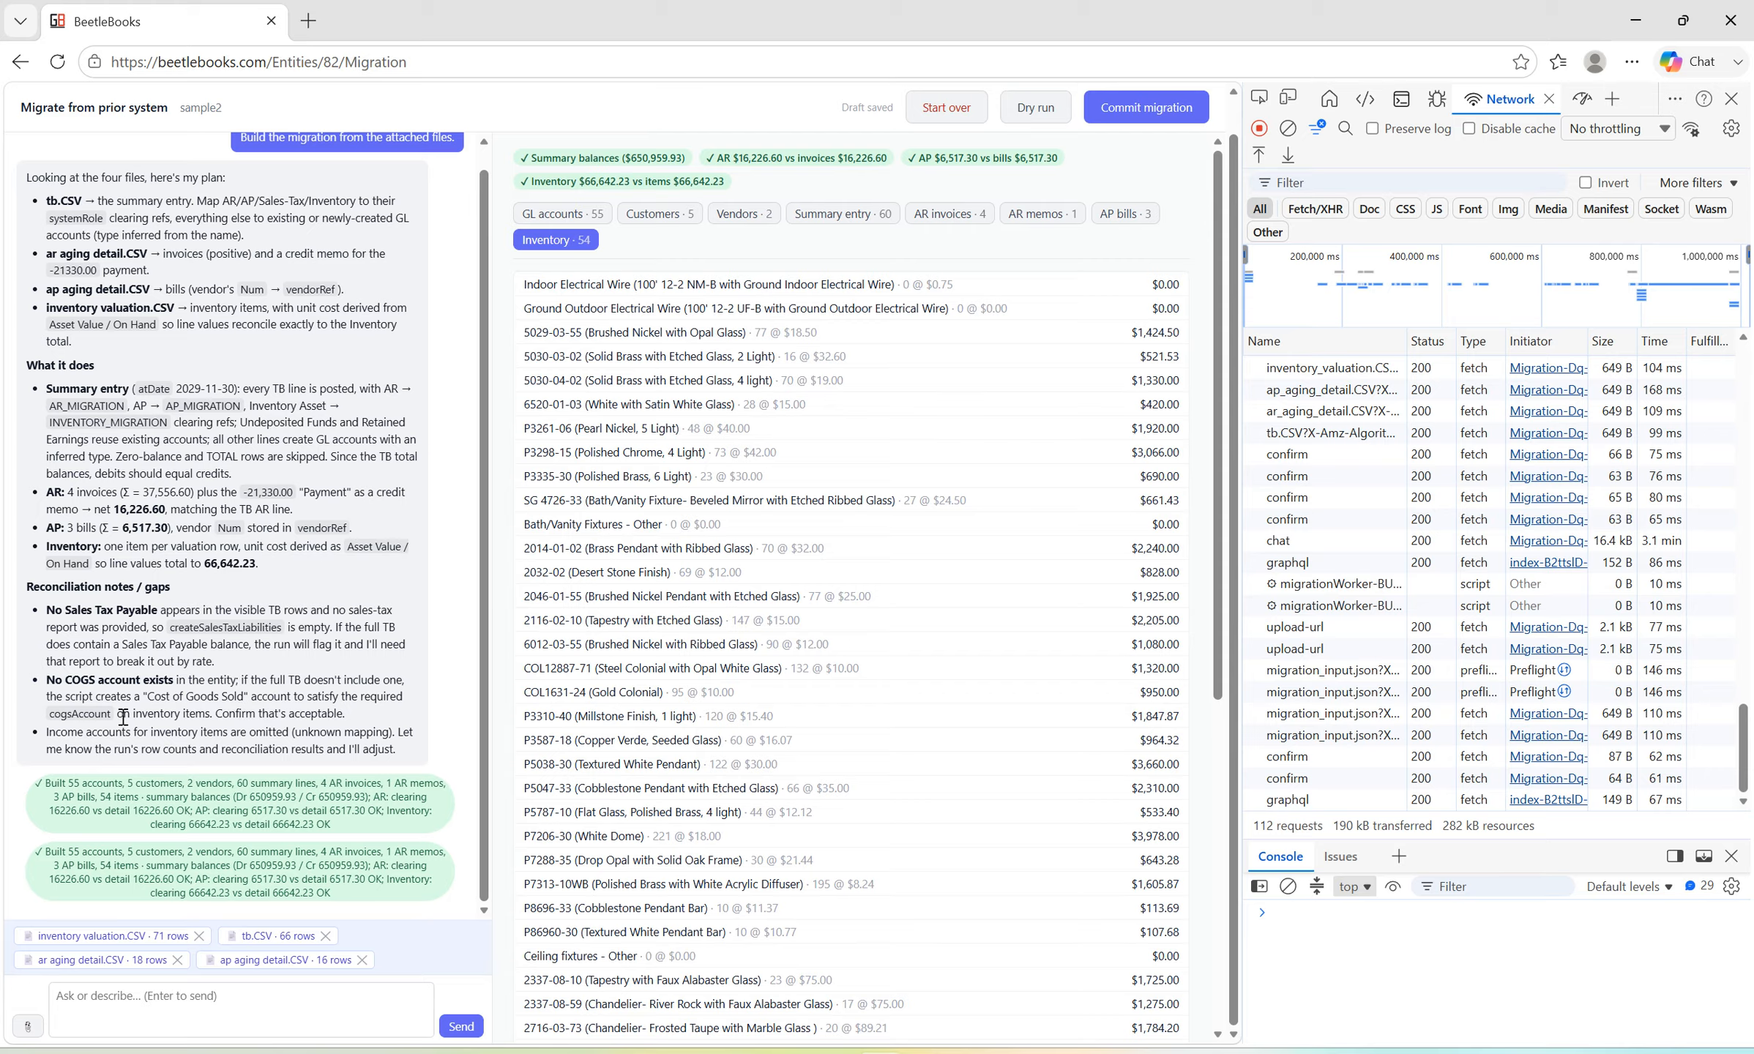
{"action": "left_click_drag", "start_coordinate": [97, 714], "coordinate": [146, 697]}
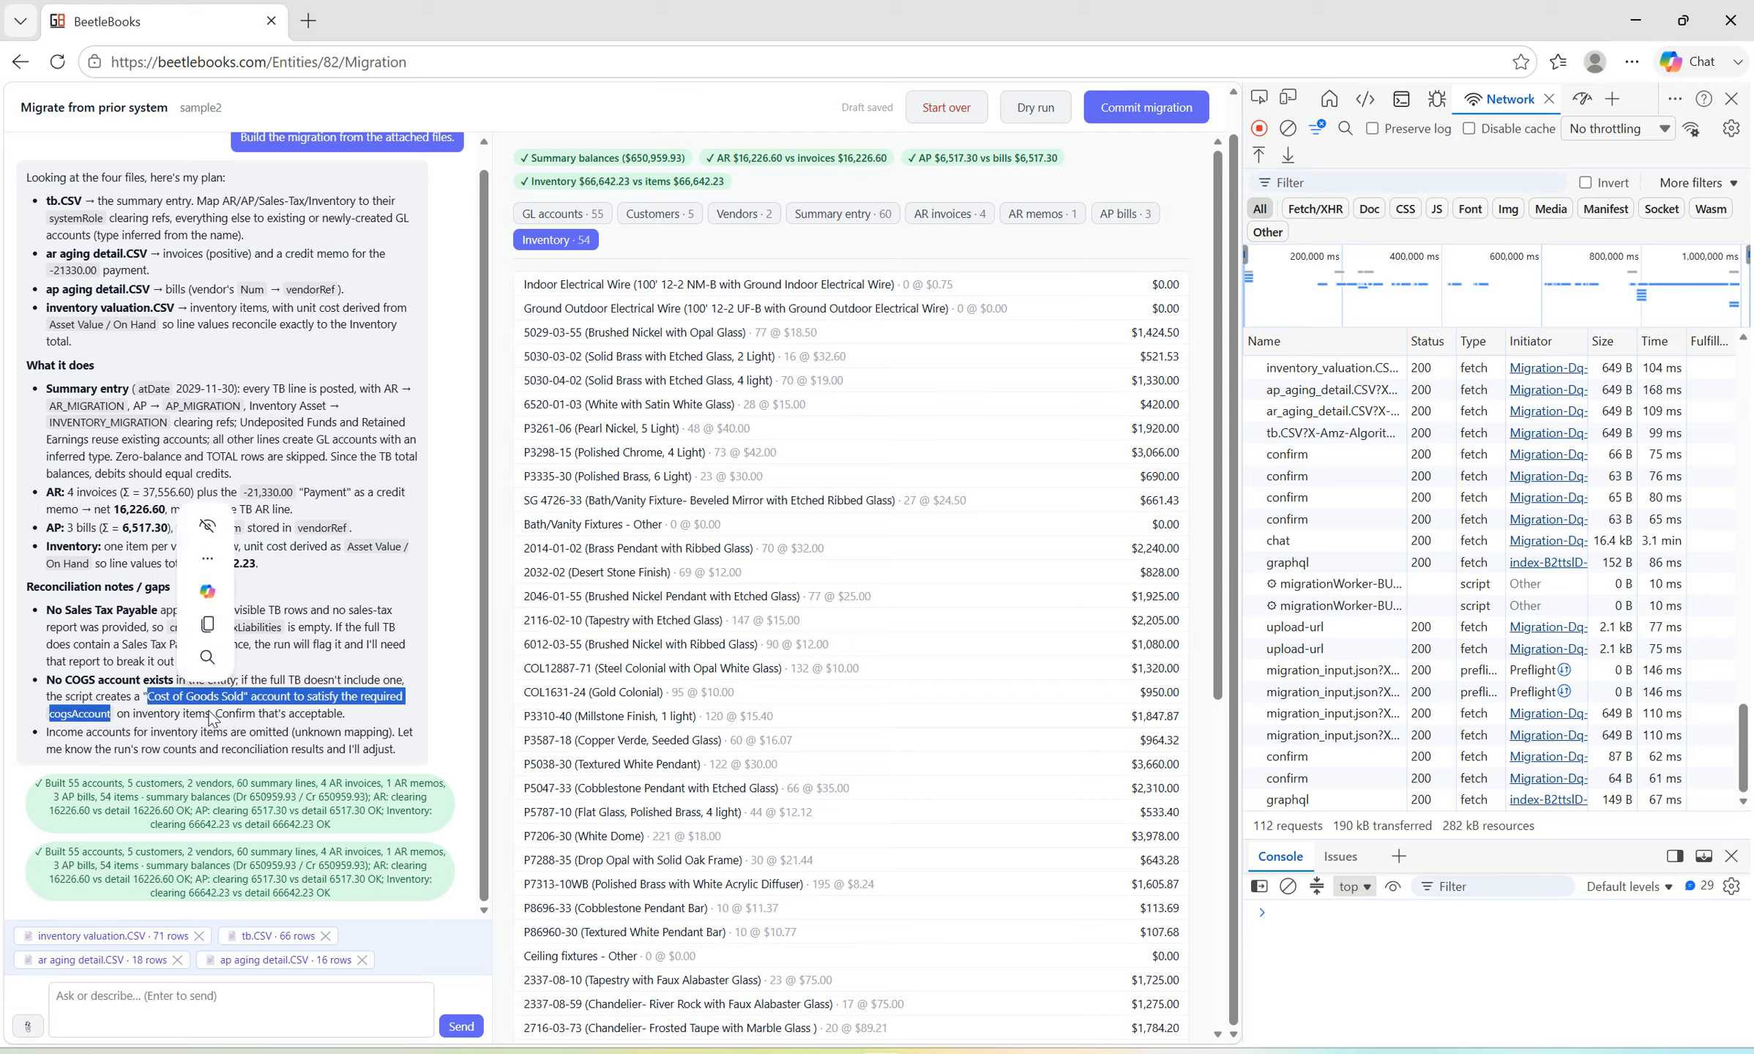
{"action": "double_click", "coordinate": [251, 713]}
{"action": "left_click", "coordinate": [223, 731]}
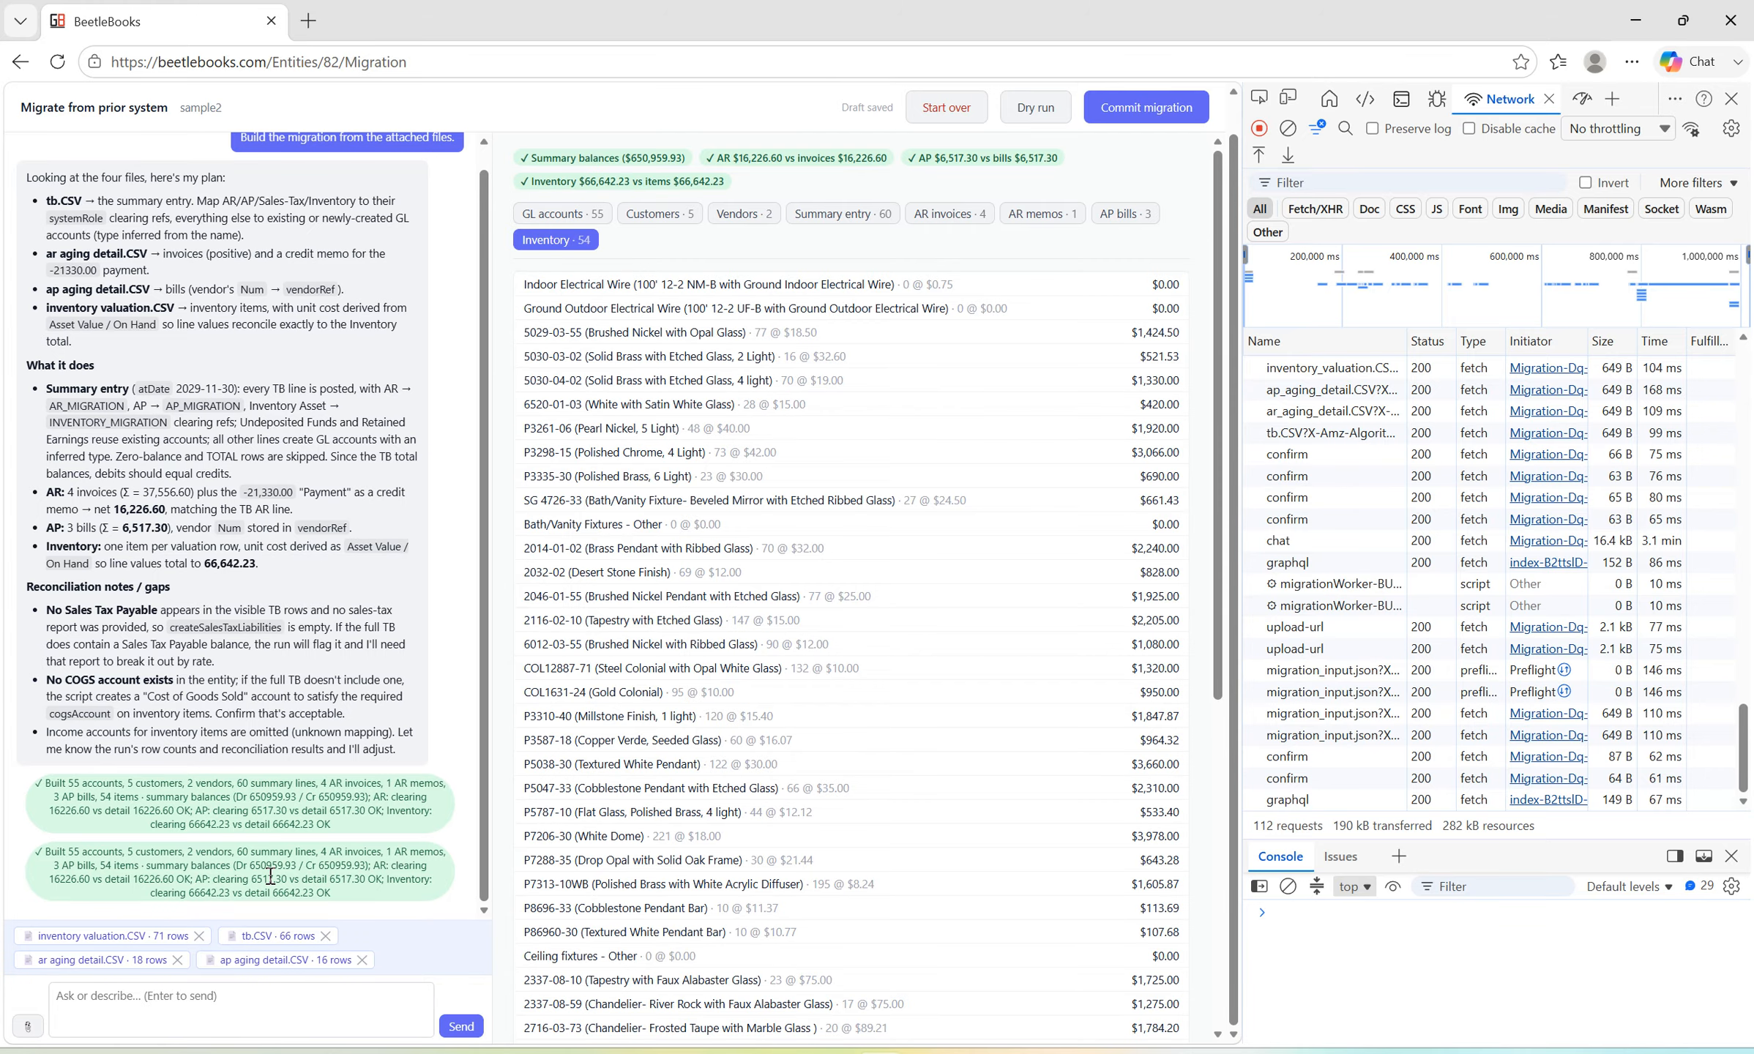
Go through the Customers, Vendors and Summary entry previews, examining the summary entry's debit and credit lines.
{"action": "left_click", "coordinate": [659, 217]}
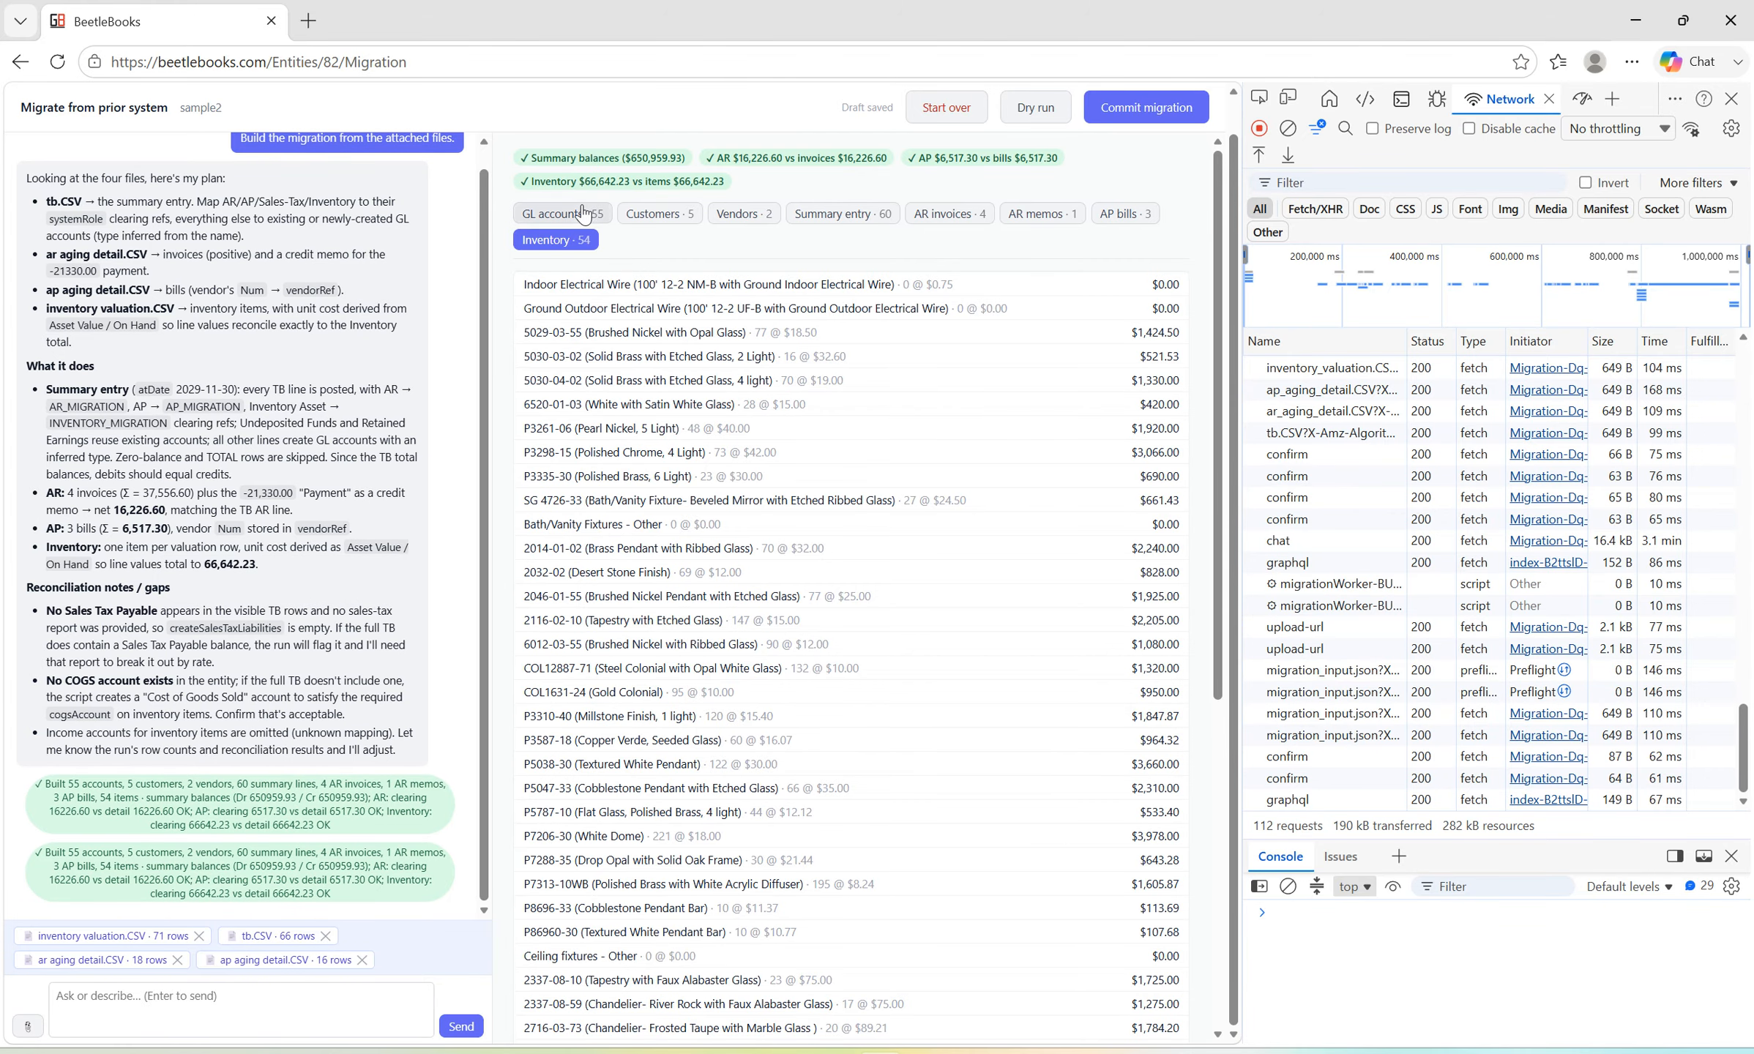
{"action": "left_click", "coordinate": [744, 217]}
{"action": "left_click", "coordinate": [839, 217]}
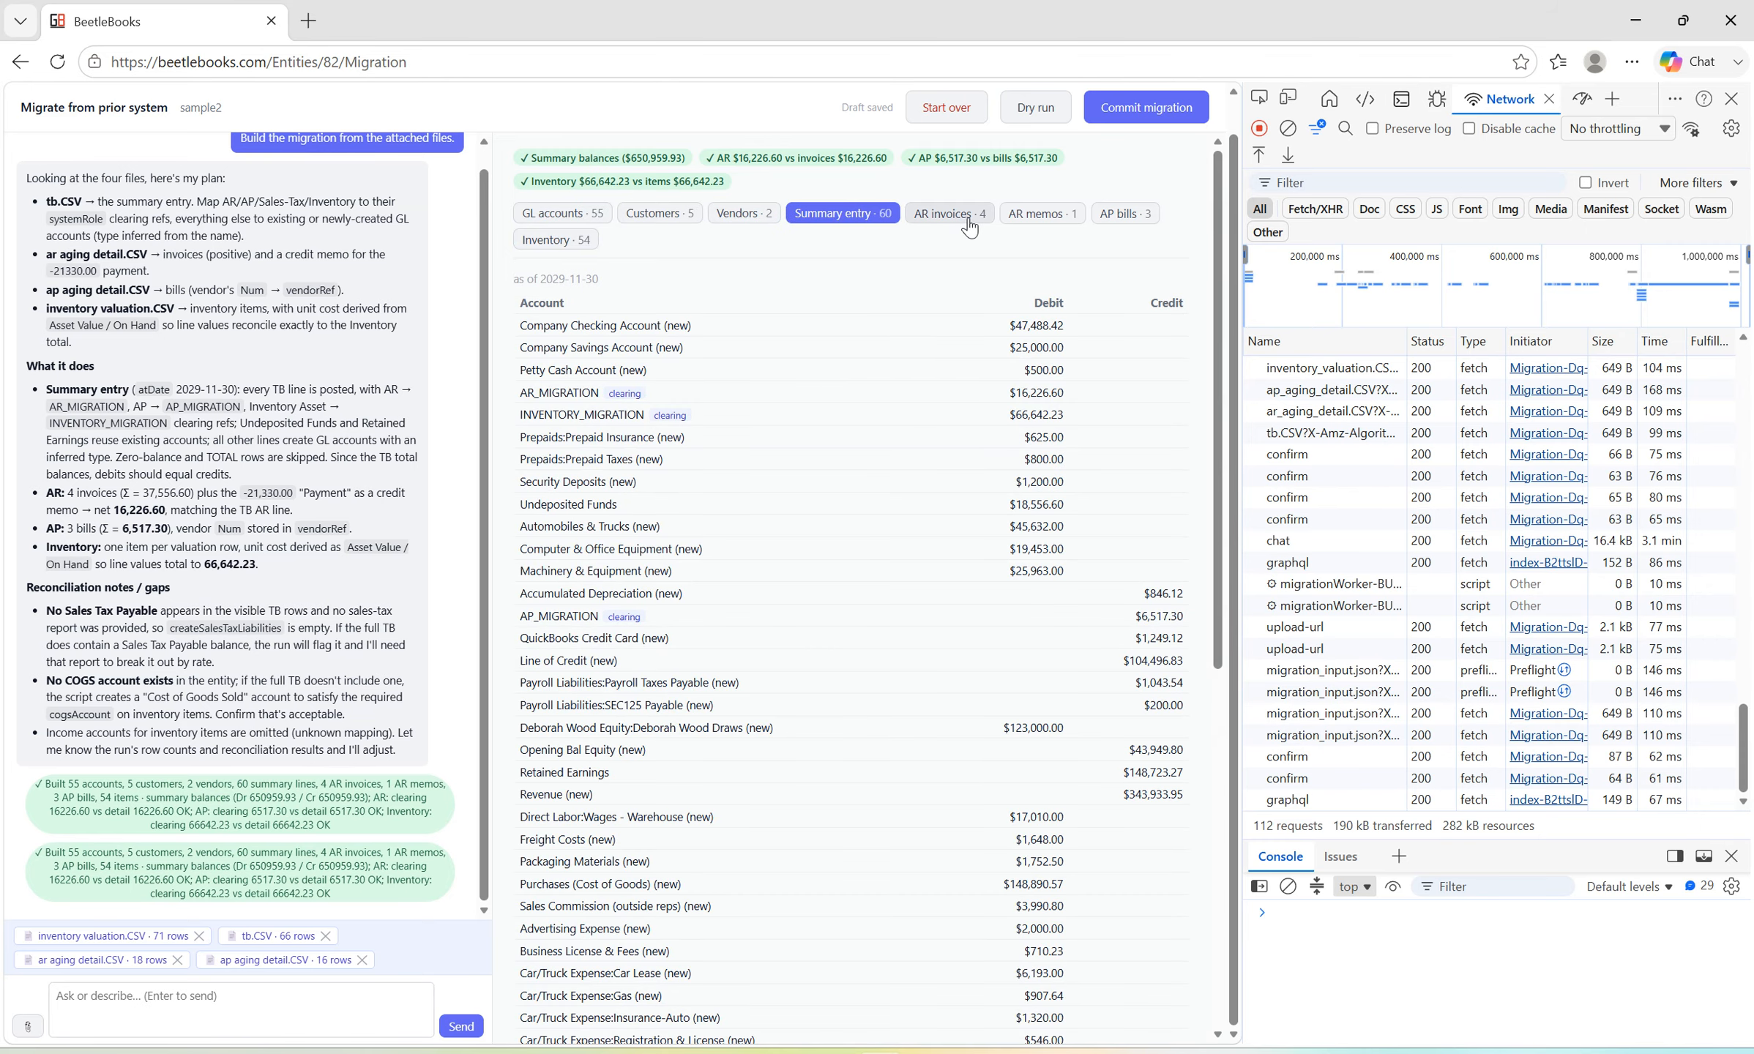
{"action": "scroll", "coordinate": [952, 458], "scroll_direction": "down", "scroll_amount": 5}
{"action": "scroll", "coordinate": [940, 472], "scroll_direction": "up", "scroll_amount": 5}
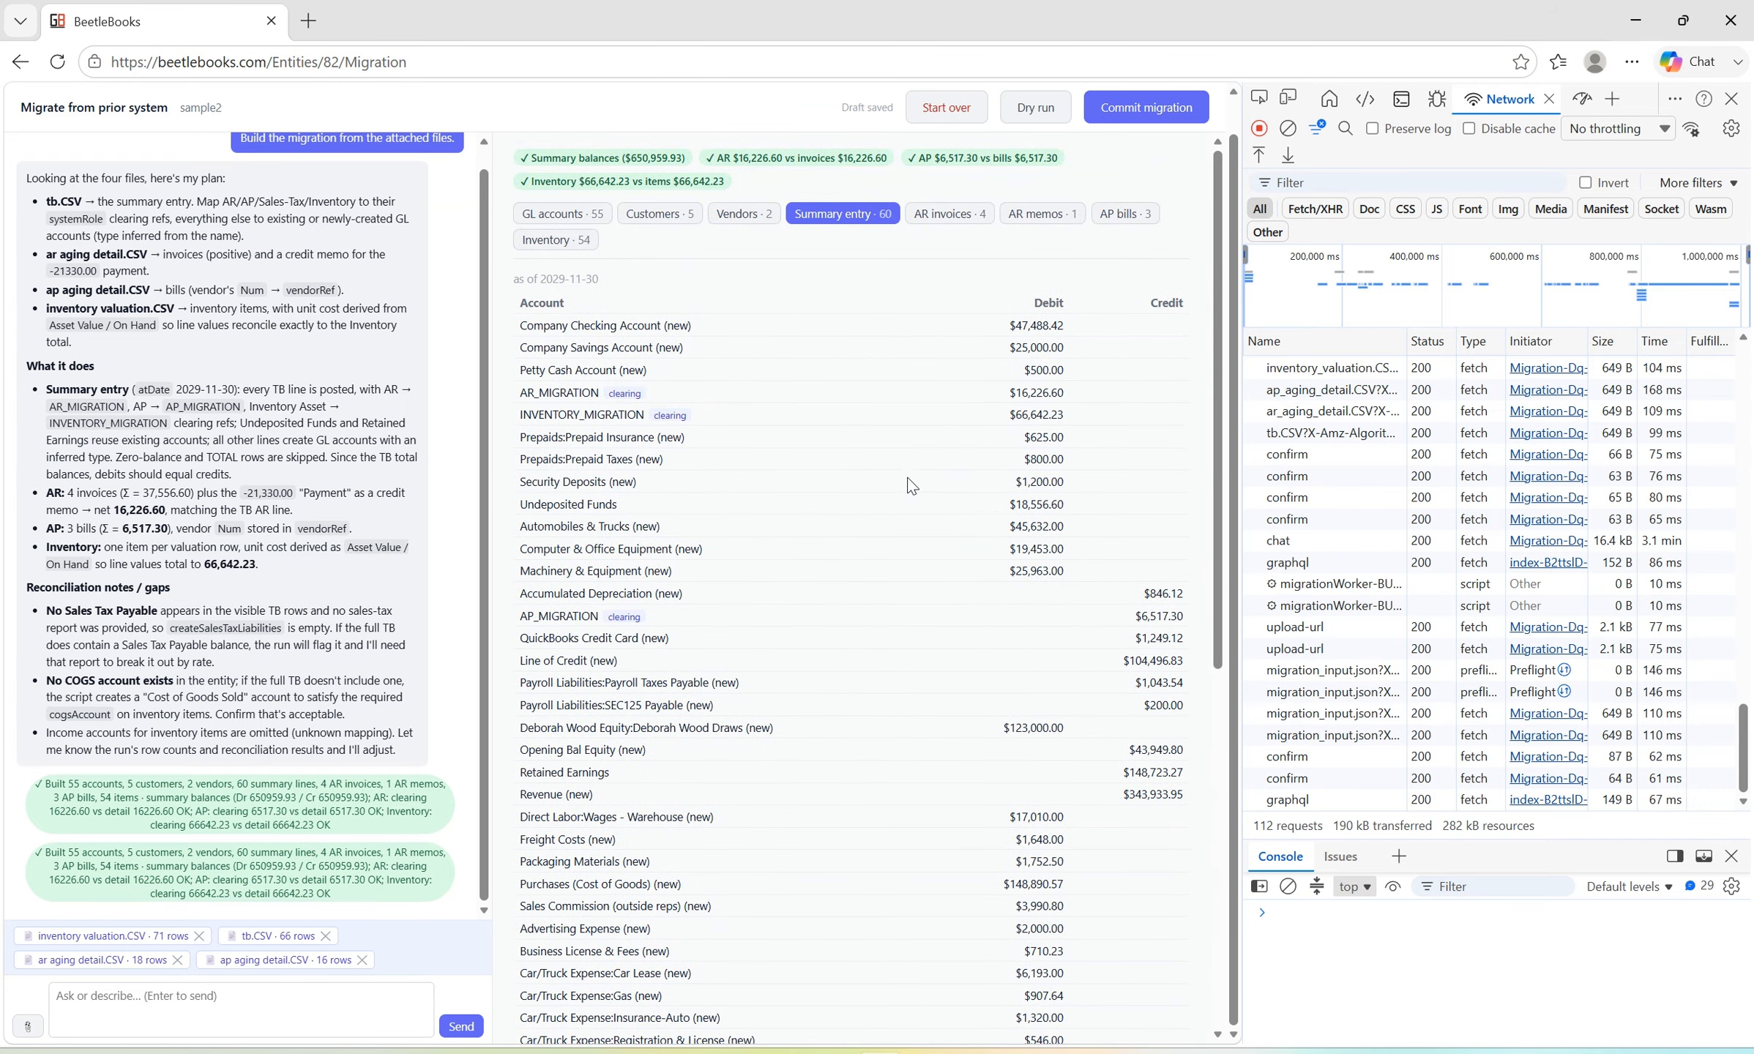
Go through the AR invoices, AR memos, AP bills and Inventory previews once more.
{"action": "left_click", "coordinate": [949, 213]}
{"action": "left_click", "coordinate": [1042, 213]}
{"action": "left_click", "coordinate": [1125, 214]}
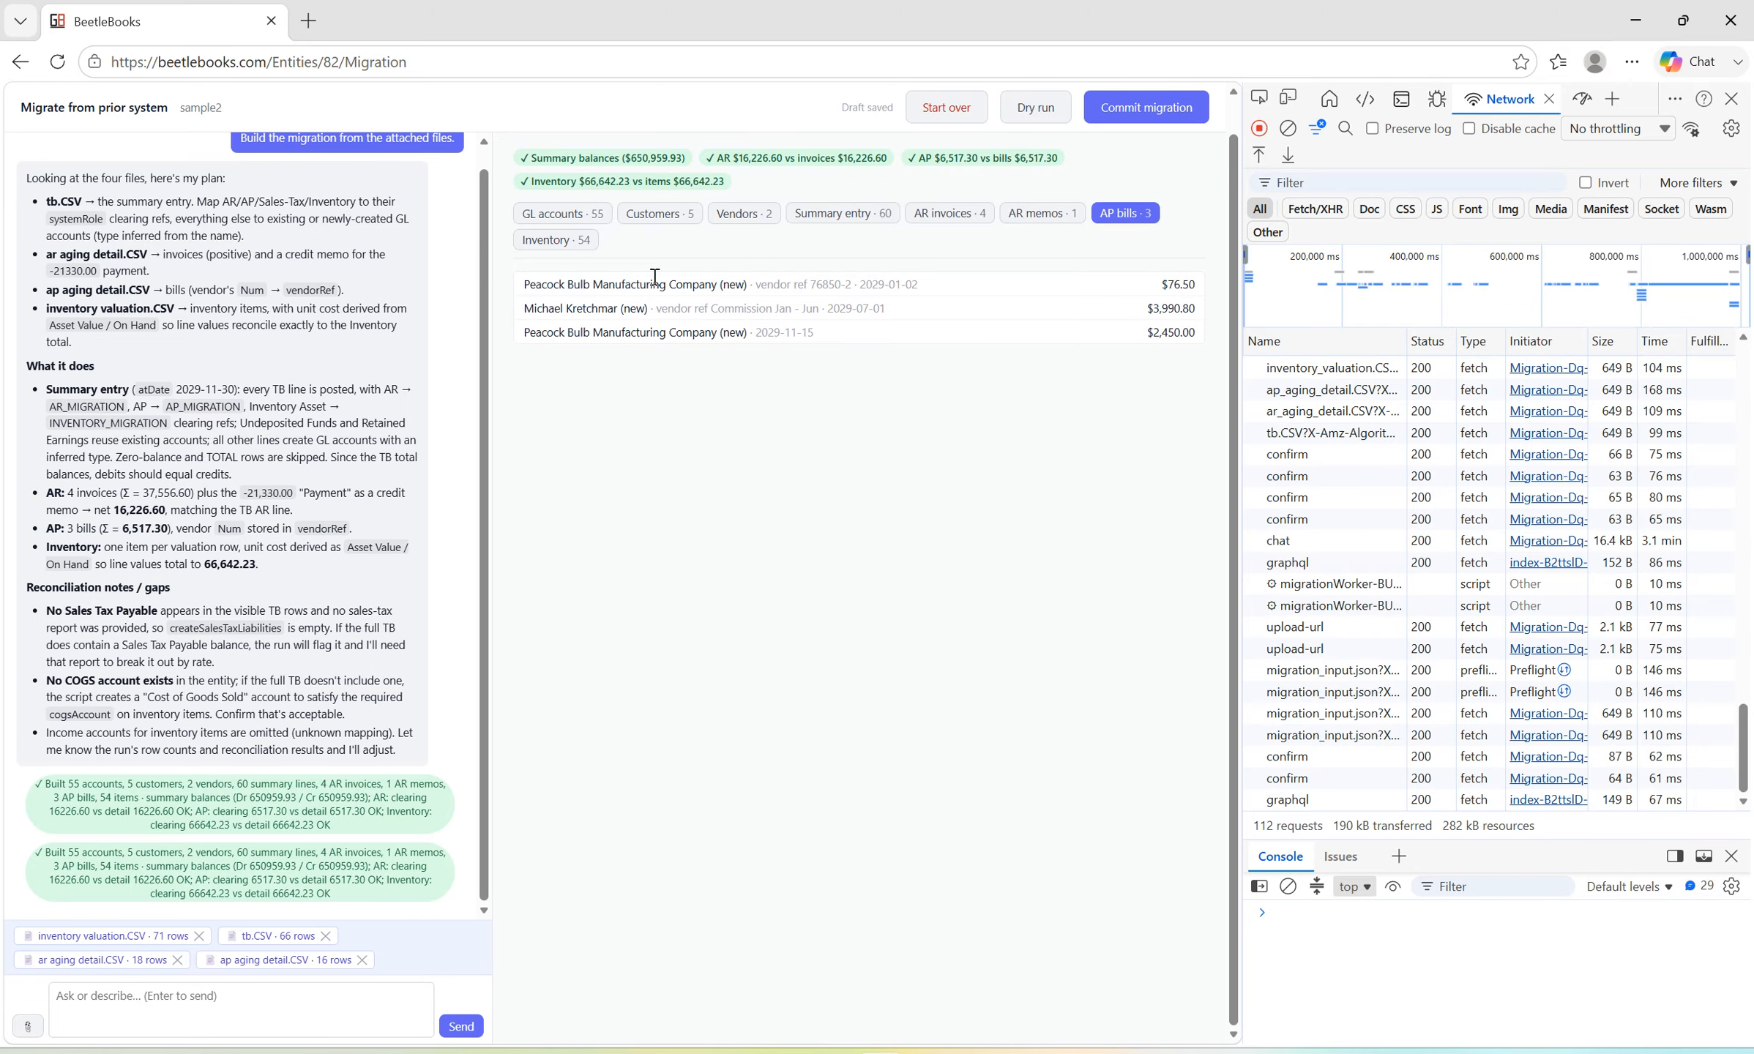
{"action": "left_click", "coordinate": [542, 241]}
{"action": "scroll", "coordinate": [888, 512], "scroll_direction": "down", "scroll_amount": 3}
{"action": "scroll", "coordinate": [889, 586], "scroll_direction": "up", "scroll_amount": 3}
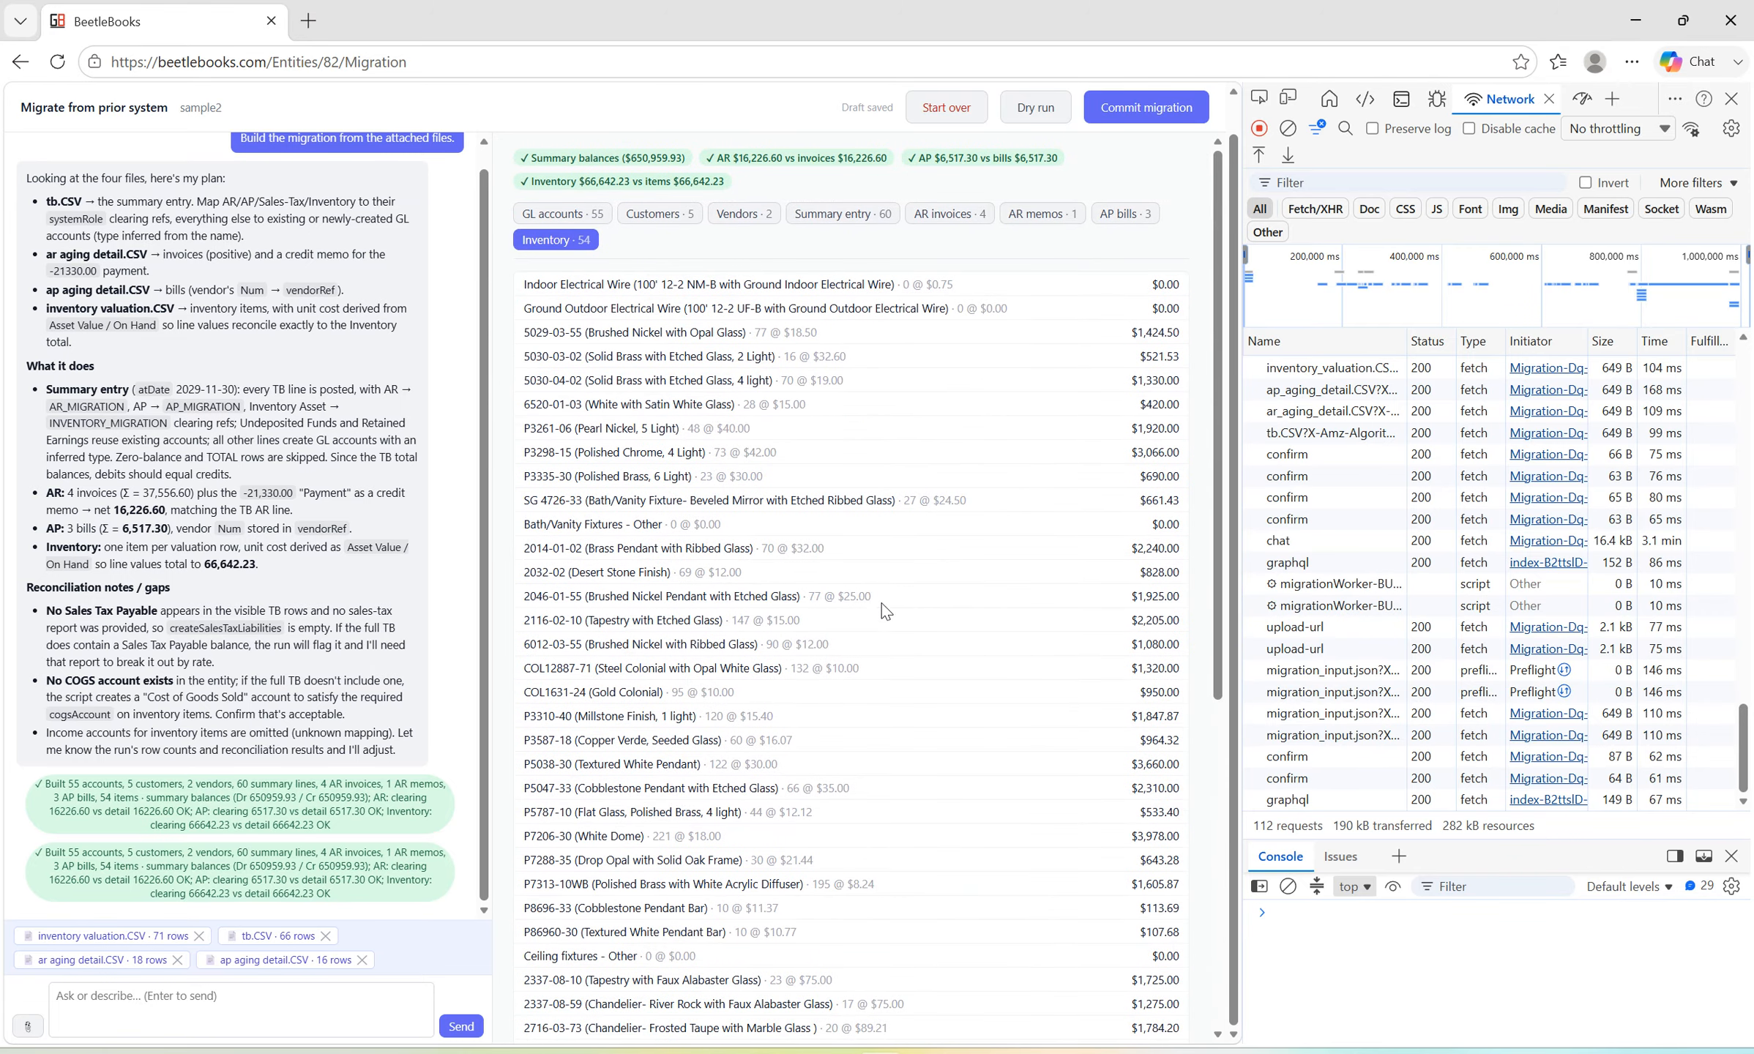
Perform a dry run of the migration, dismiss its result dialog, and commit the migration.
{"action": "left_click", "coordinate": [1035, 107]}
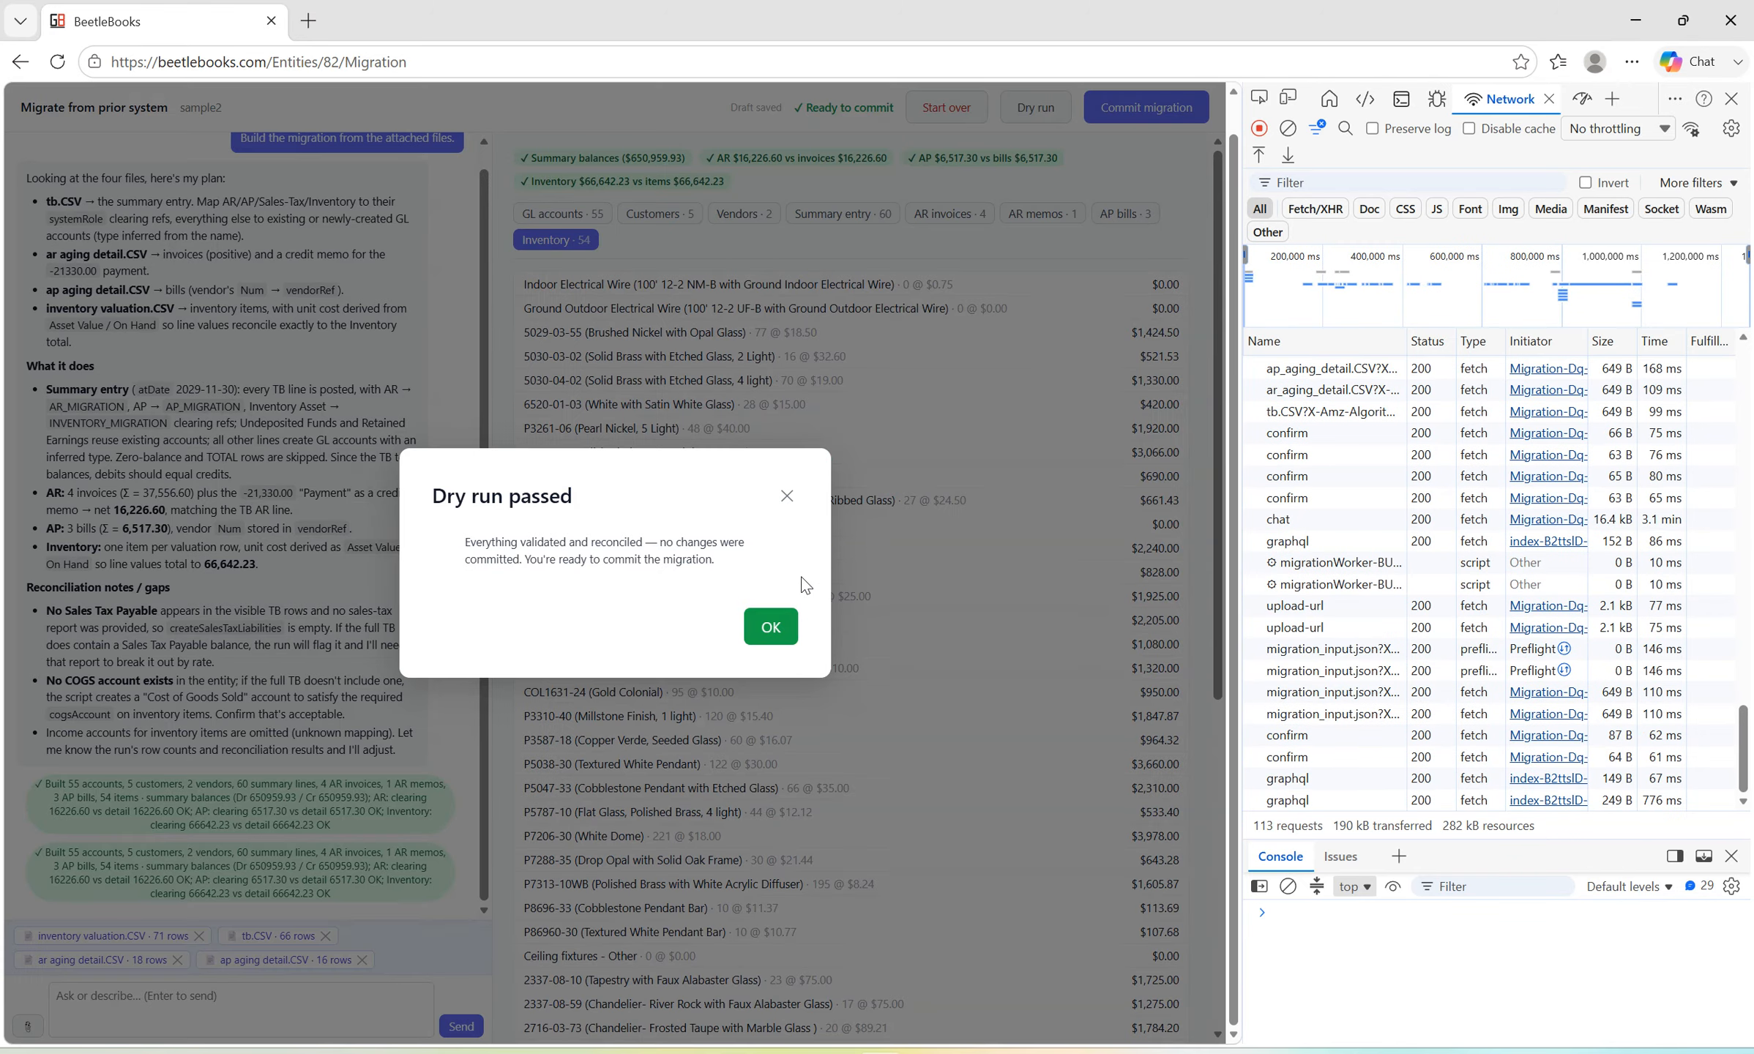
{"action": "left_click", "coordinate": [769, 631]}
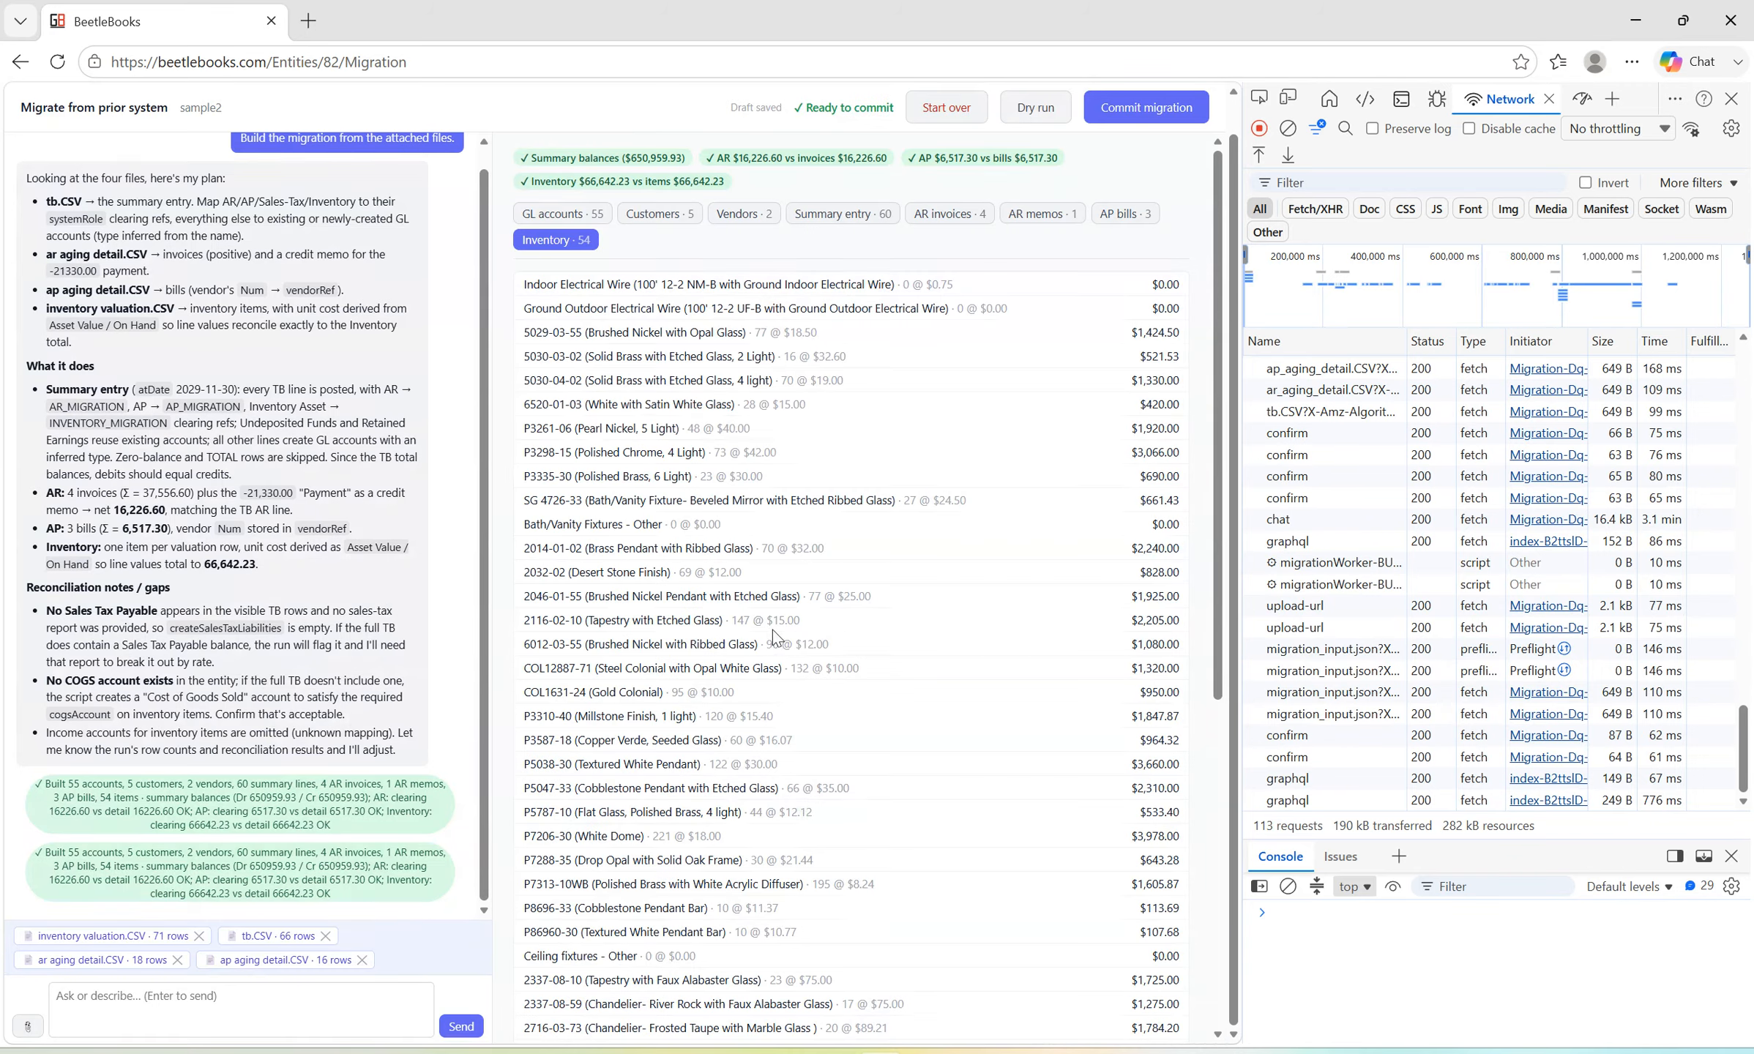
{"action": "left_click", "coordinate": [1139, 117]}
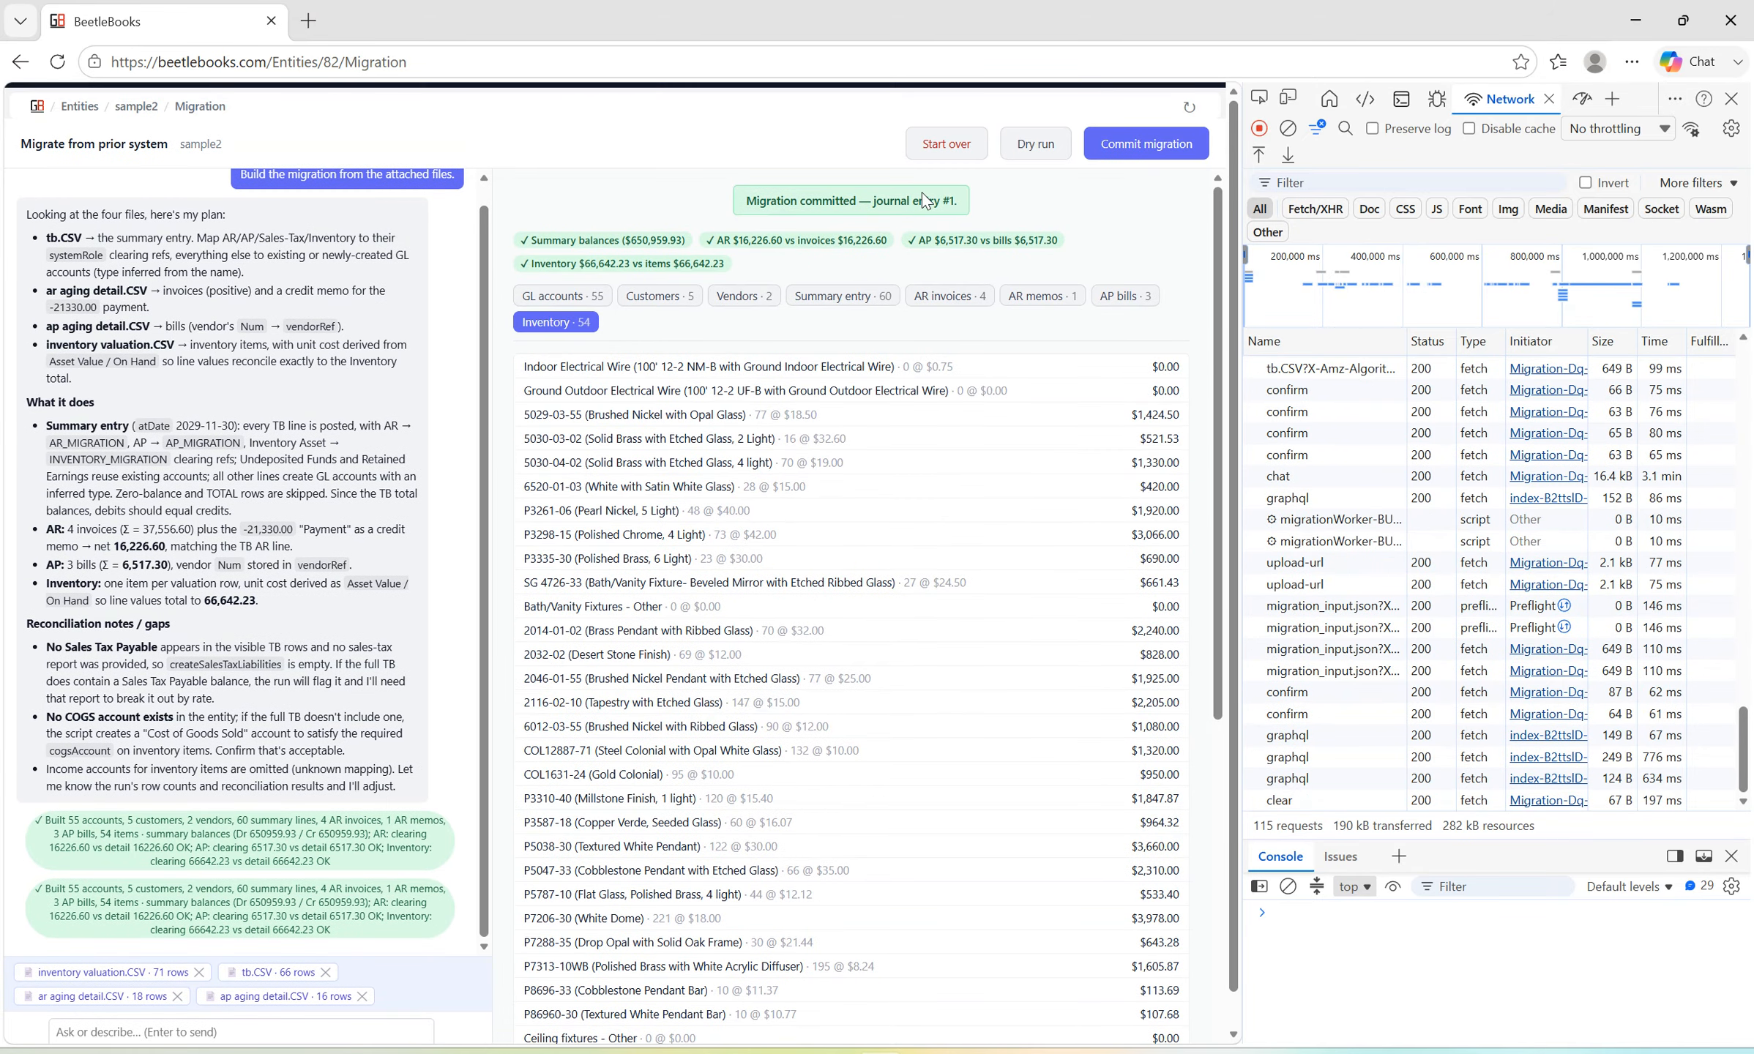
Return to the sample2 entity's home page and open the Transactions module by searching for "tra".
{"action": "left_click", "coordinate": [138, 107]}
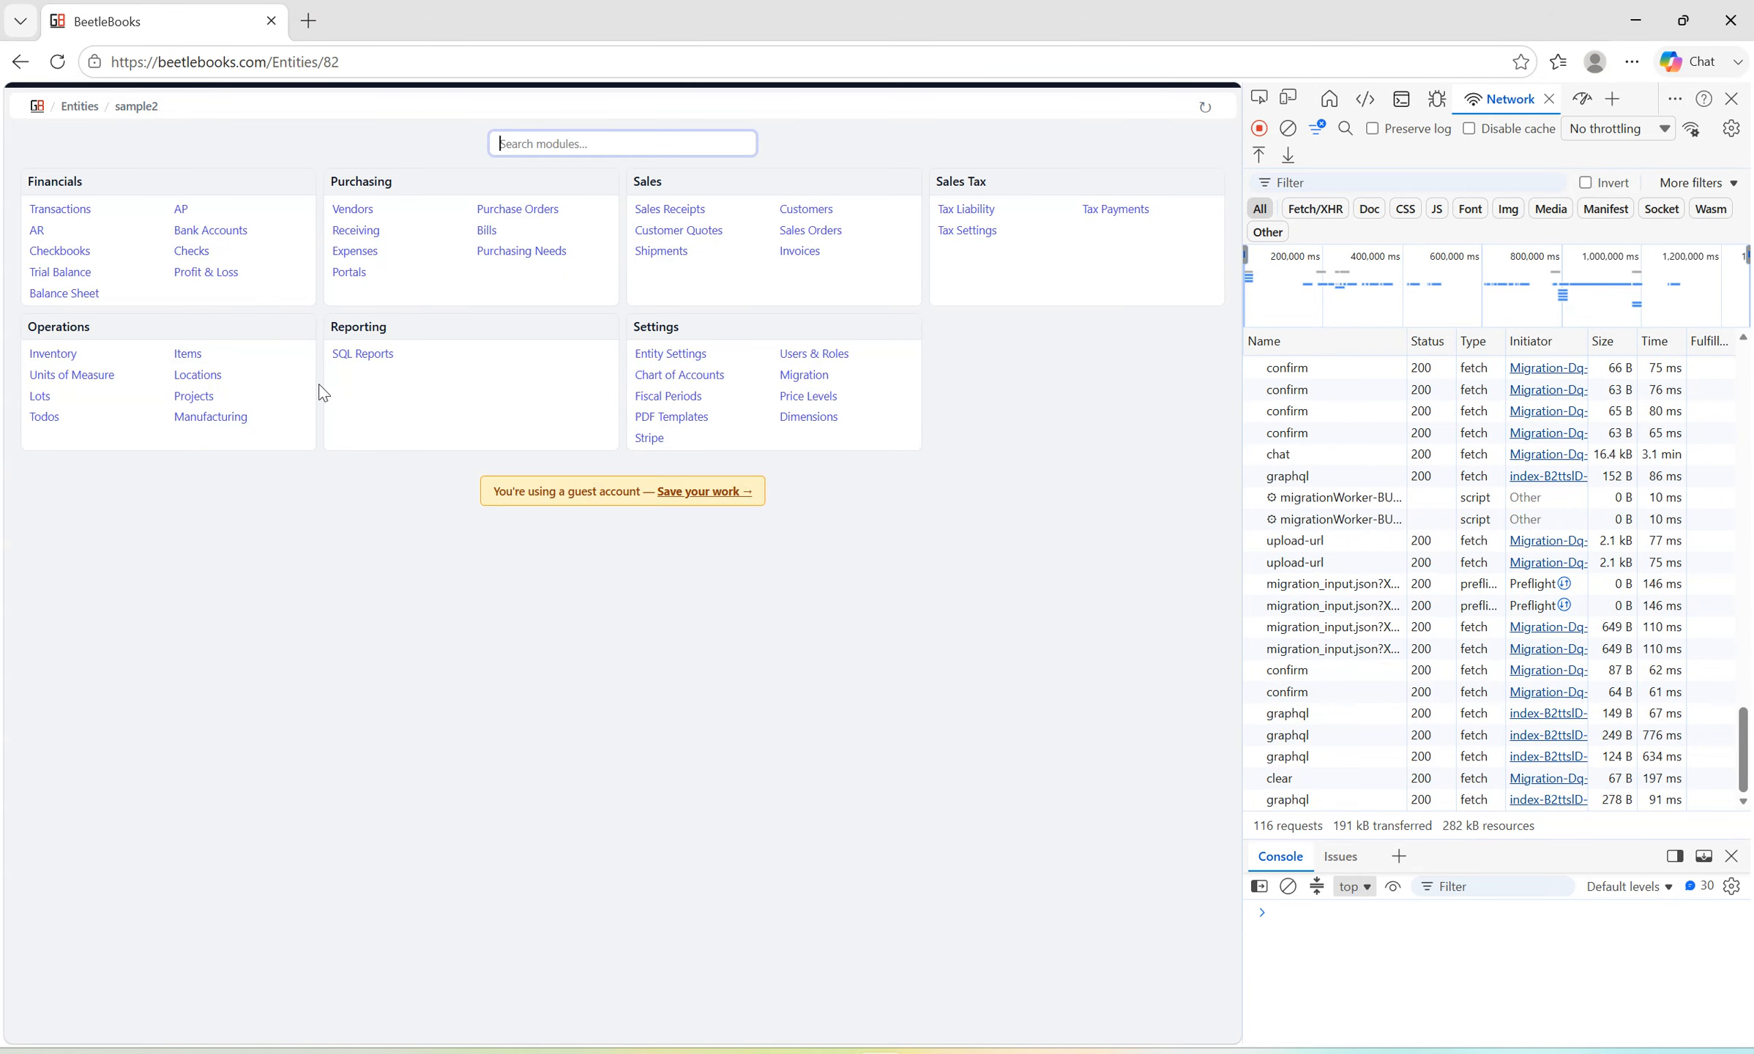
{"action": "type", "text": "tra"}
{"action": "key", "text": "Return"}
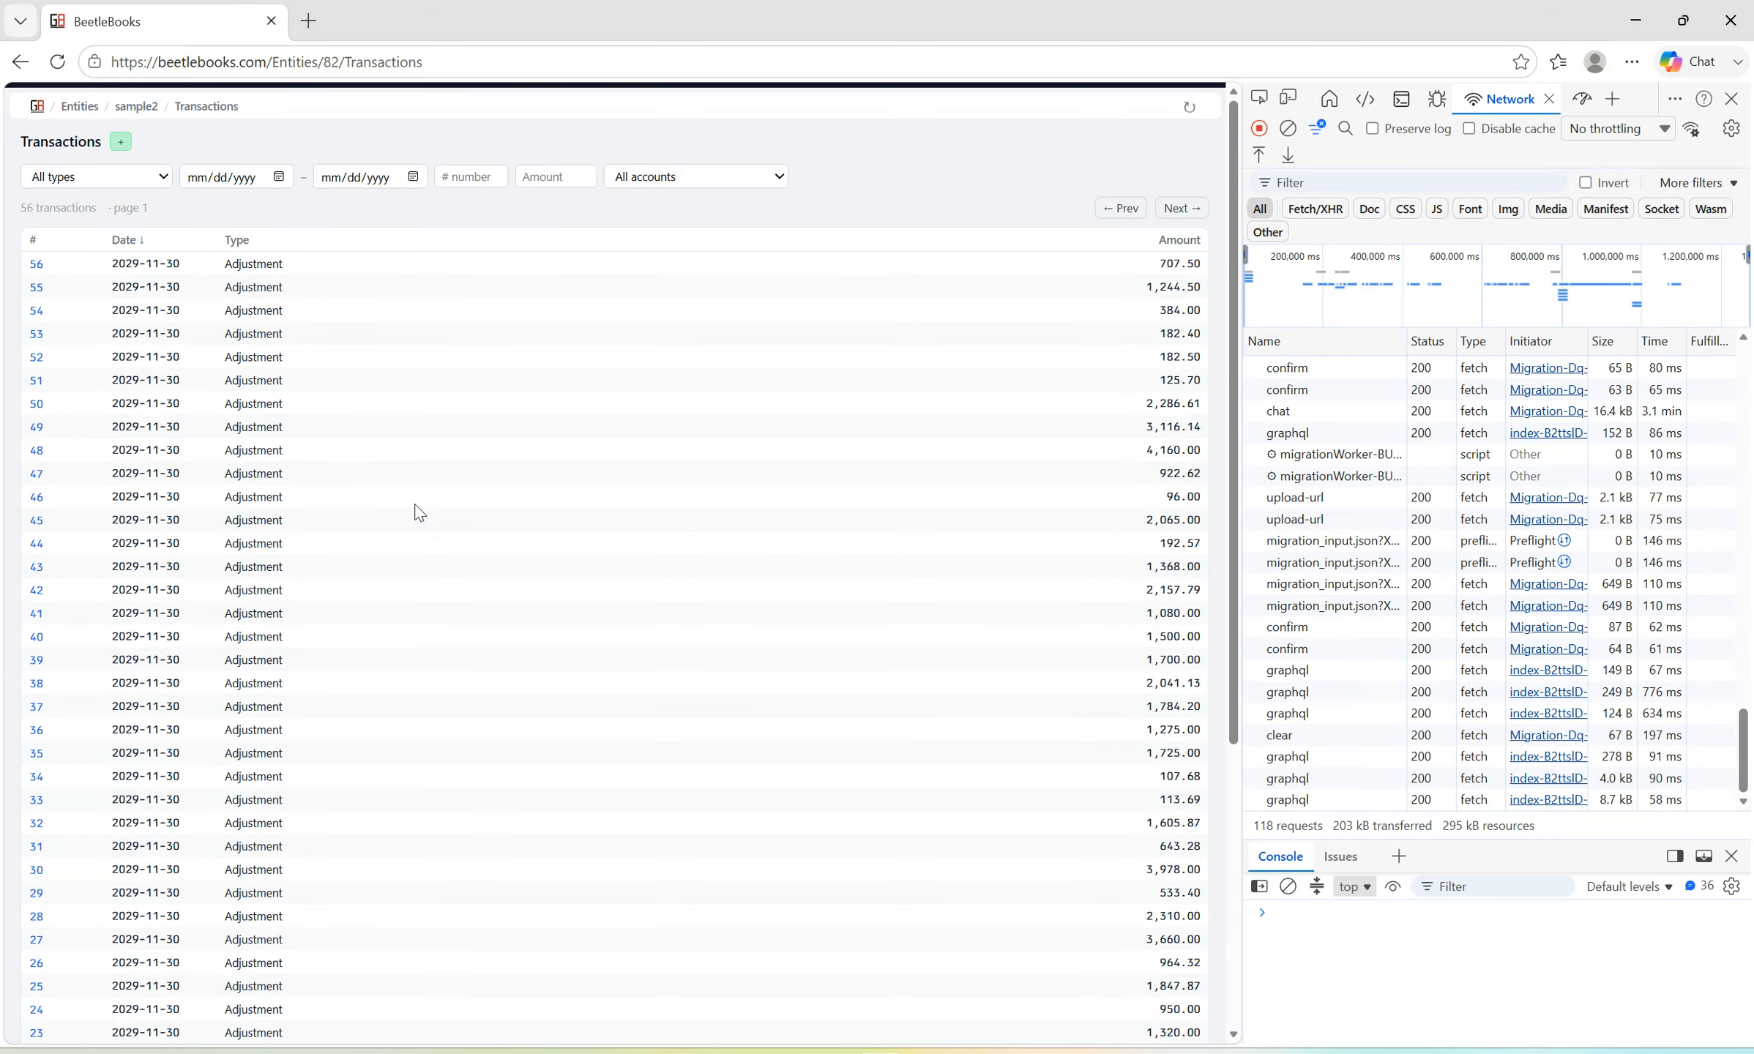
Review the migrated transactions on the first page and go on to page 2.
{"action": "scroll", "coordinate": [337, 479], "scroll_direction": "down", "scroll_amount": 10}
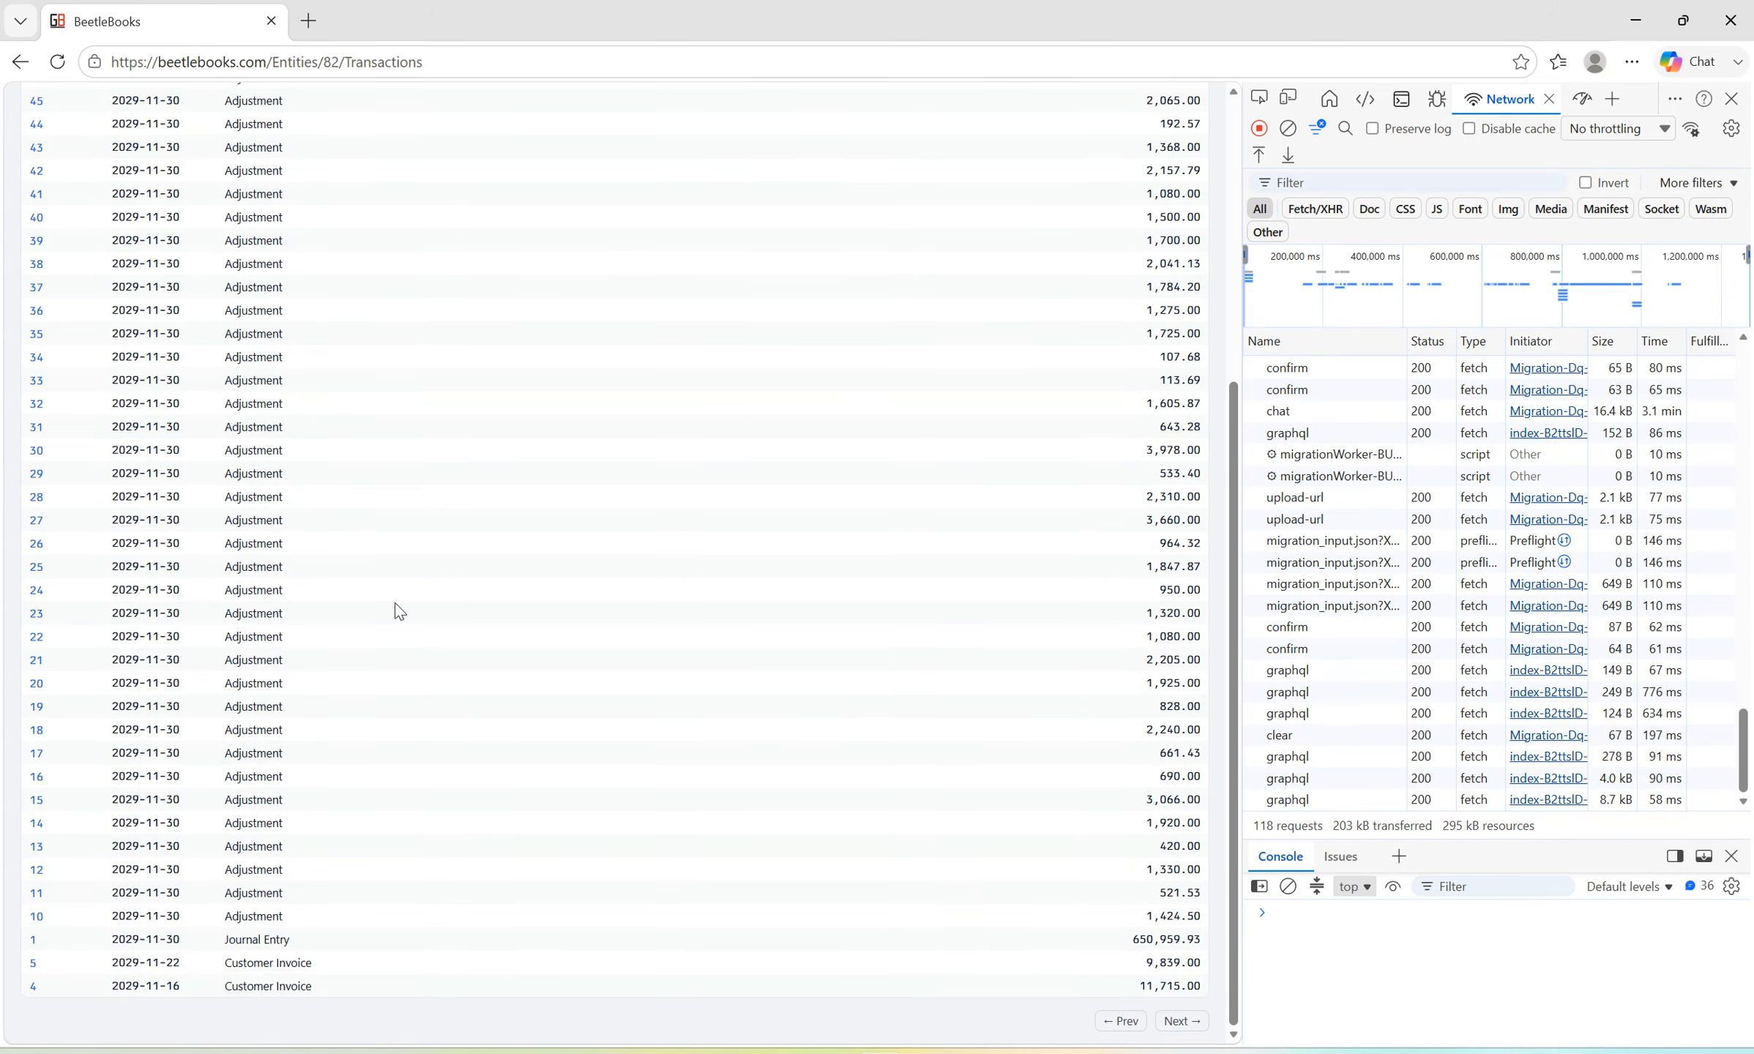
{"action": "scroll", "coordinate": [391, 608], "scroll_direction": "up", "scroll_amount": 10}
{"action": "scroll", "coordinate": [403, 561], "scroll_direction": "down", "scroll_amount": 10}
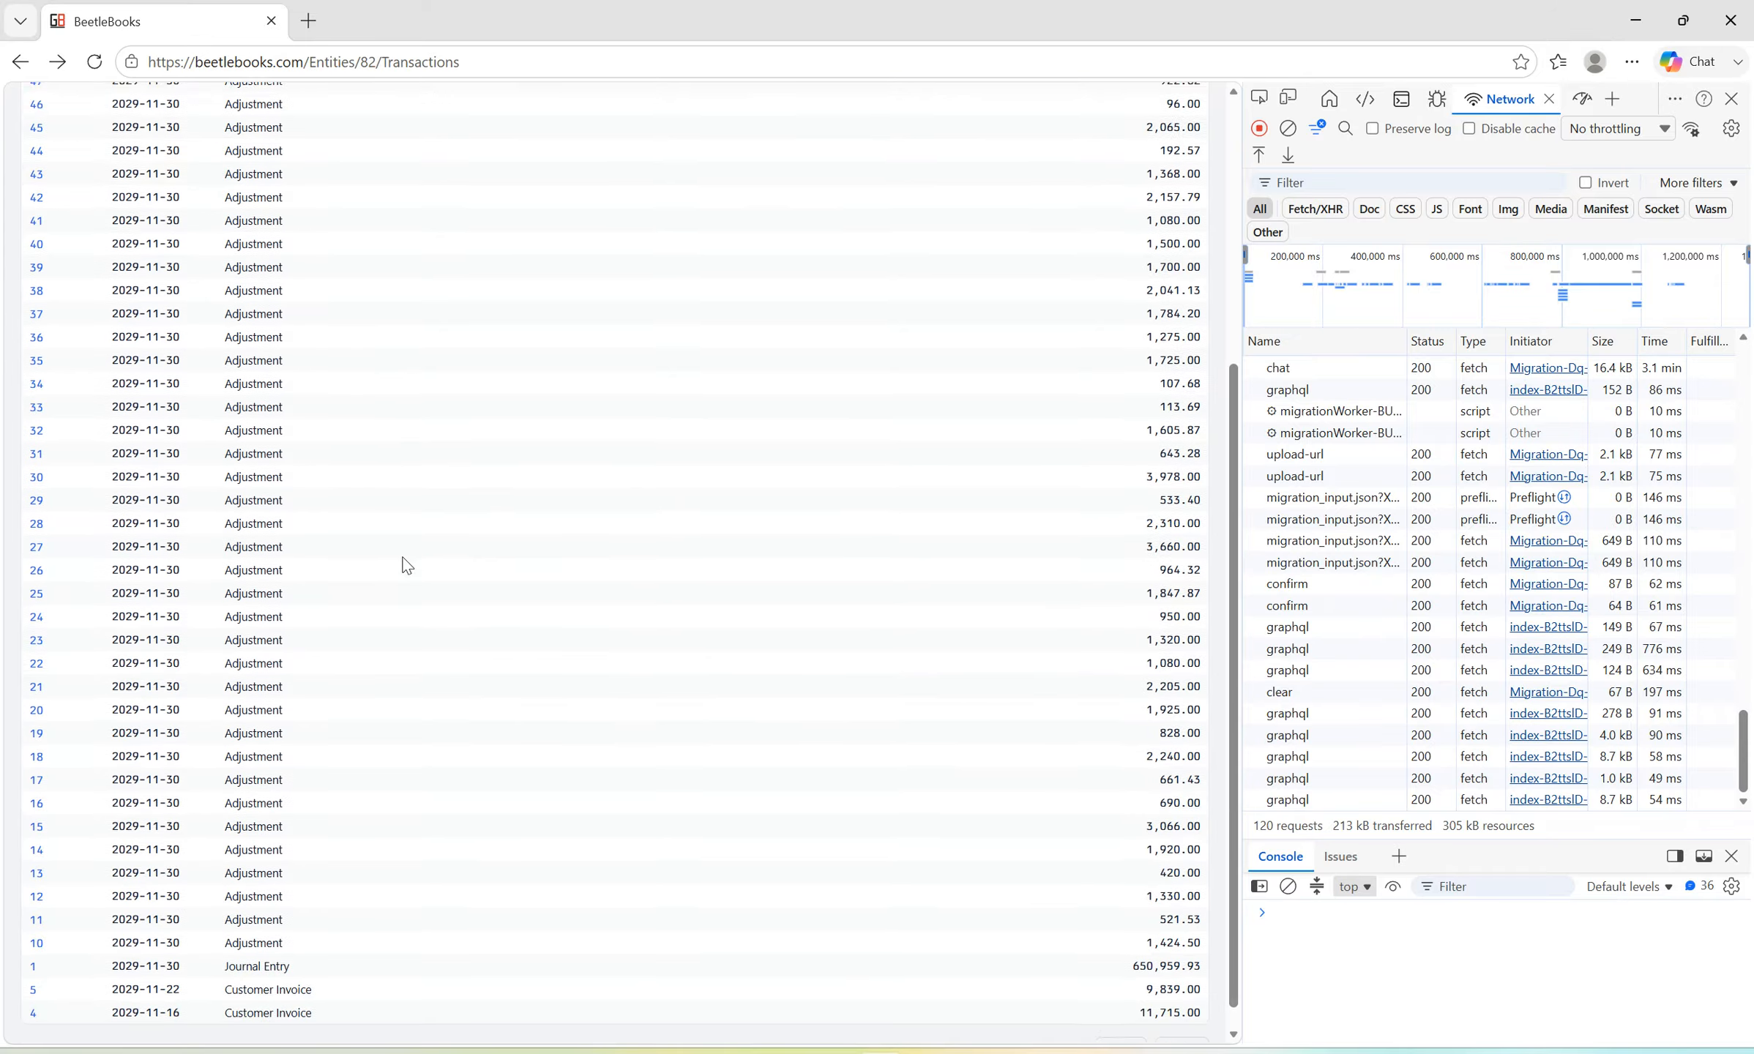
{"action": "scroll", "coordinate": [403, 564], "scroll_direction": "up", "scroll_amount": 10}
{"action": "left_click", "coordinate": [1182, 213]}
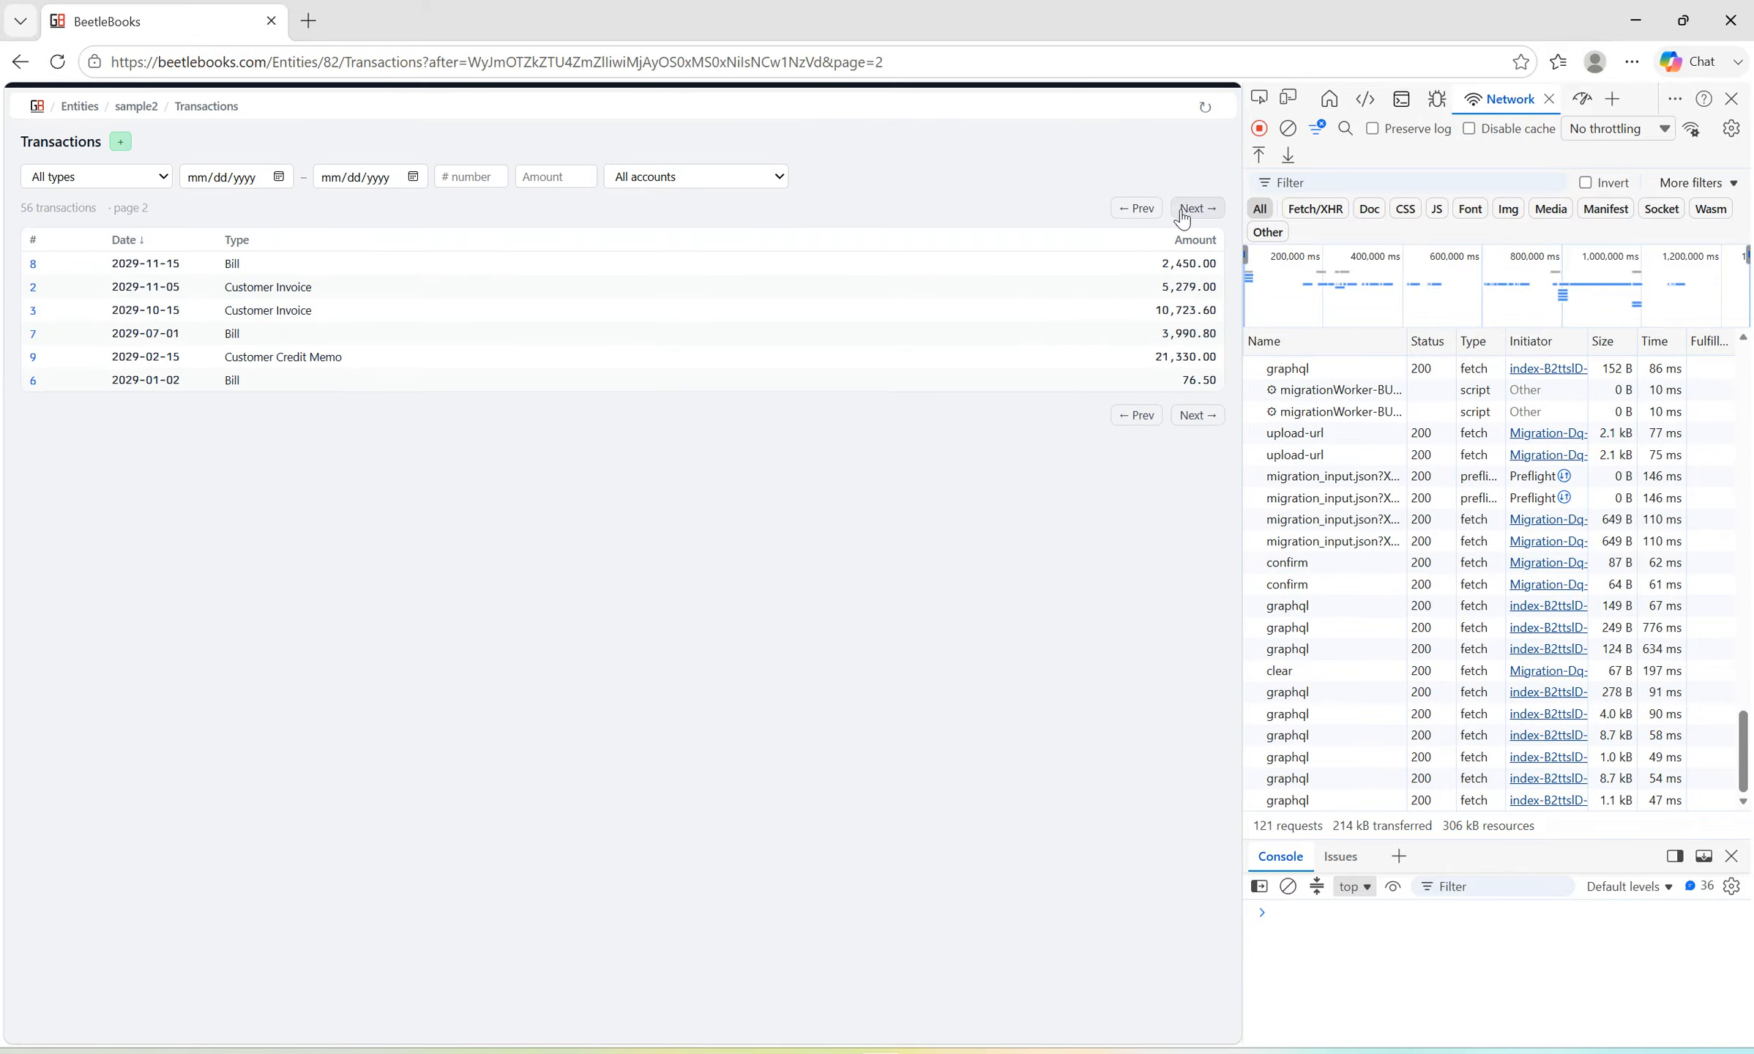
Return to the first page of transactions, open the journal entry, transaction 1, and review all of its debit and credit lines.
{"action": "left_click", "coordinate": [1135, 209]}
{"action": "scroll", "coordinate": [921, 490], "scroll_direction": "down", "scroll_amount": 5}
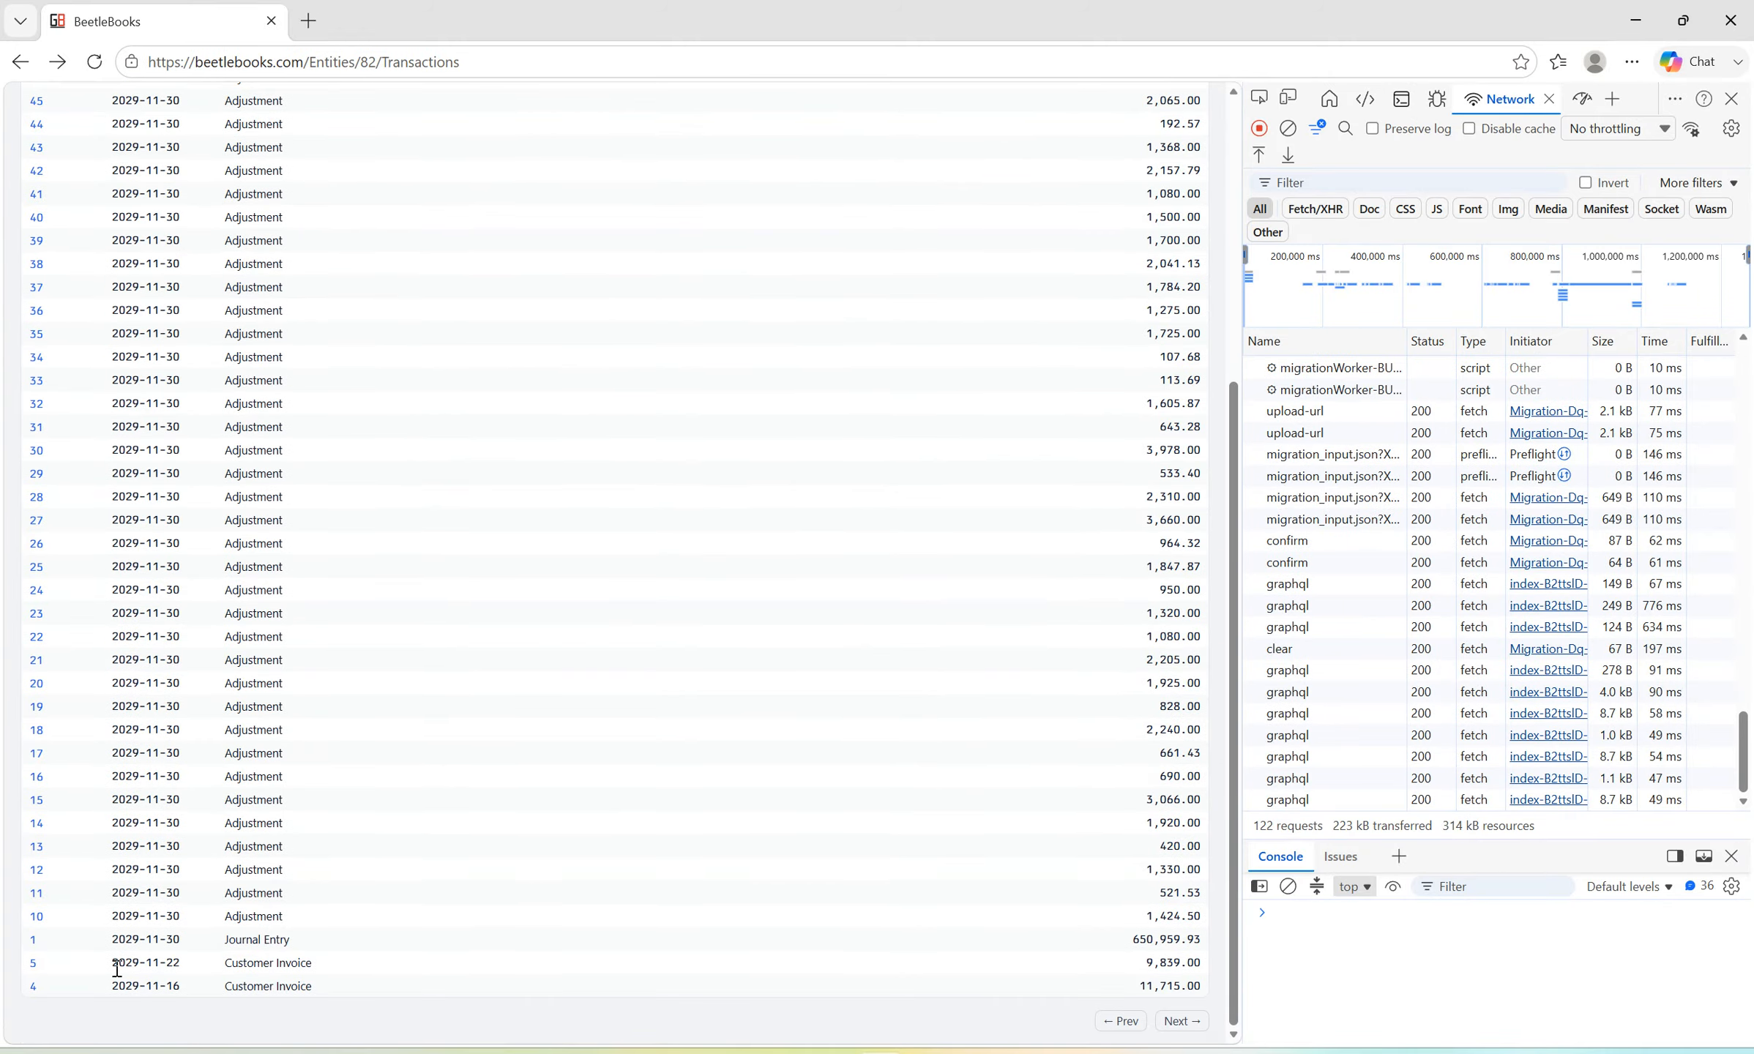
{"action": "left_click", "coordinate": [31, 942]}
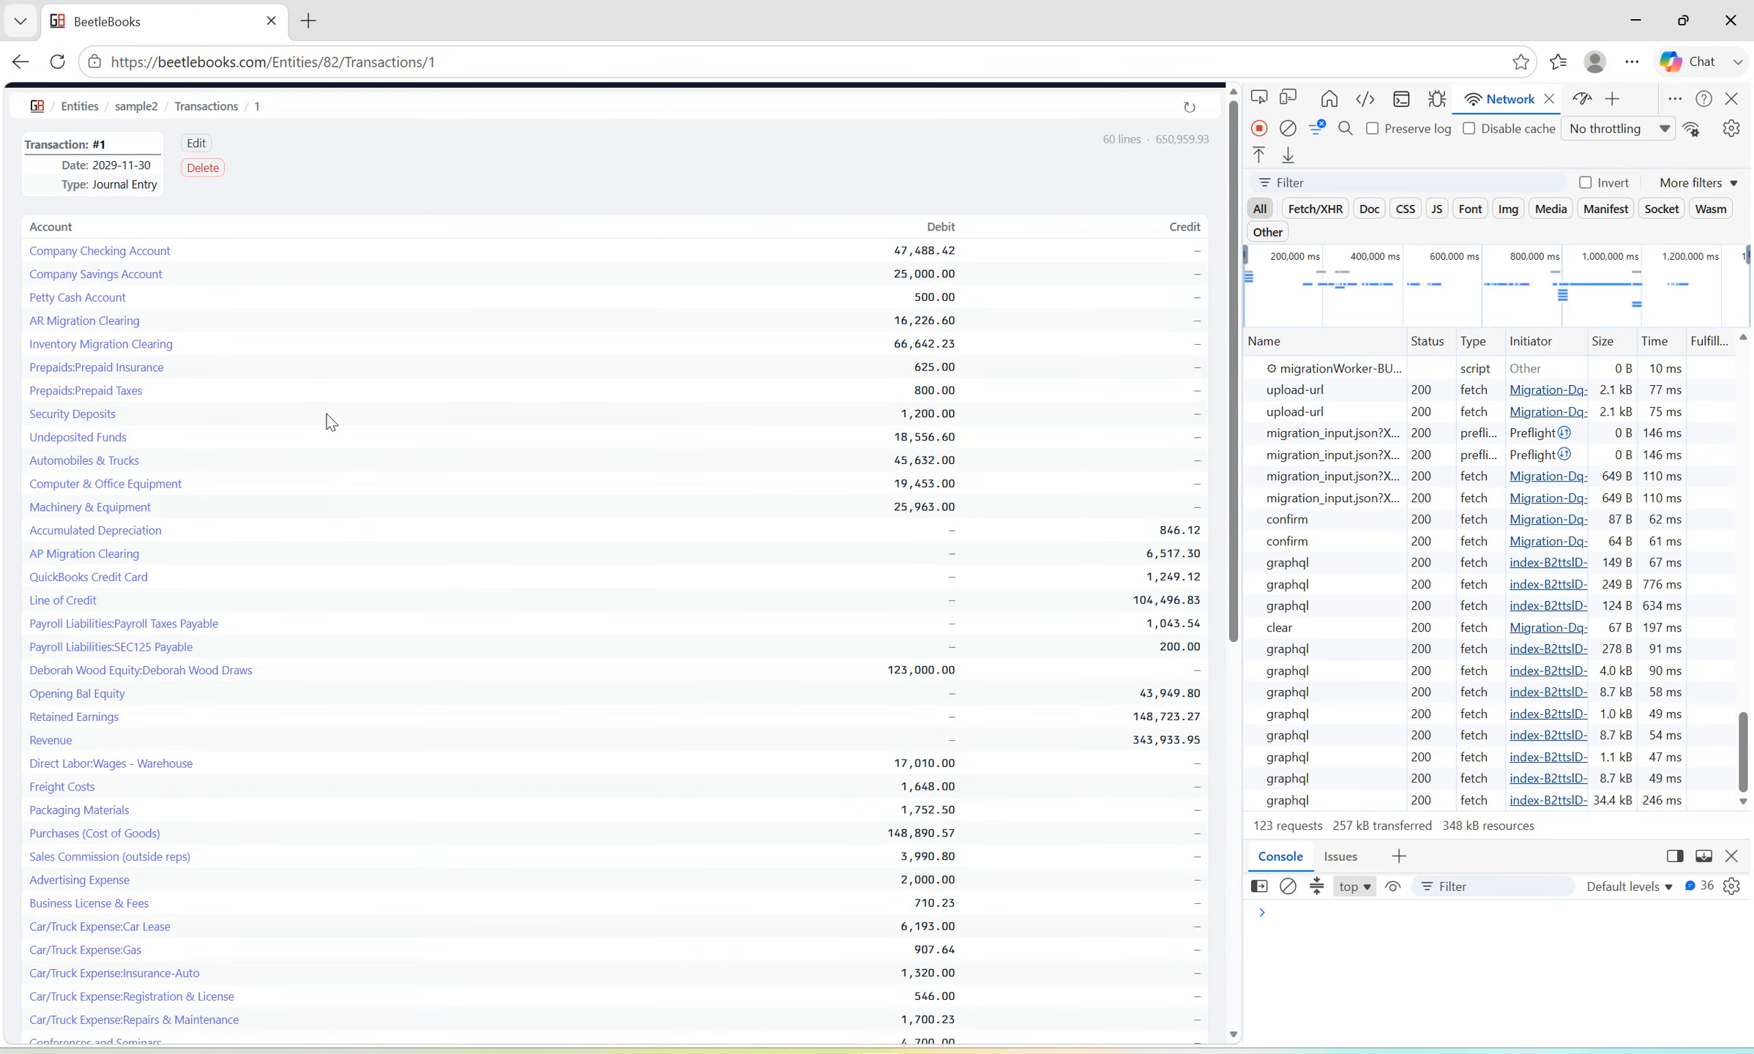
{"action": "scroll", "coordinate": [449, 366], "scroll_direction": "down", "scroll_amount": 9}
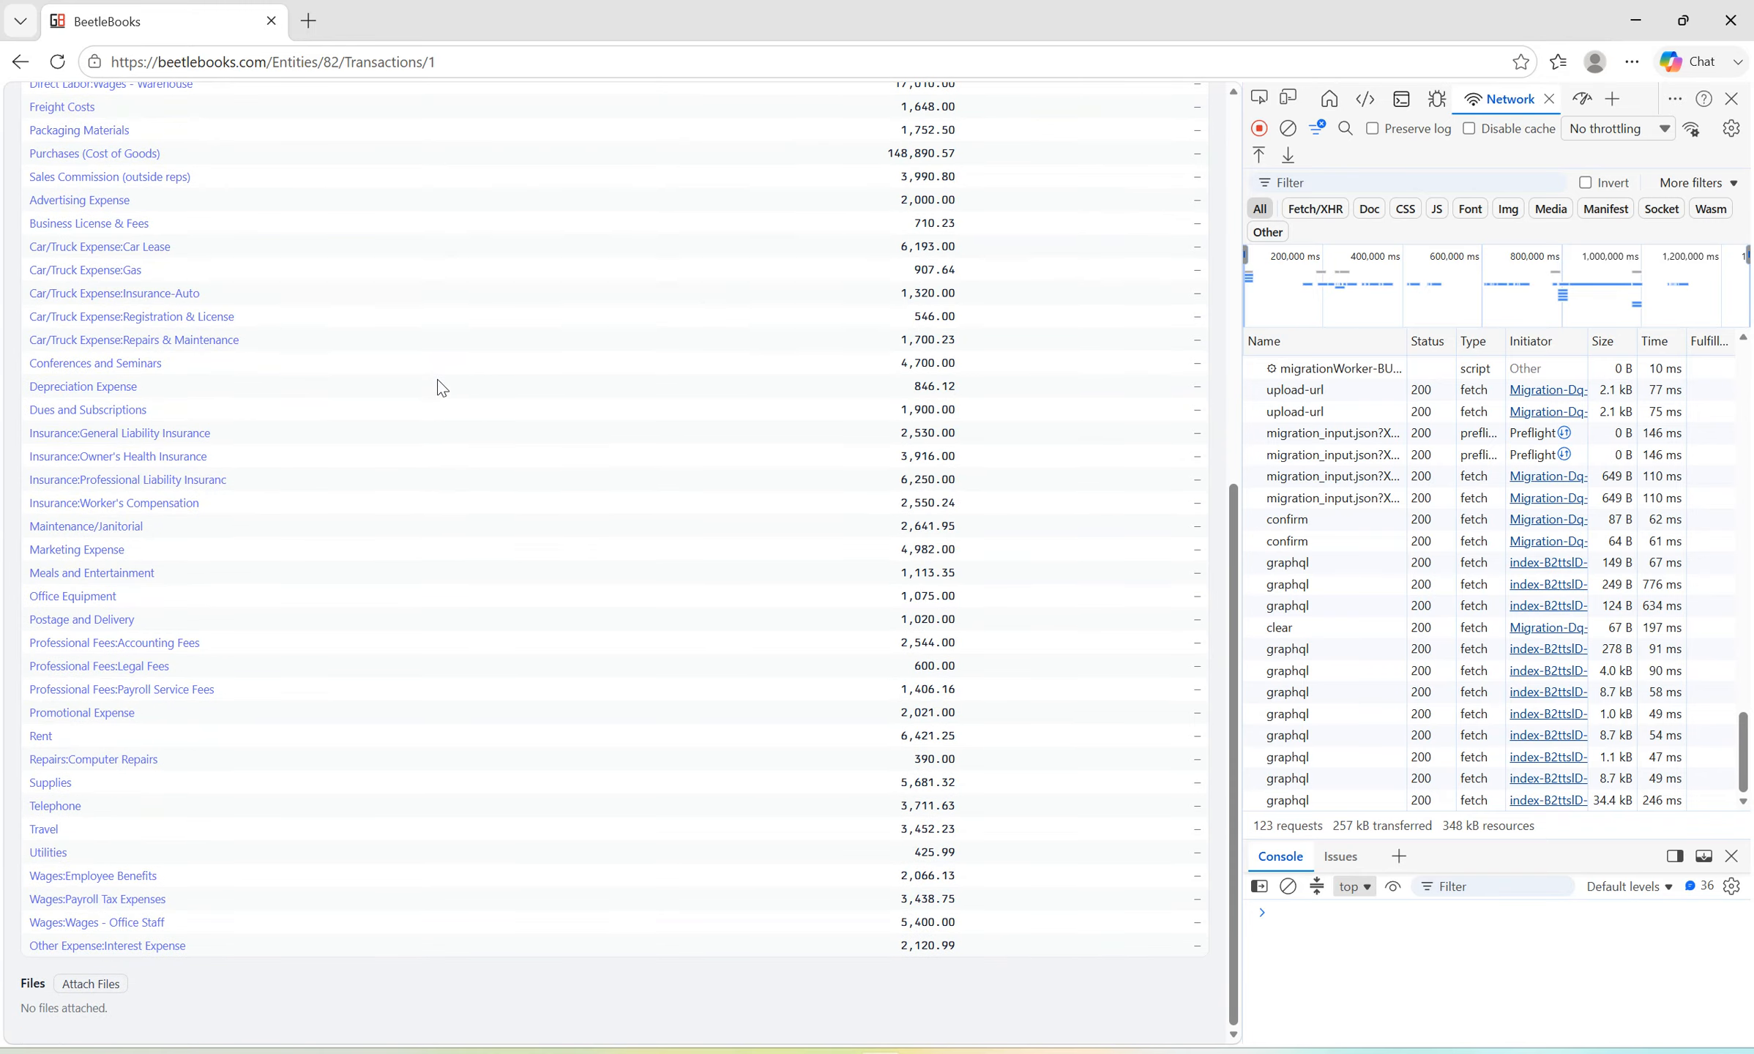
{"action": "scroll", "coordinate": [438, 388], "scroll_direction": "up", "scroll_amount": 10}
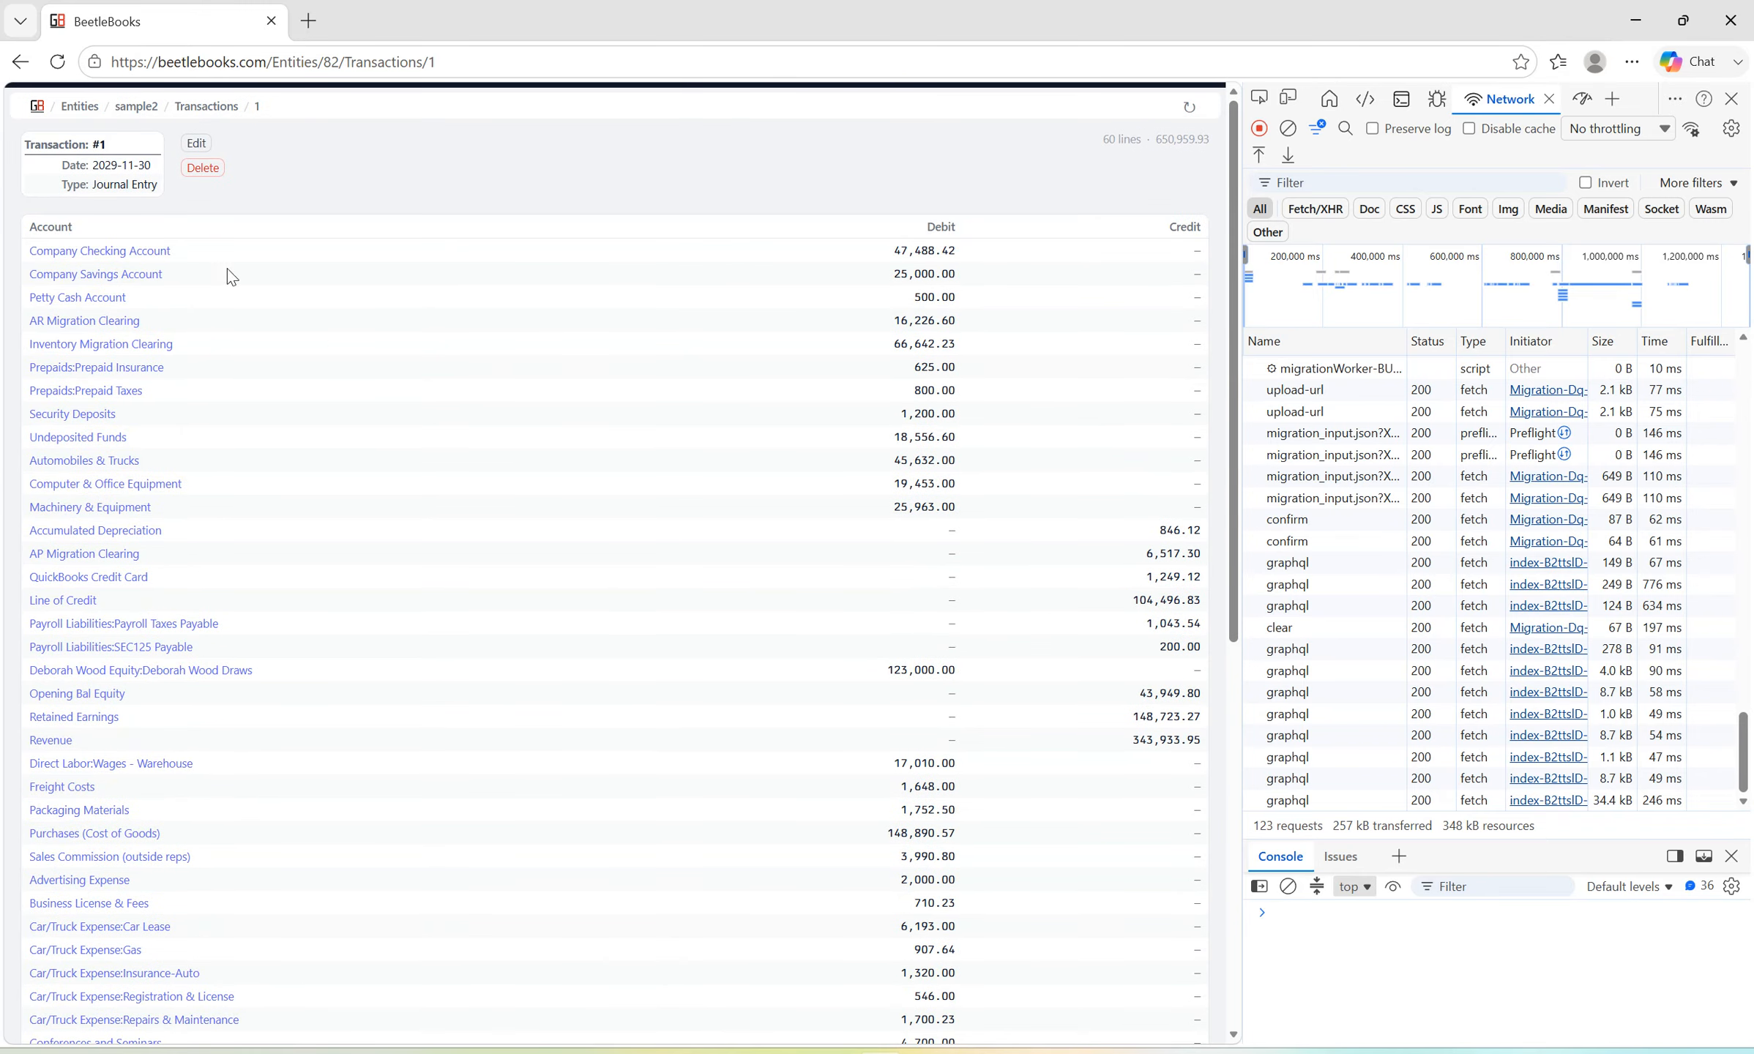
Go back to the Transactions list and look through the adjustments, journal entry and customer invoices on its first page.
{"action": "left_click", "coordinate": [20, 61]}
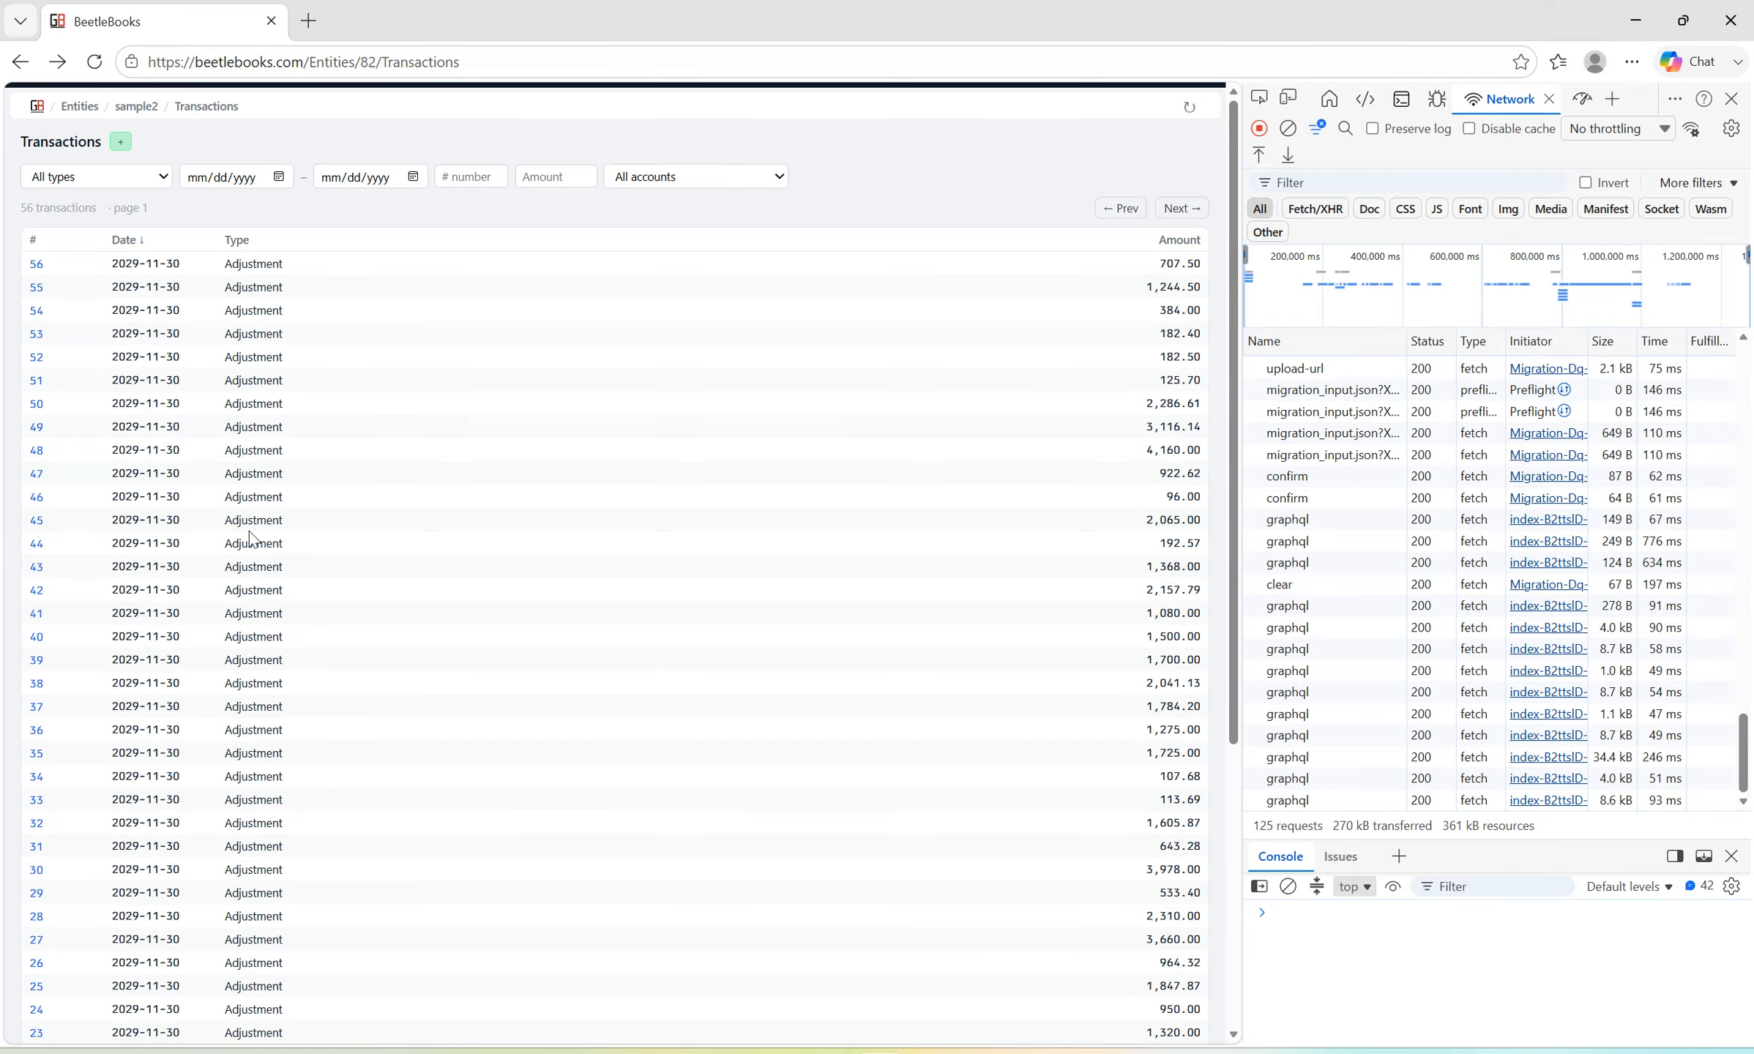
{"action": "scroll", "coordinate": [322, 648], "scroll_direction": "down", "scroll_amount": 5}
{"action": "scroll", "coordinate": [321, 307], "scroll_direction": "up", "scroll_amount": 5}
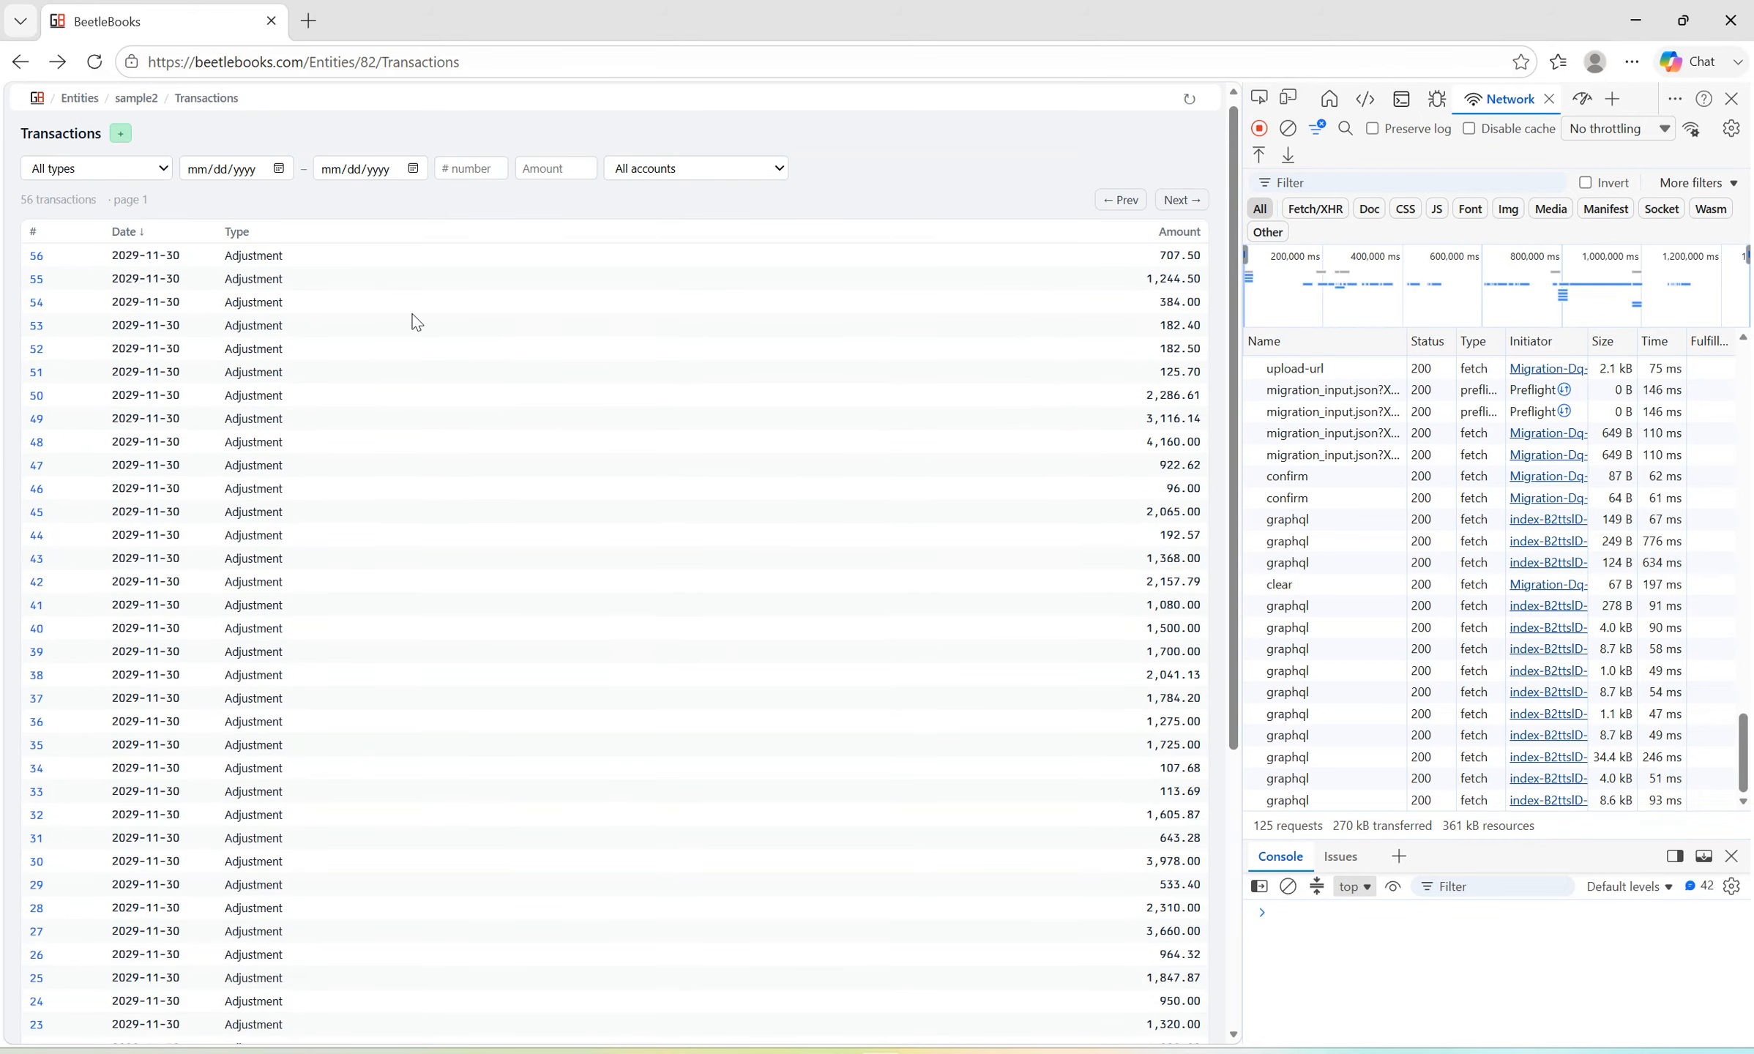
{"action": "scroll", "coordinate": [443, 498], "scroll_direction": "down", "scroll_amount": 5}
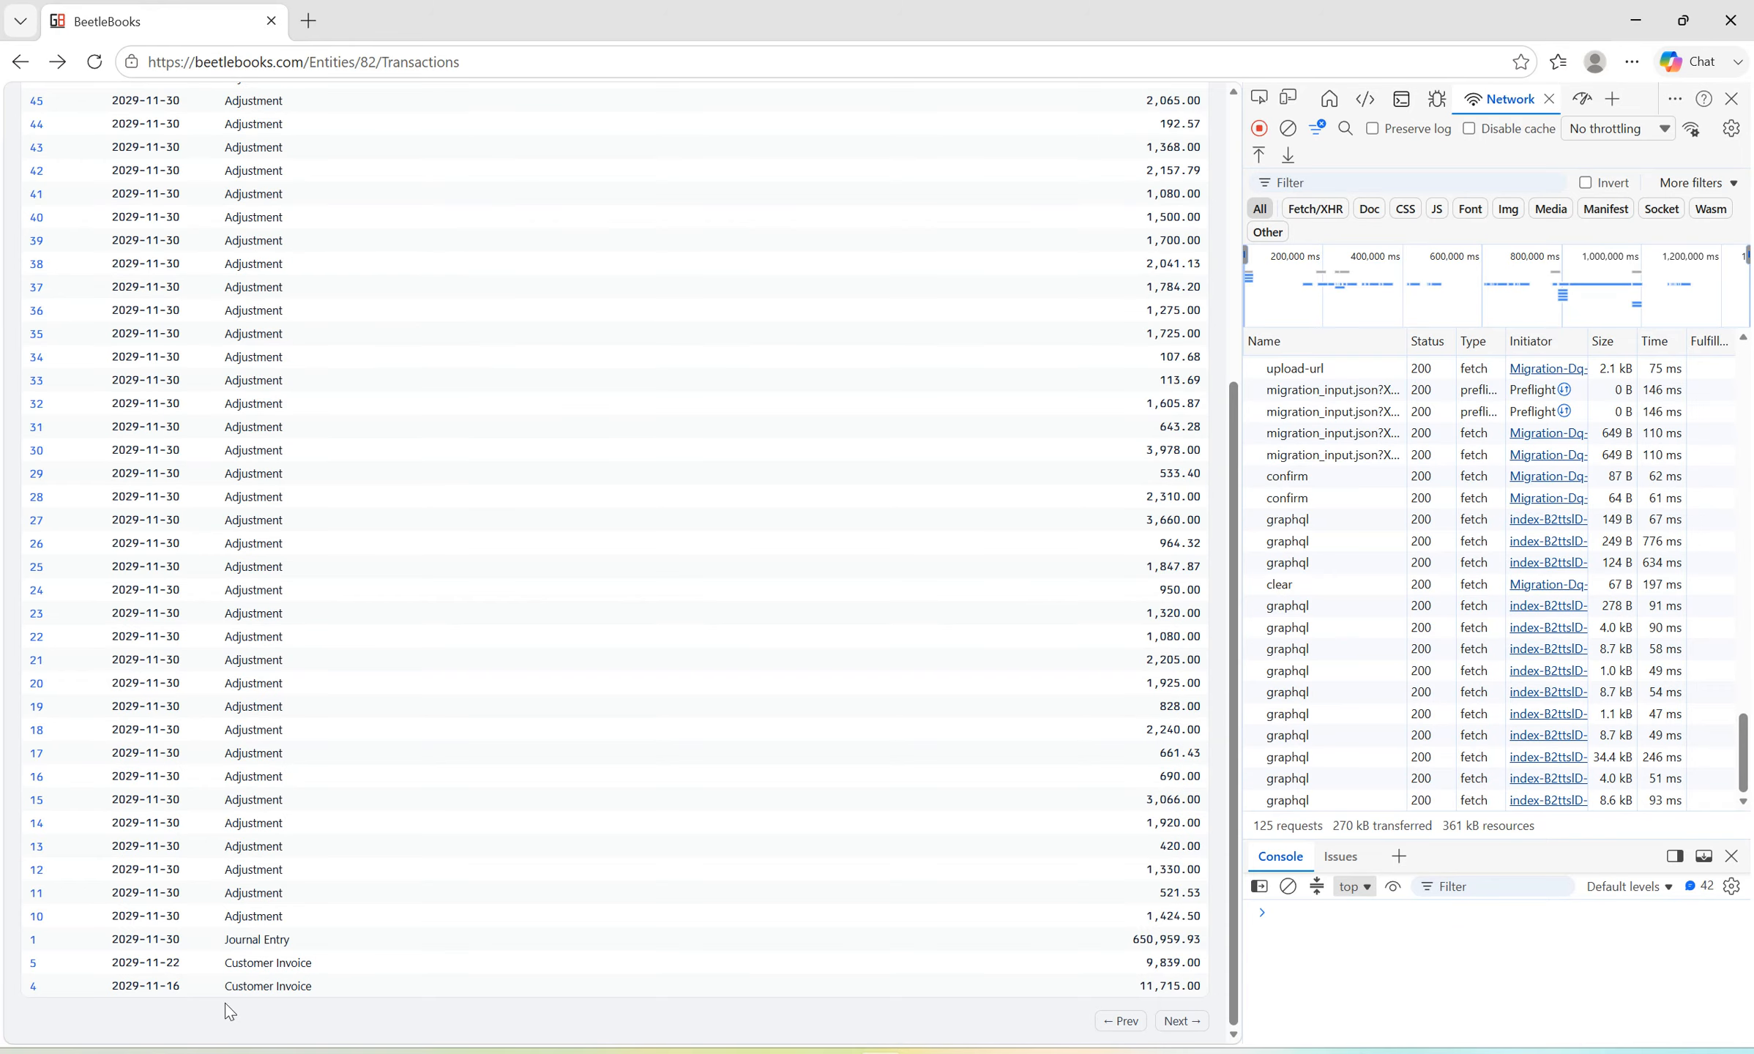
{"action": "scroll", "coordinate": [453, 675], "scroll_direction": "up", "scroll_amount": 5}
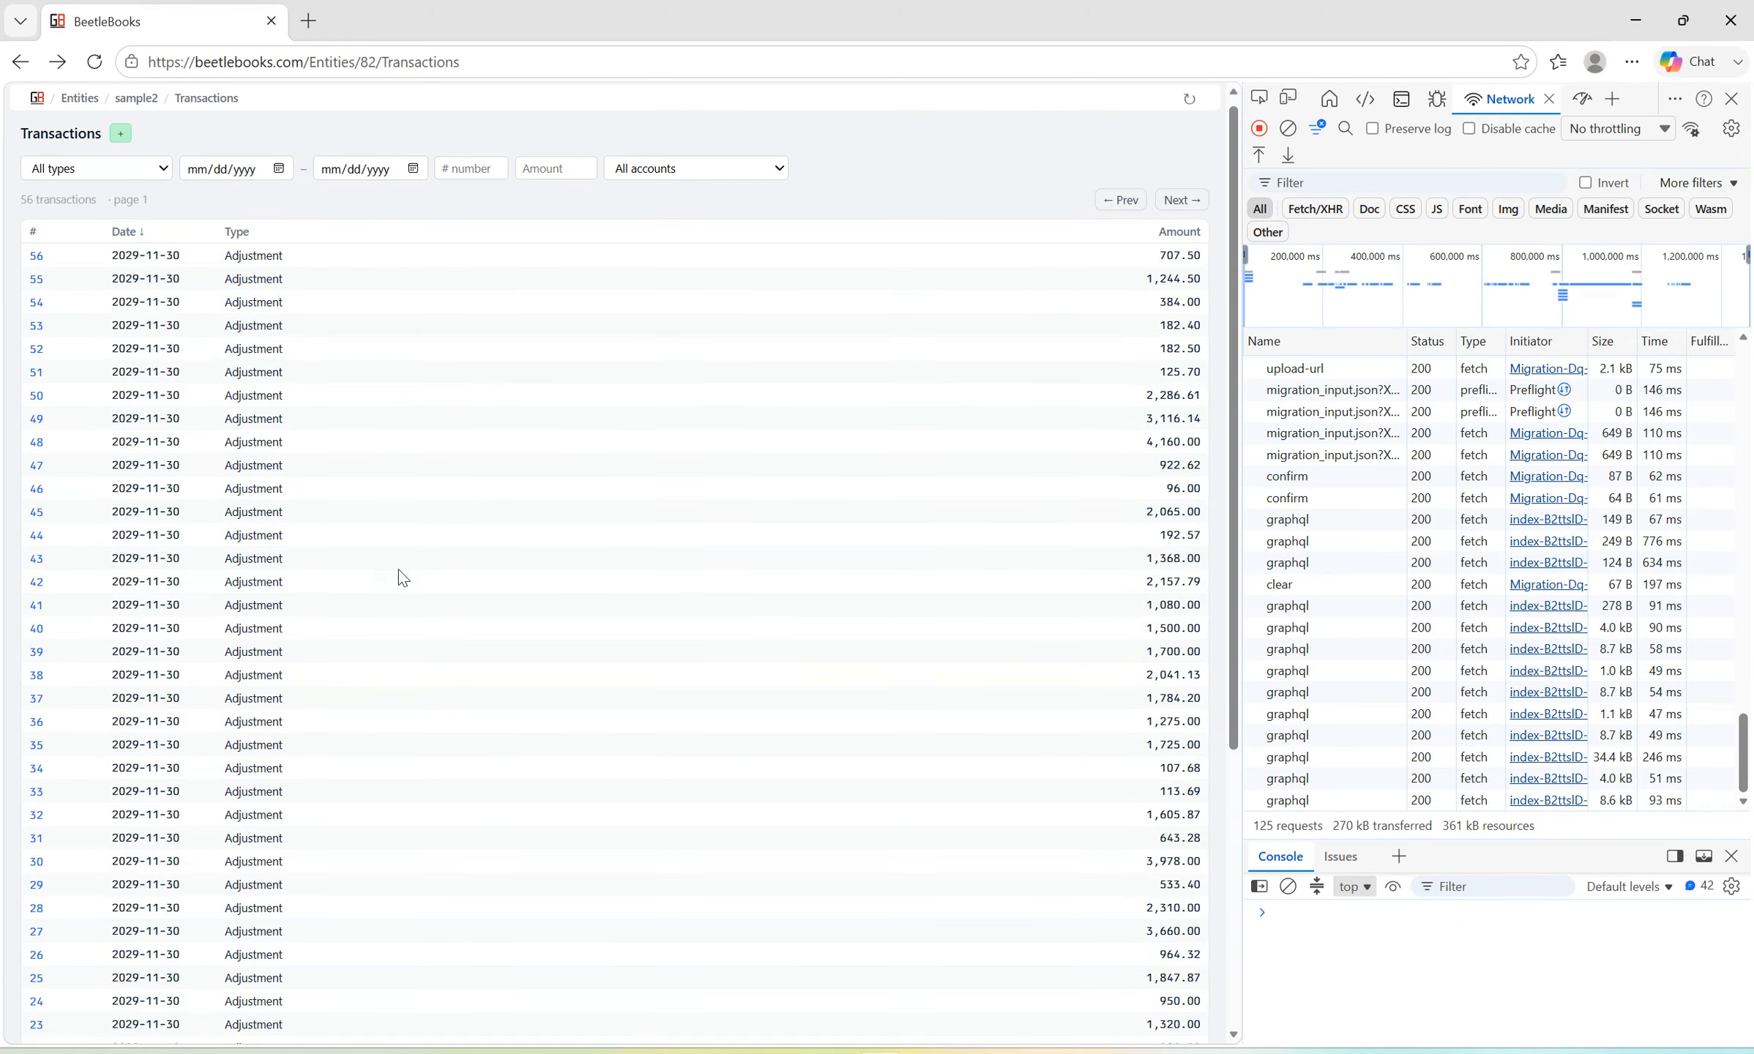
Return to the sample2 entity's home page and open the AR module by searching for "ar".
{"action": "left_click", "coordinate": [138, 107]}
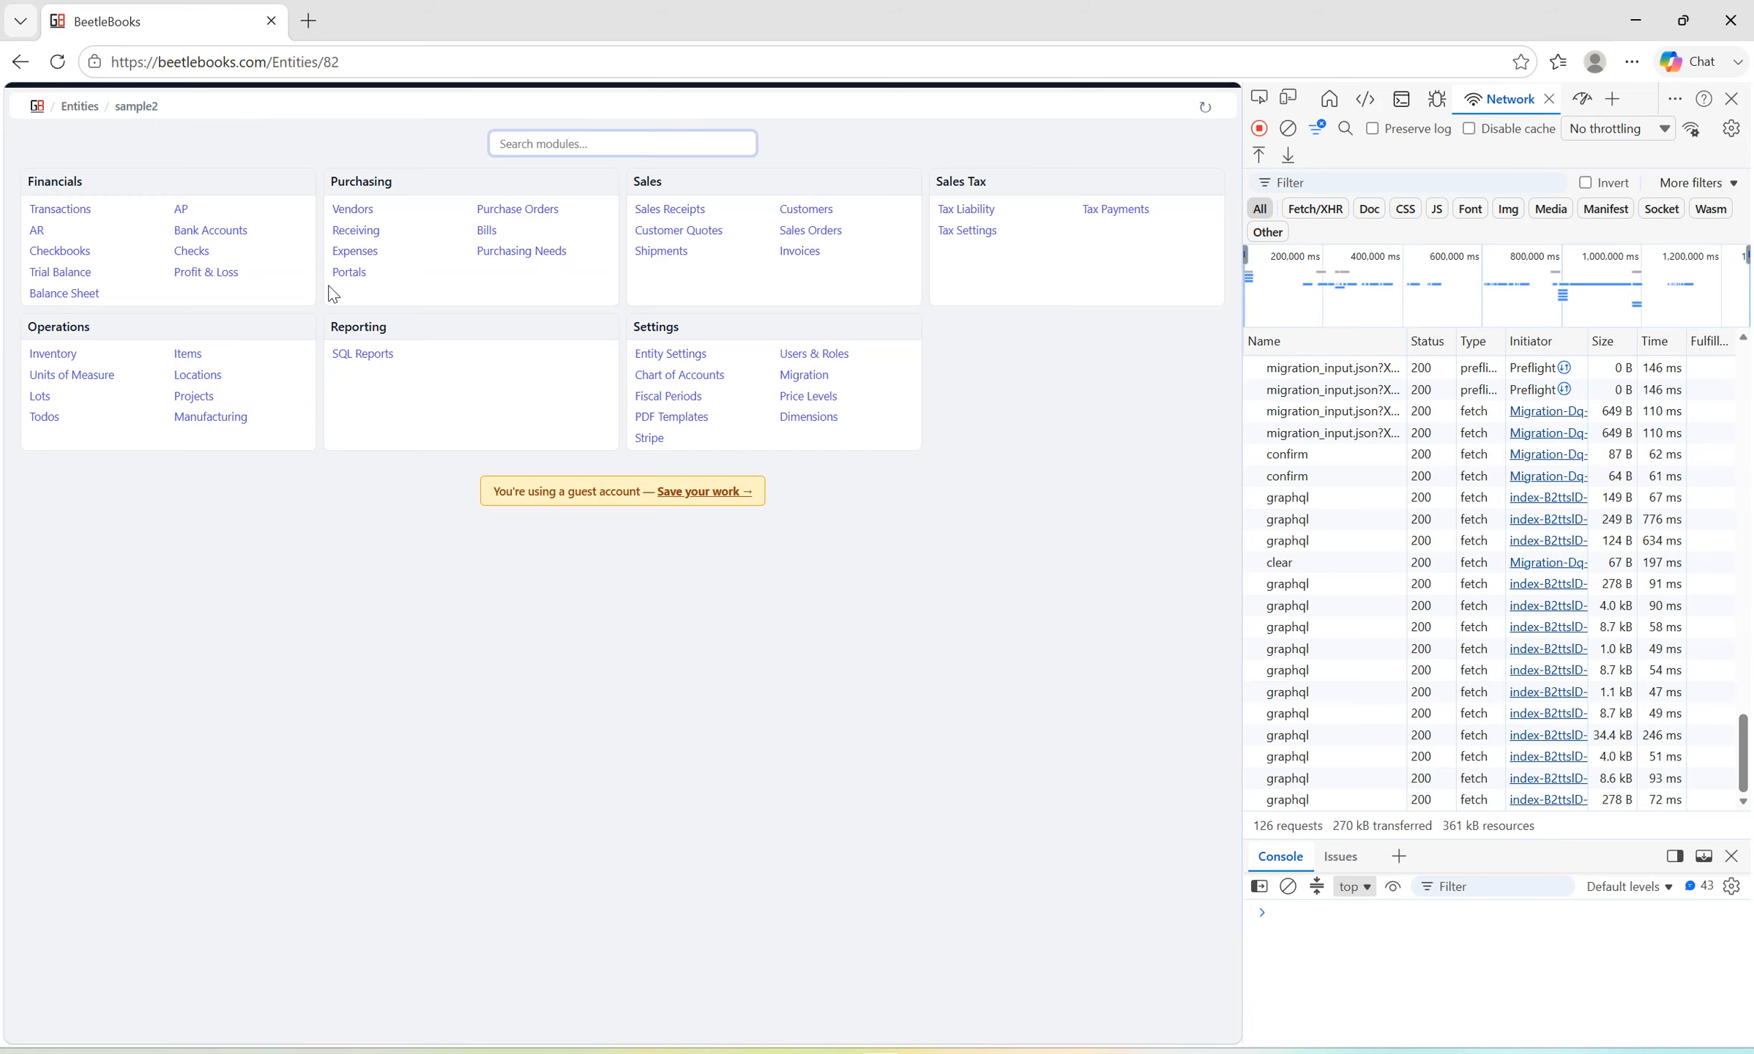
{"action": "type", "text": "ar"}
{"action": "key", "text": "Return"}
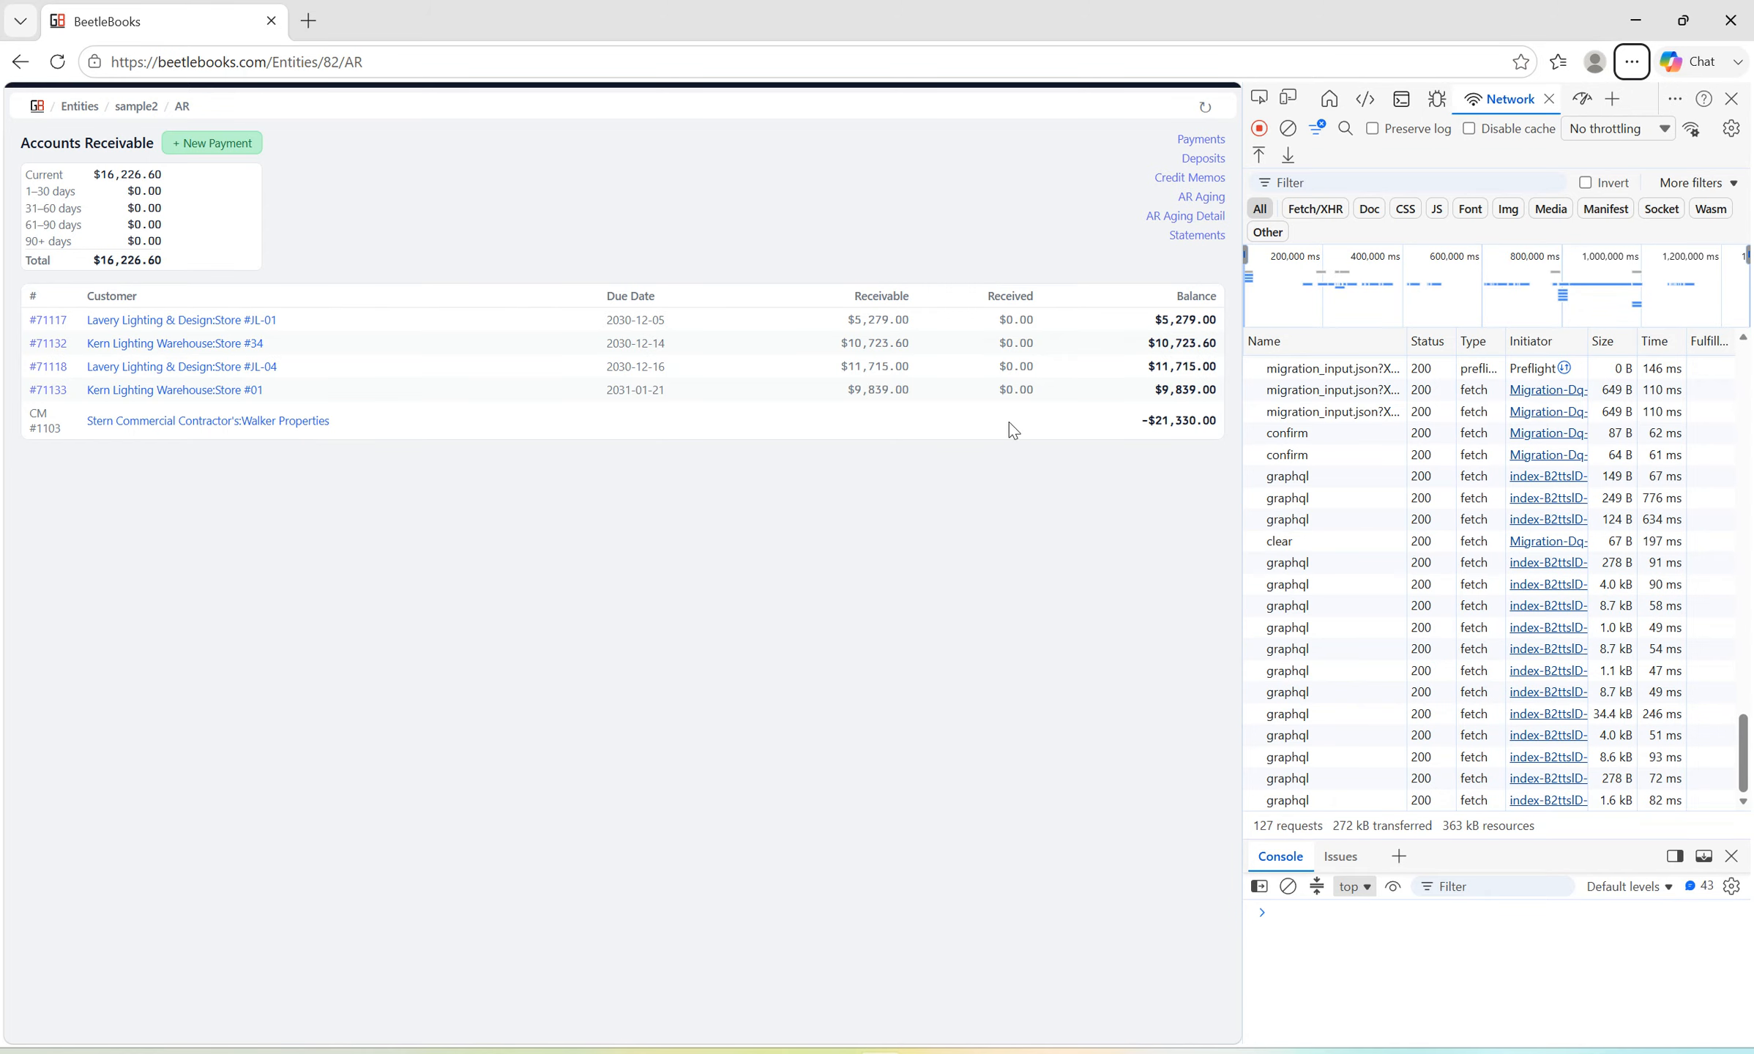
Compare the open invoices, credit memo and total in Accounts Receivable with the A/R Aging Detail report in QuickBooks, ending in BeetleBooks.
{"action": "key", "text": "alt+Tab"}
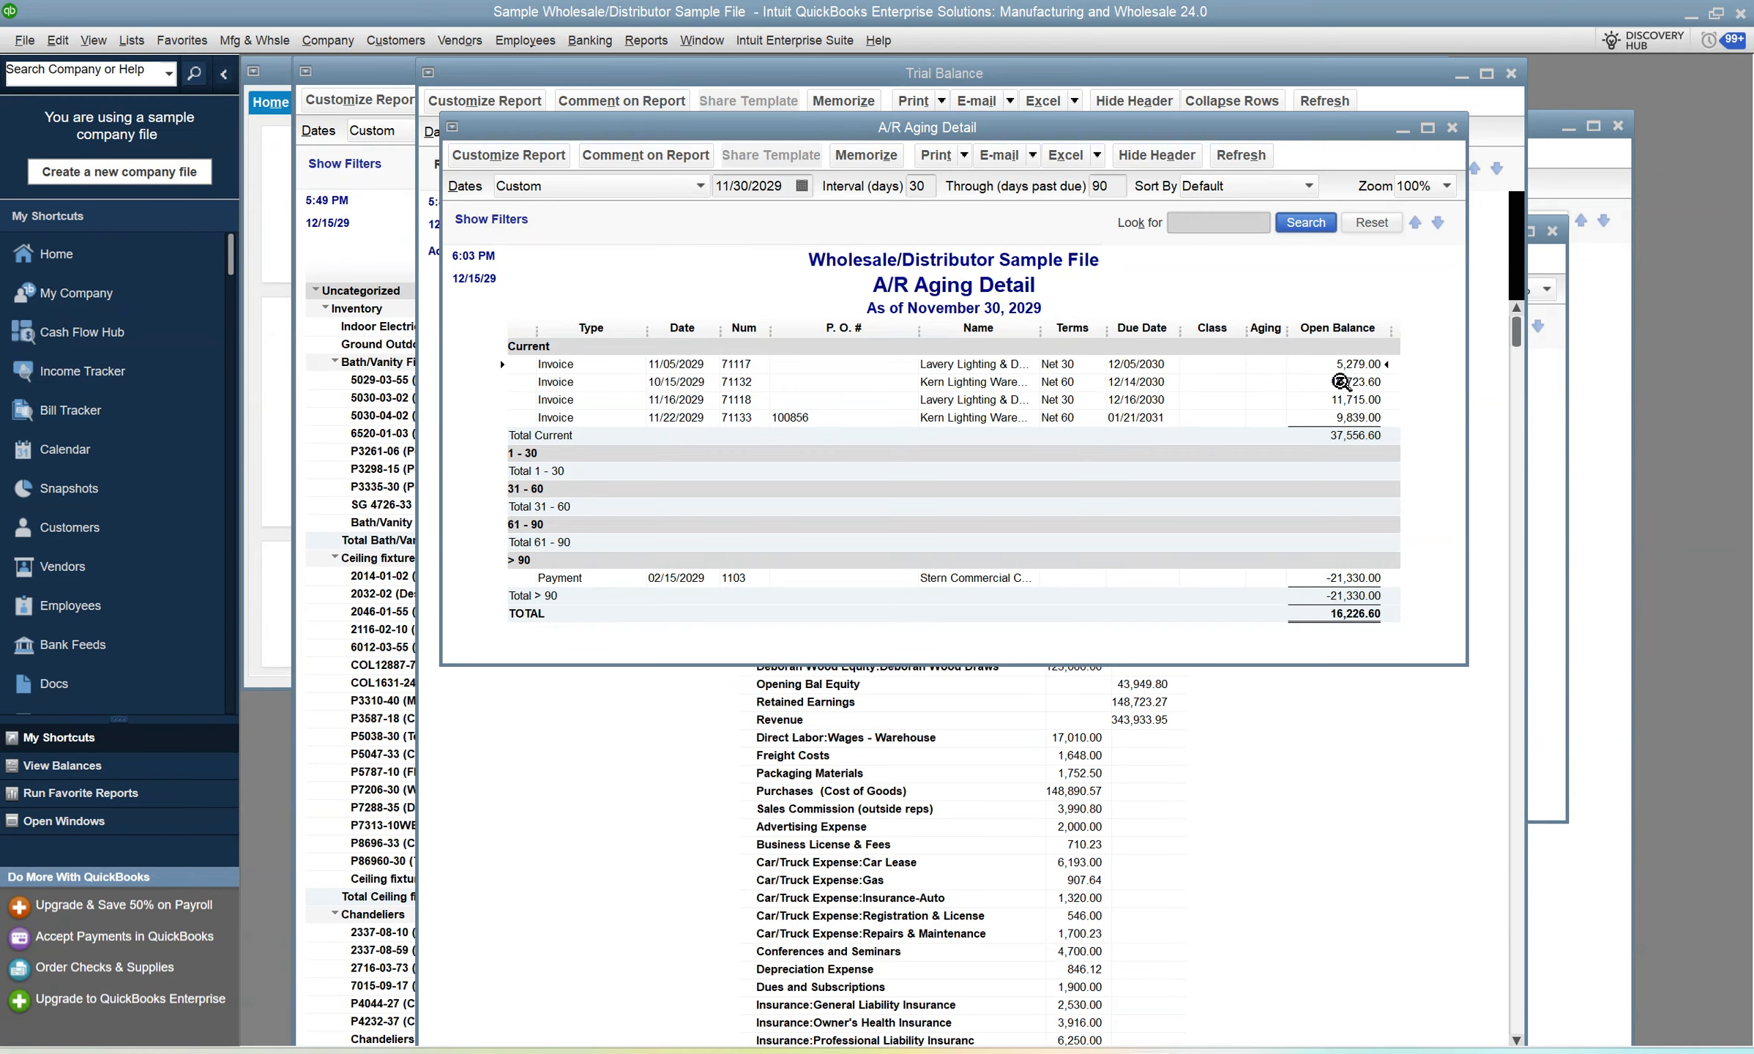
{"action": "key", "text": "alt+Tab"}
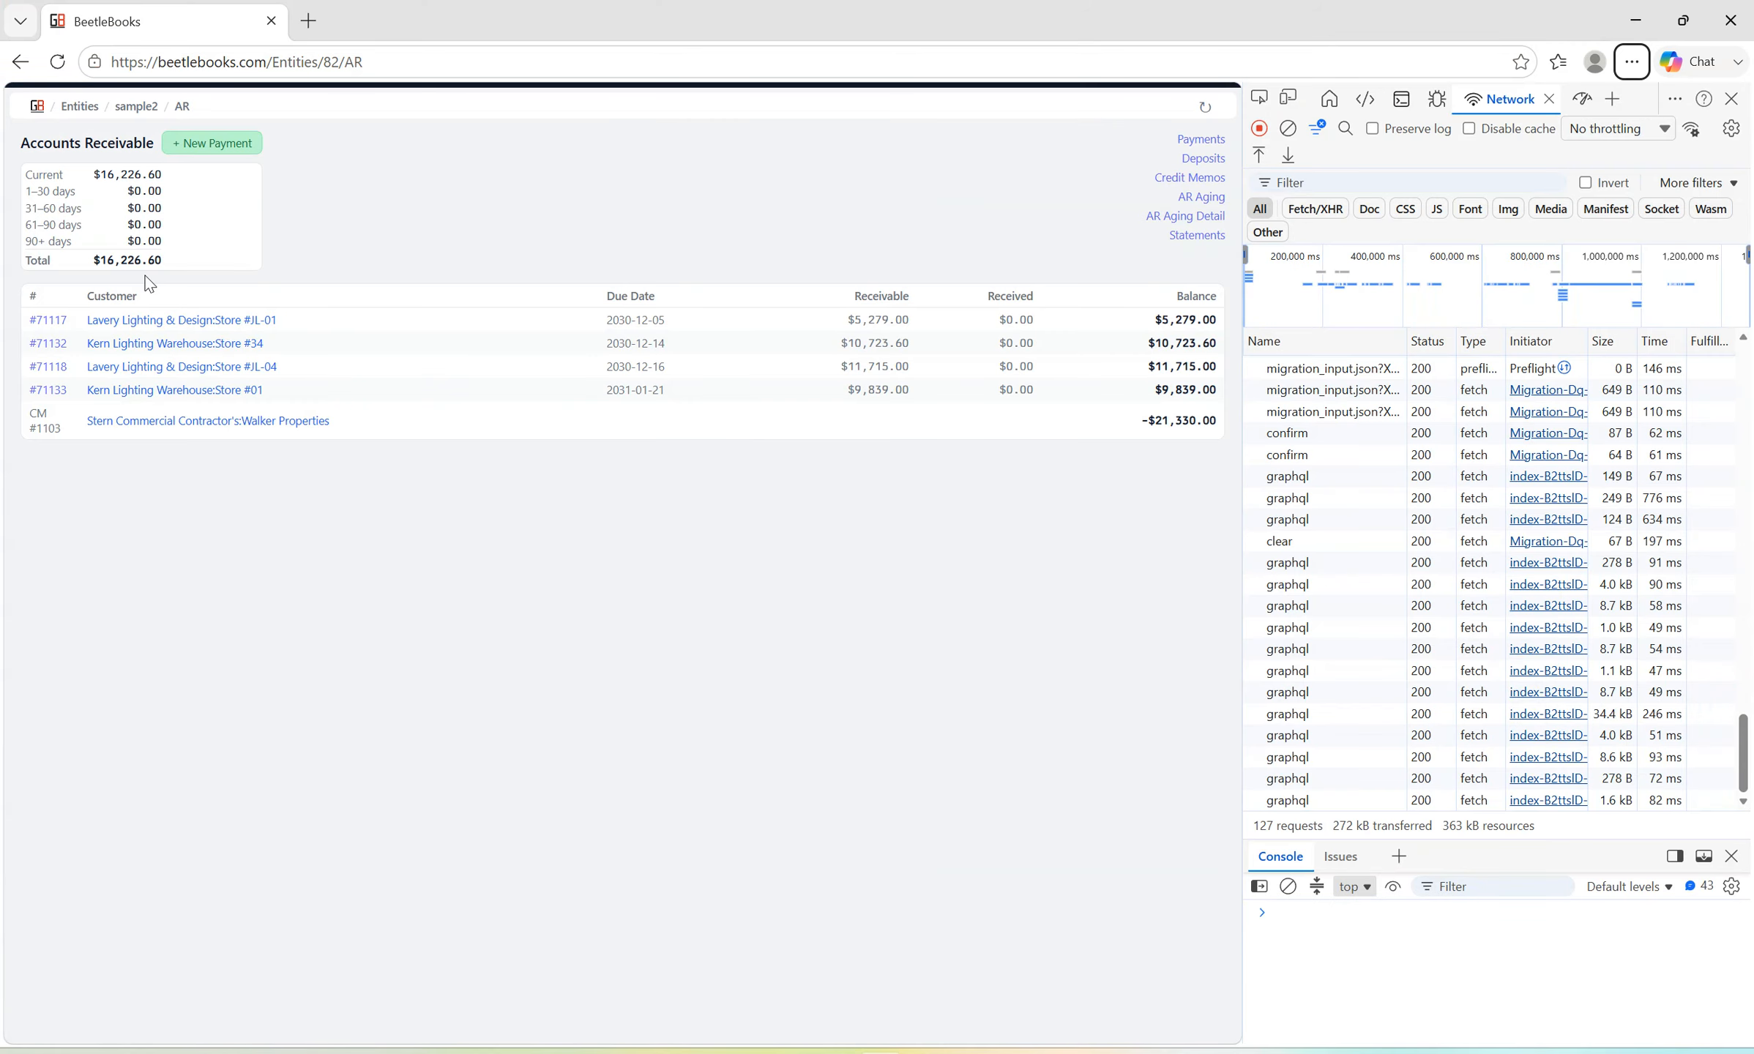
{"action": "key", "text": "alt+Tab"}
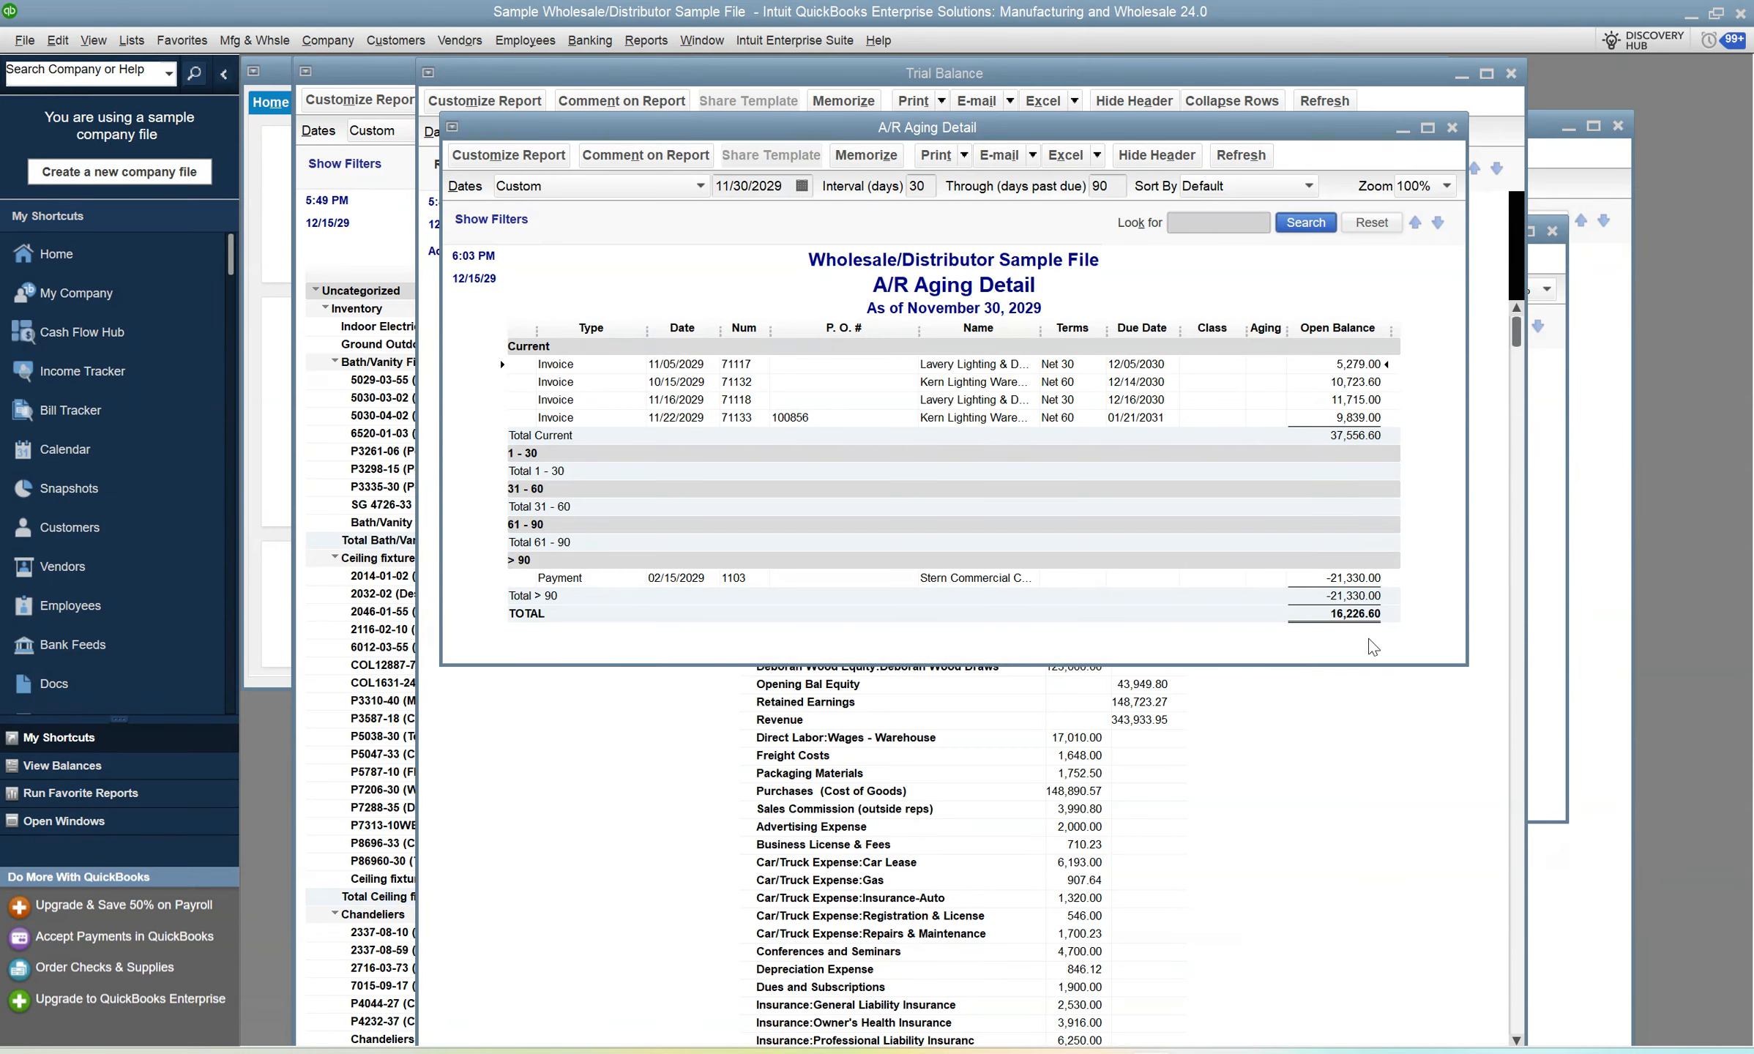
{"action": "key", "text": "alt+Tab"}
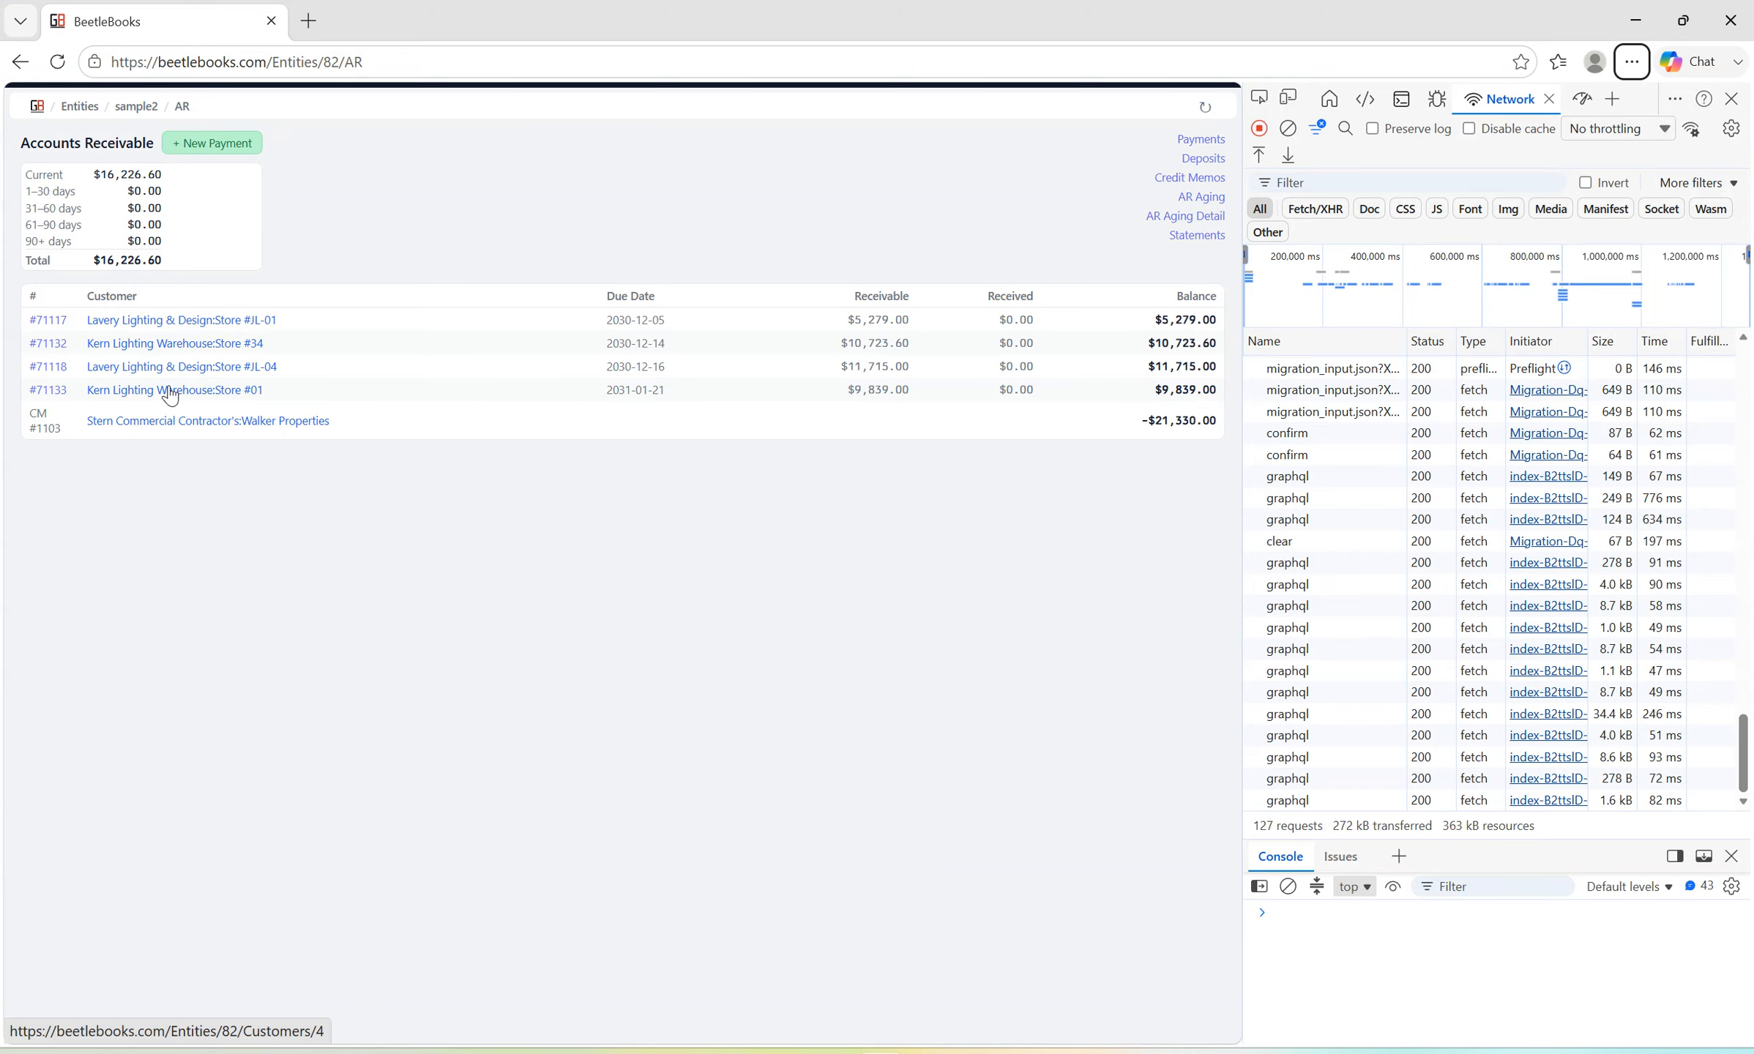
{"action": "key", "text": "alt+Tab"}
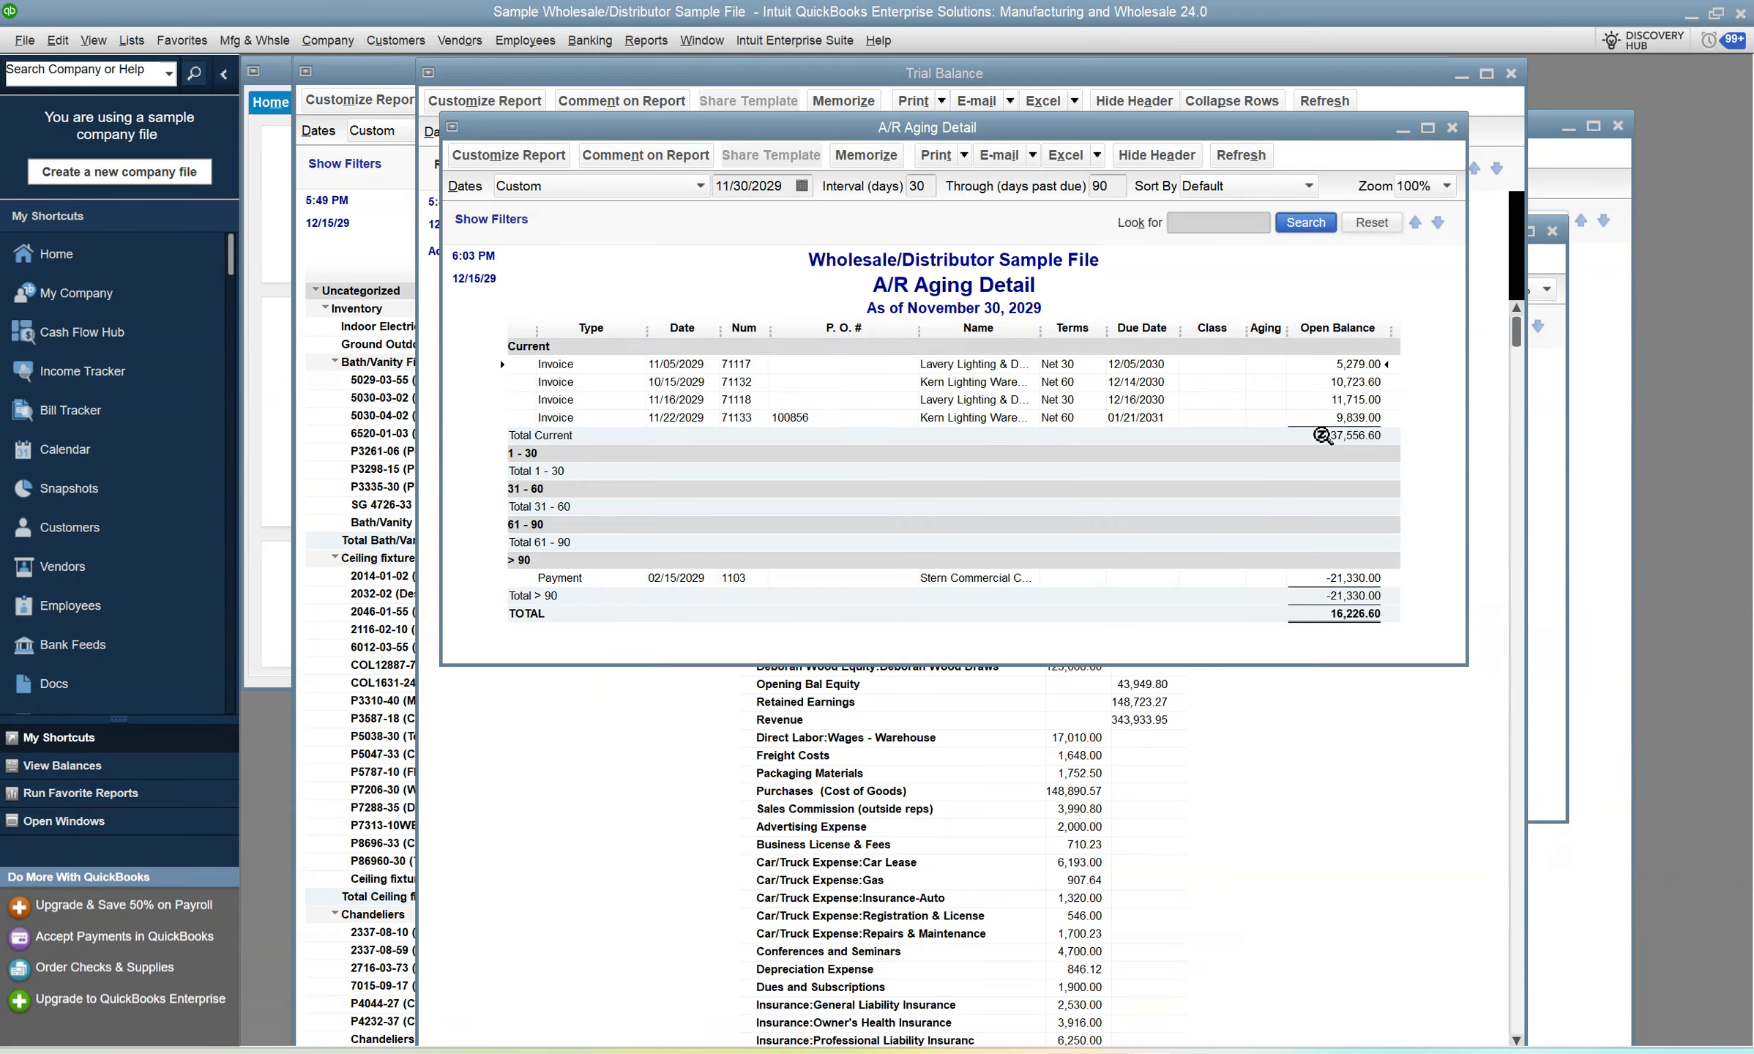
{"action": "key", "text": "alt+Tab"}
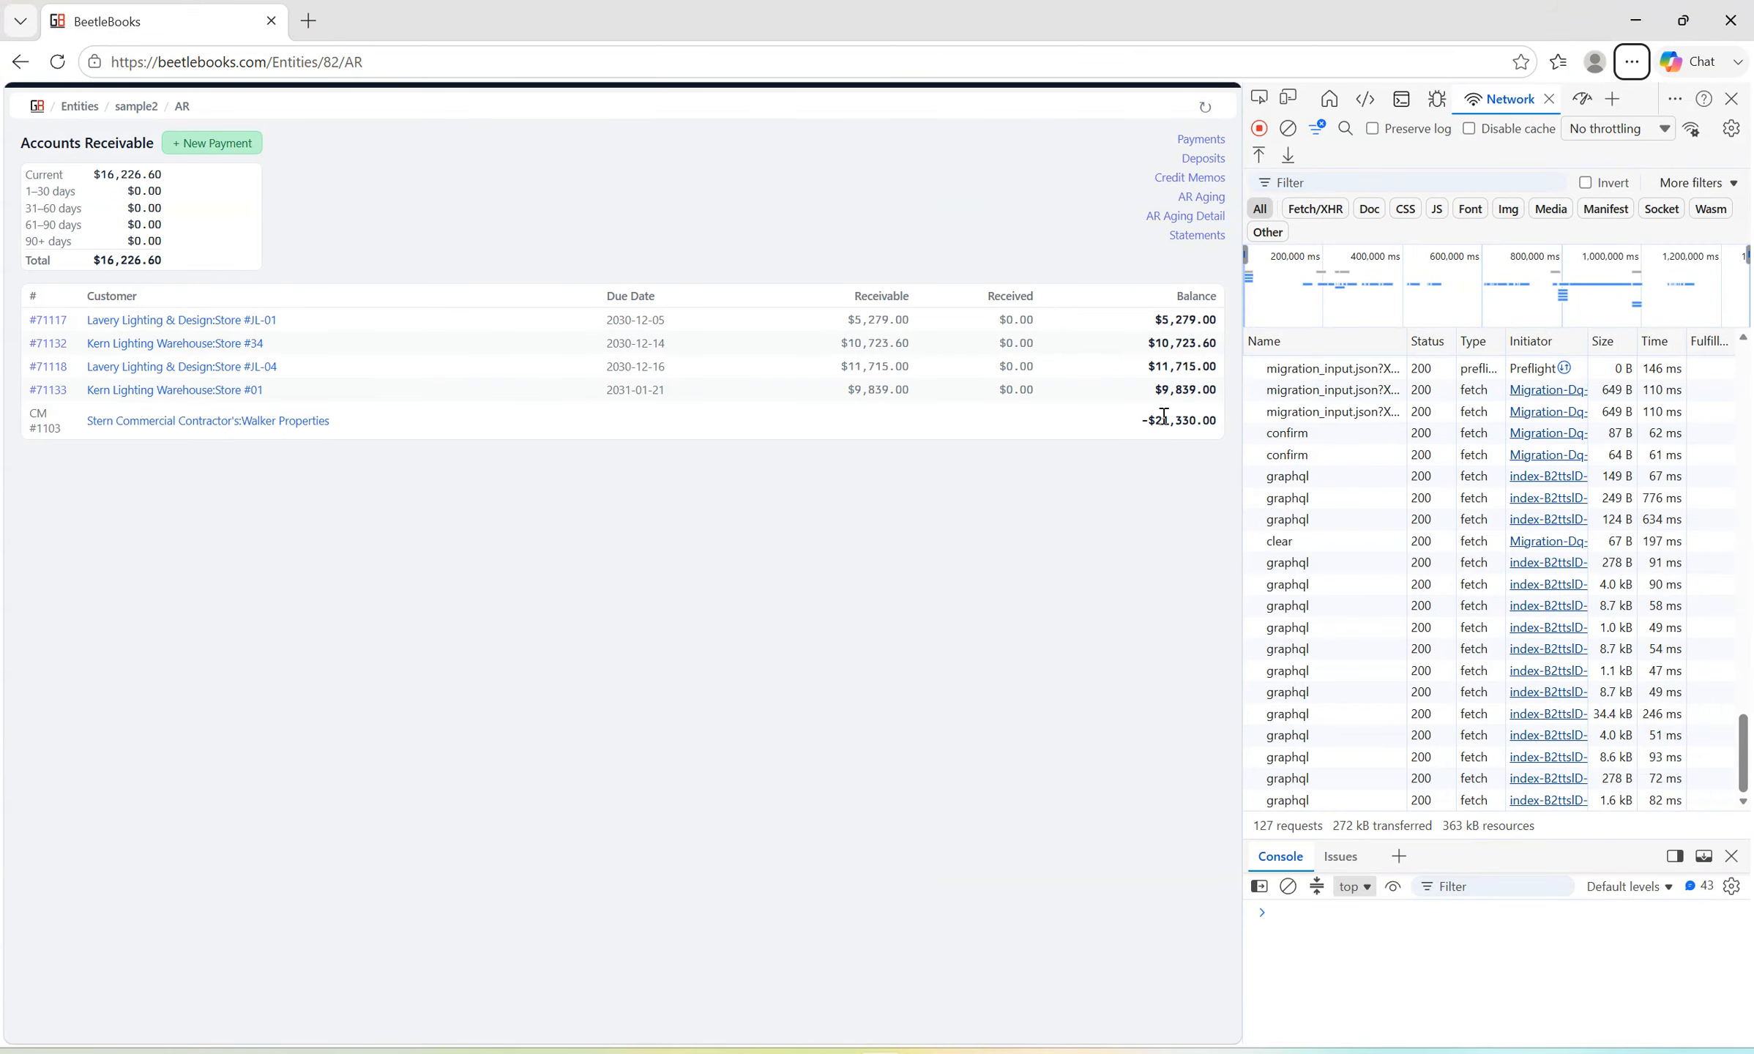
{"action": "key", "text": "alt+Tab"}
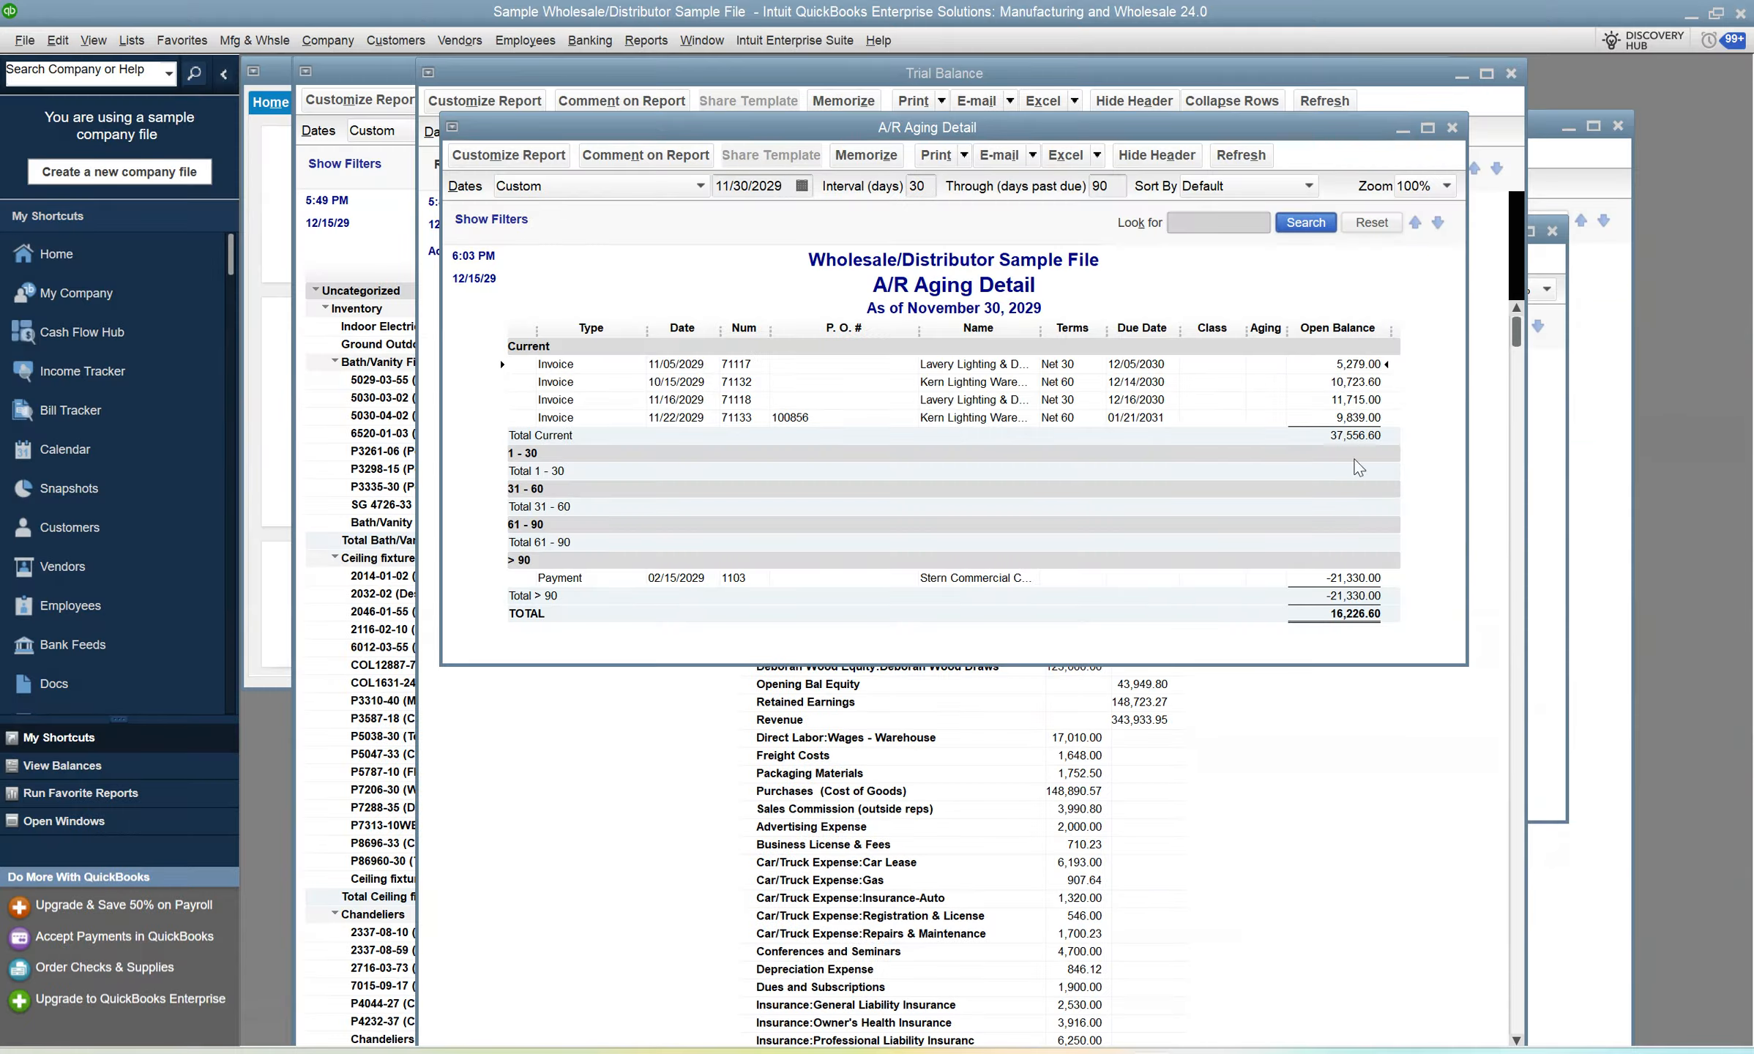
{"action": "key", "text": "alt+Tab"}
Open the sample2 Inventory module by searching for "inve" and view the item account of 5029-03-55 (Brushed Nickel with Opal Glass).
{"action": "left_click", "coordinate": [136, 107]}
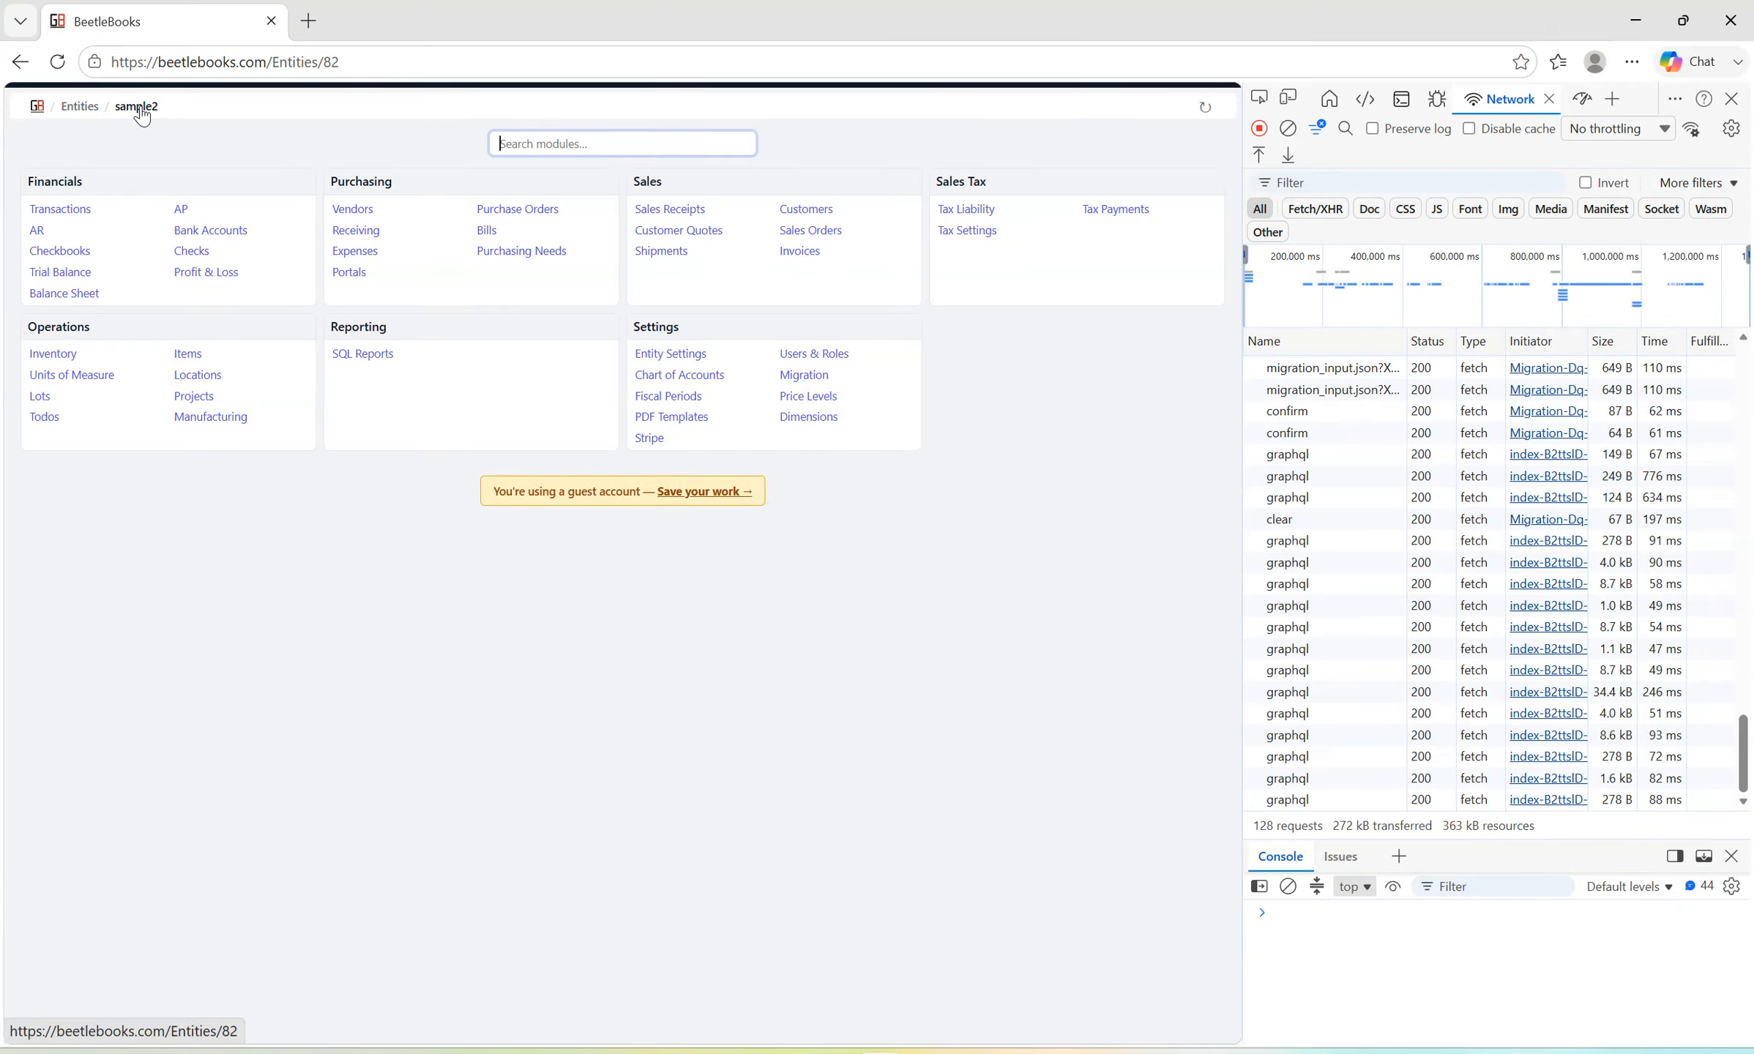
{"action": "type", "text": "inver"}
{"action": "key", "text": "Return"}
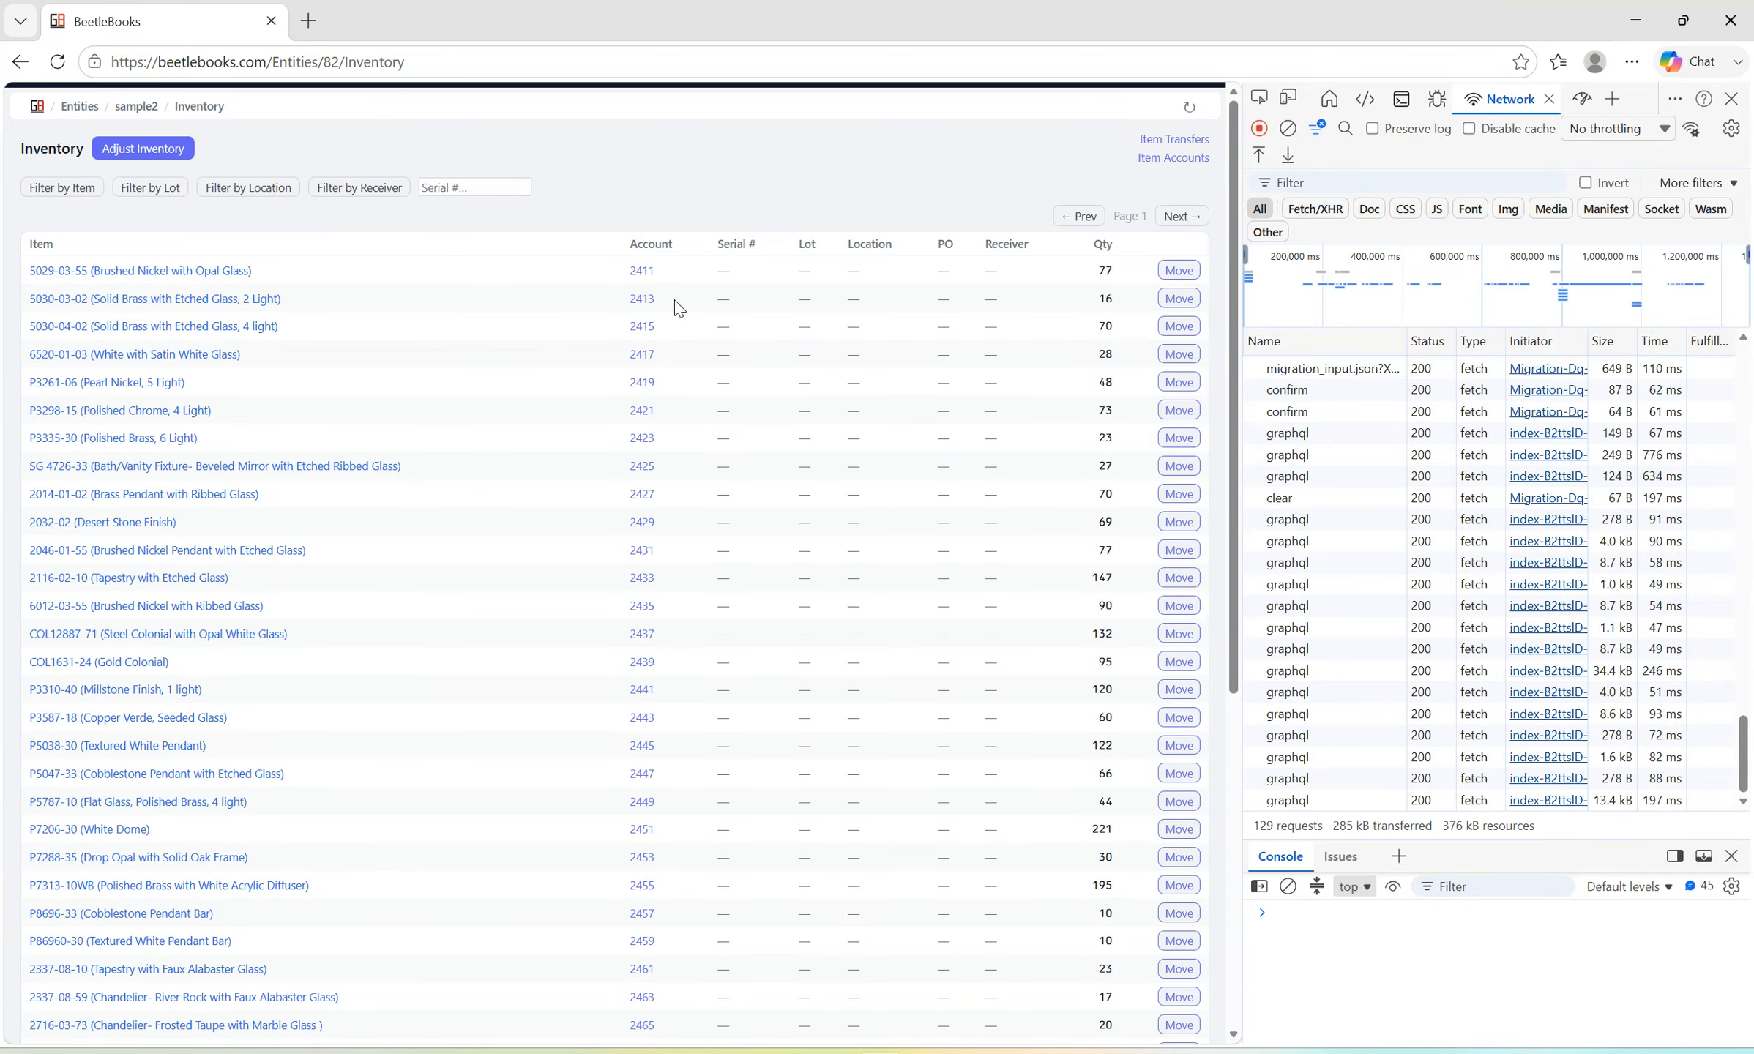
{"action": "left_click", "coordinate": [642, 272]}
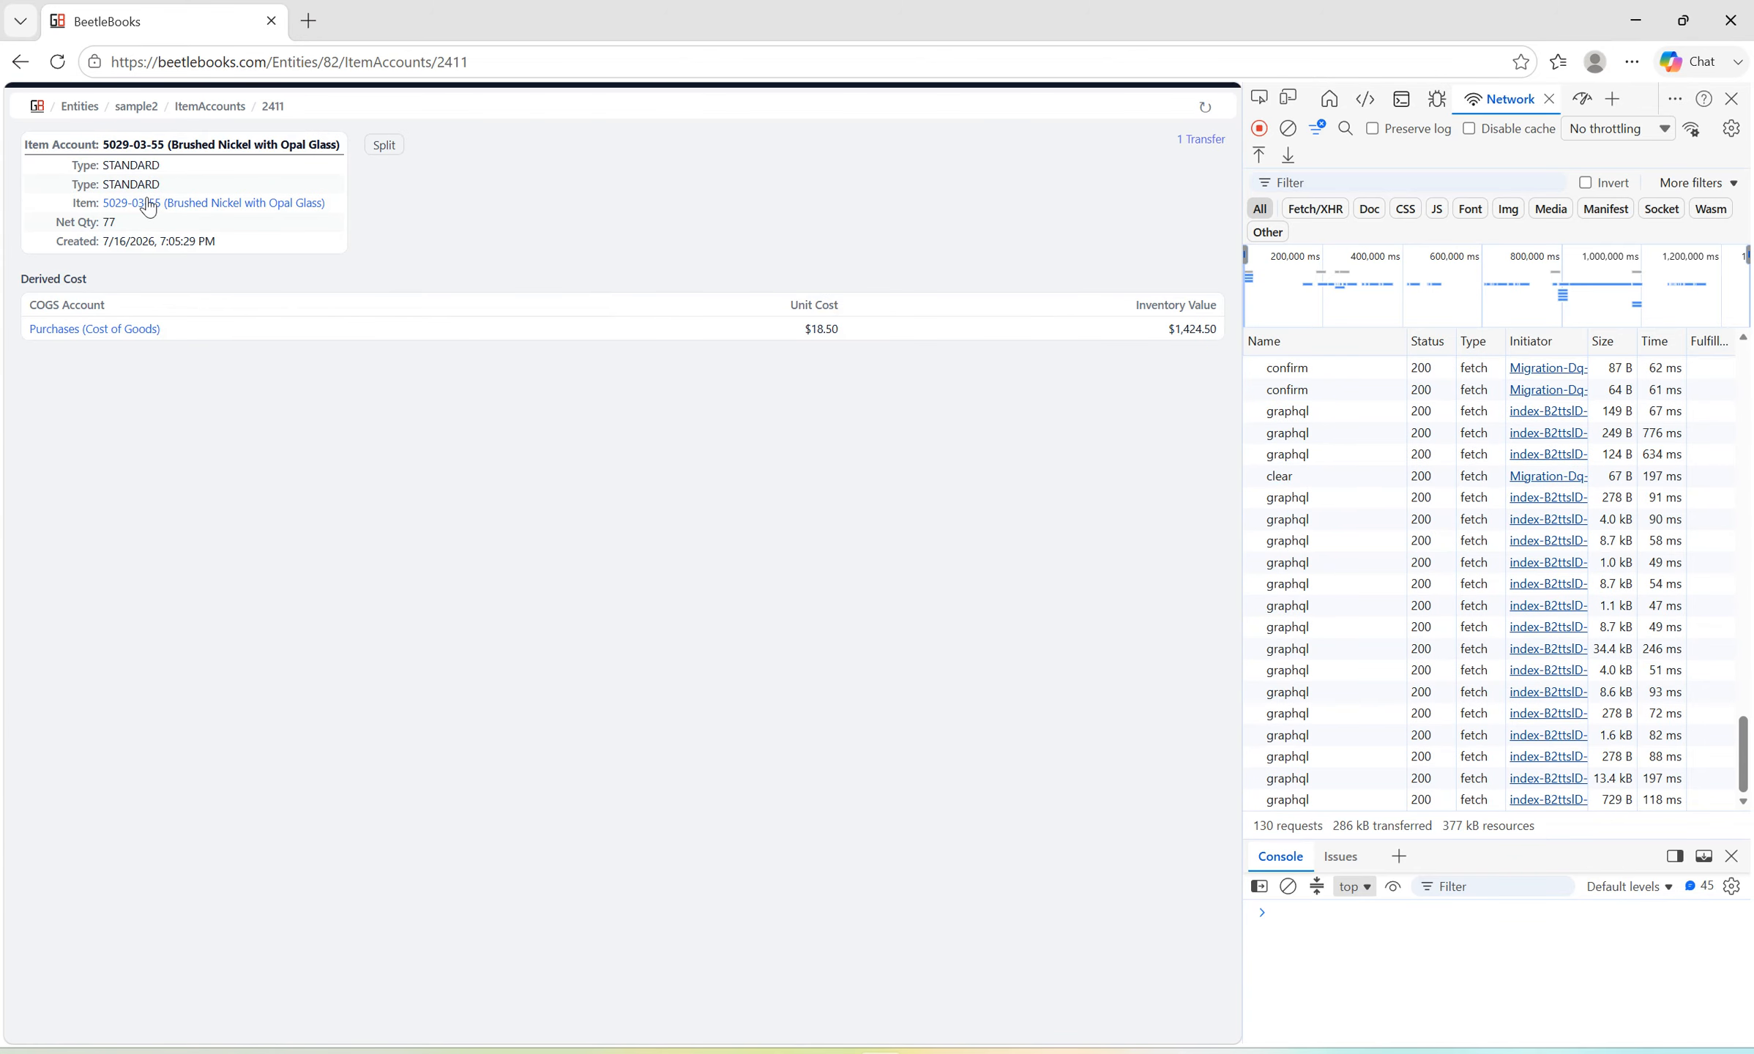
Switch to the sample2 folder in File Explorer and open the inventory valuation file.
{"action": "key", "text": "alt+Tab"}
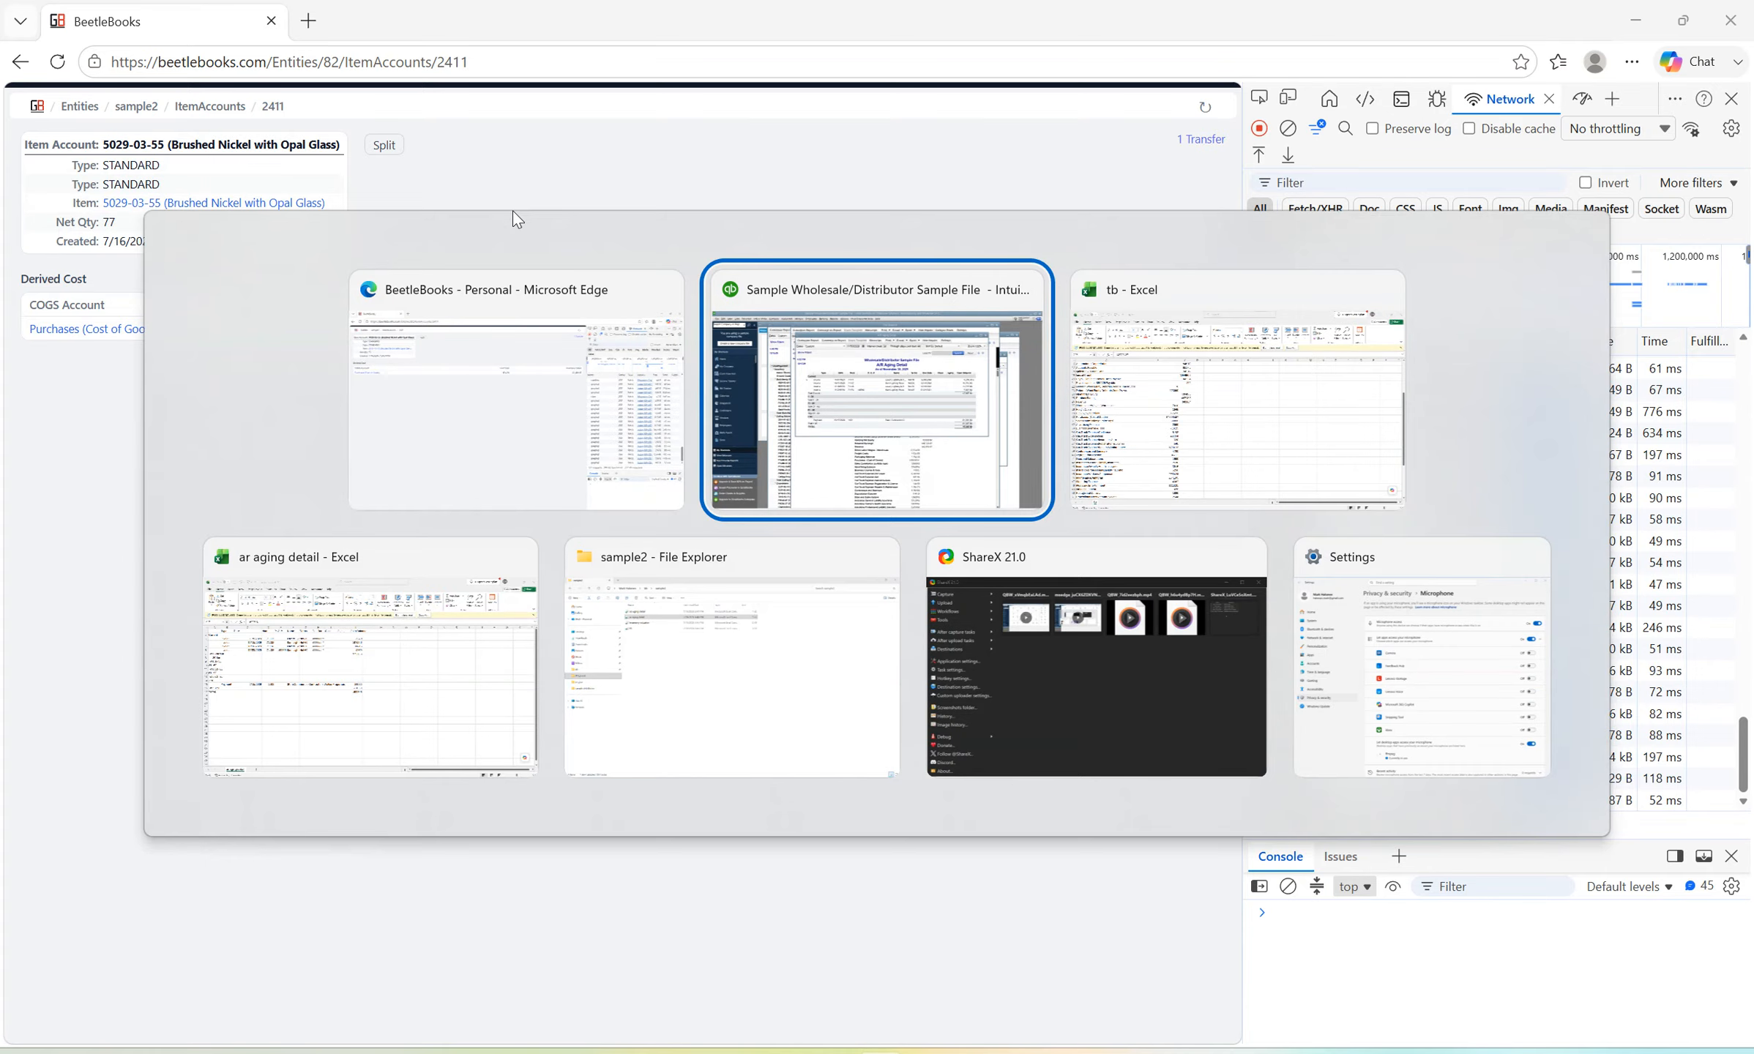
{"action": "key", "text": "alt+Tab"}
{"action": "key", "text": "alt+Tab"}
{"action": "key", "text": "alt+Tab"}
{"action": "key", "text": "alt+Tab"}
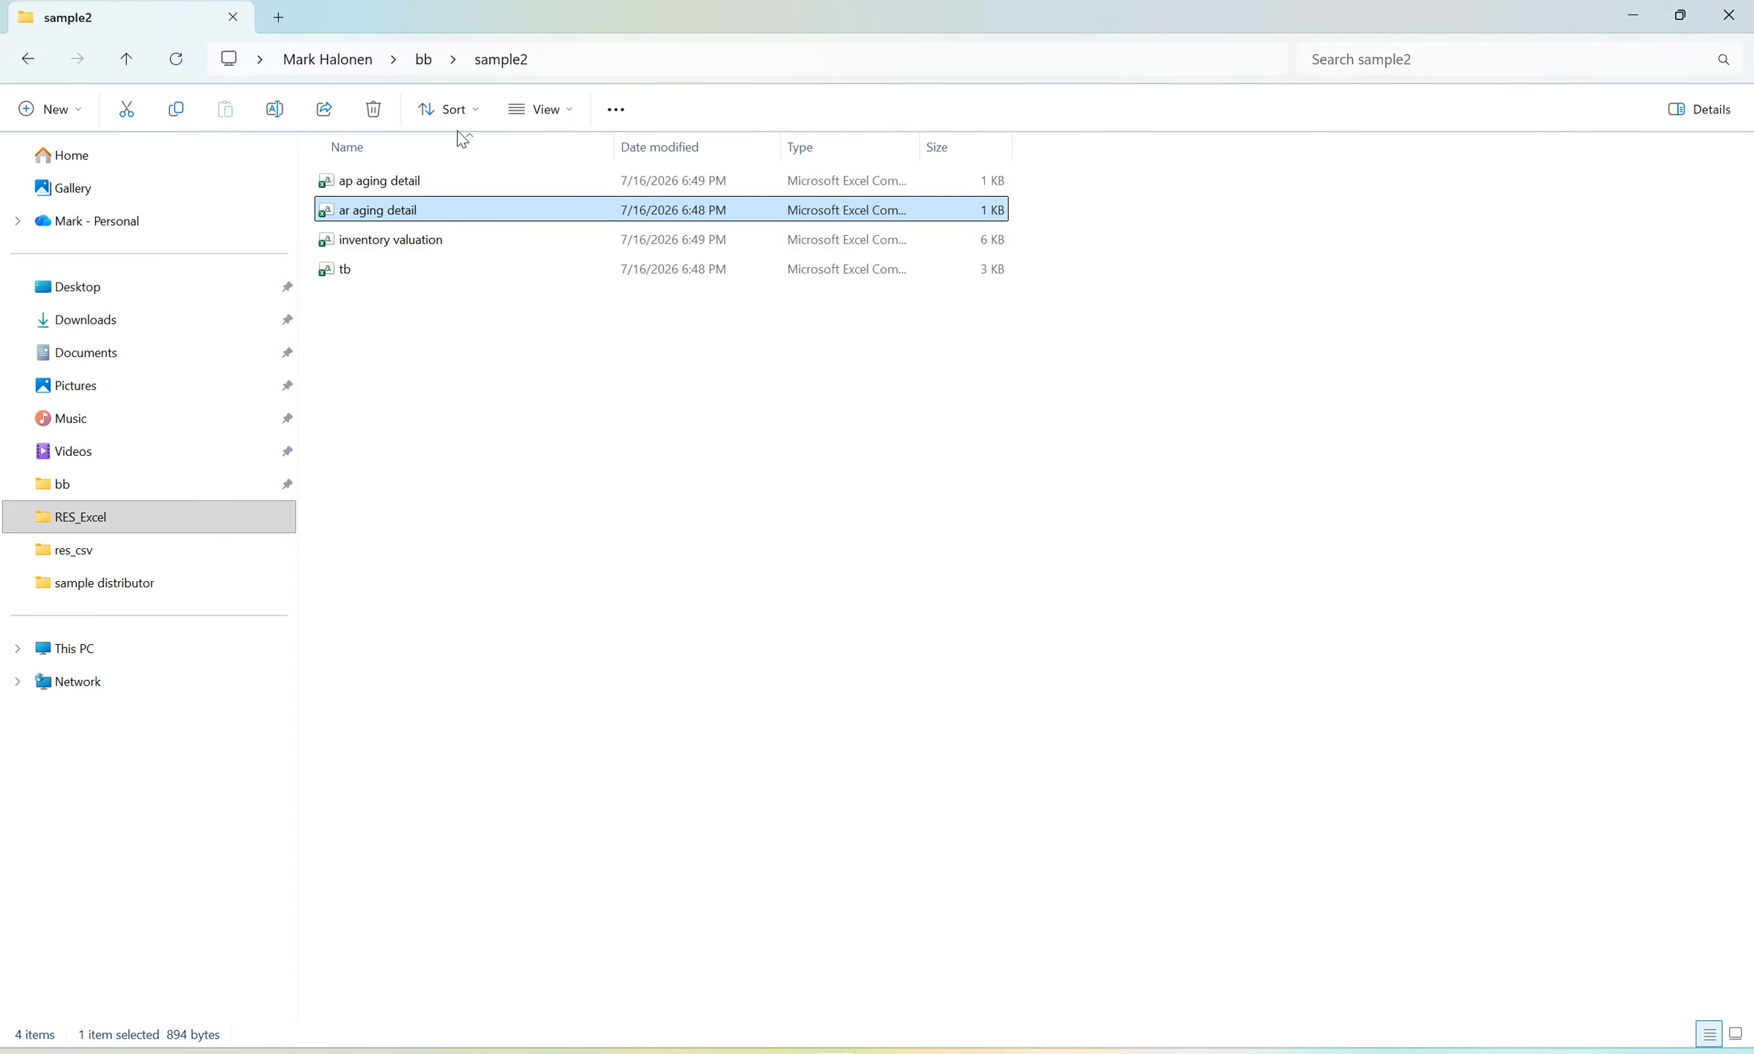
{"action": "double_click", "coordinate": [378, 246]}
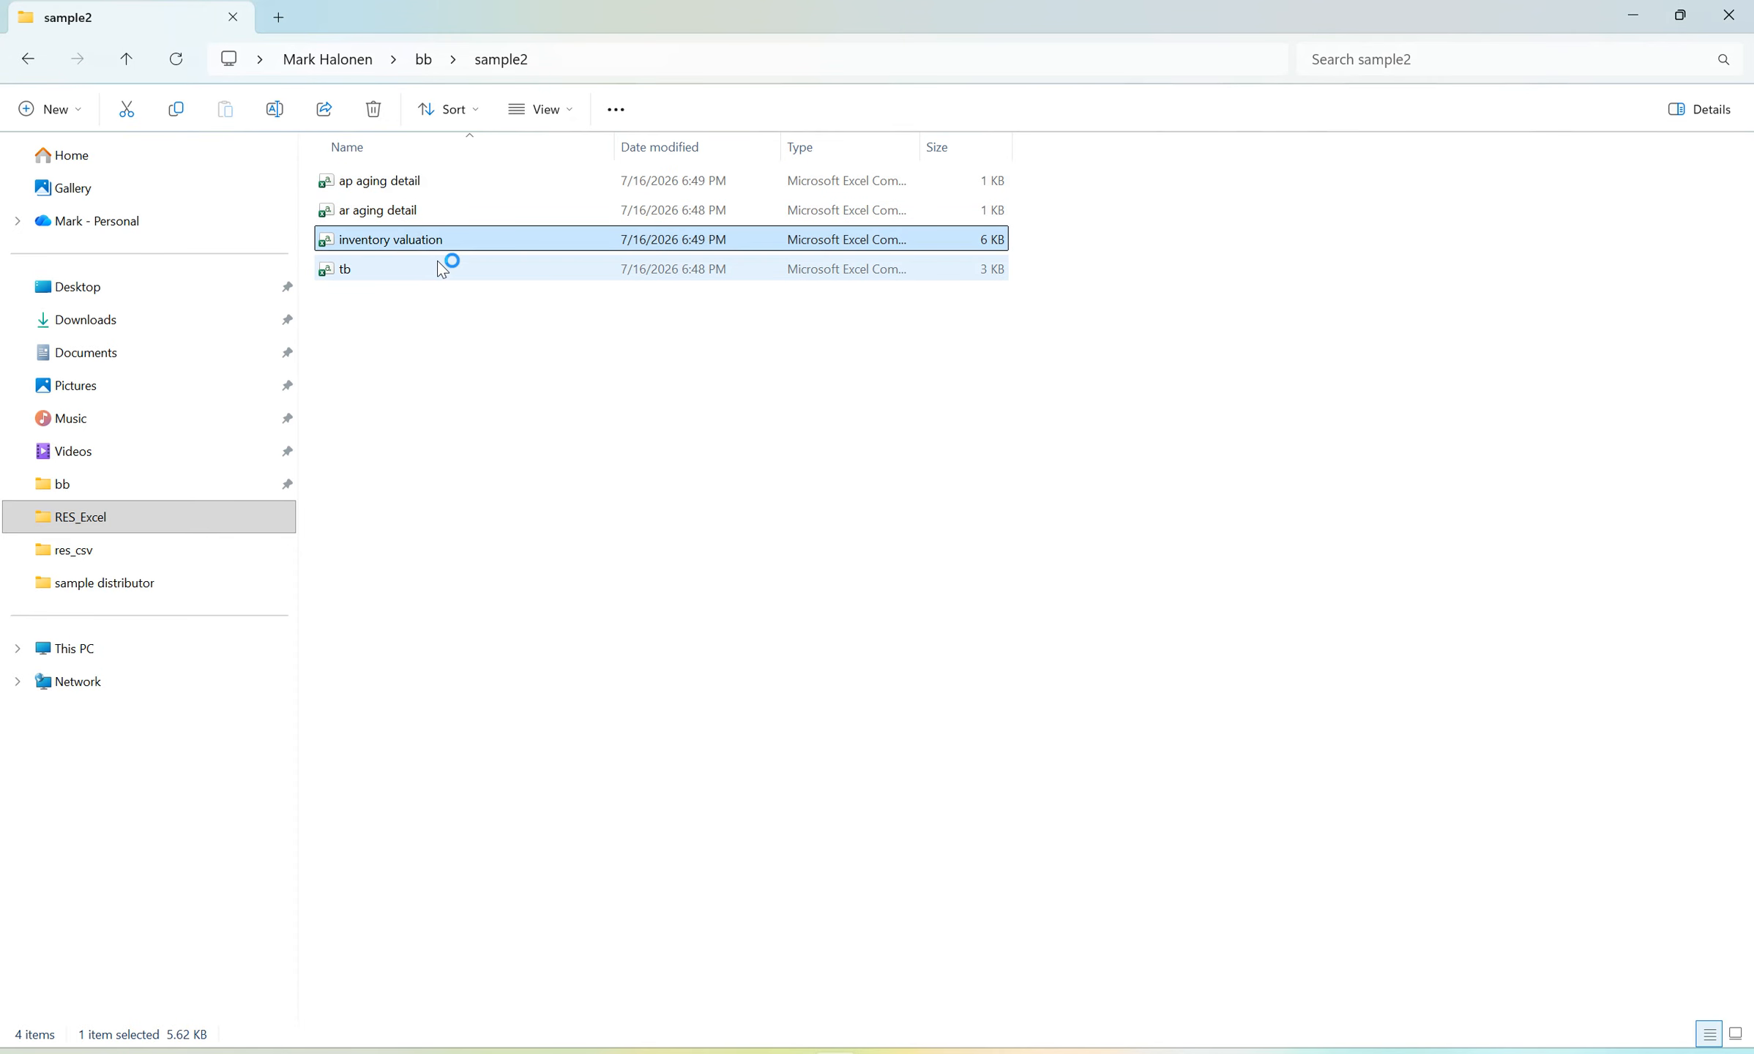
Glance back at the item account in BeetleBooks, and switch to the inventory valuation workbook in Excel.
{"action": "key", "text": "alt+Tab"}
{"action": "key", "text": "alt+Tab"}
{"action": "key", "text": "alt+Tab"}
{"action": "key", "text": "alt+Tab"}
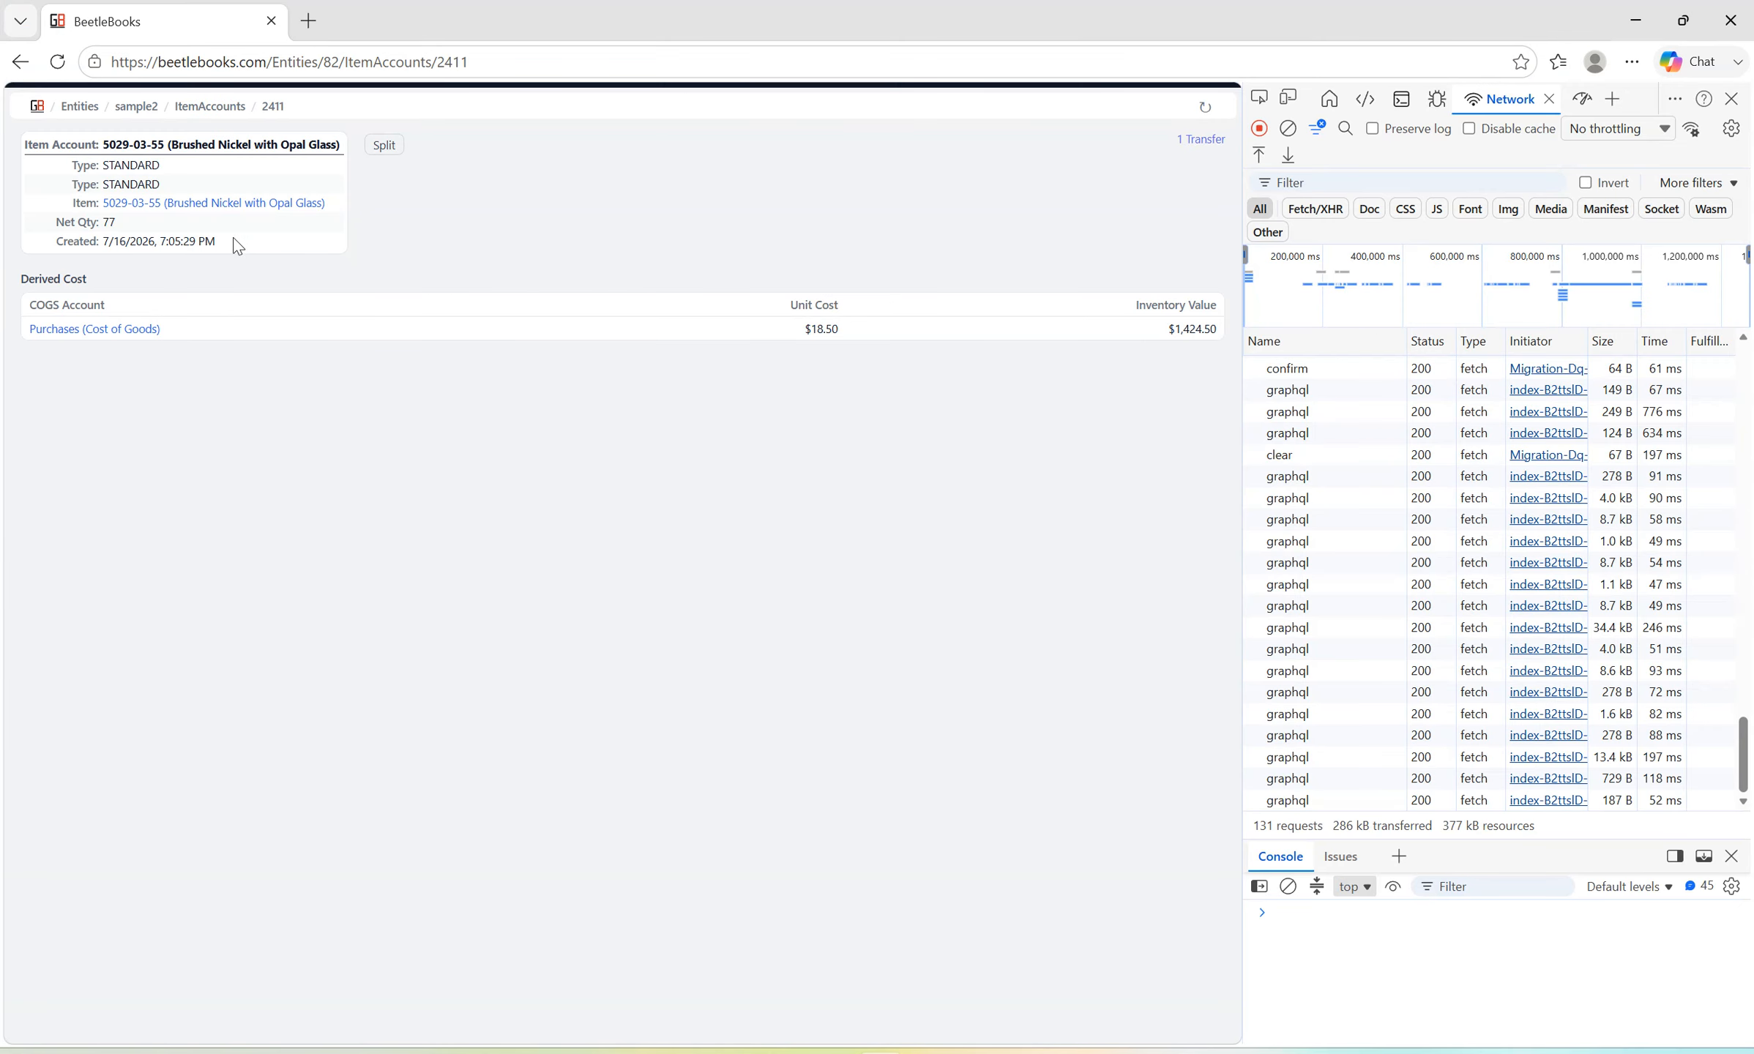
{"action": "key", "text": "alt+Tab"}
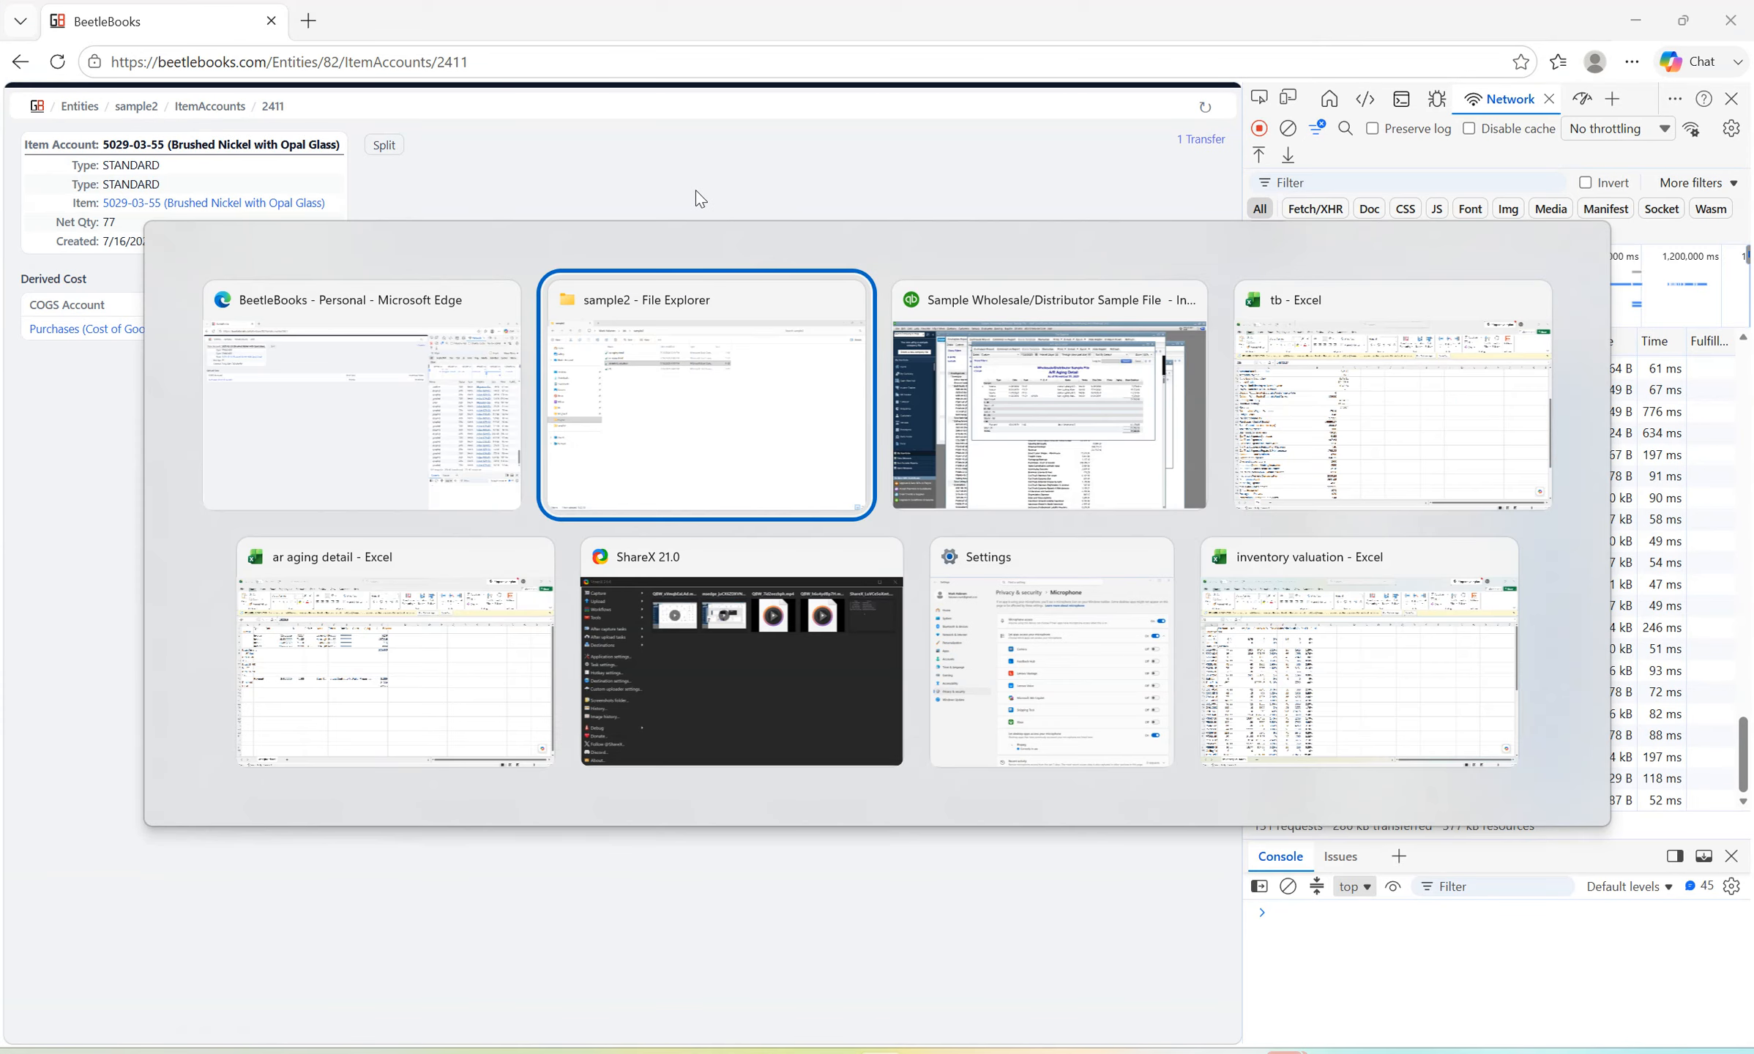
{"action": "key", "text": "alt+Tab"}
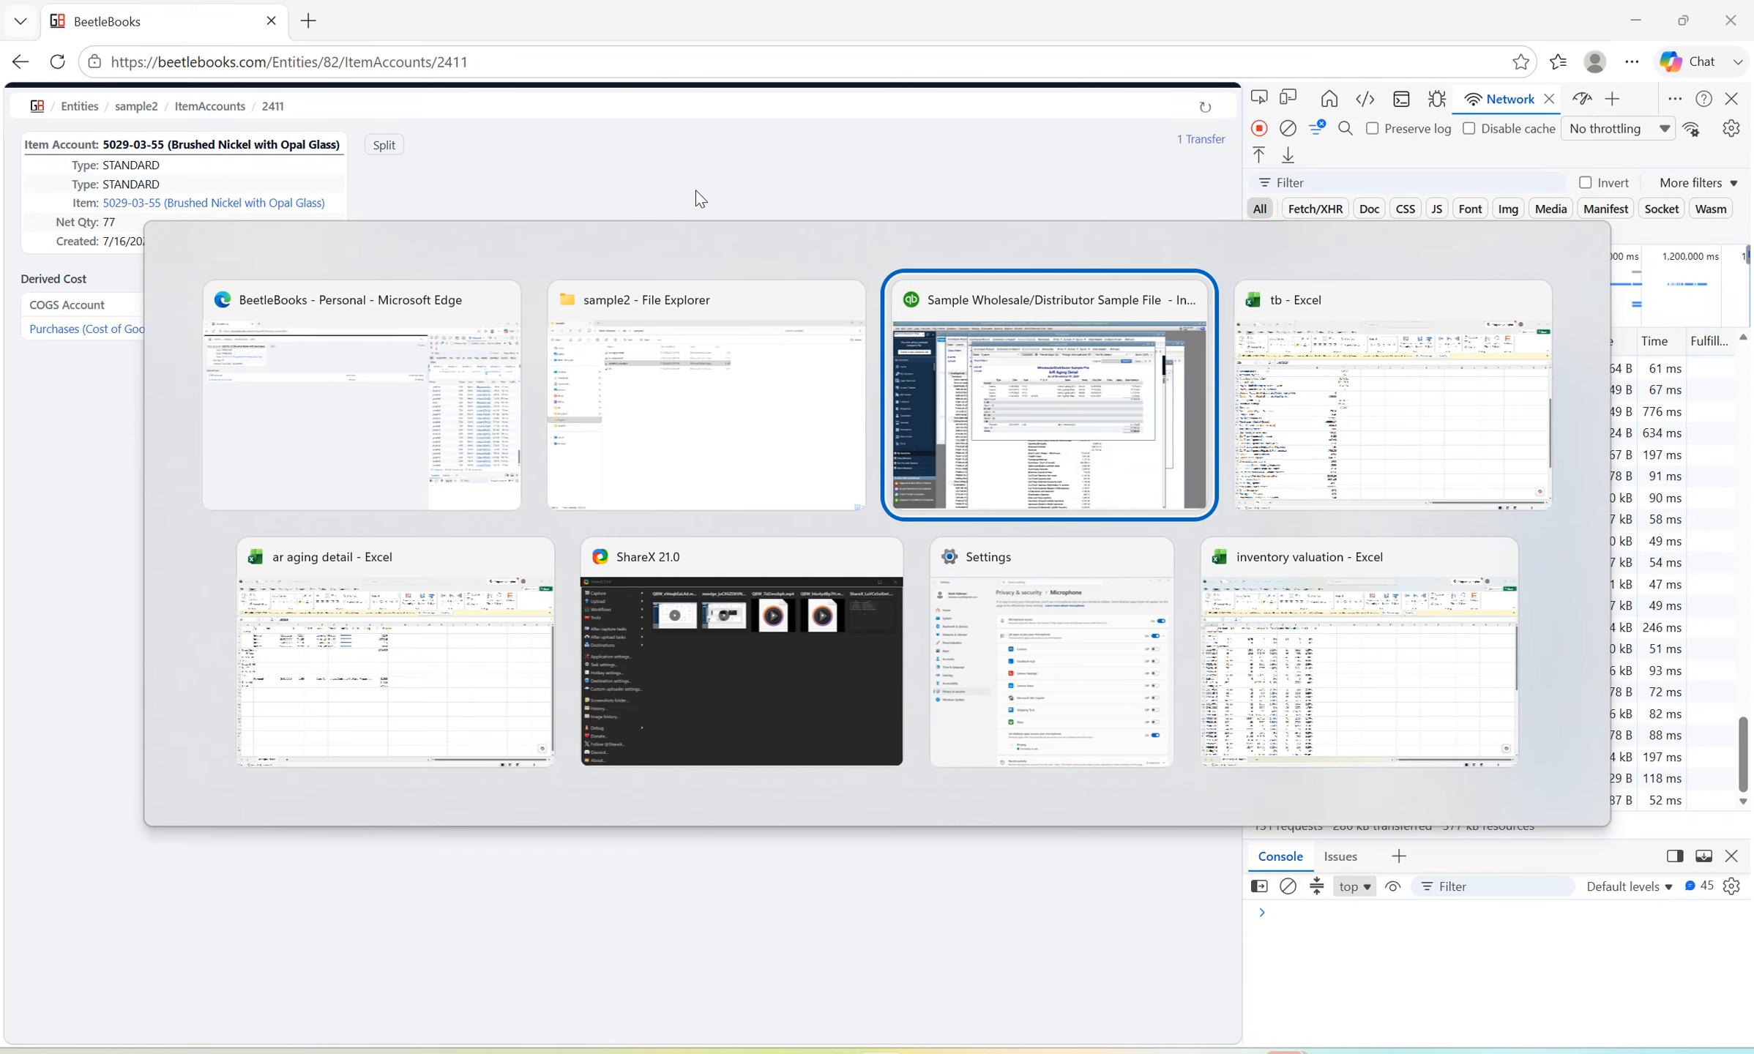
{"action": "key", "text": "alt+shift+Tab"}
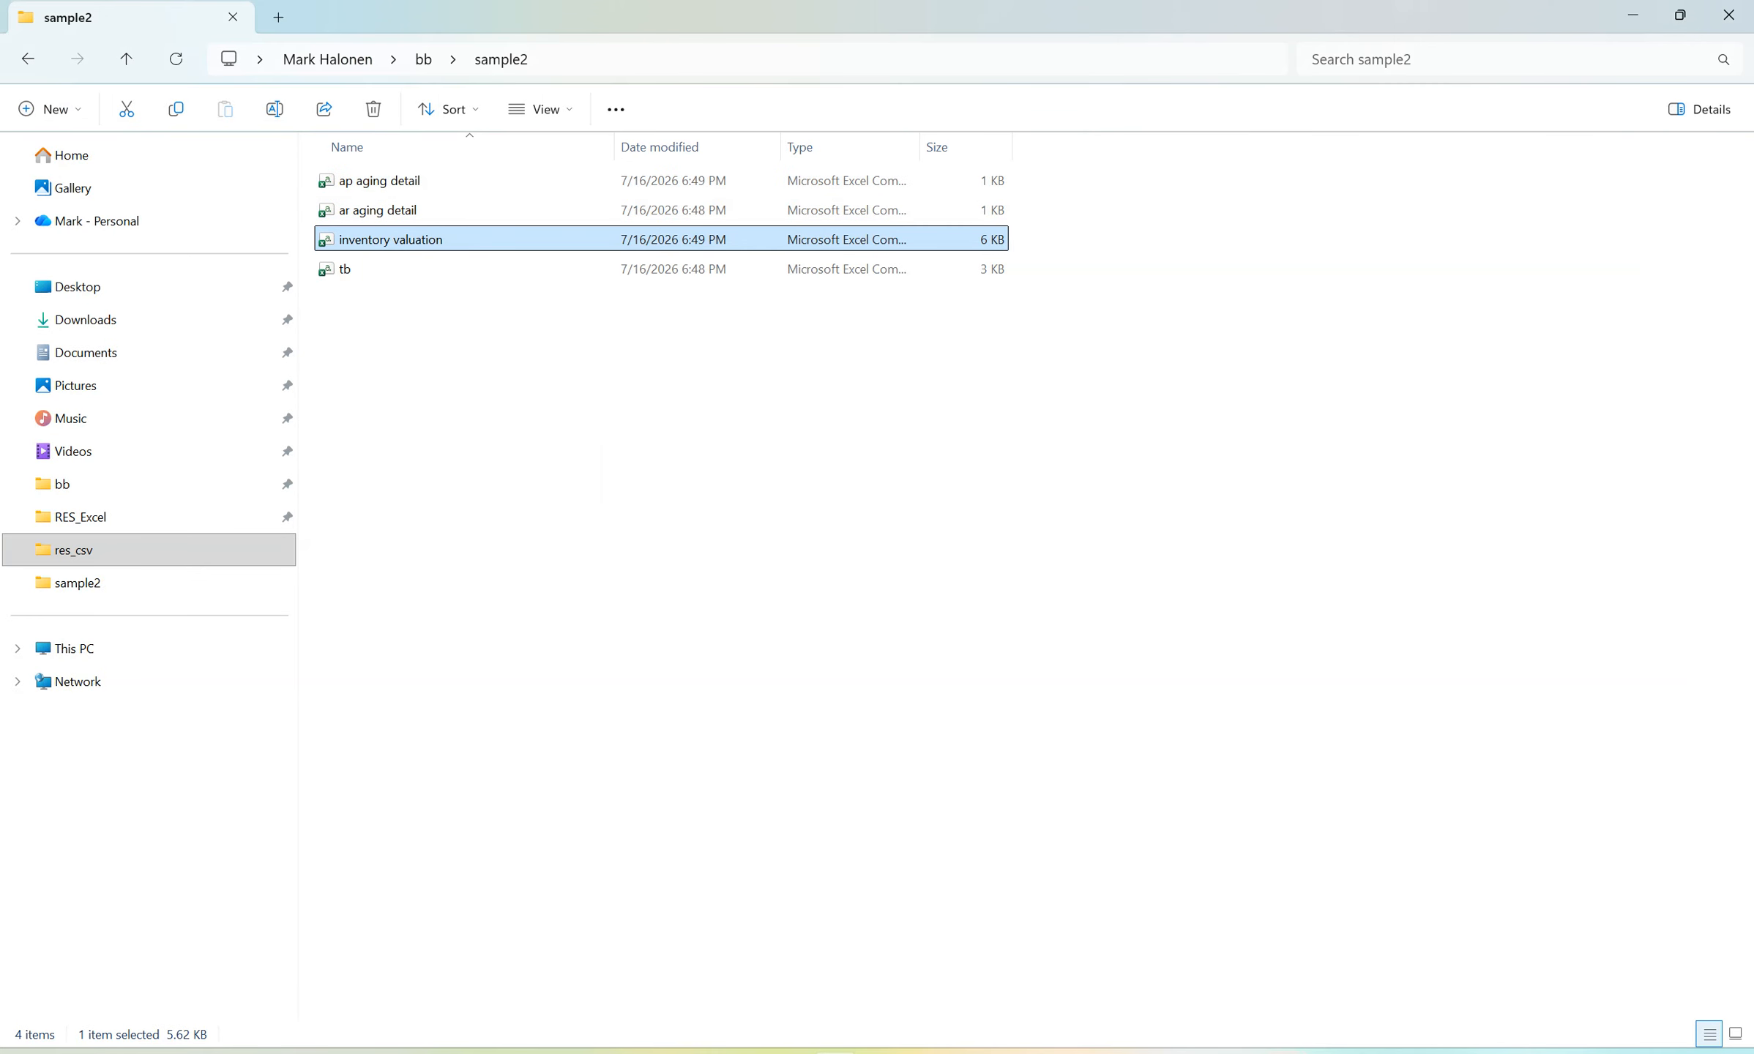
{"action": "left_click", "coordinate": [1496, 952]}
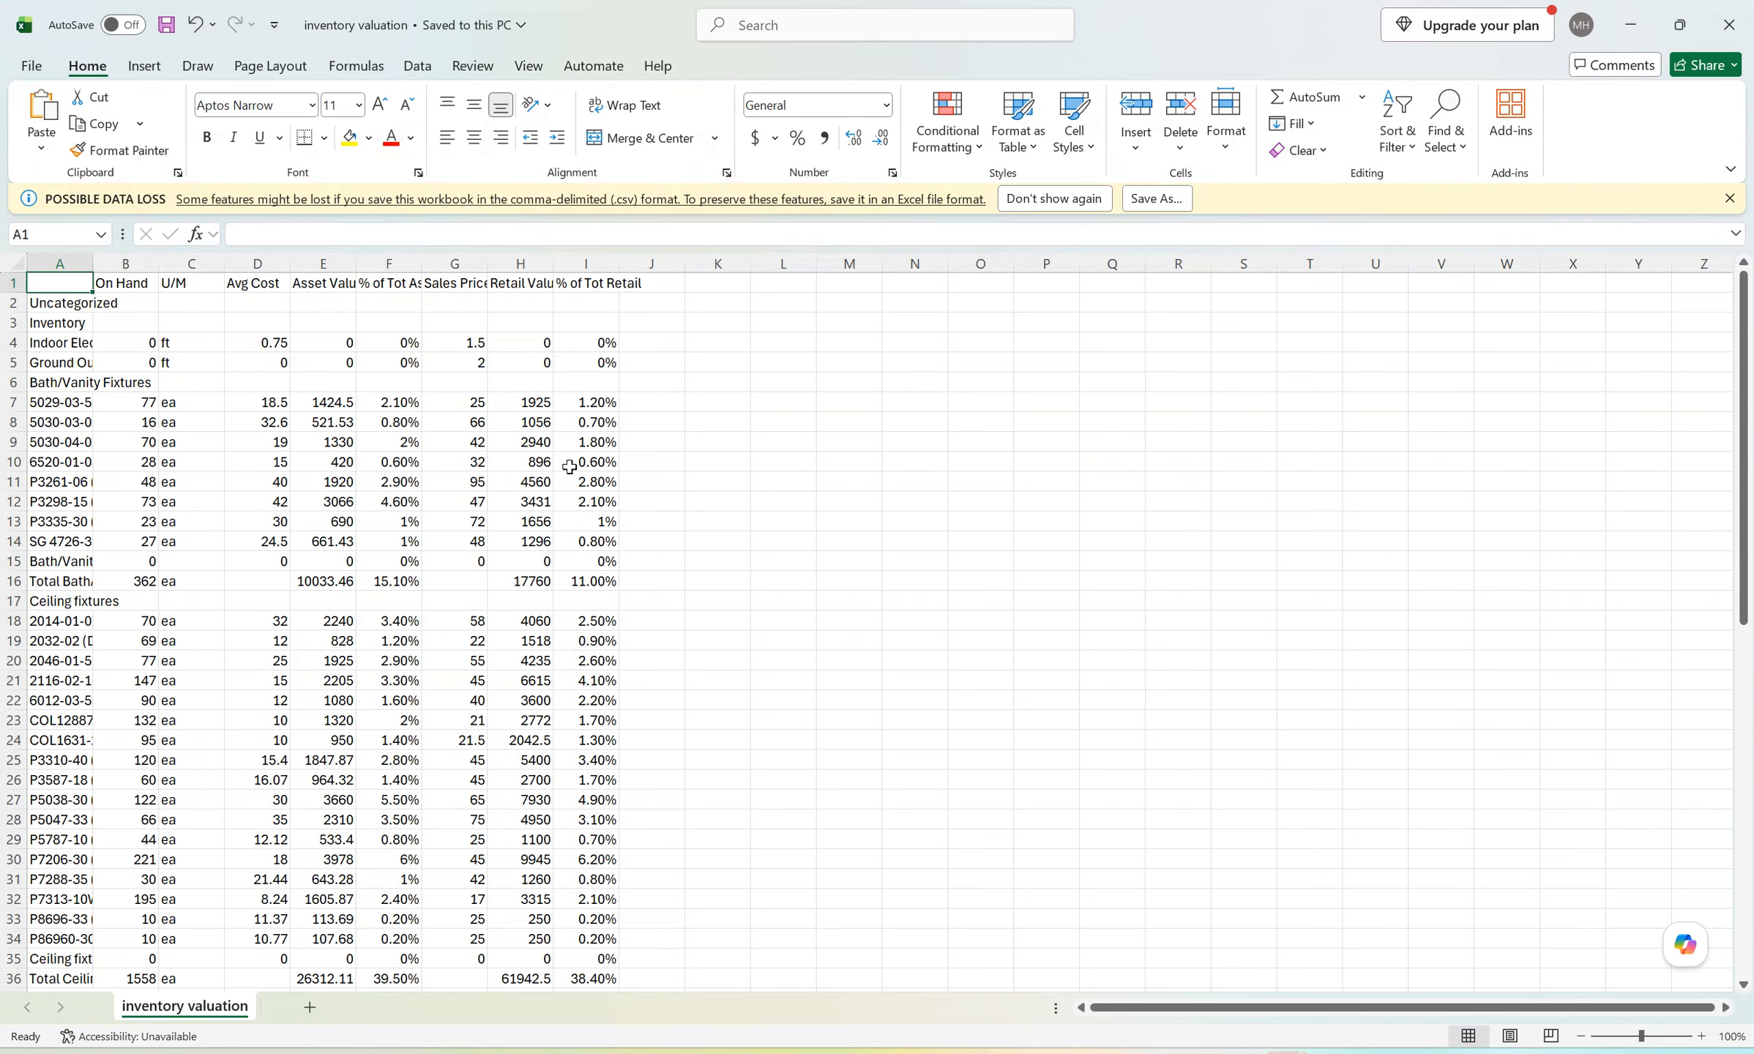
Search the inventory valuation sheet for "5029".
{"action": "left_click", "coordinate": [636, 421]}
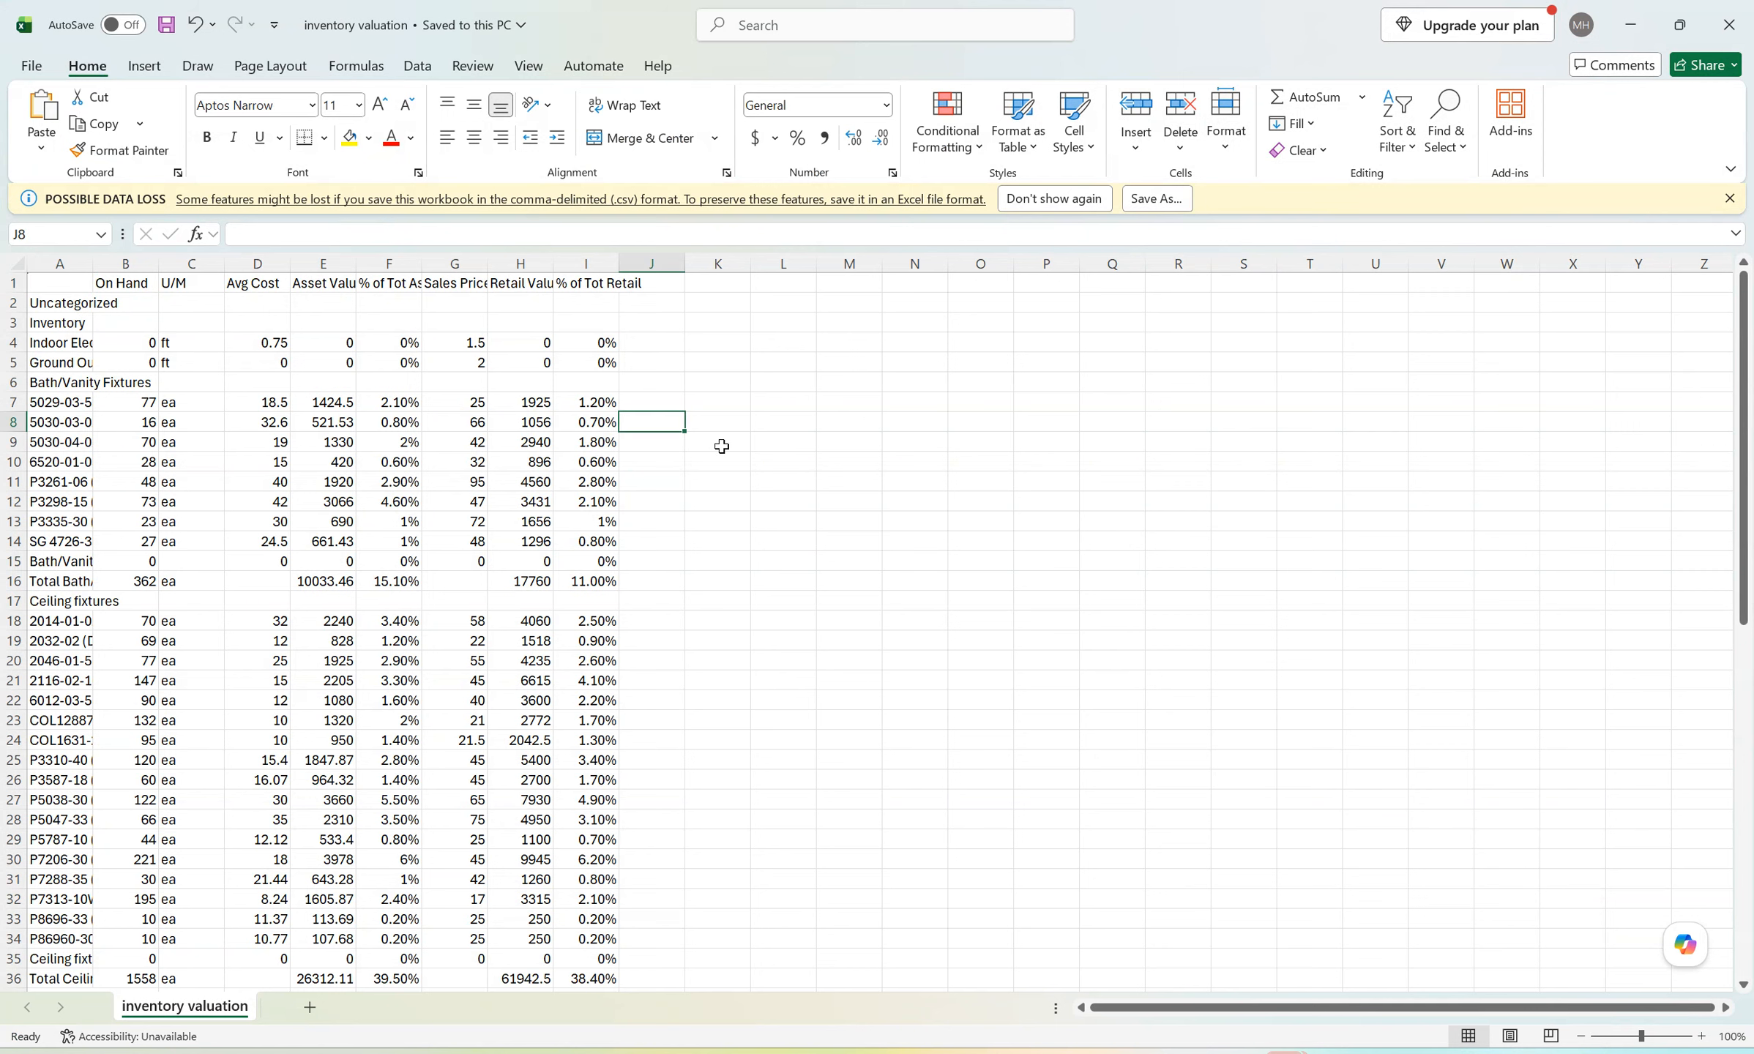
{"action": "key", "text": "ctrl+f"}
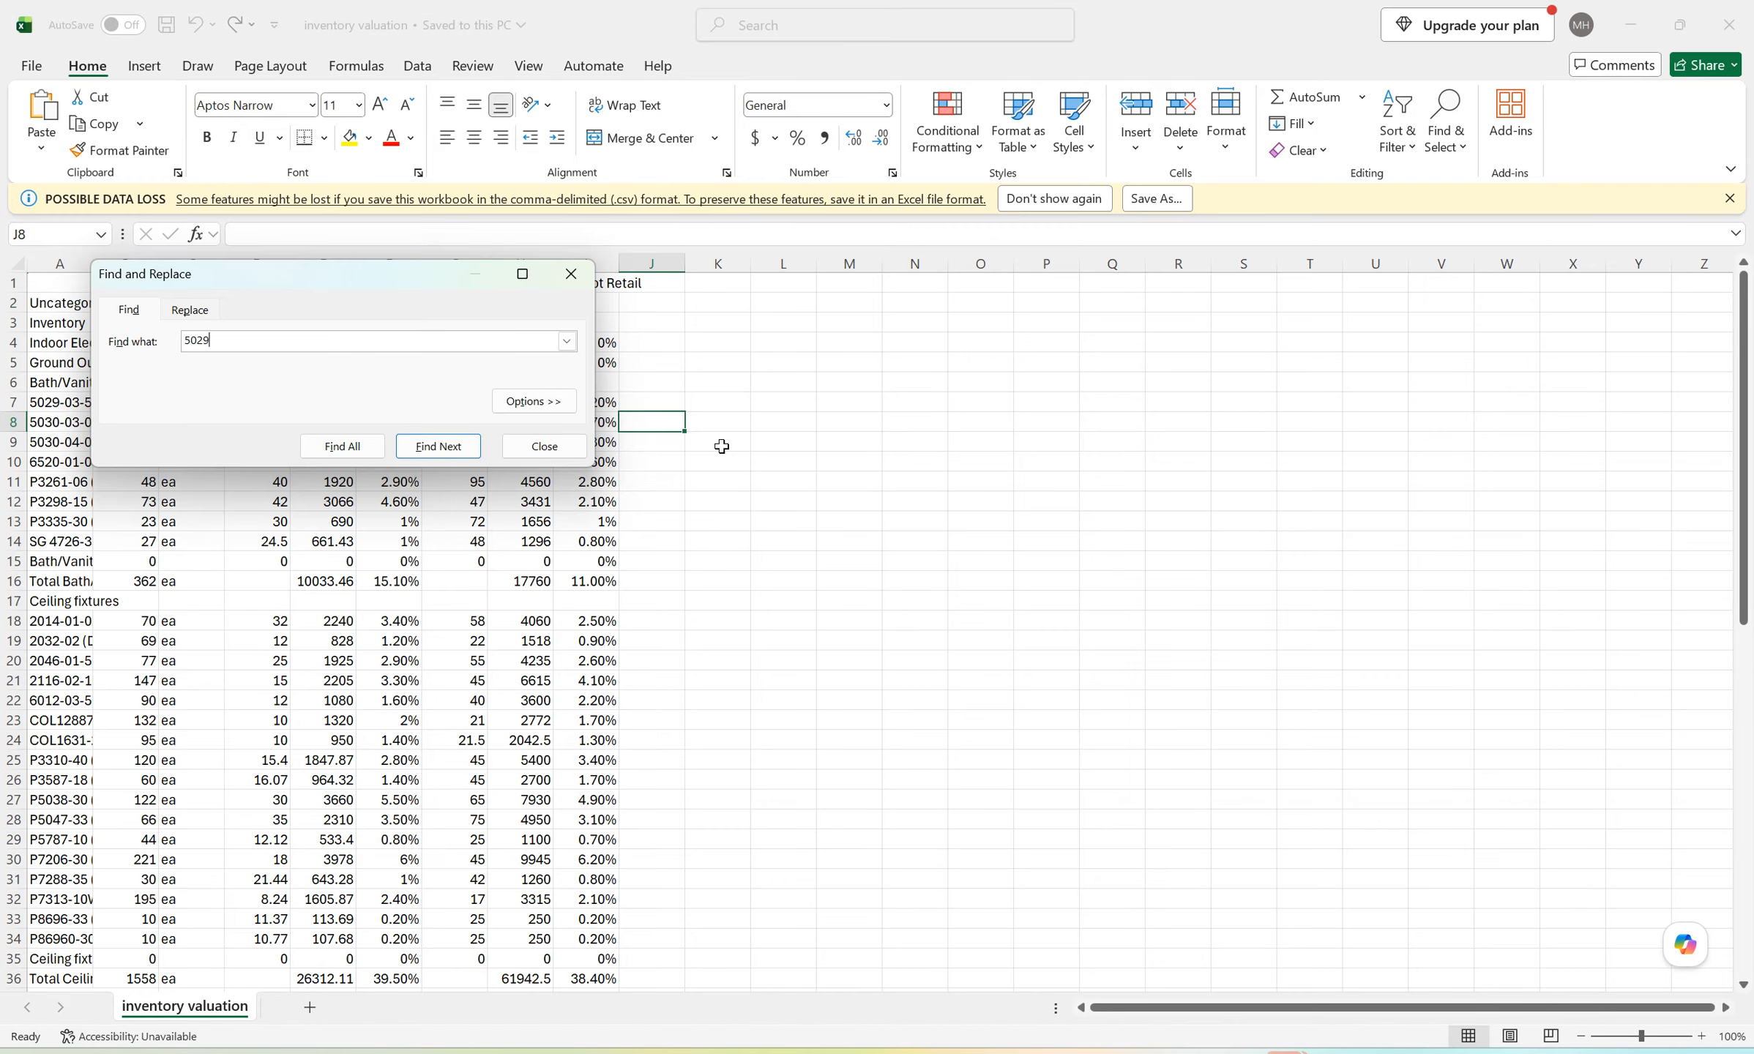
{"action": "key", "text": "Return"}
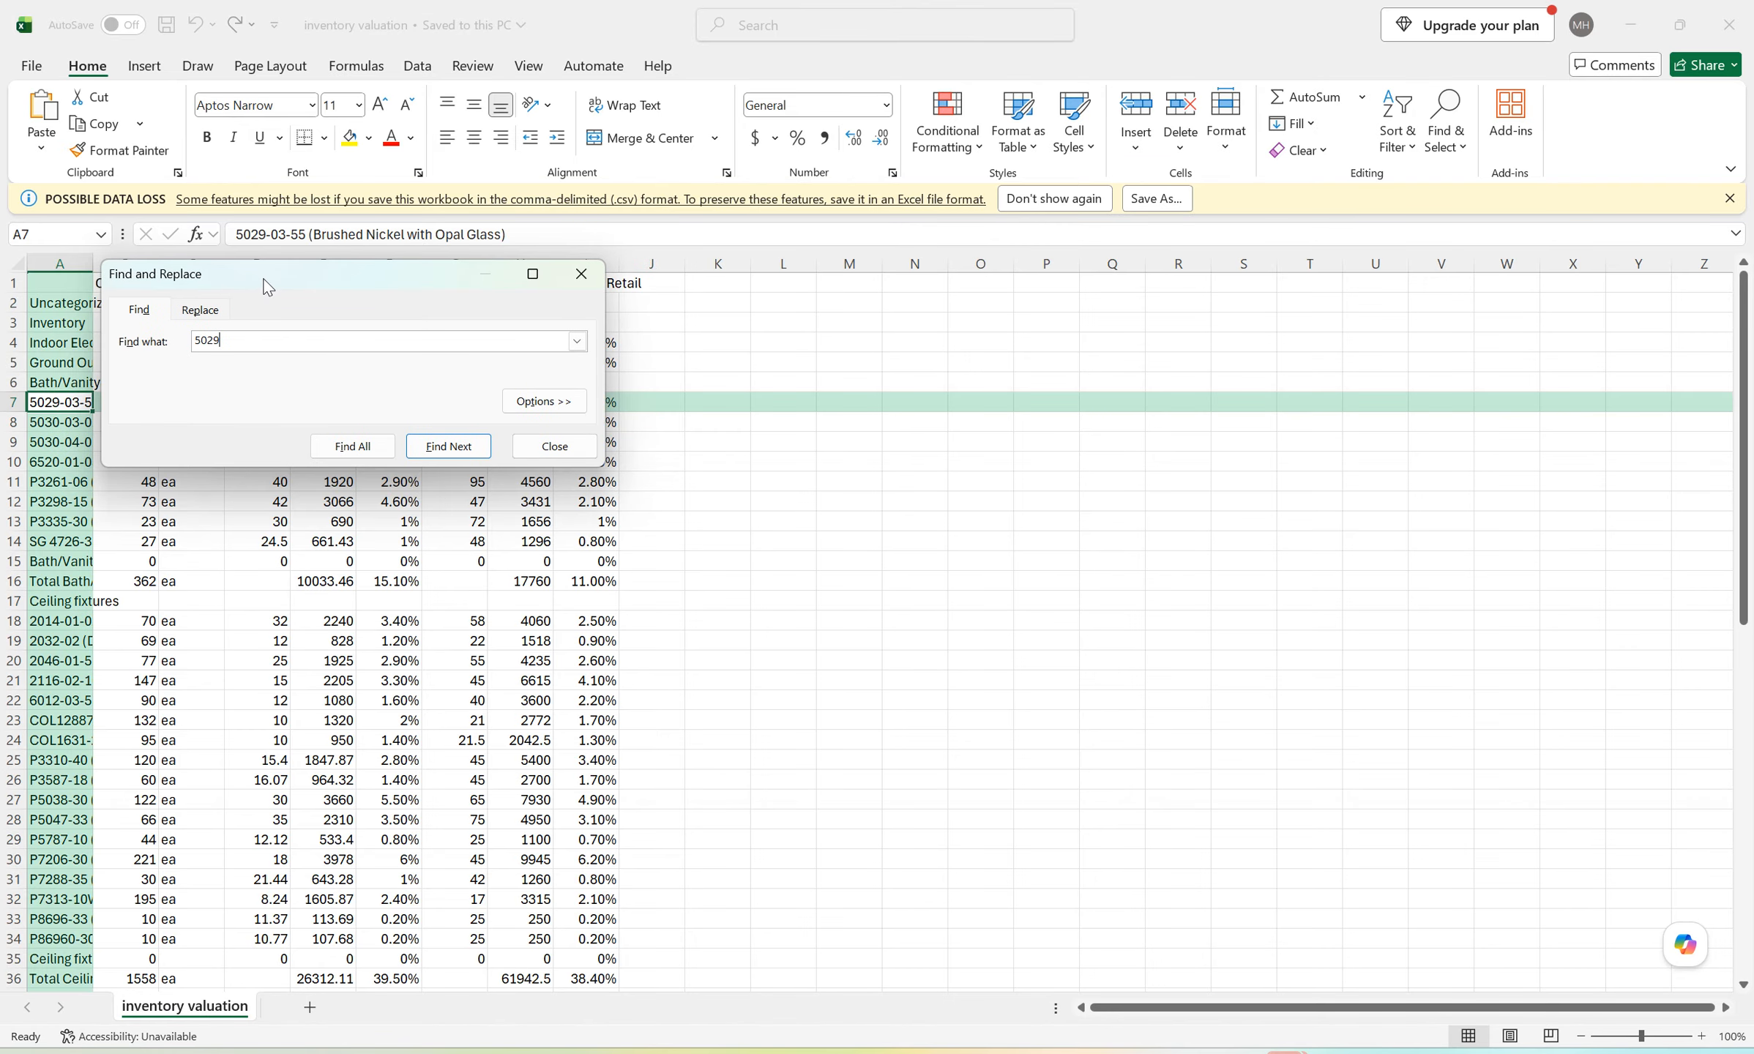
Move the search dialog off the data, widen column A, and check the On Hand and Asset Value cells of item 5029-03-55.
{"action": "left_click_drag", "start_coordinate": [253, 286], "coordinate": [813, 255]}
{"action": "left_click_drag", "start_coordinate": [93, 263], "coordinate": [238, 262]}
{"action": "left_click", "coordinate": [293, 407]}
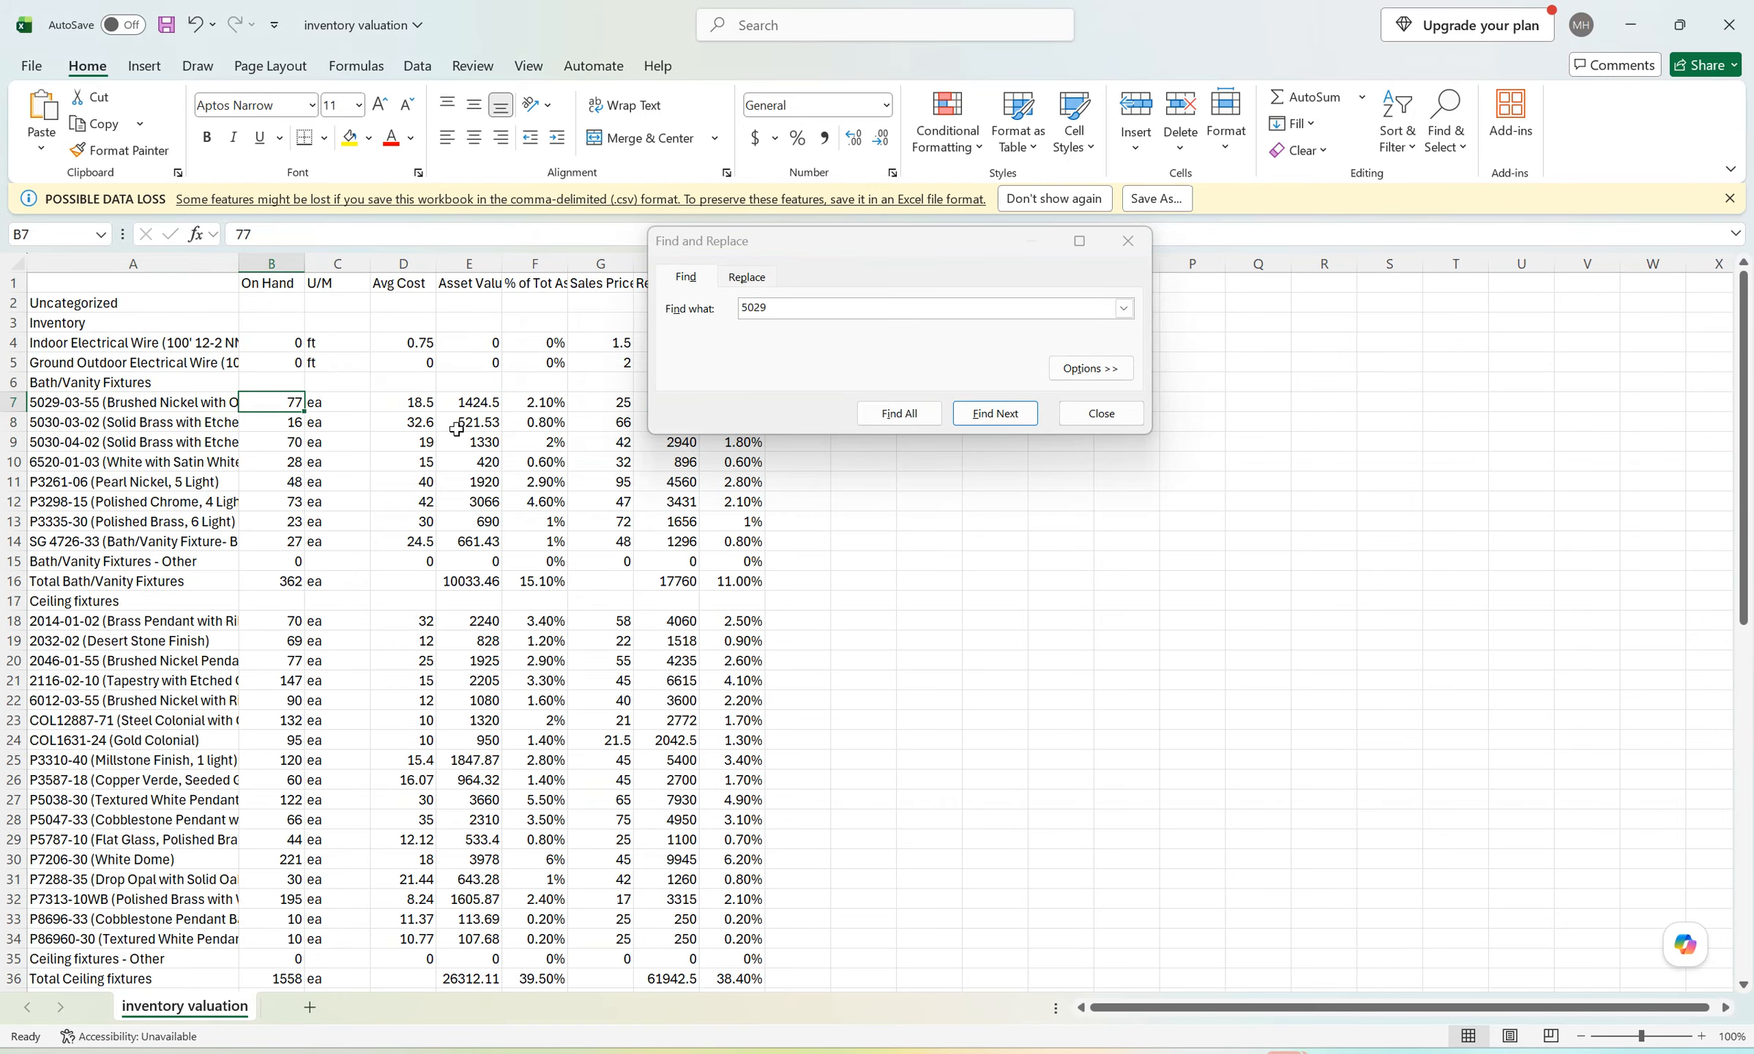
{"action": "left_click", "coordinate": [467, 404]}
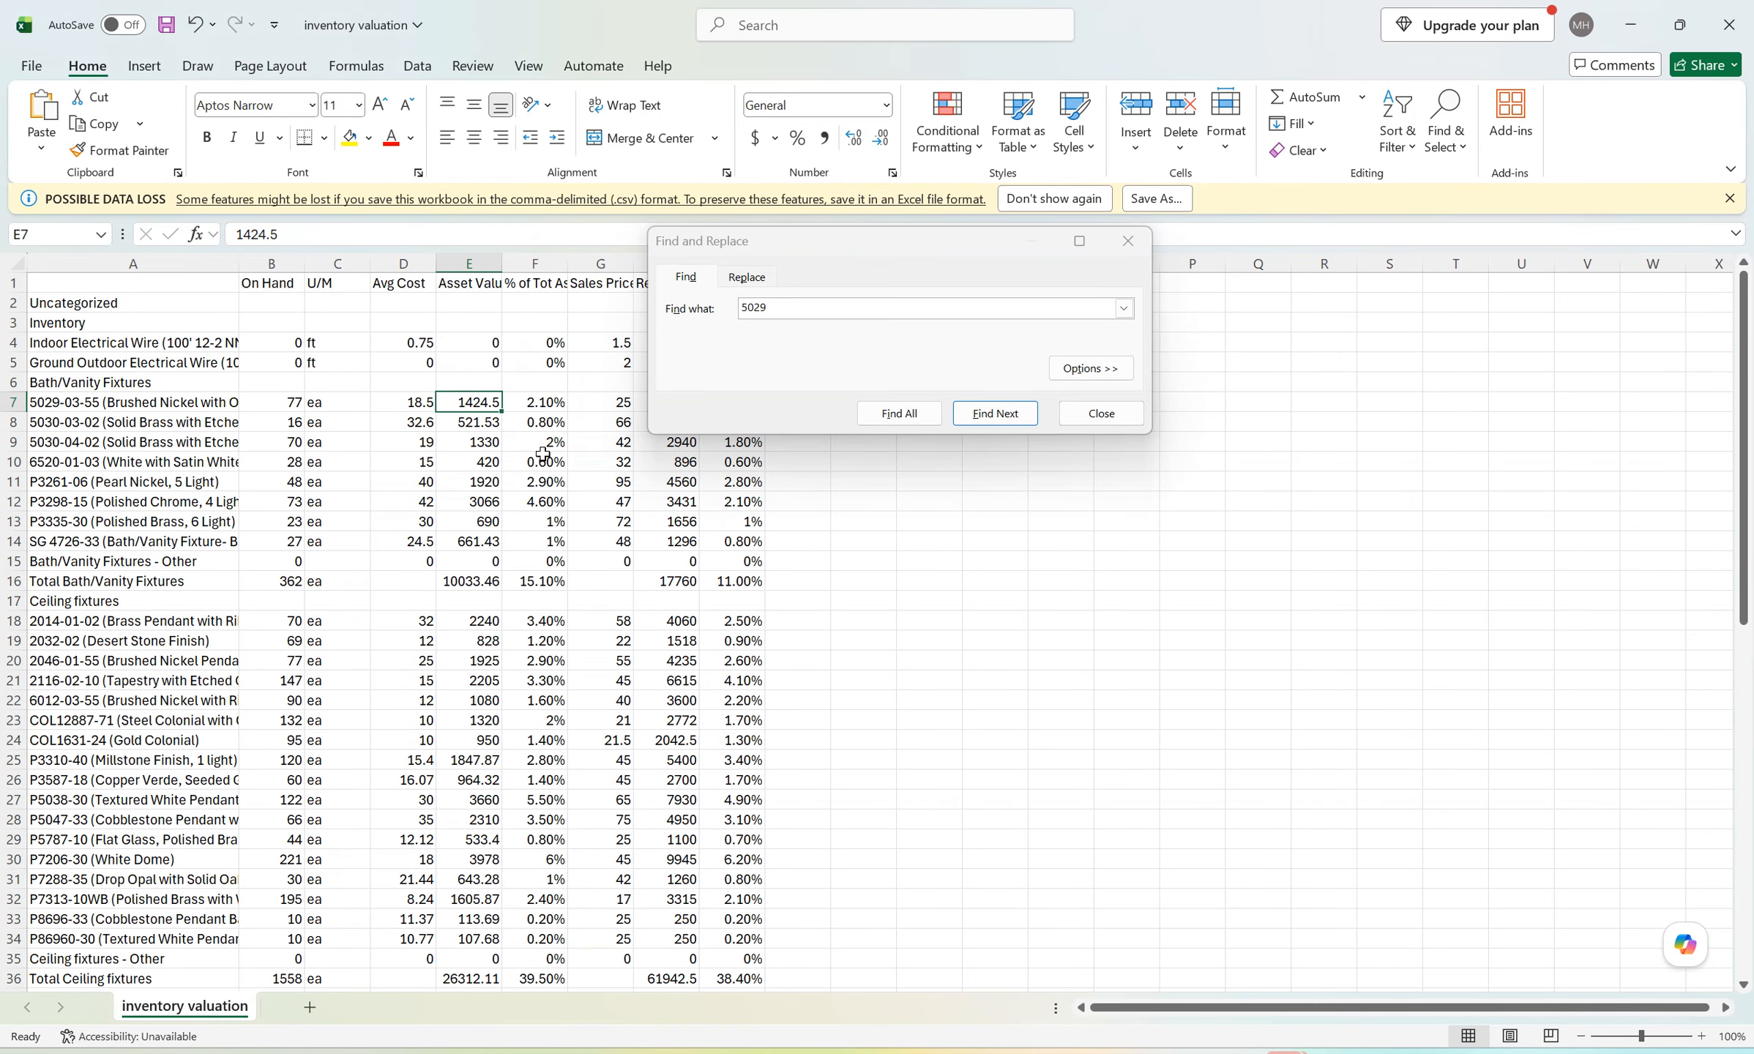
Switch back to BeetleBooks and check the net quantity and inventory value of item account 5029-03-55 against the spreadsheet.
{"action": "key", "text": "alt+Tab"}
{"action": "key", "text": "alt+Tab"}
{"action": "key", "text": "alt+Tab"}
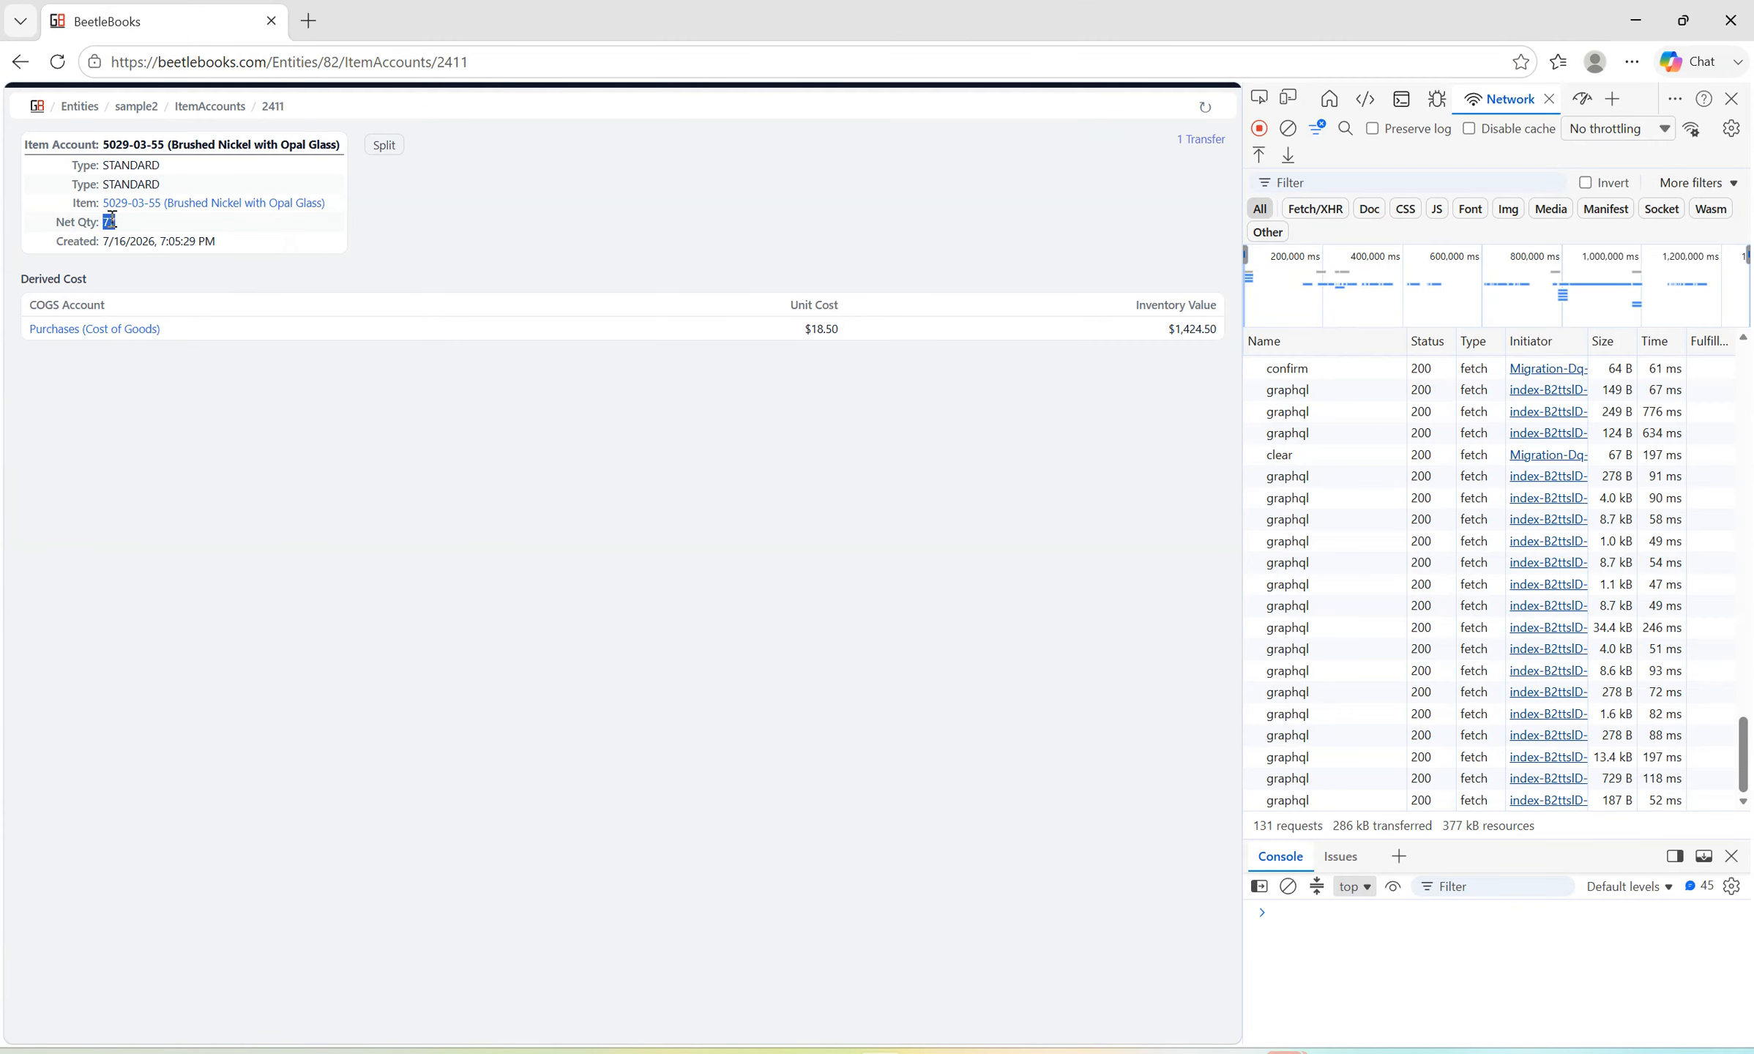
{"action": "left_click_drag", "start_coordinate": [1165, 335], "coordinate": [1232, 338]}
{"action": "left_click", "coordinate": [335, 240]}
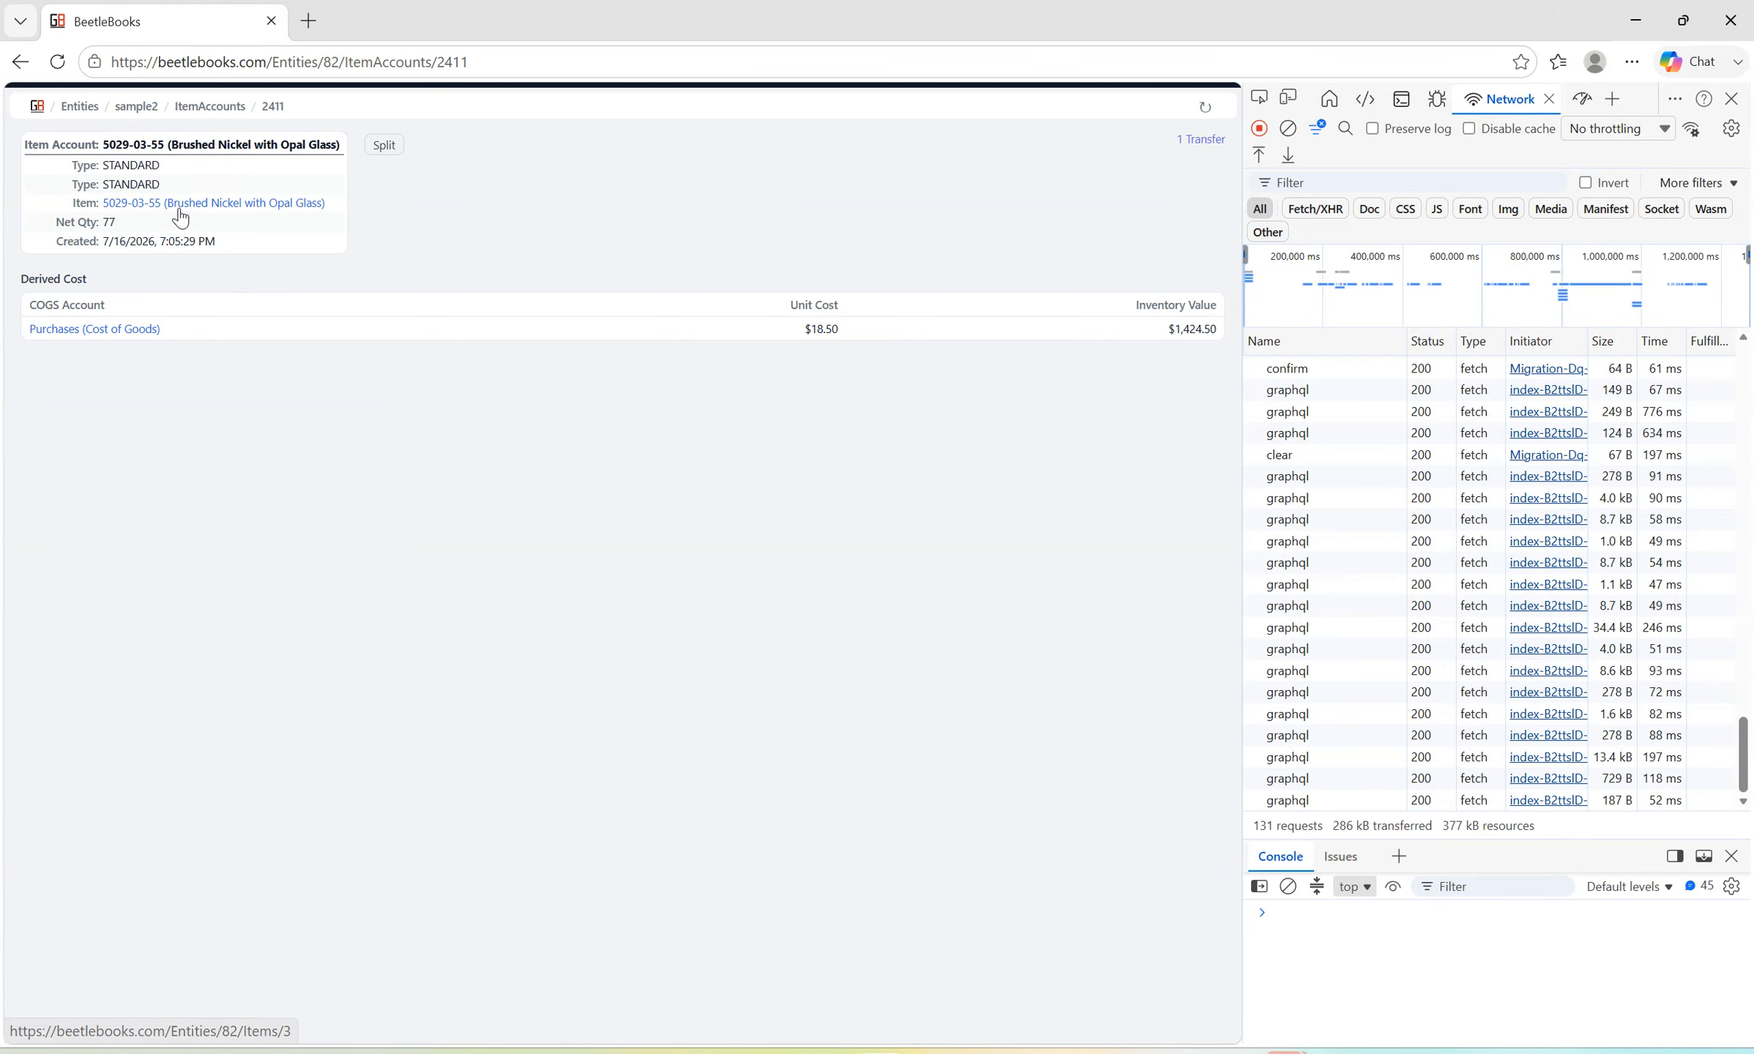
Open the Item Accounts list and check the clearing account and net quantity of item 5029-03-55.
{"action": "left_click", "coordinate": [195, 106]}
{"action": "scroll", "coordinate": [681, 465], "scroll_direction": "down", "scroll_amount": 5}
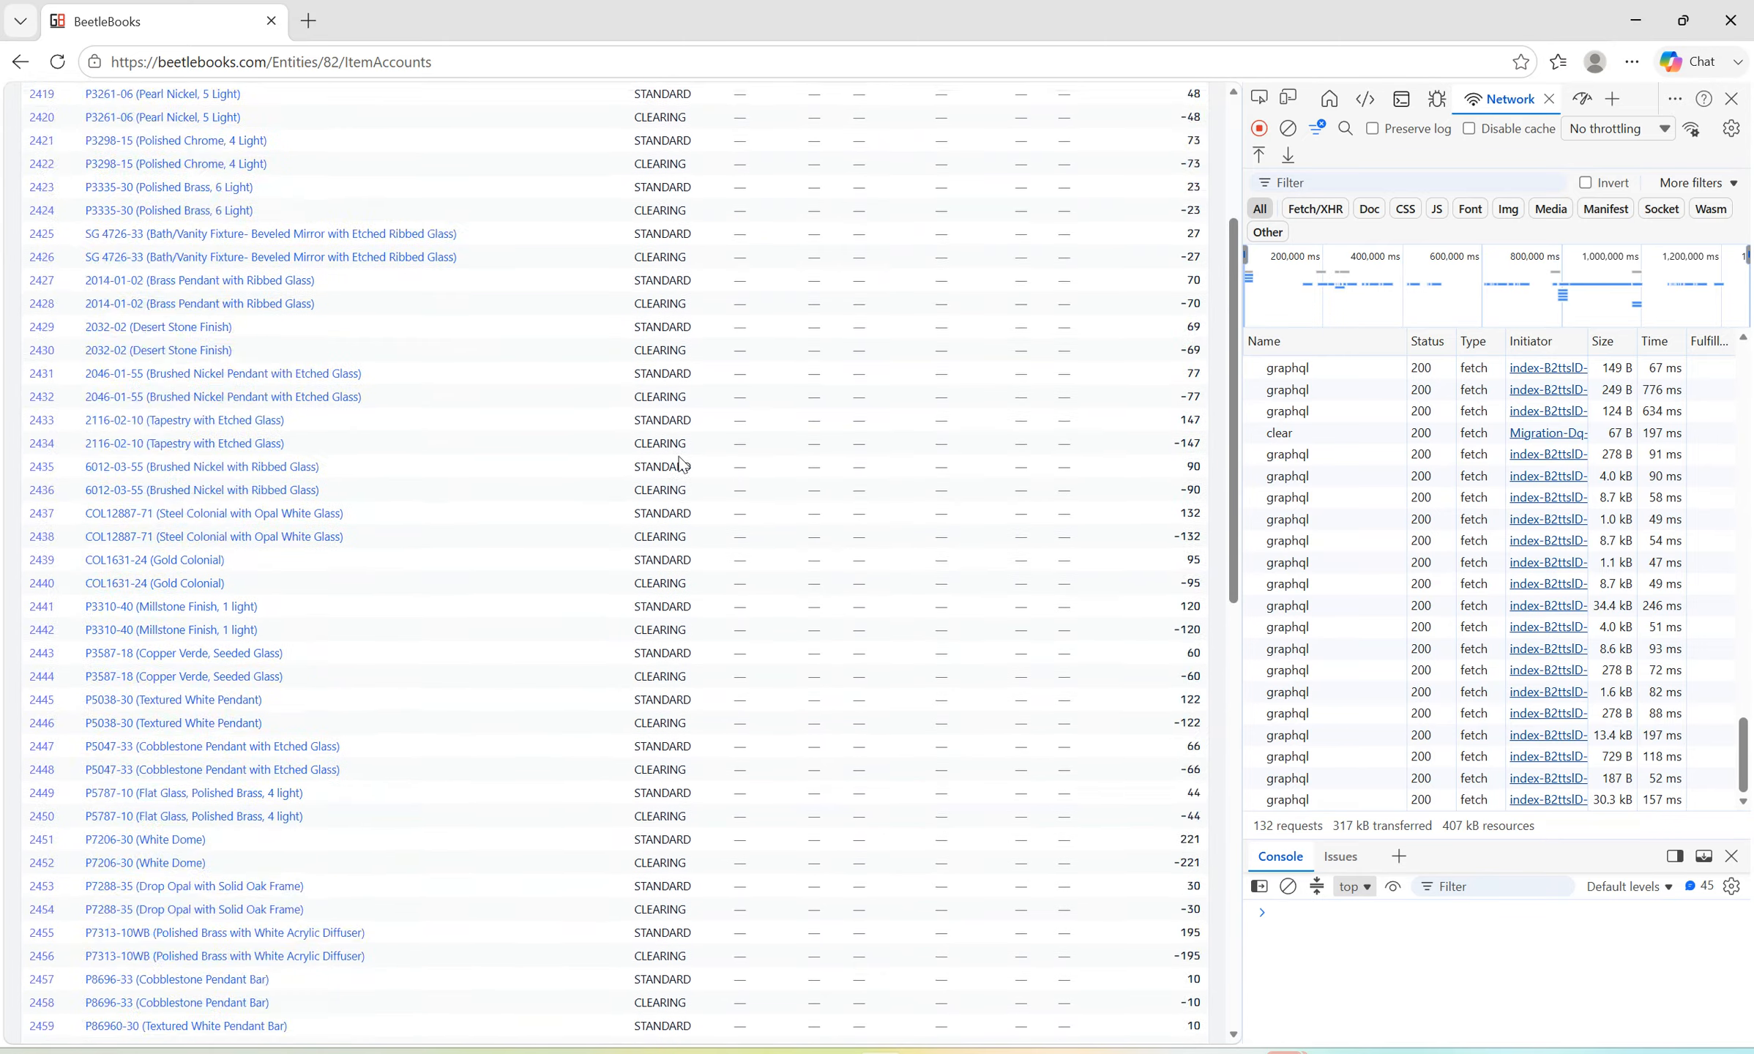
{"action": "scroll", "coordinate": [681, 465], "scroll_direction": "up", "scroll_amount": 5}
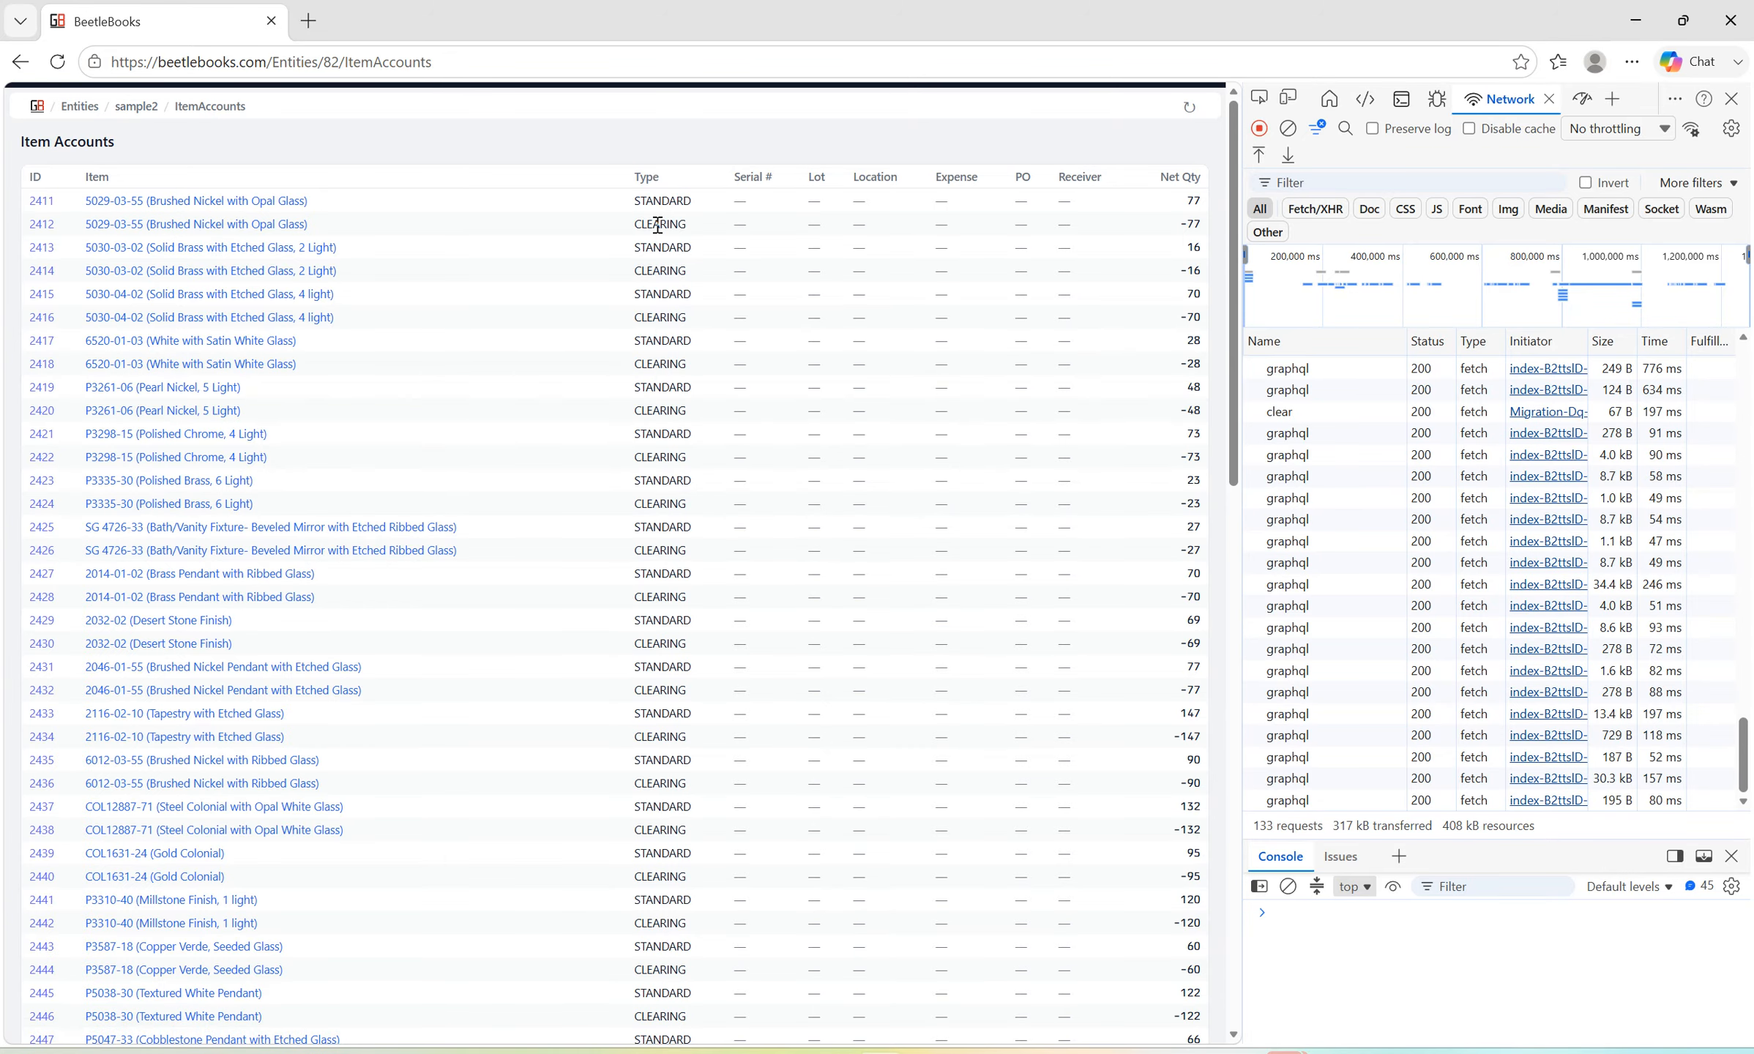
{"action": "left_click_drag", "start_coordinate": [636, 225], "coordinate": [1185, 219]}
Go back to the sample2 Inventory page and look through the item quantities.
{"action": "left_click", "coordinate": [22, 64]}
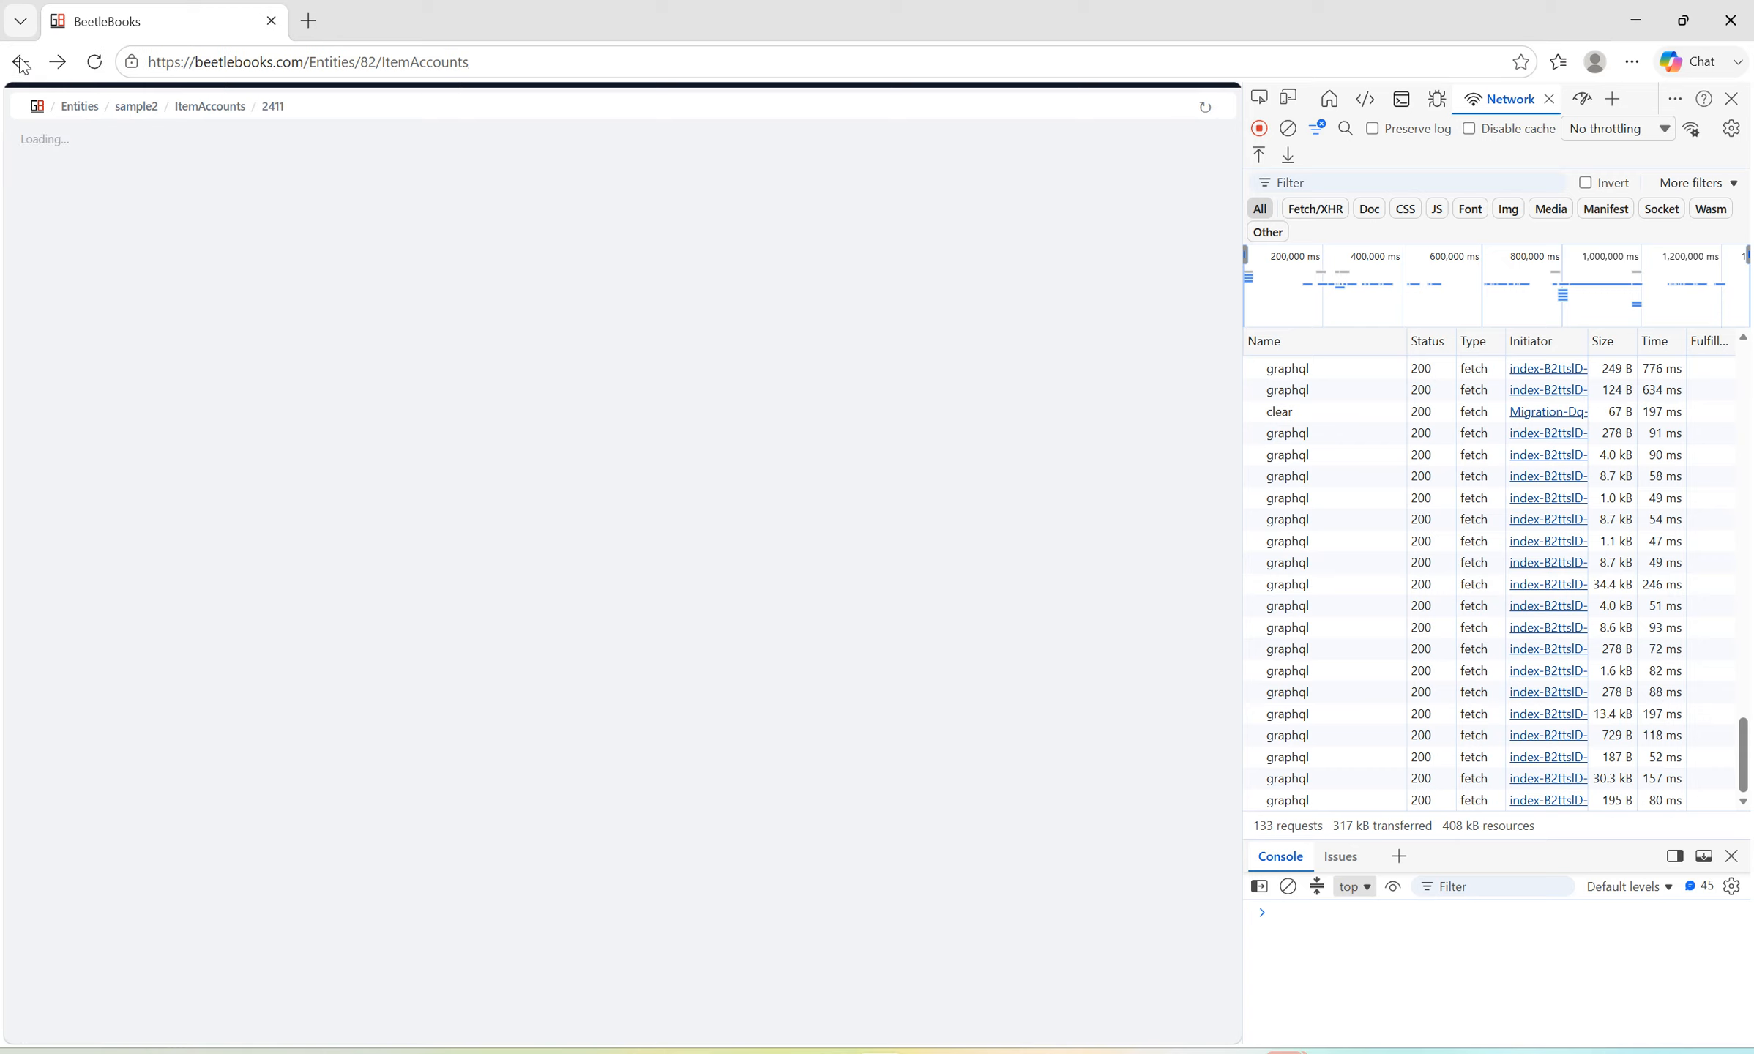
{"action": "left_click", "coordinate": [22, 63]}
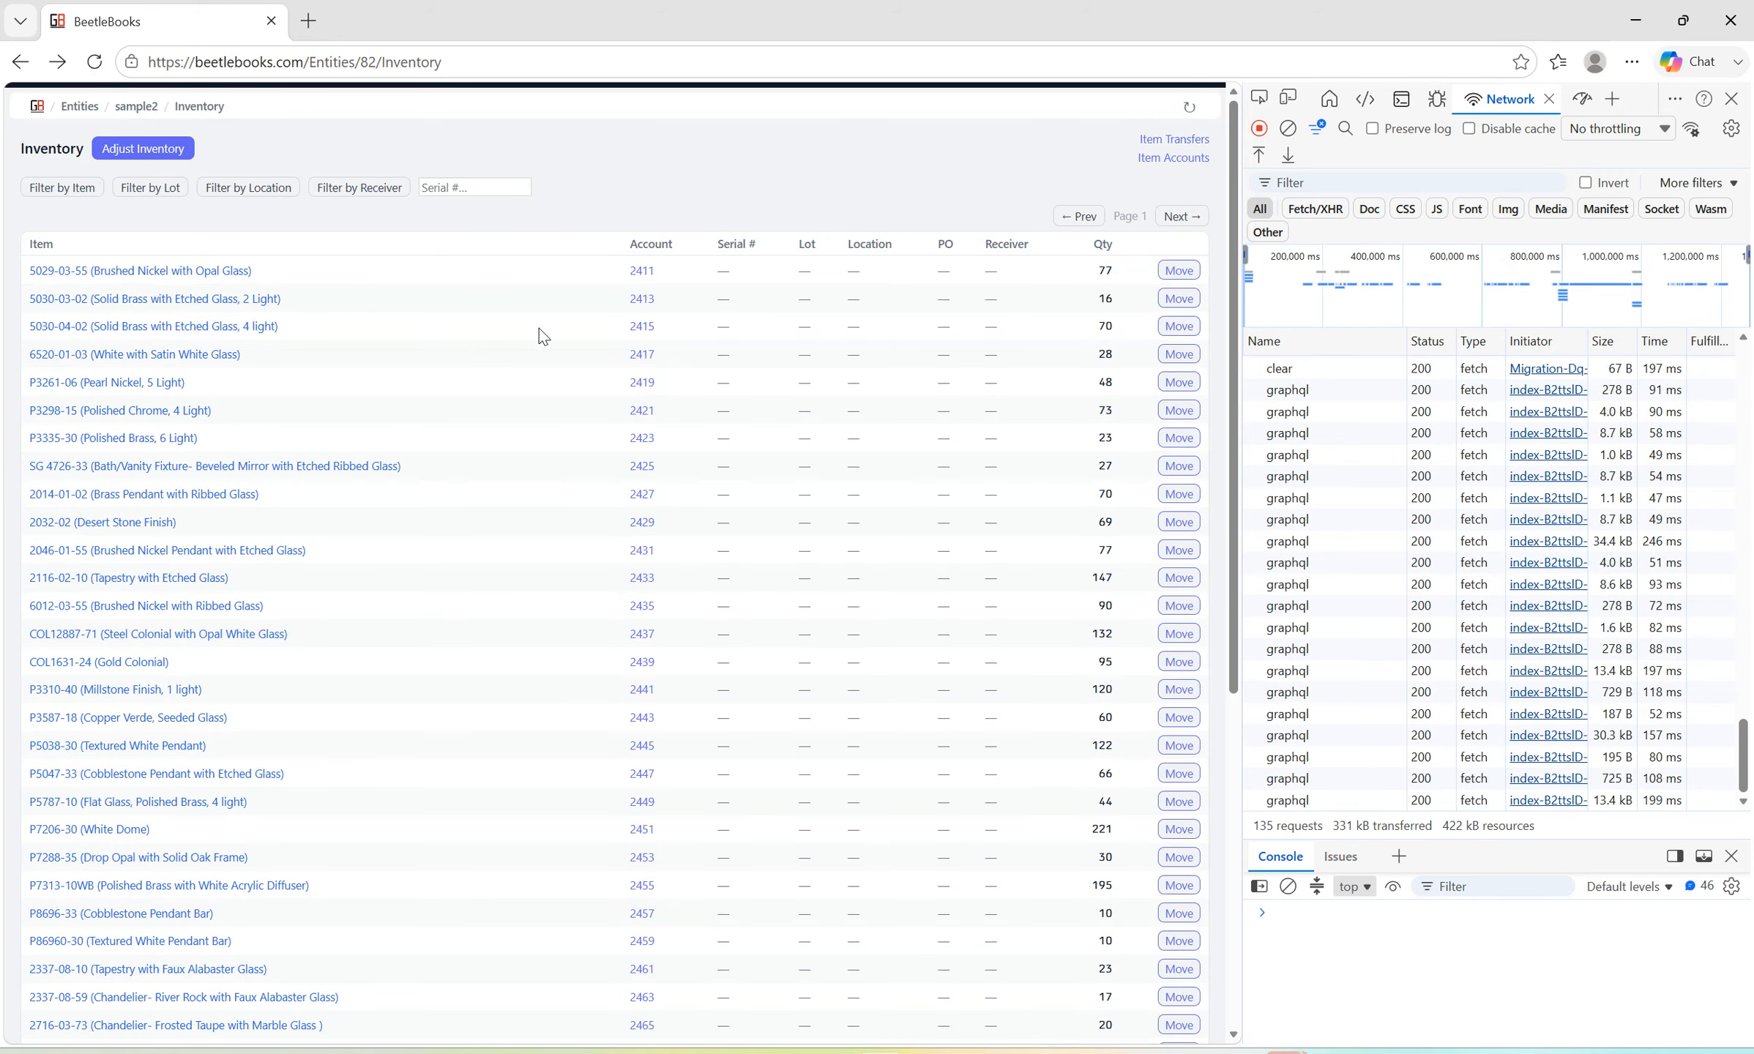
{"action": "scroll", "coordinate": [899, 331], "scroll_direction": "down", "scroll_amount": 8}
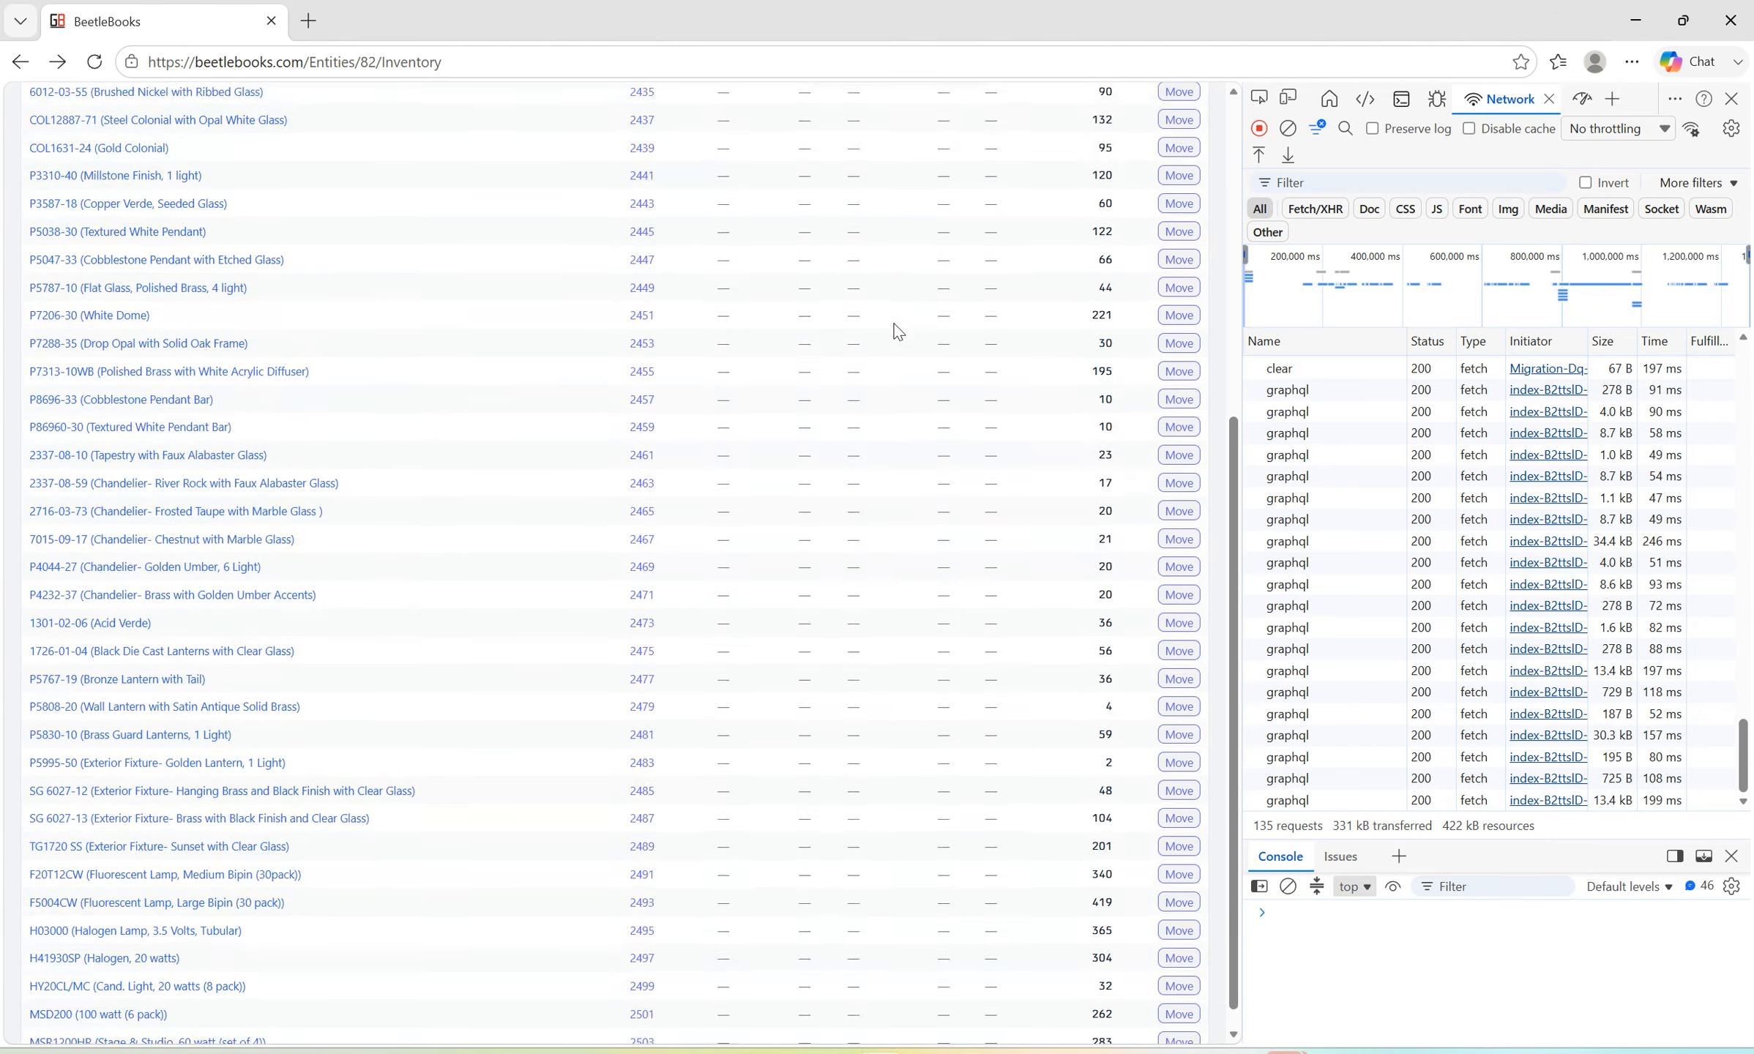
{"action": "scroll", "coordinate": [899, 331], "scroll_direction": "up", "scroll_amount": 8}
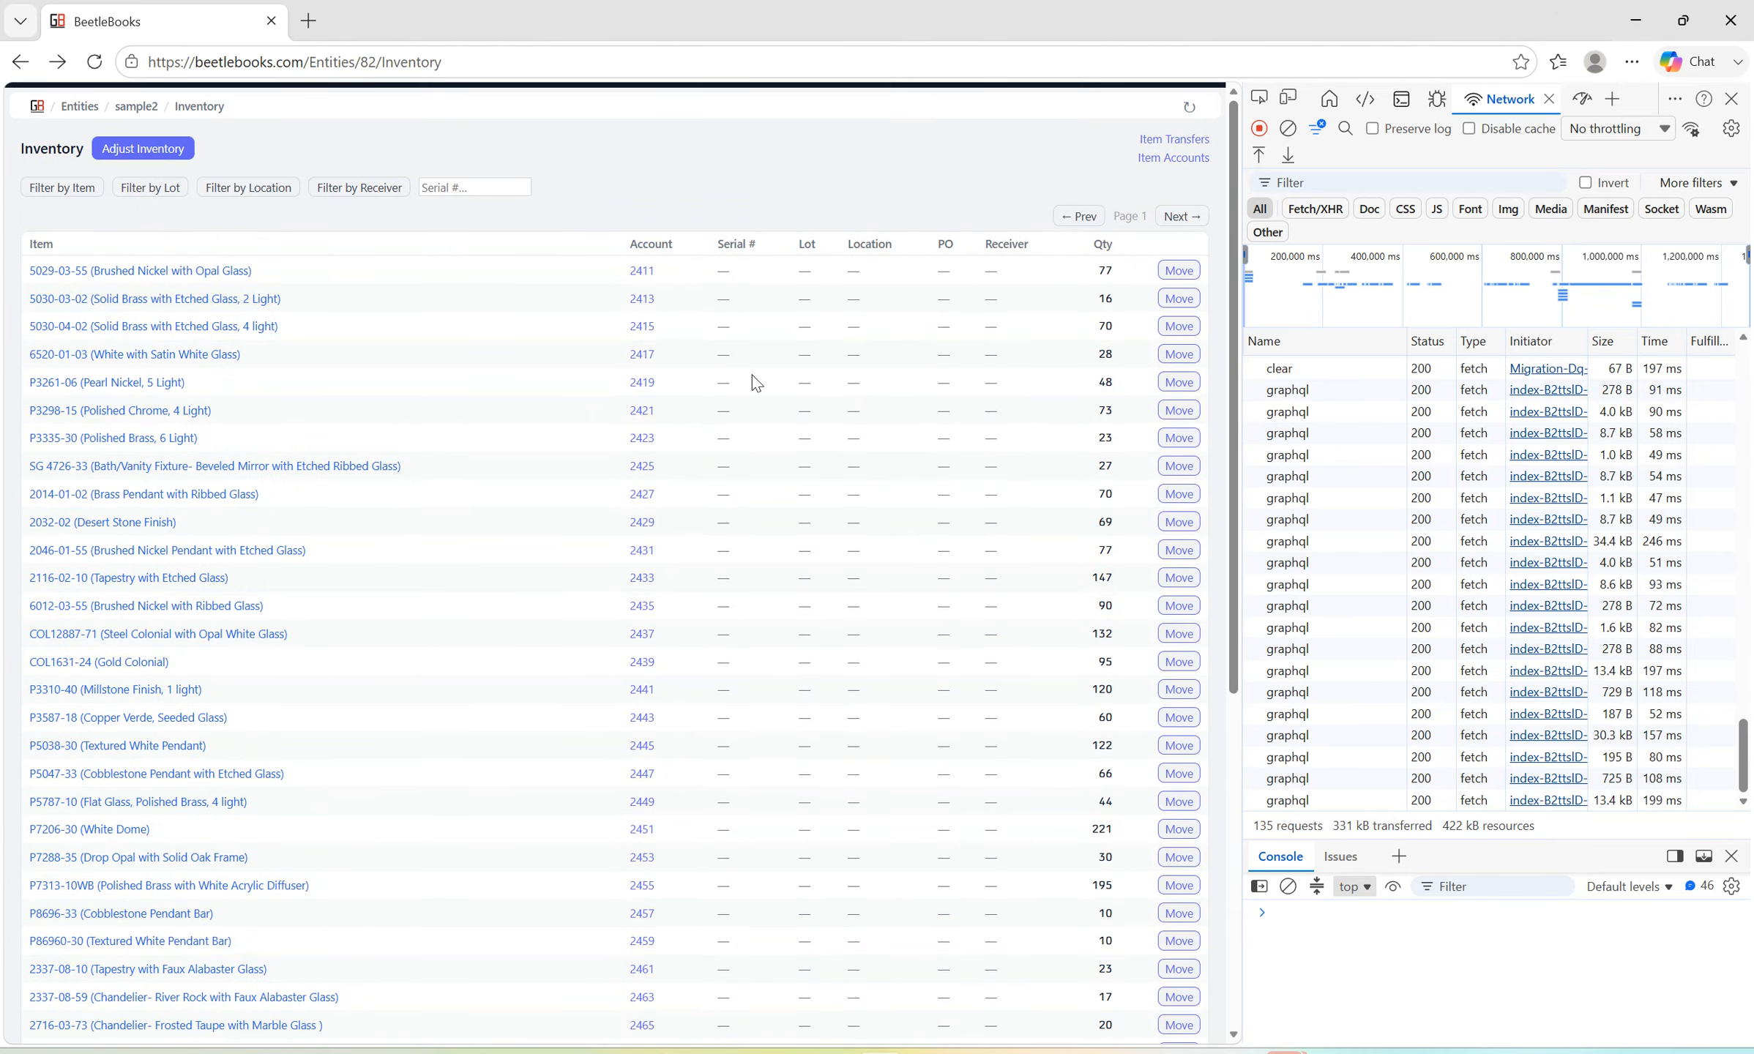
Open the Trial Balance of sample2 and set its date to 11/30/2029.
{"action": "left_click", "coordinate": [136, 106]}
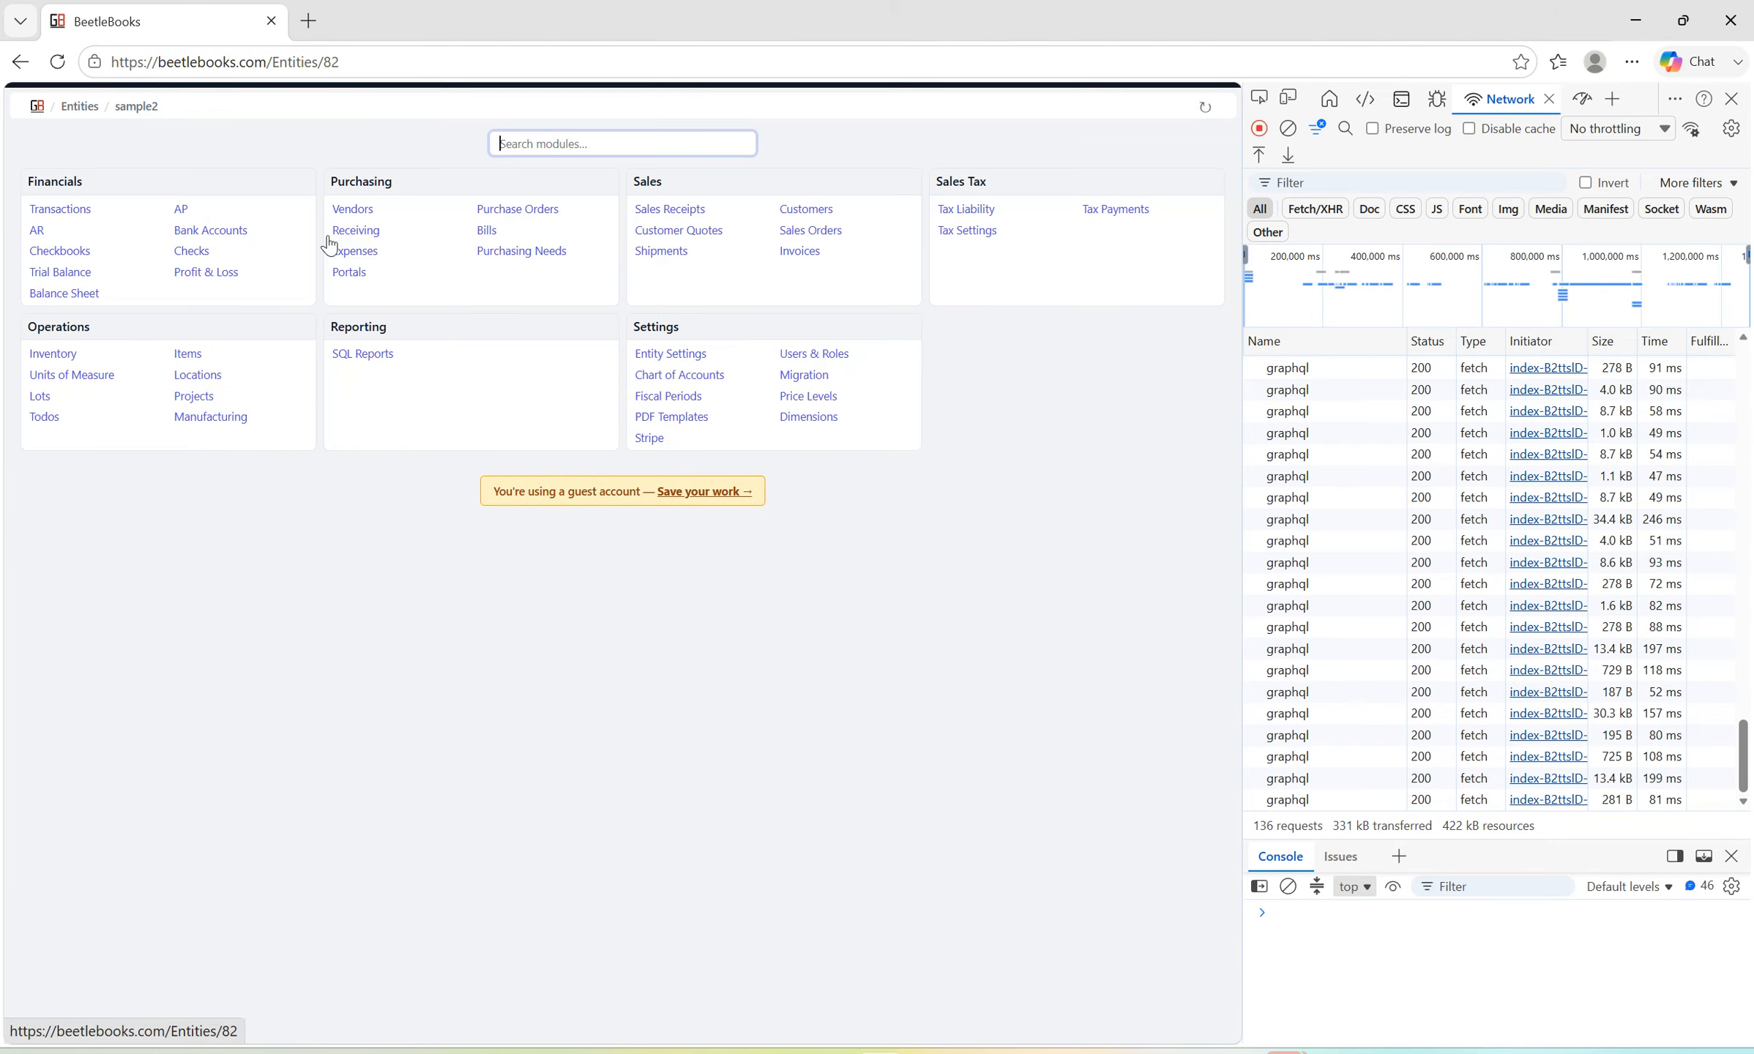
{"action": "type", "text": "bala"}
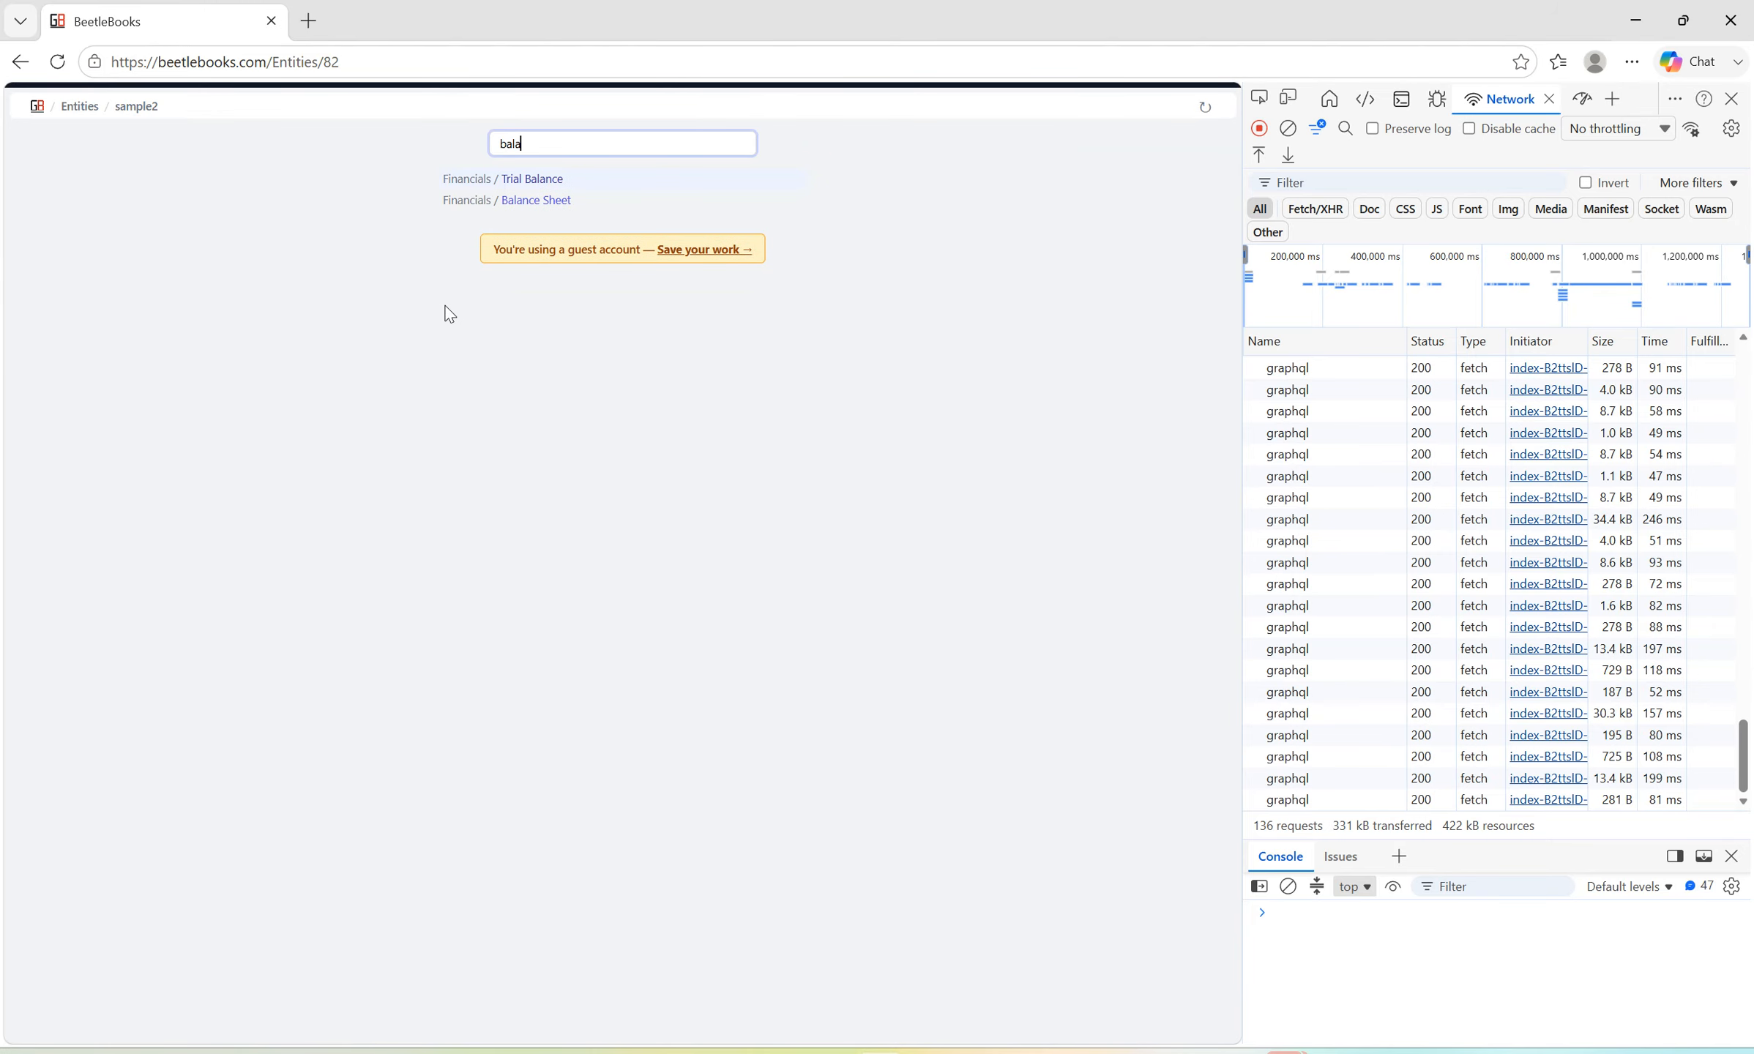
{"action": "key", "text": "Return"}
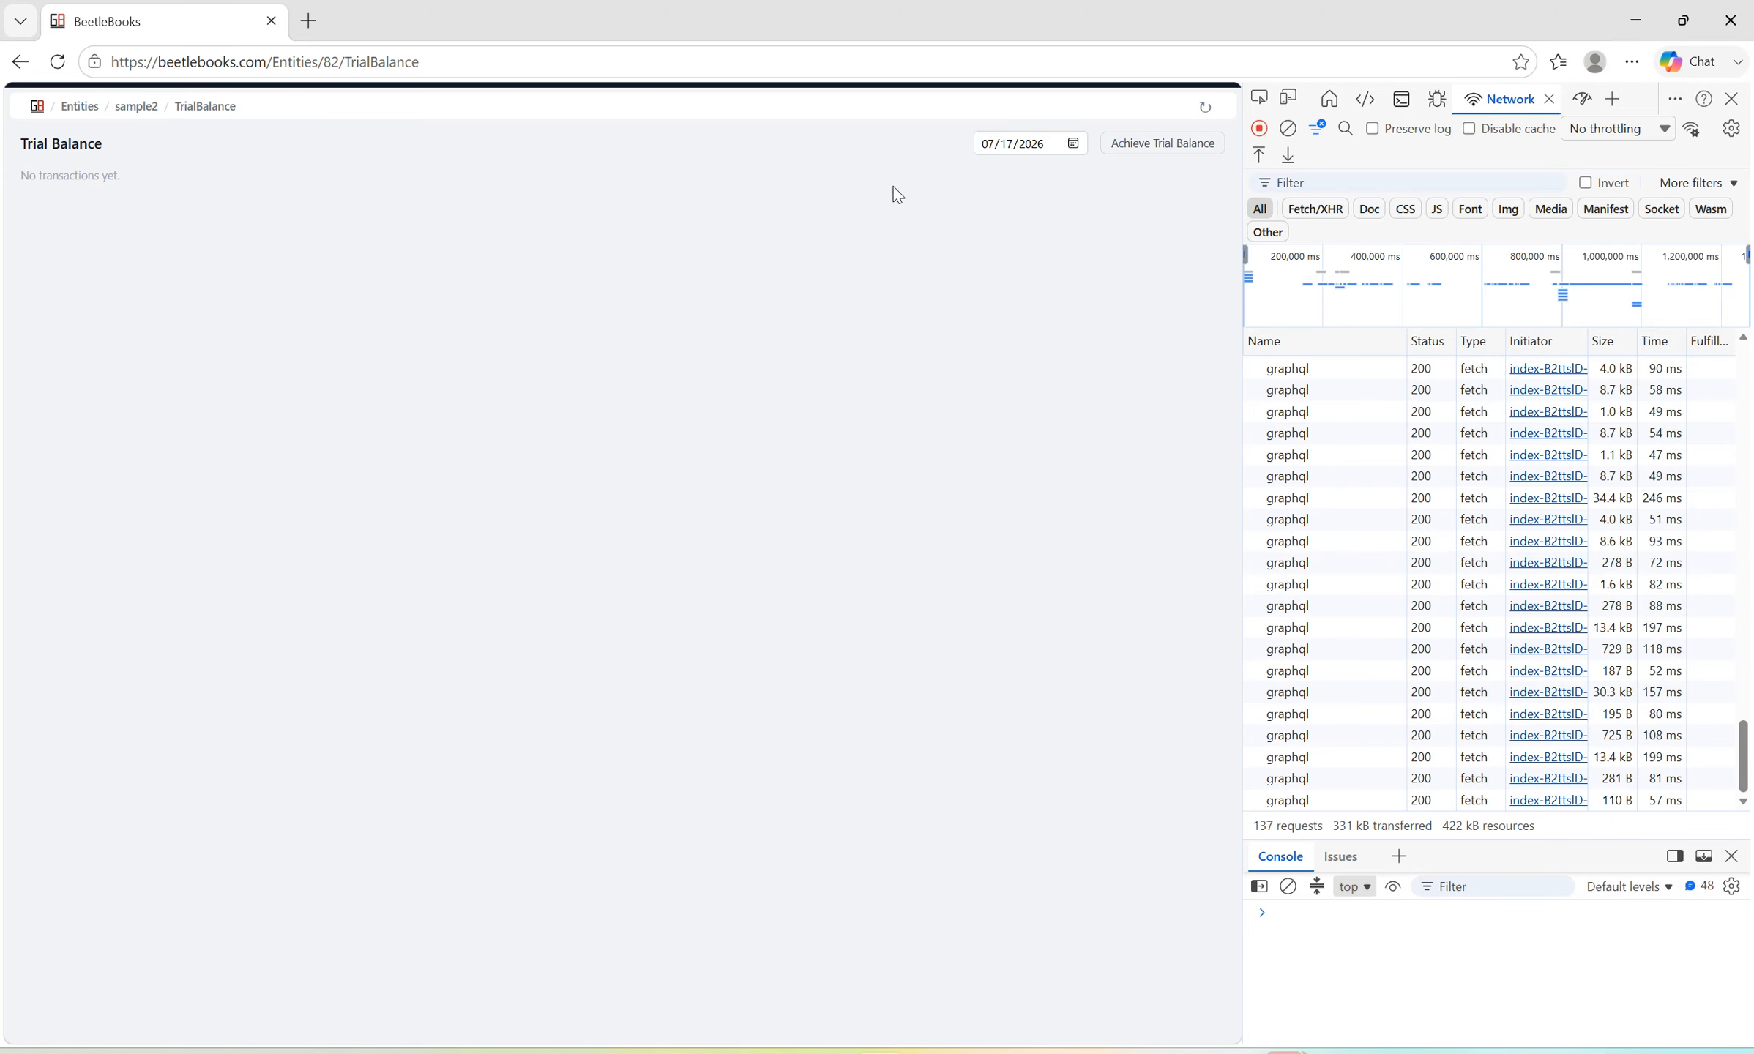
{"action": "left_click", "coordinate": [1074, 144]}
{"action": "left_click", "coordinate": [1041, 181]}
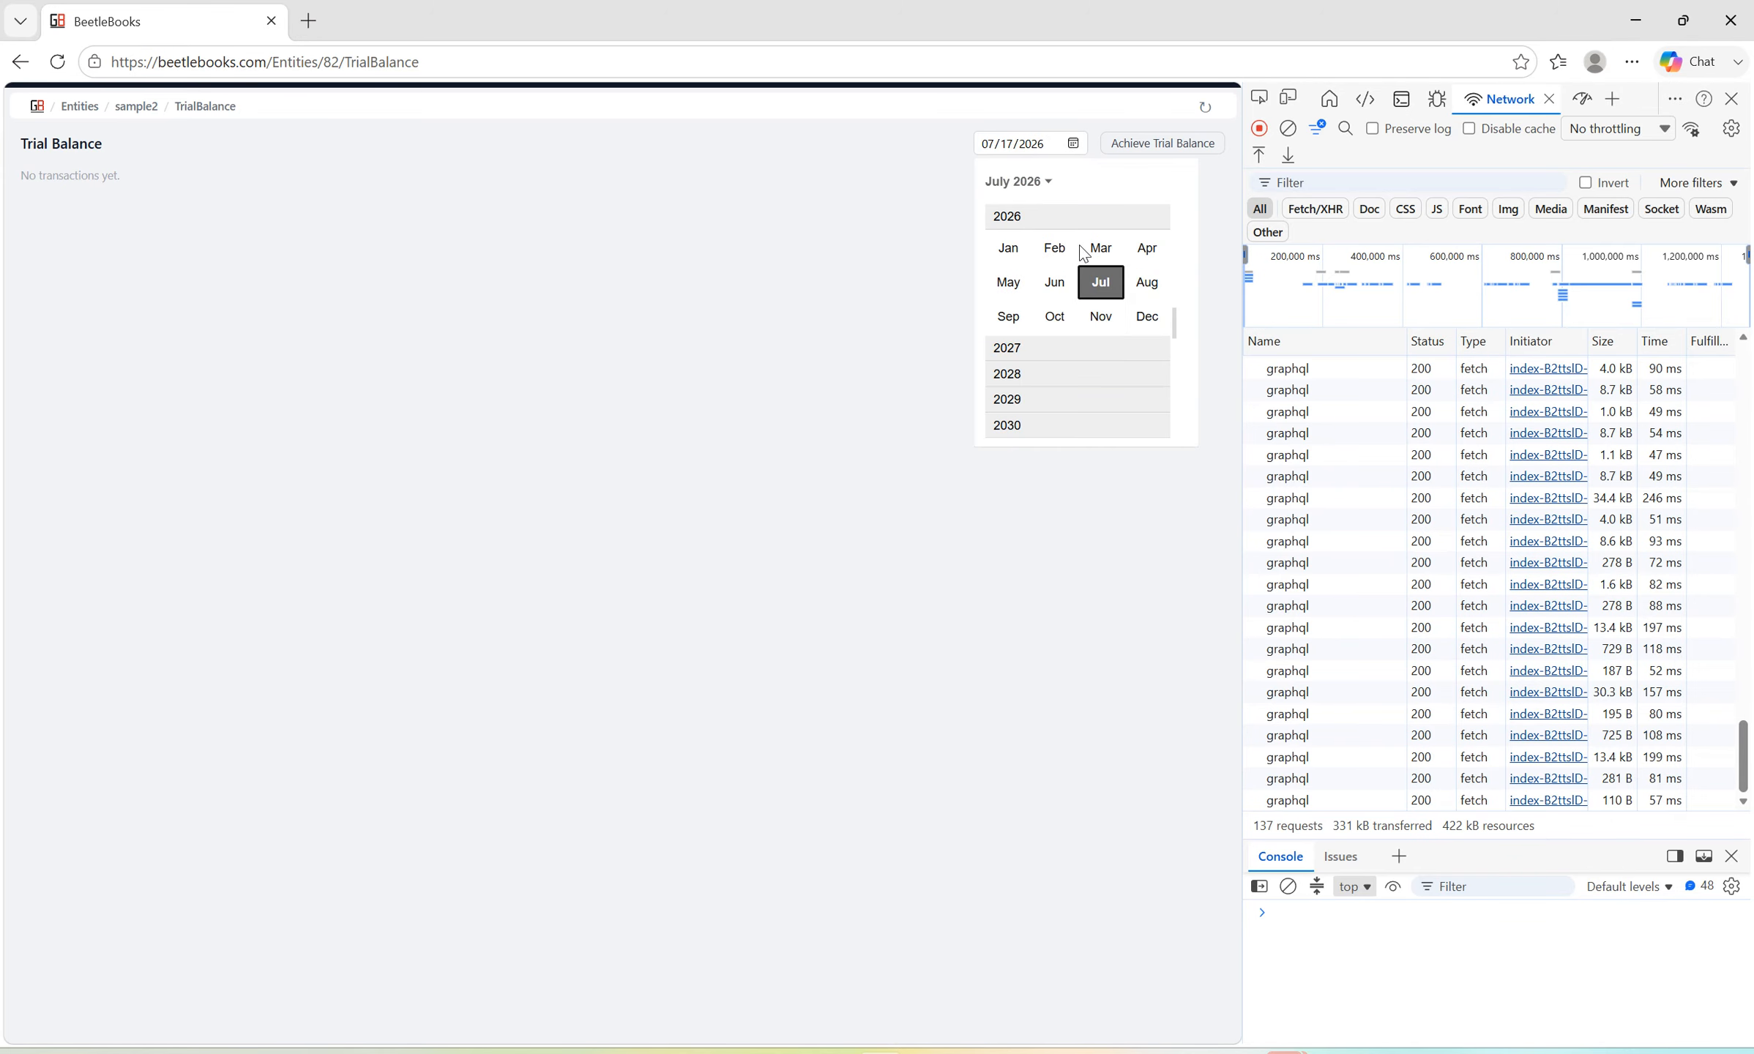
{"action": "left_click", "coordinate": [1028, 399]}
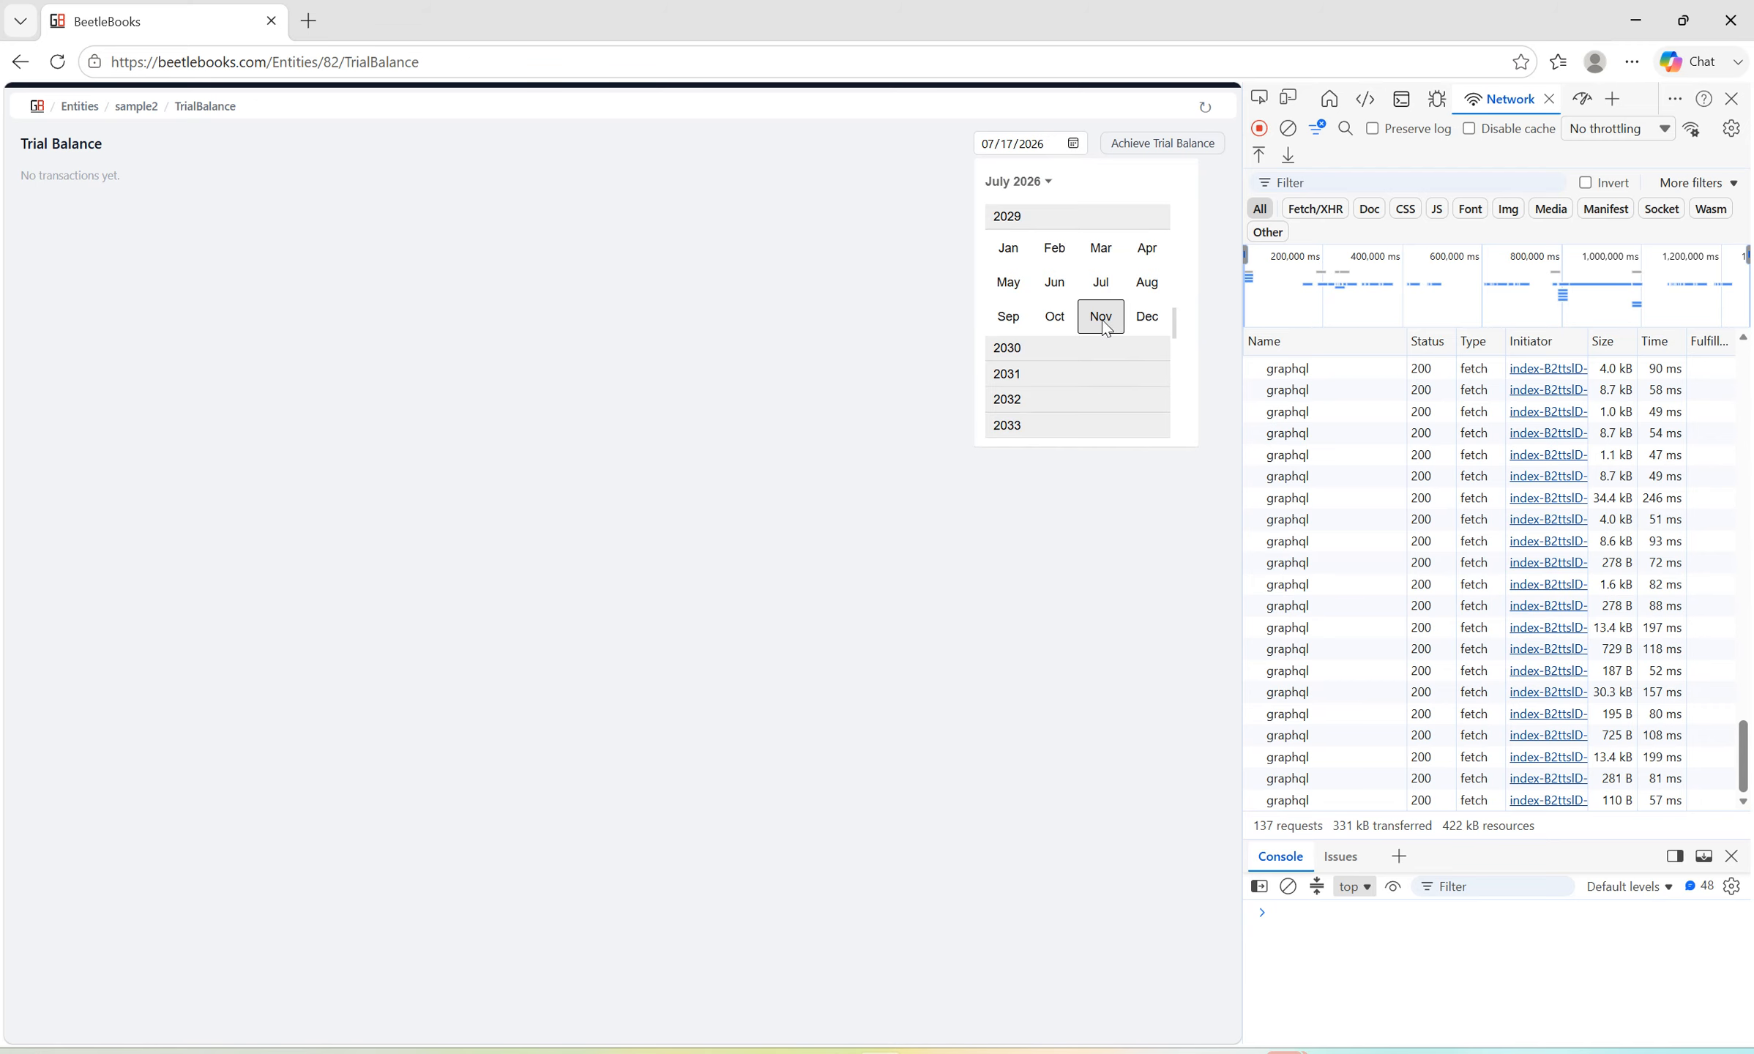
{"action": "left_click", "coordinate": [1101, 316]}
{"action": "left_click", "coordinate": [1144, 361]}
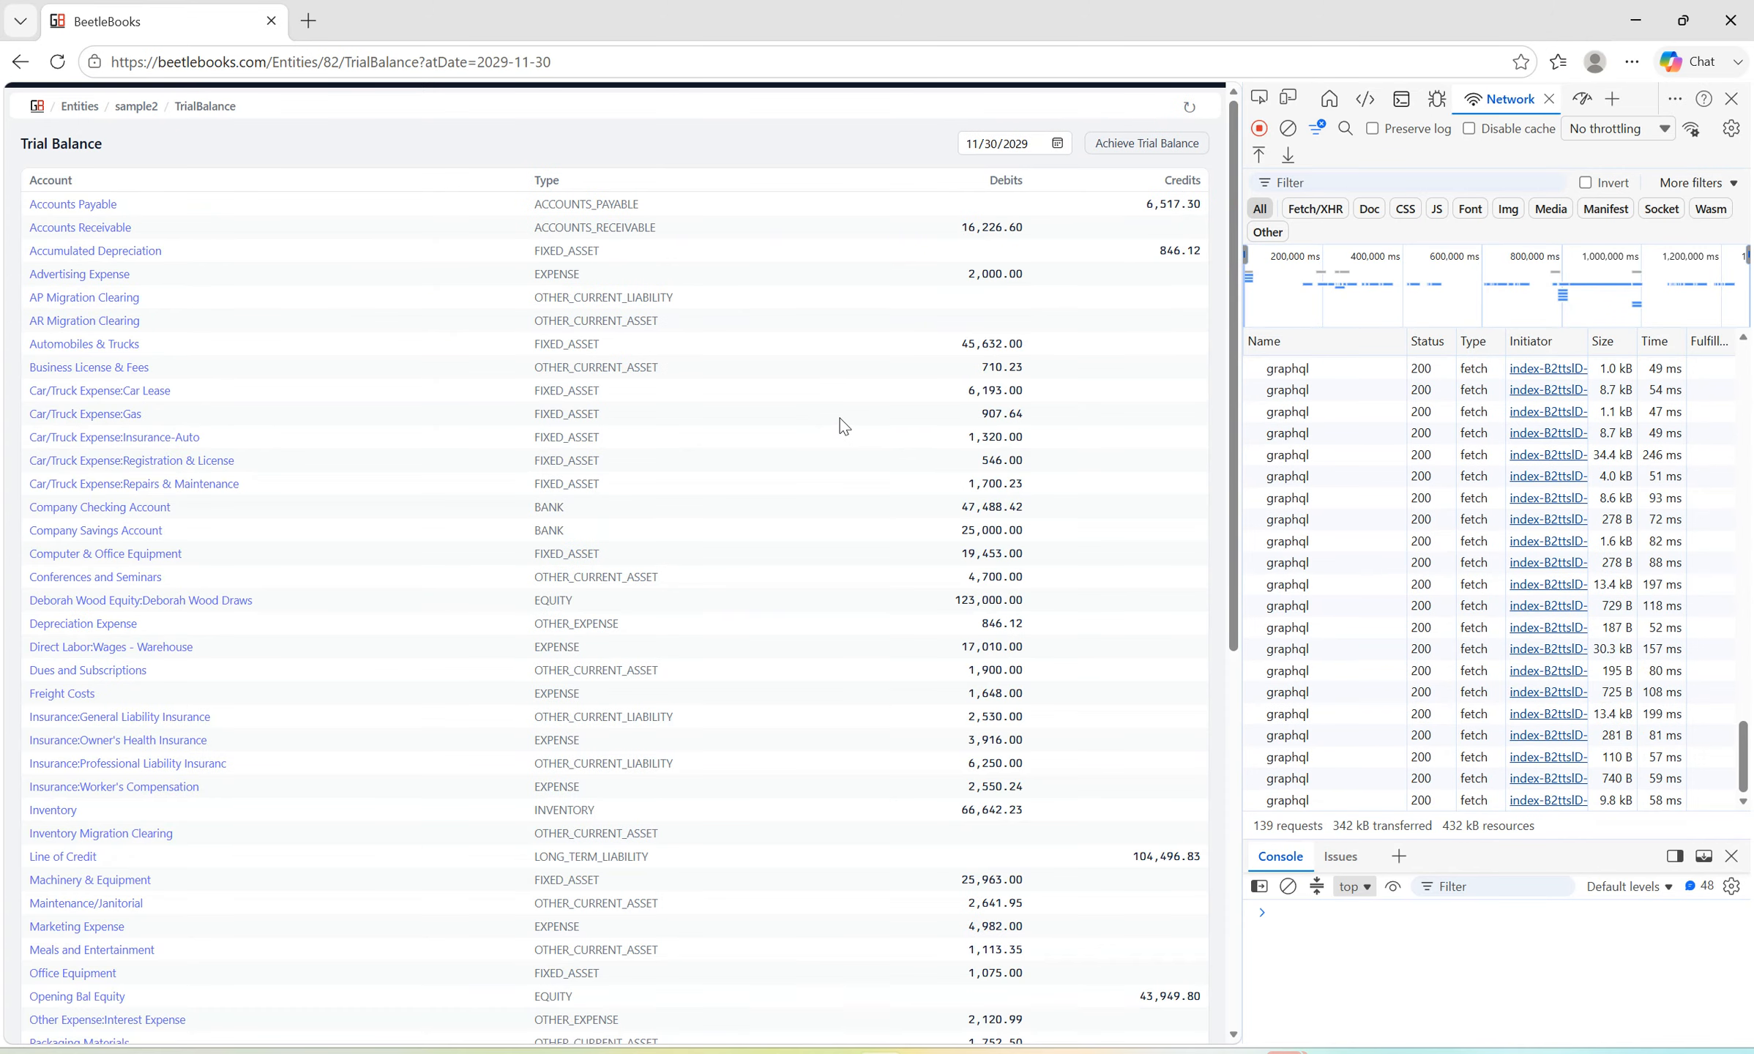
View the trial balance totals, switch to QuickBooks, and close the A/R Aging Detail report without memorizing it.
{"action": "scroll", "coordinate": [843, 426], "scroll_direction": "down", "scroll_amount": 9}
{"action": "key", "text": "alt+Tab"}
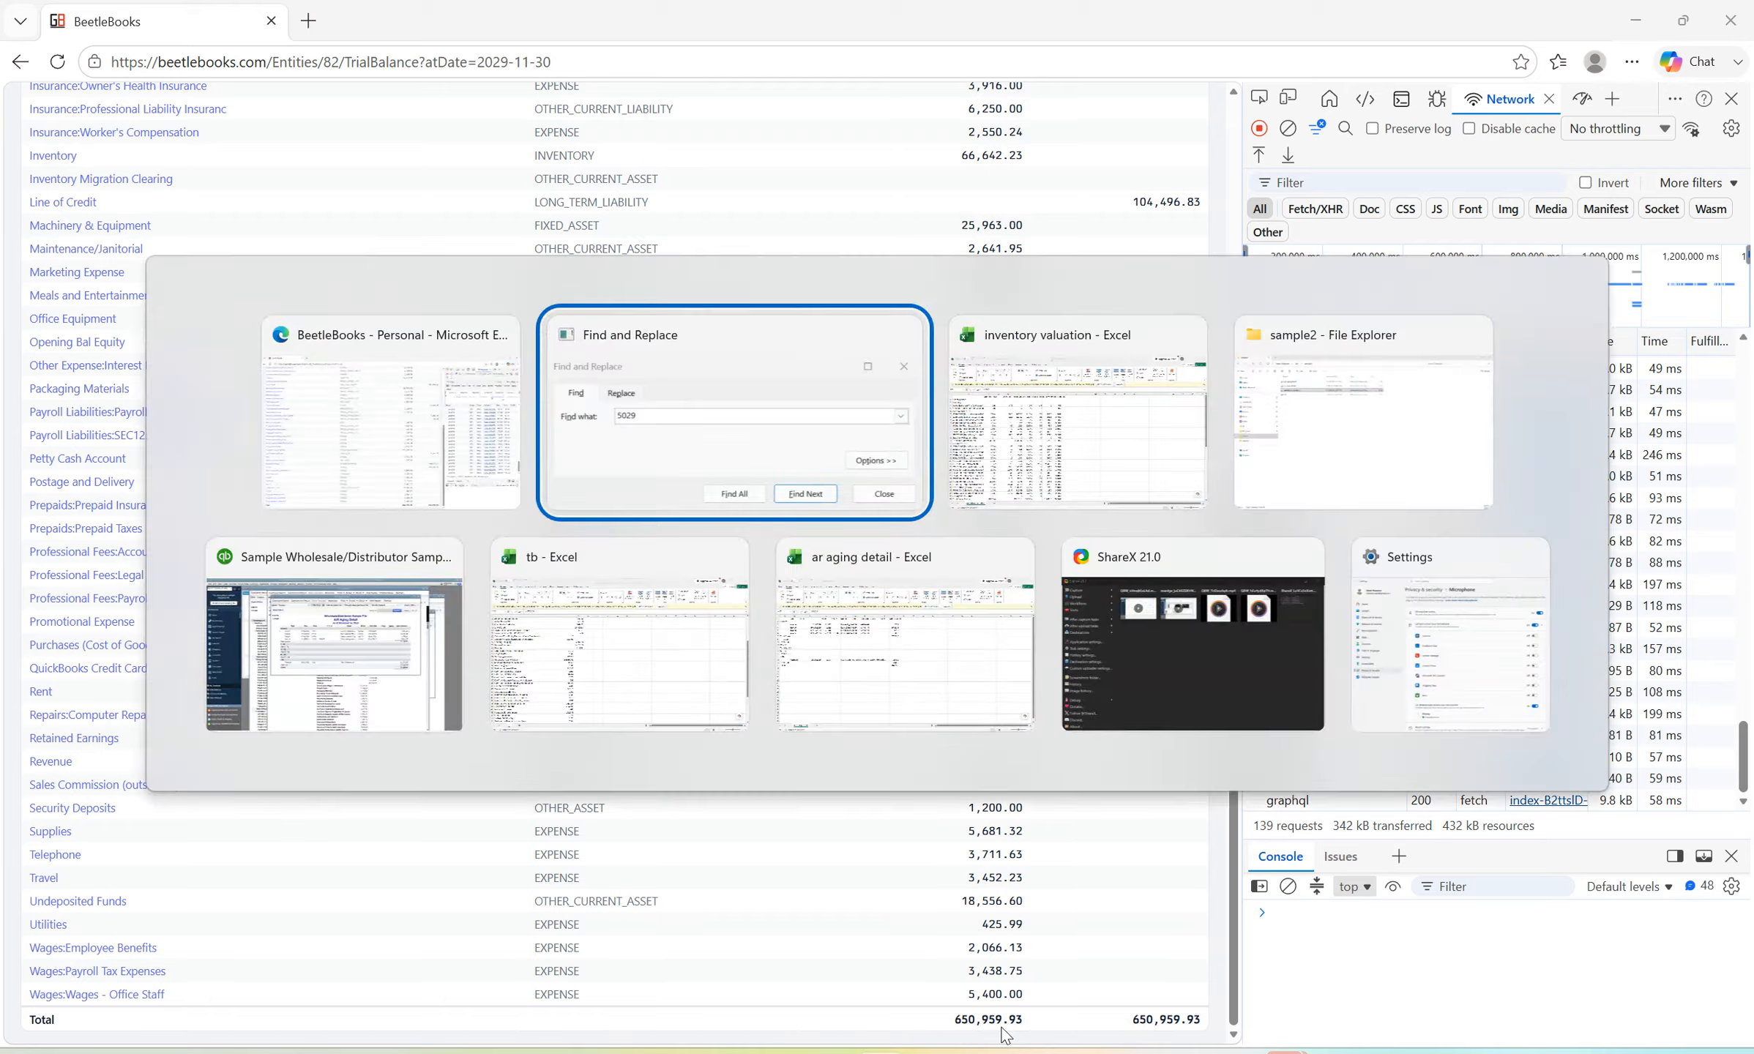
{"action": "key", "text": "alt+Tab"}
{"action": "key", "text": "alt+Tab"}
{"action": "key", "text": "alt+Tab"}
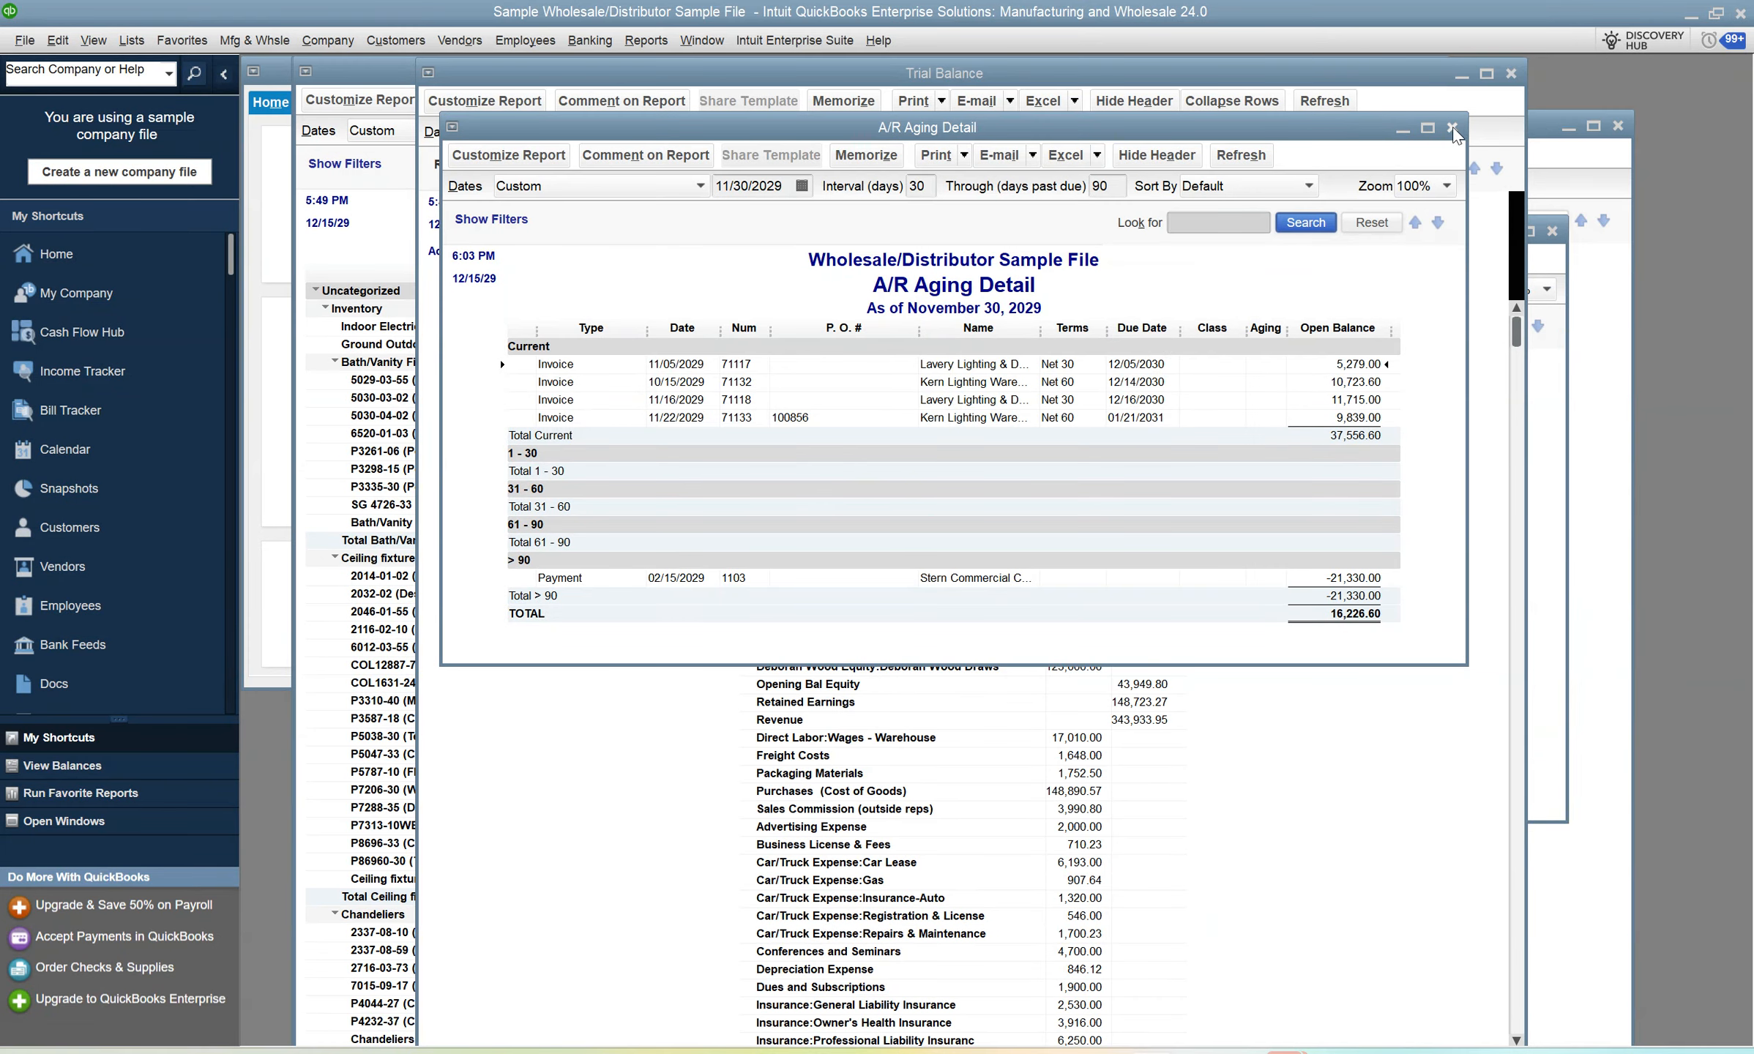
{"action": "left_click", "coordinate": [1453, 128]}
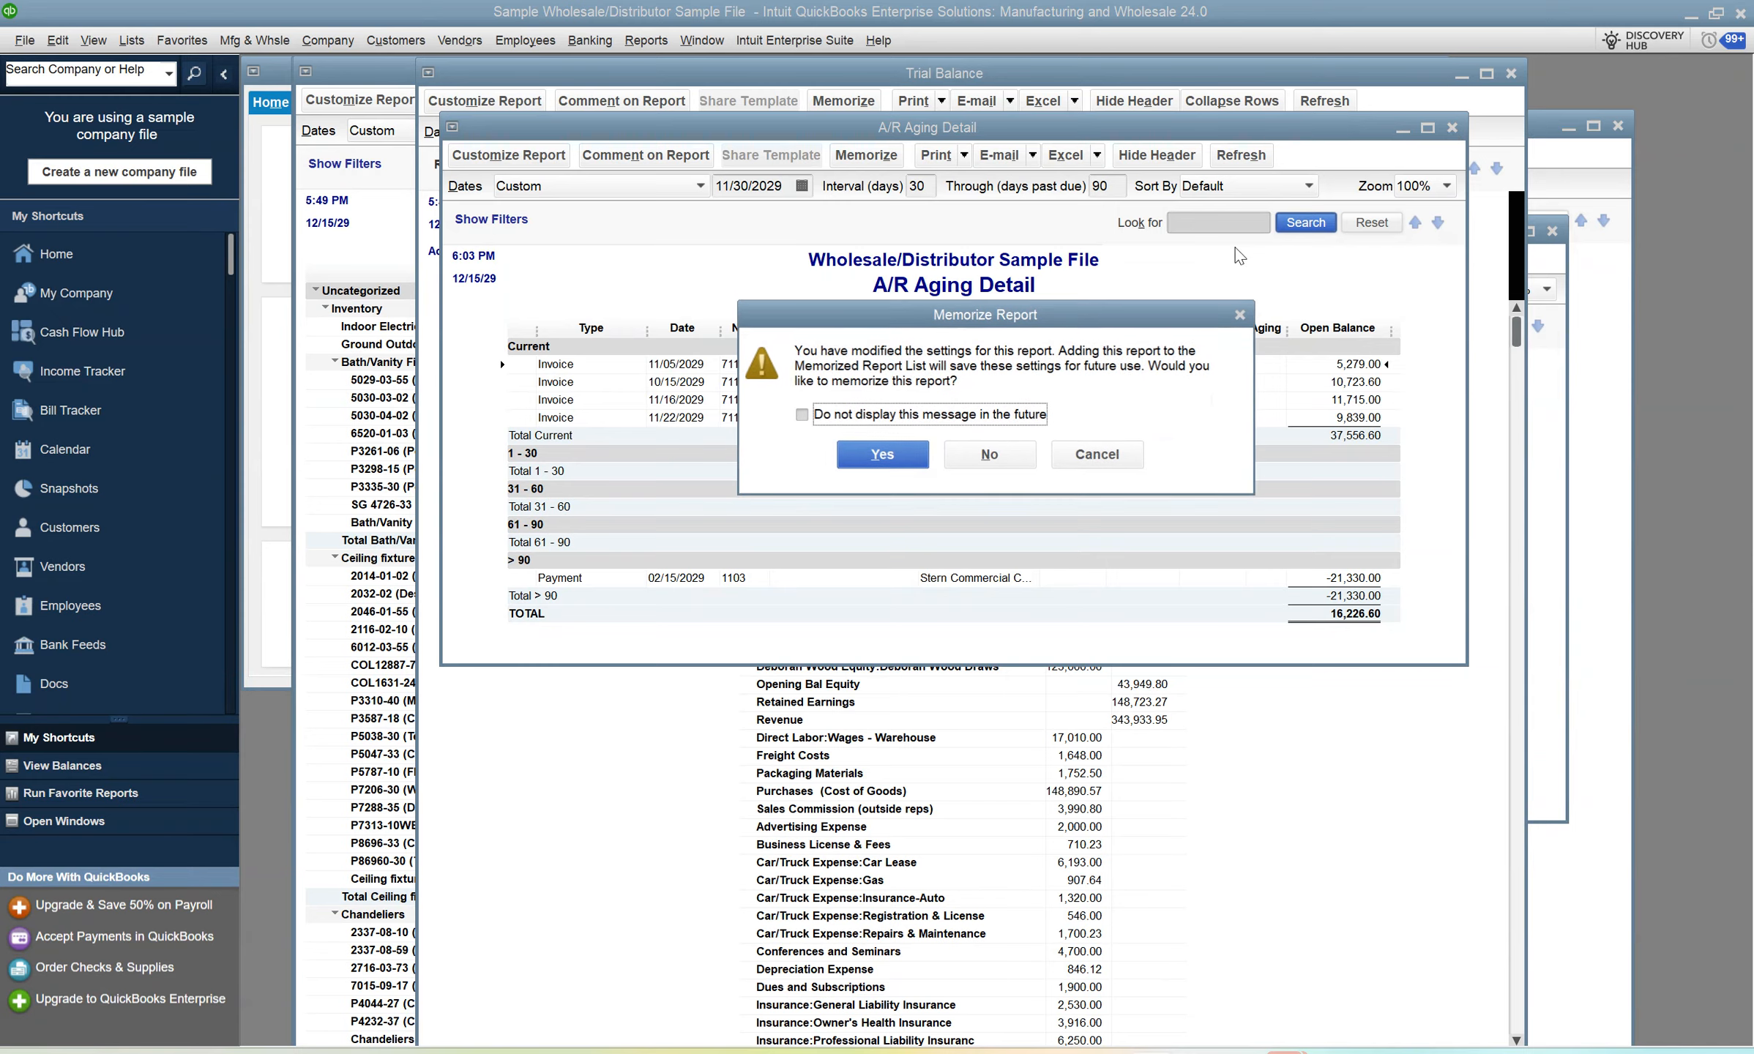
{"action": "left_click", "coordinate": [952, 450]}
Compare the debit and credit totals of the QuickBooks Trial Balance with those in BeetleBooks.
{"action": "scroll", "coordinate": [1140, 317], "scroll_direction": "down", "scroll_amount": 8}
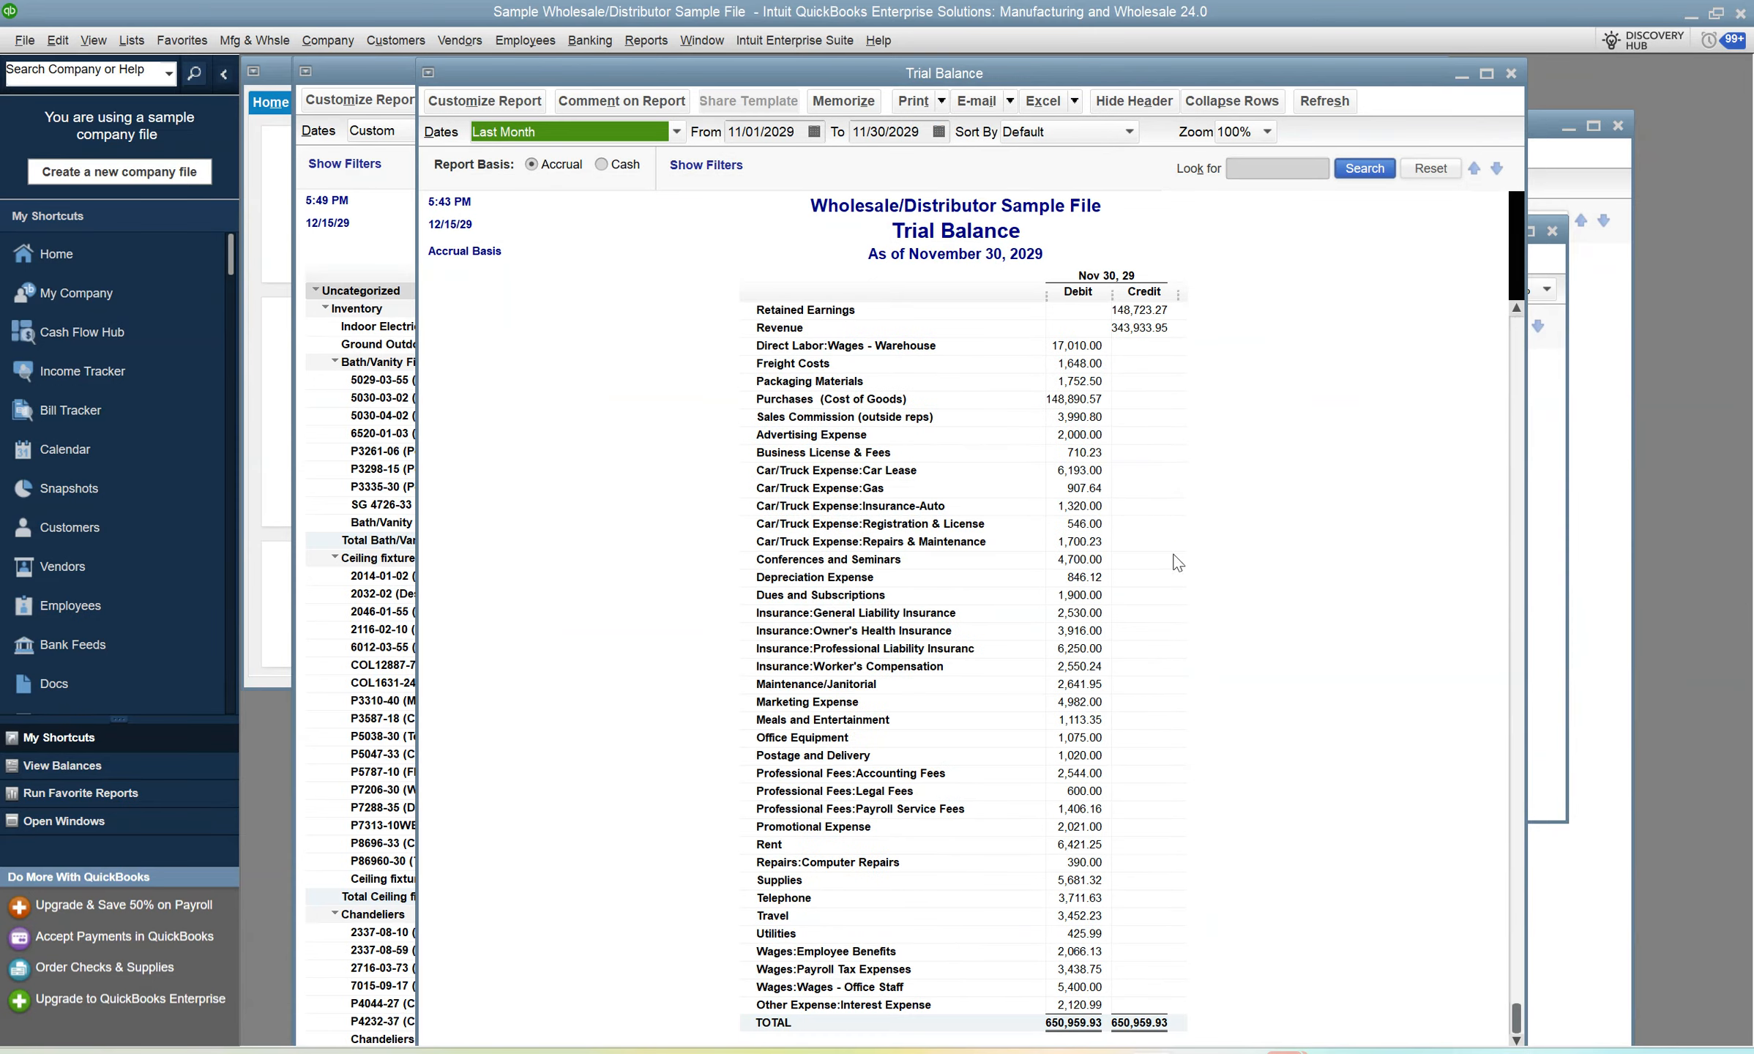
{"action": "key", "text": "alt+Tab"}
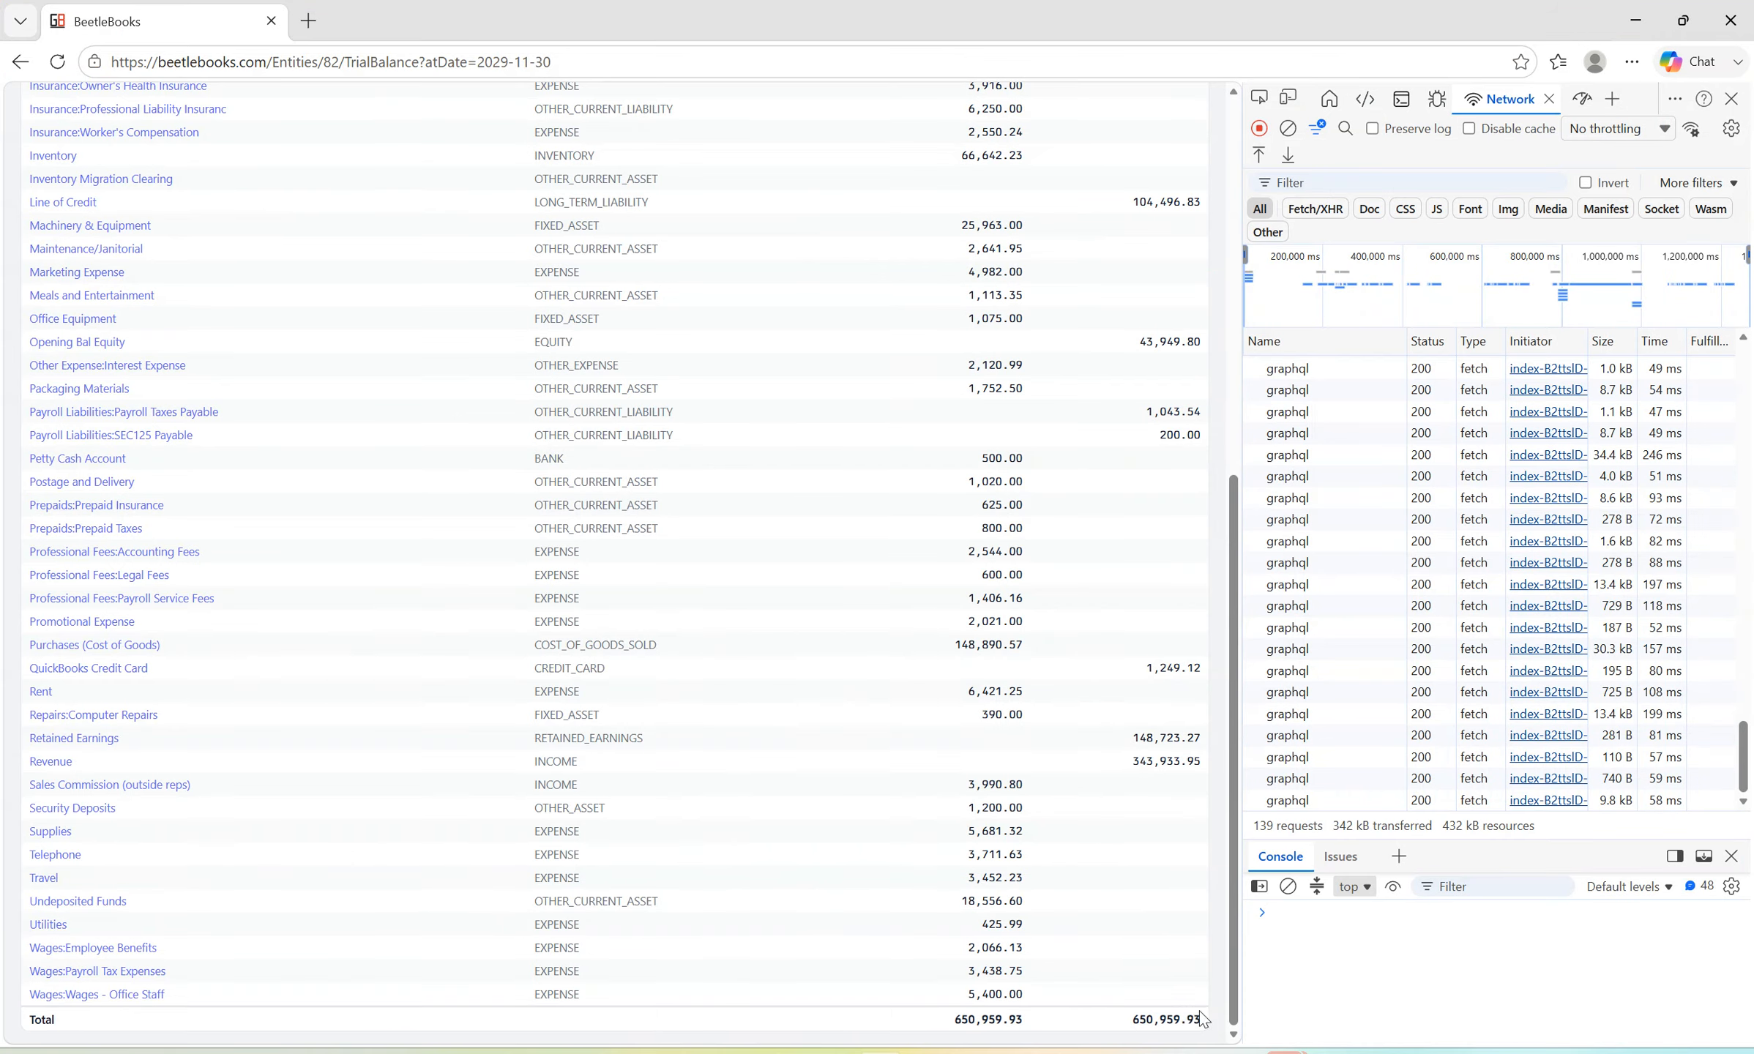
{"action": "scroll", "coordinate": [608, 575], "scroll_direction": "up", "scroll_amount": 10}
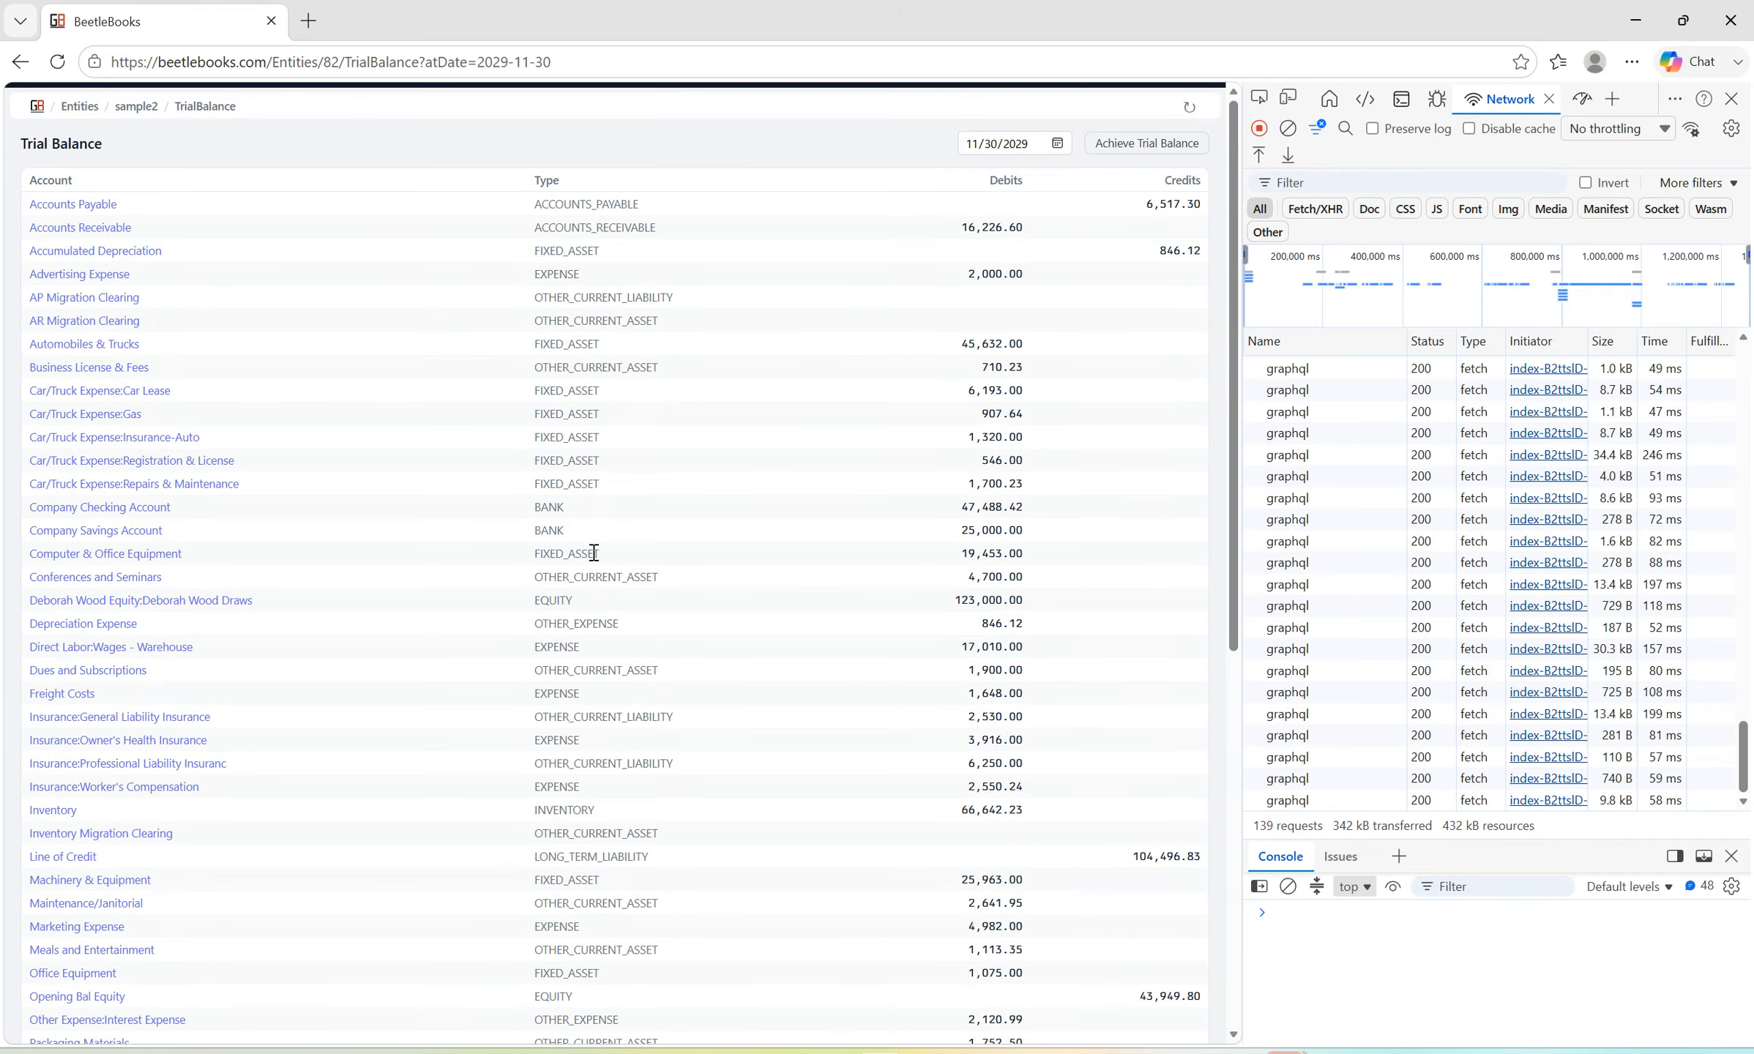
Open the Balance Sheet of sample2 and set its date to 11/30/2029.
{"action": "left_click", "coordinate": [136, 107]}
{"action": "type", "text": "balan"}
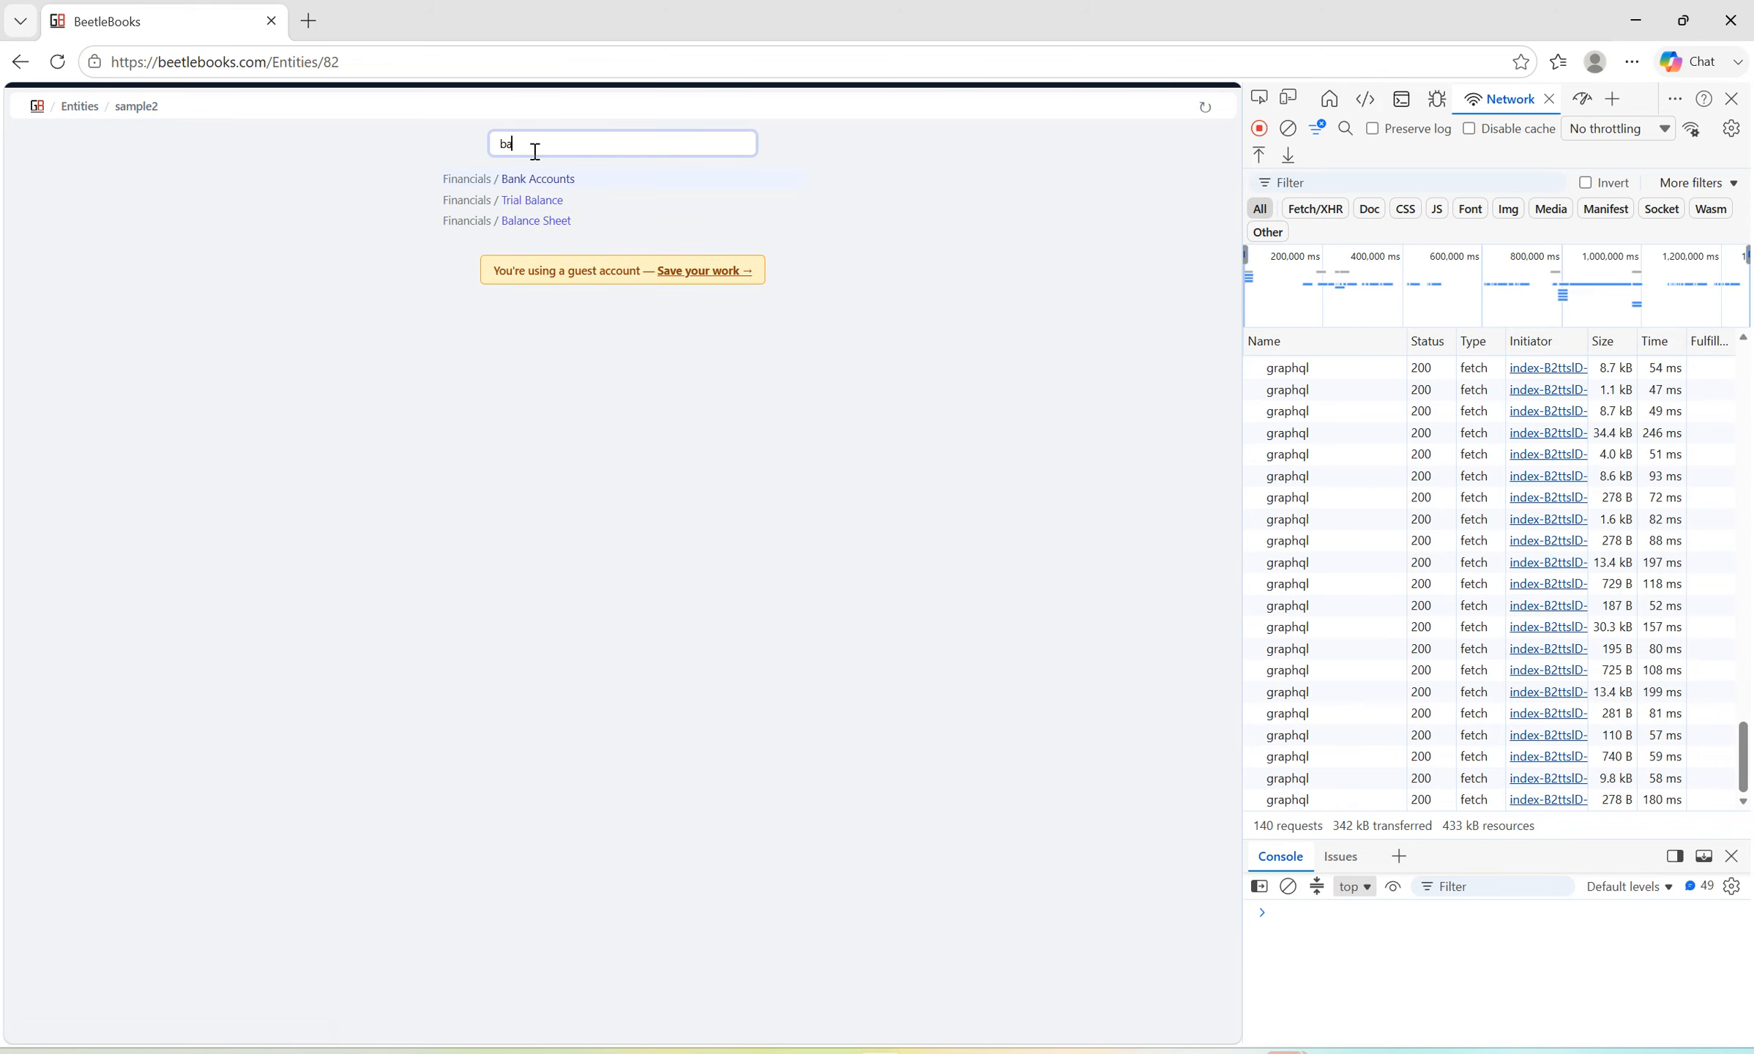
{"action": "key", "text": "Tab"}
{"action": "key", "text": "Tab"}
{"action": "key", "text": "Return"}
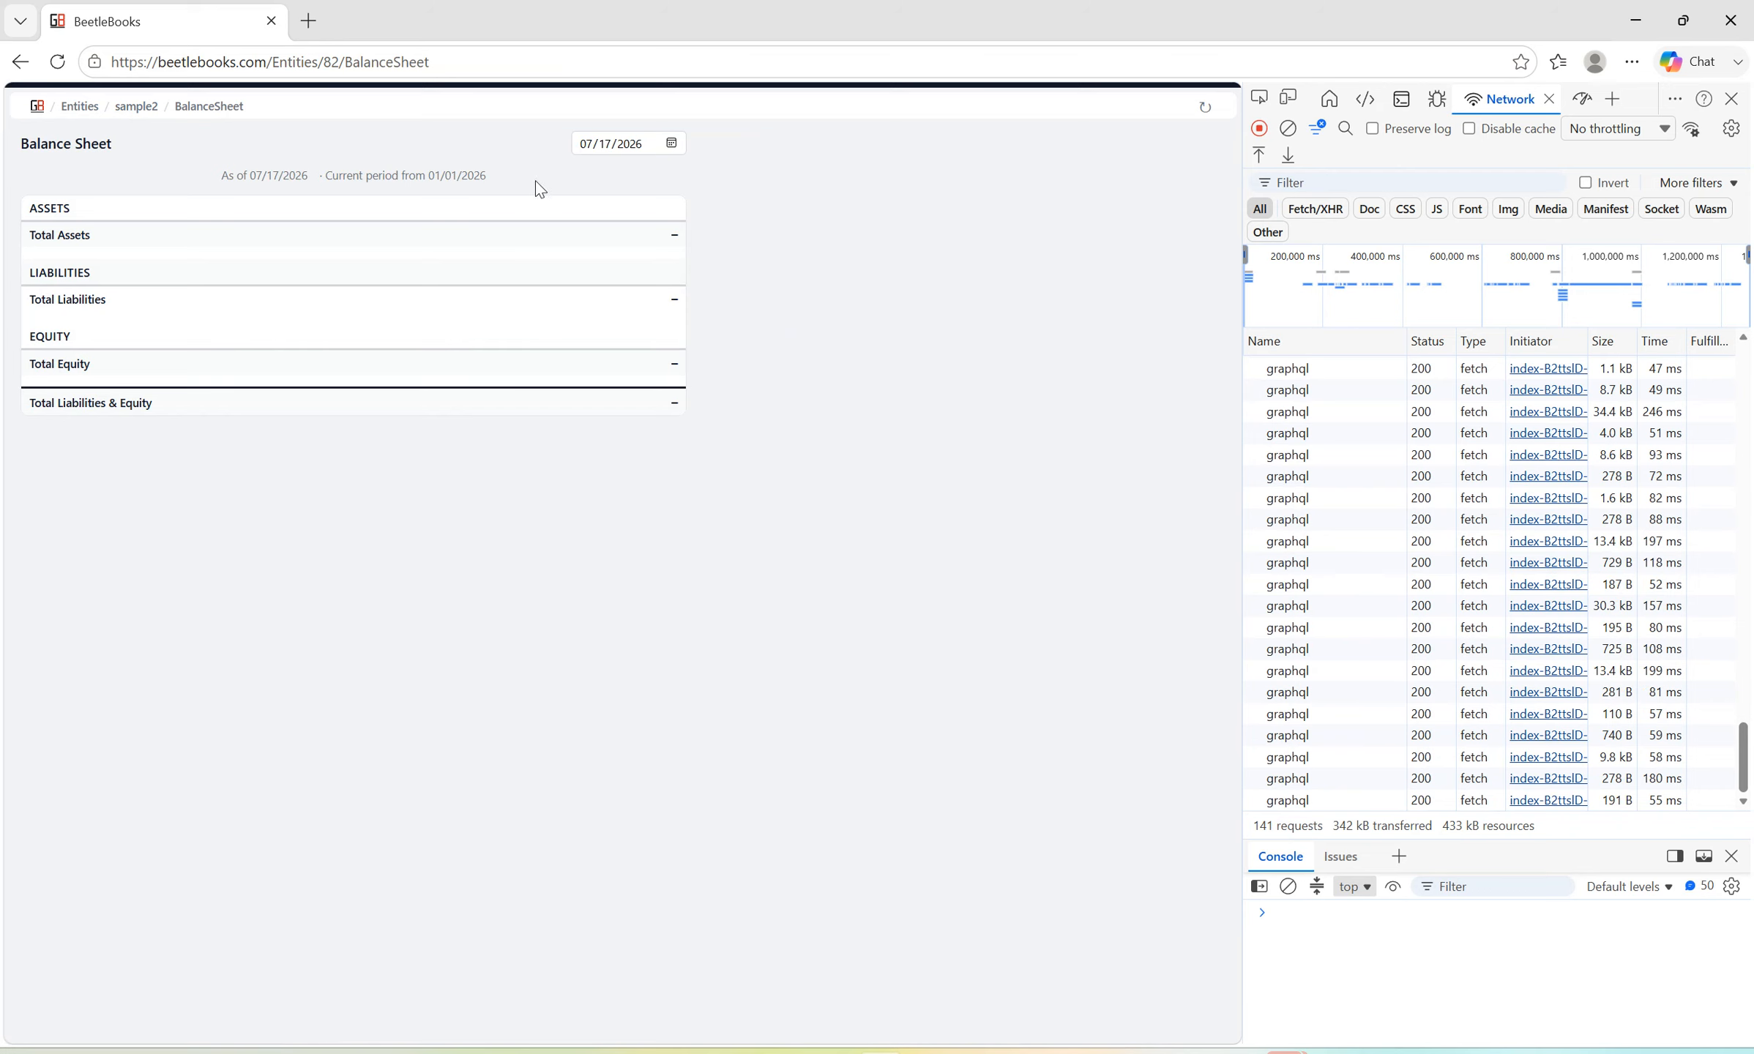
{"action": "left_click", "coordinate": [671, 143]}
{"action": "left_click", "coordinate": [643, 183]}
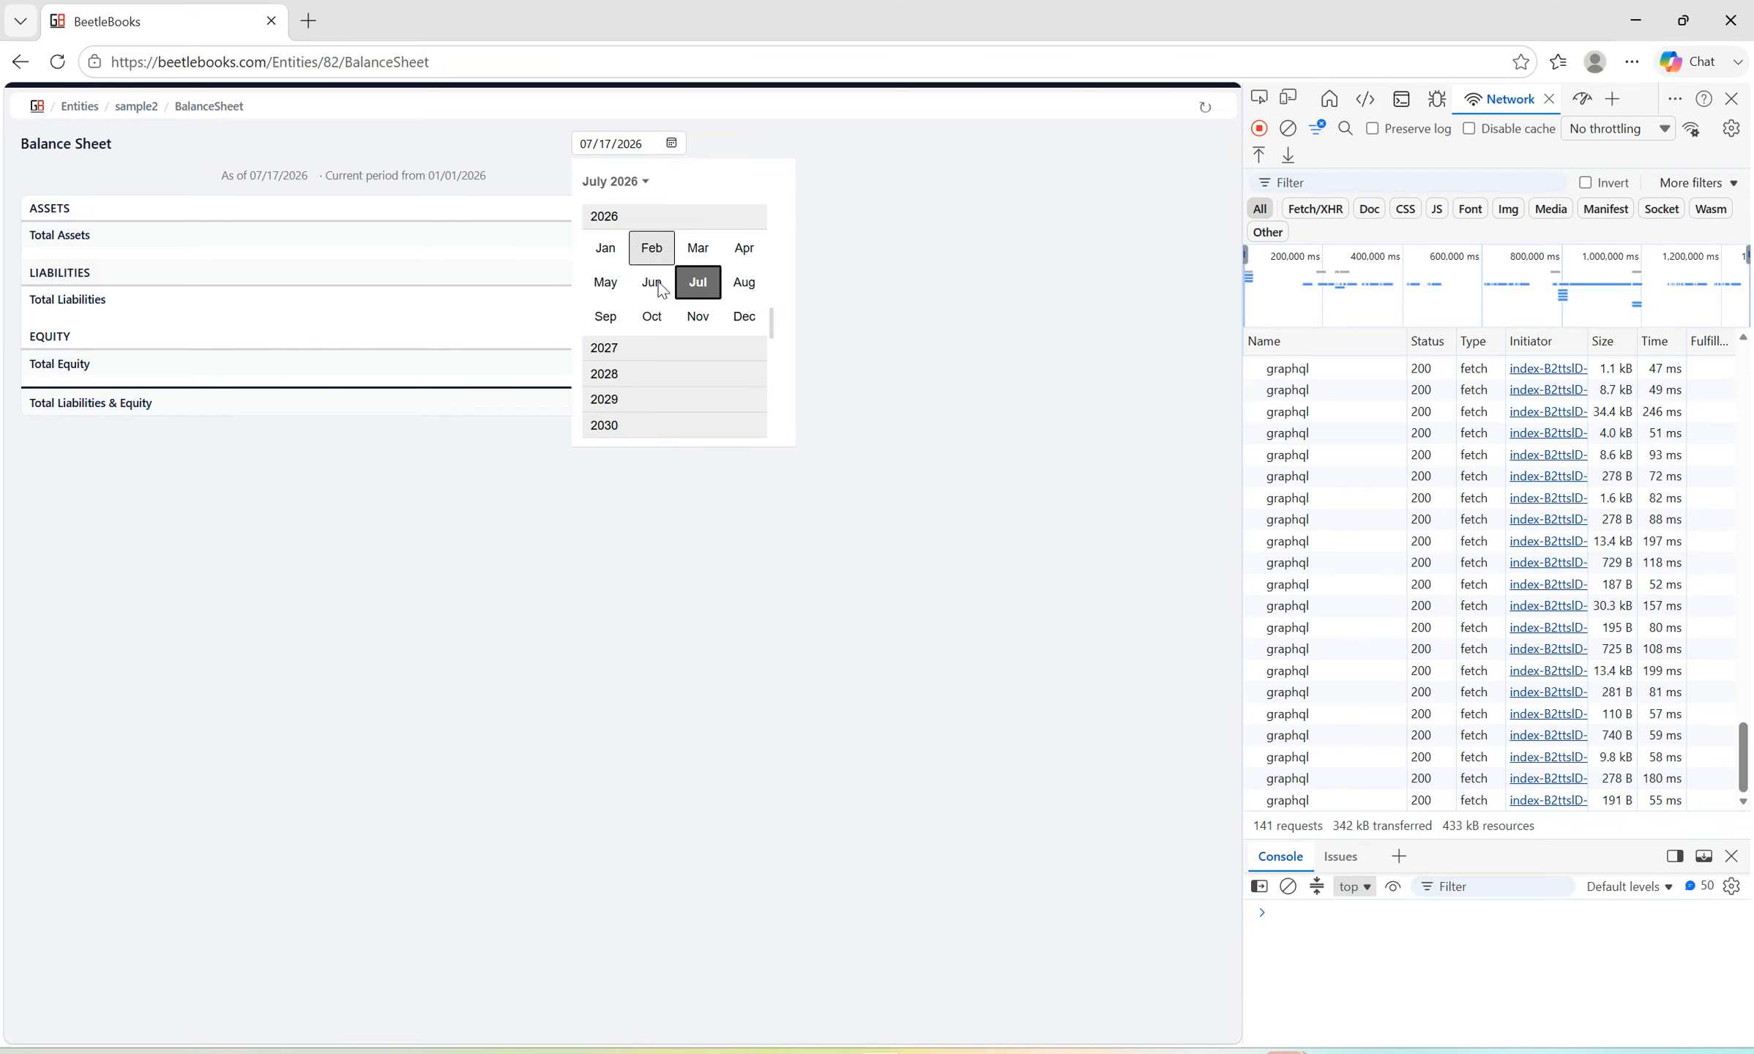
{"action": "left_click", "coordinate": [640, 399]}
{"action": "left_click", "coordinate": [700, 317]}
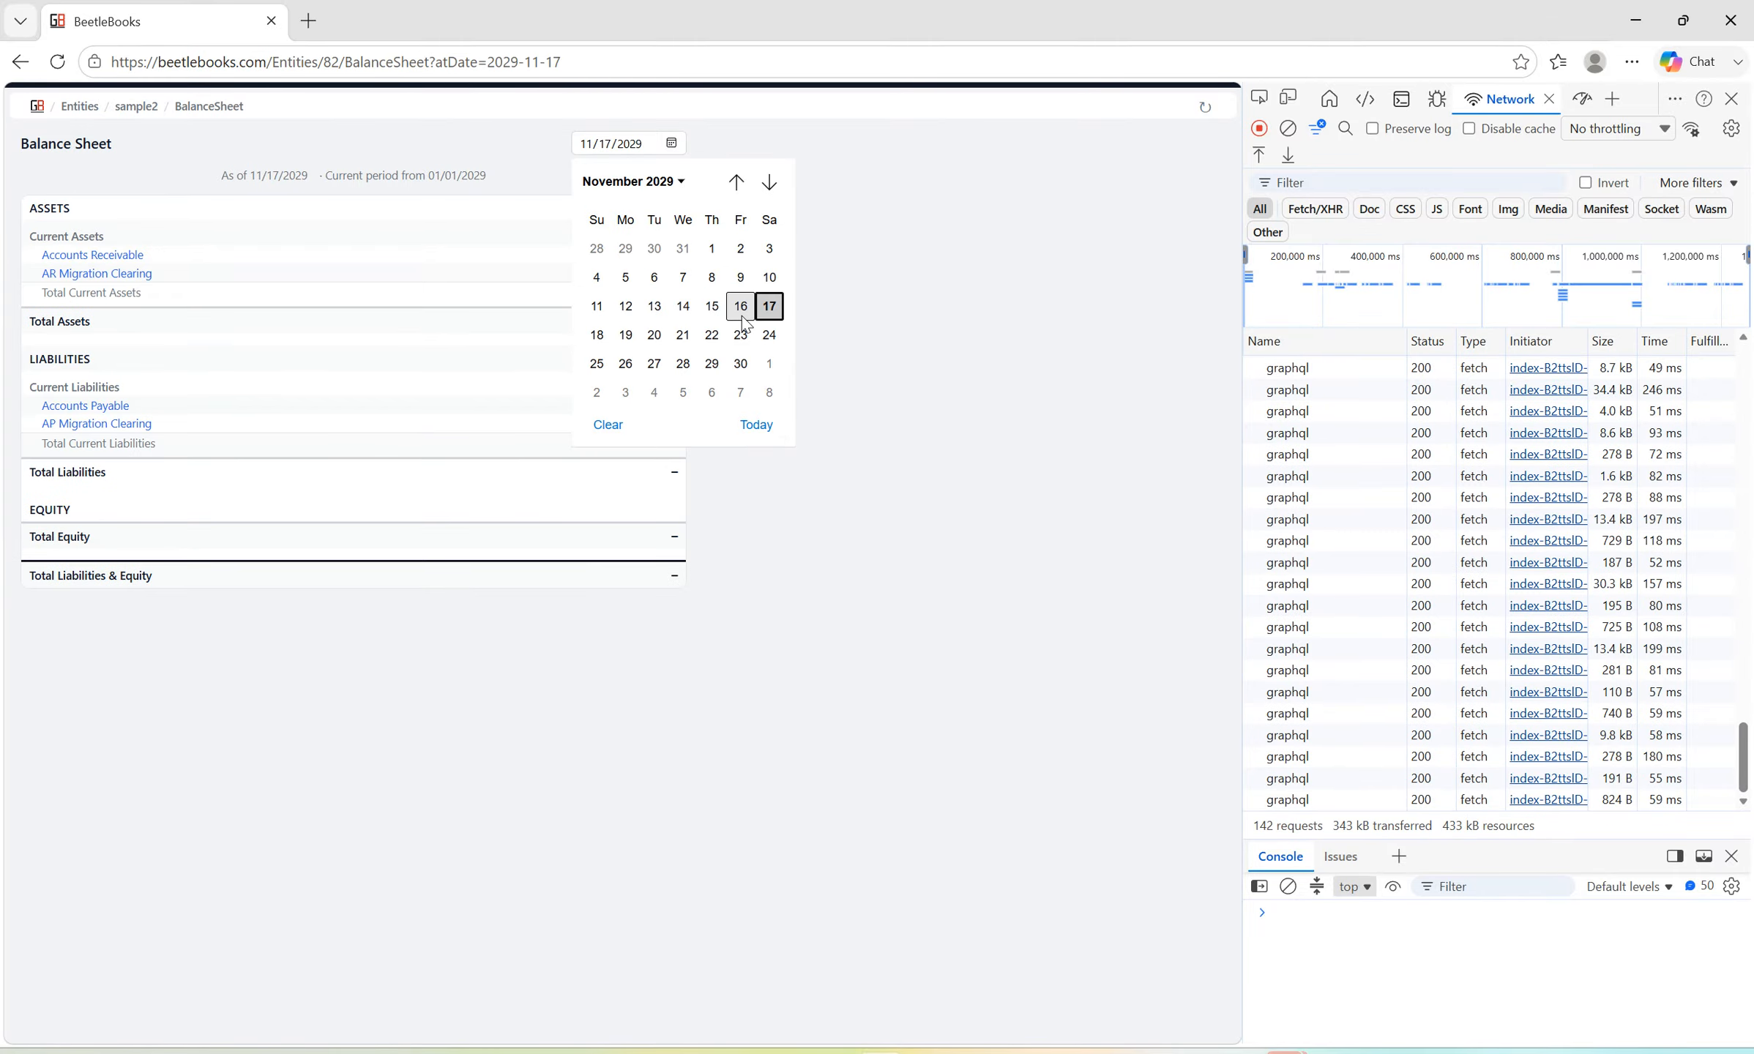
{"action": "left_click", "coordinate": [741, 370]}
View the BeetleBooks balance sheet totals, then switch to QuickBooks and open the Balance Sheet Standard report.
{"action": "scroll", "coordinate": [899, 439], "scroll_direction": "down", "scroll_amount": 5}
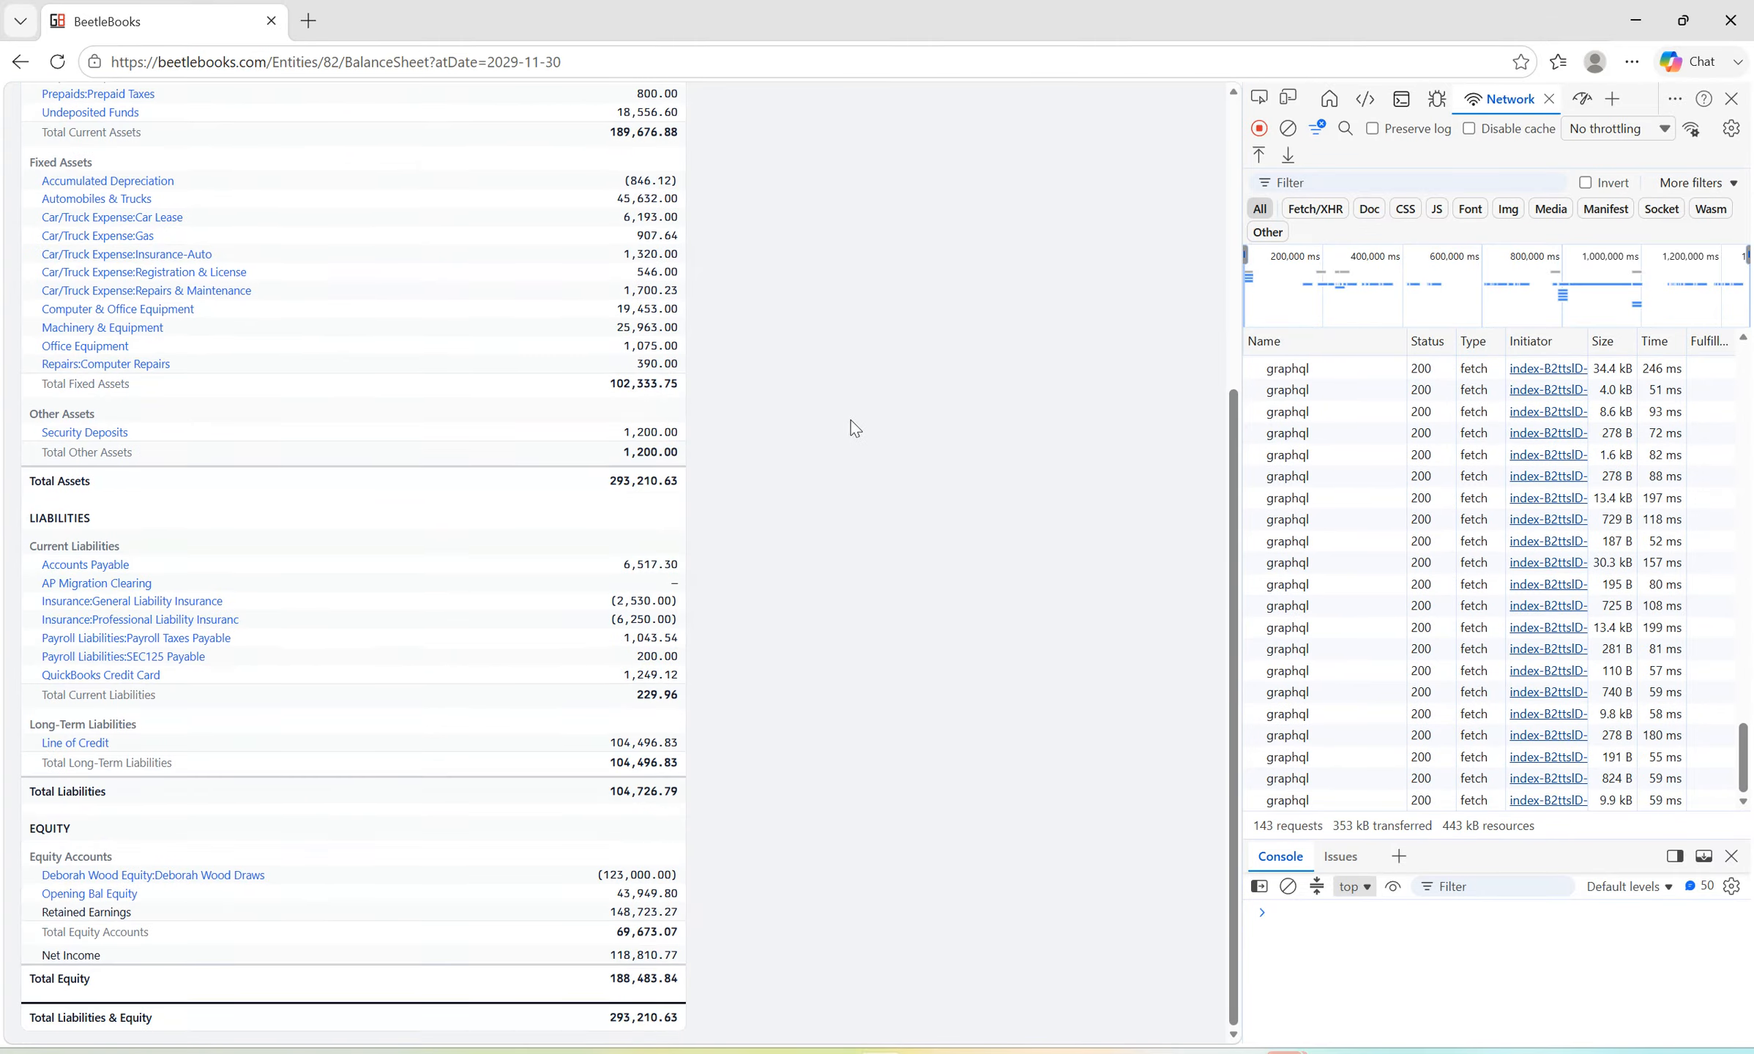
{"action": "key", "text": "alt+Tab"}
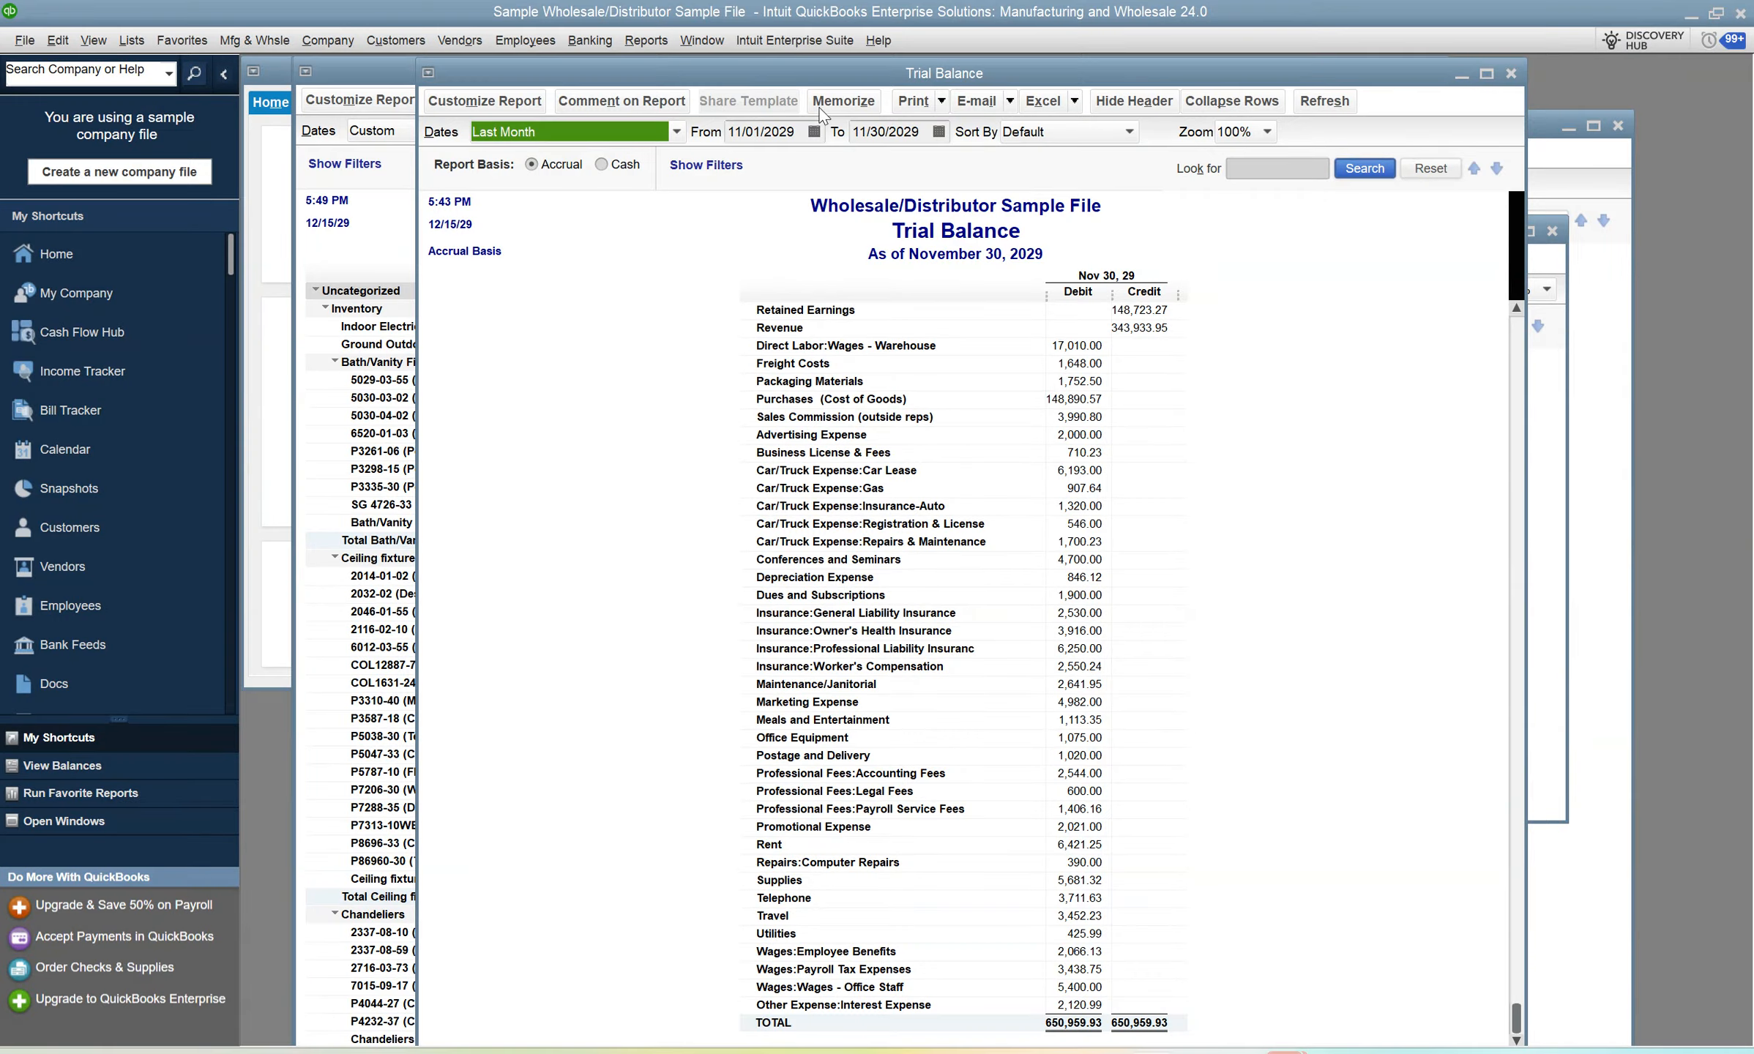
{"action": "left_click", "coordinate": [637, 41]}
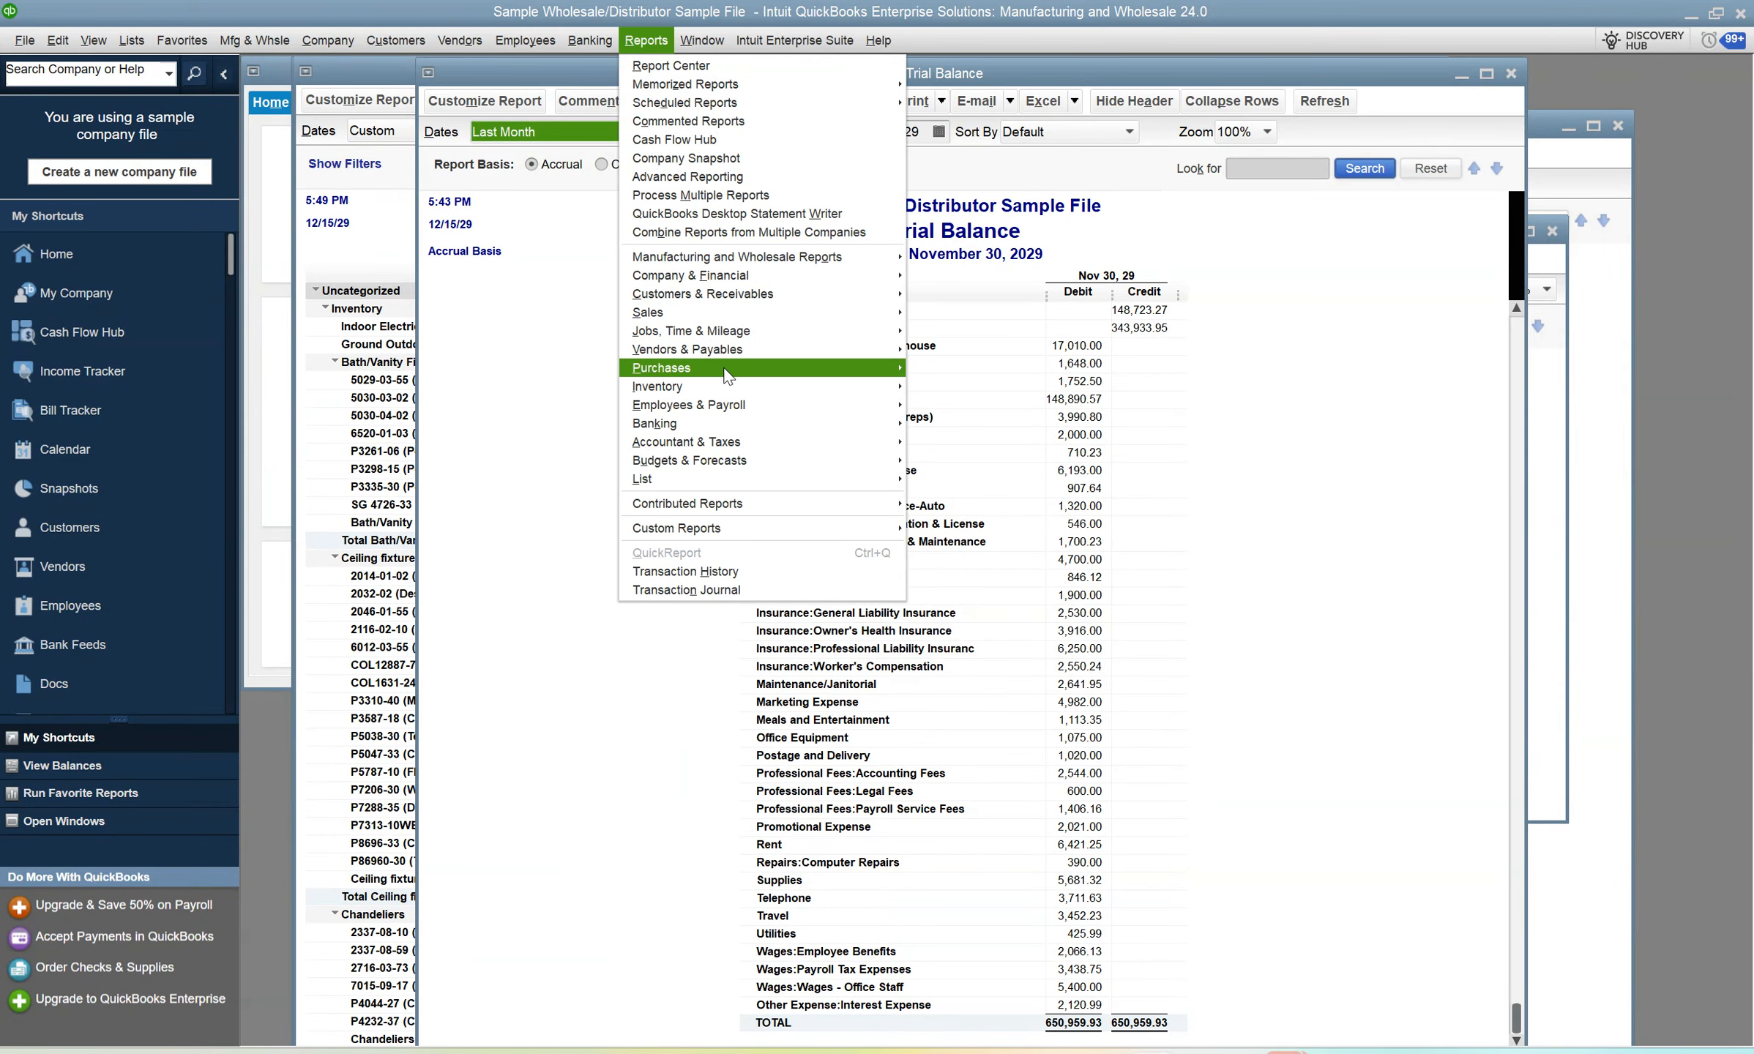
{"action": "mouse_move", "coordinate": [705, 281]}
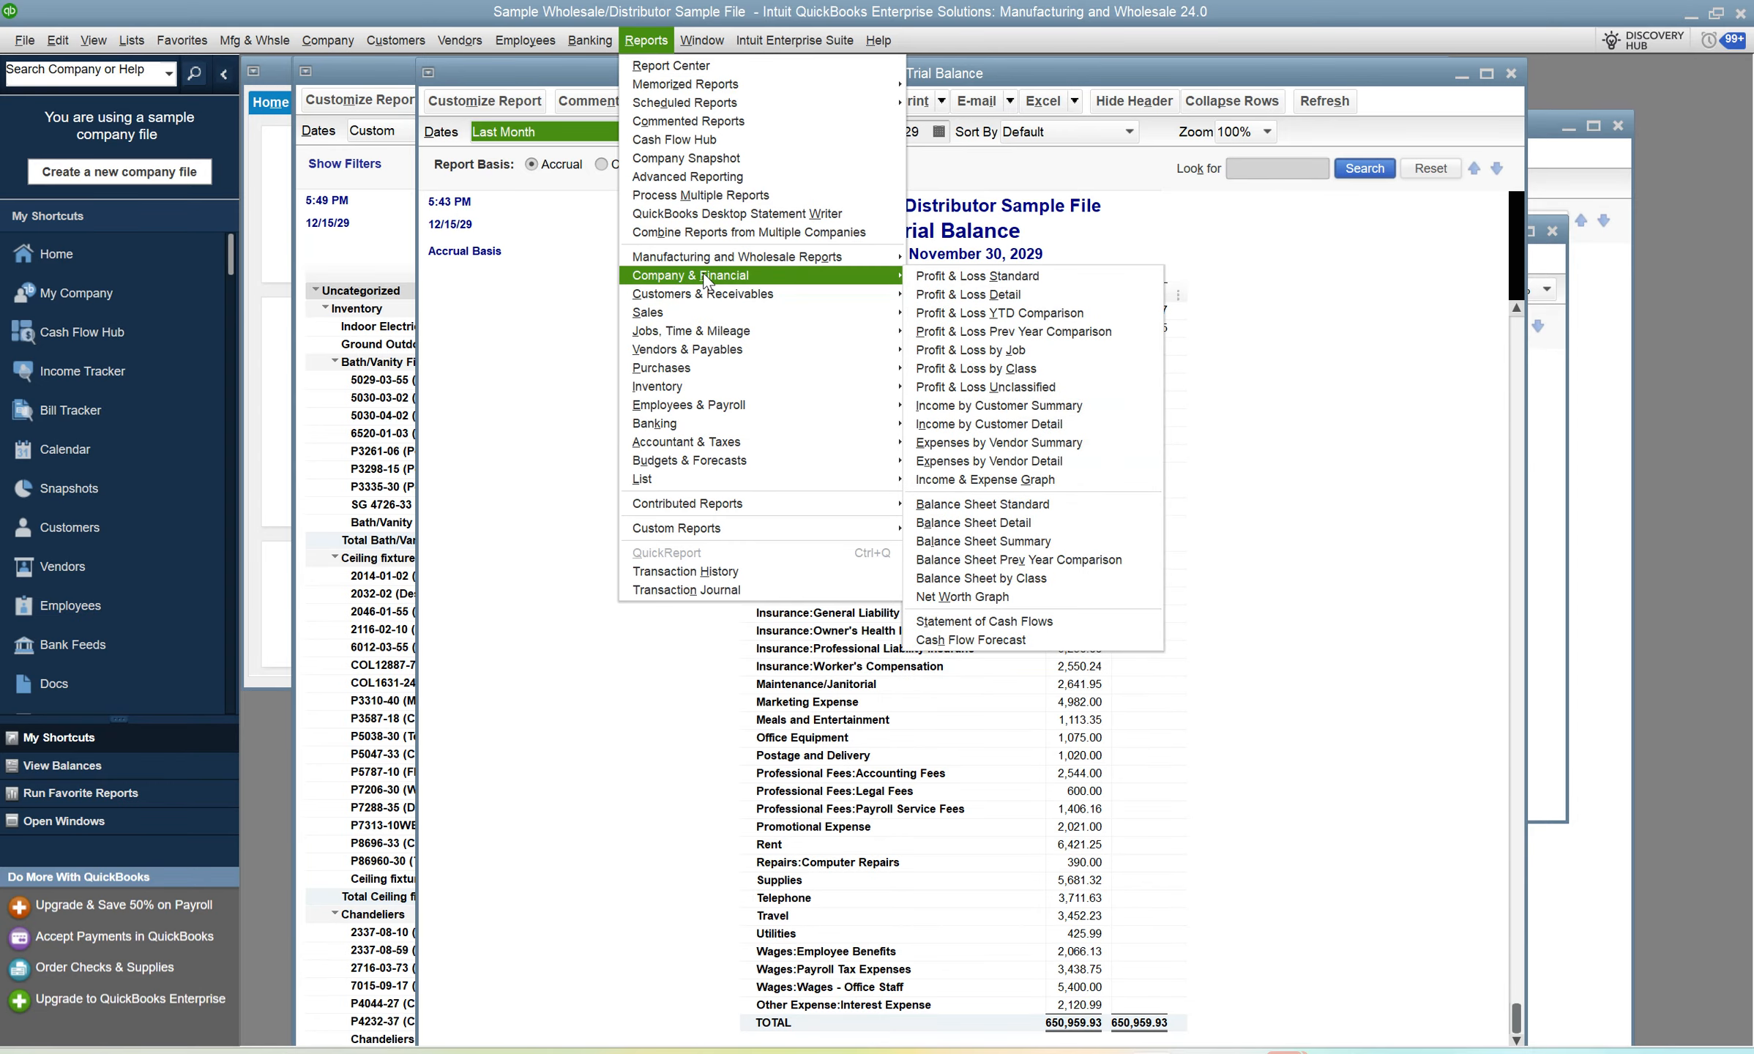
{"action": "left_click", "coordinate": [993, 512]}
{"action": "scroll", "coordinate": [979, 498], "scroll_direction": "down", "scroll_amount": 5}
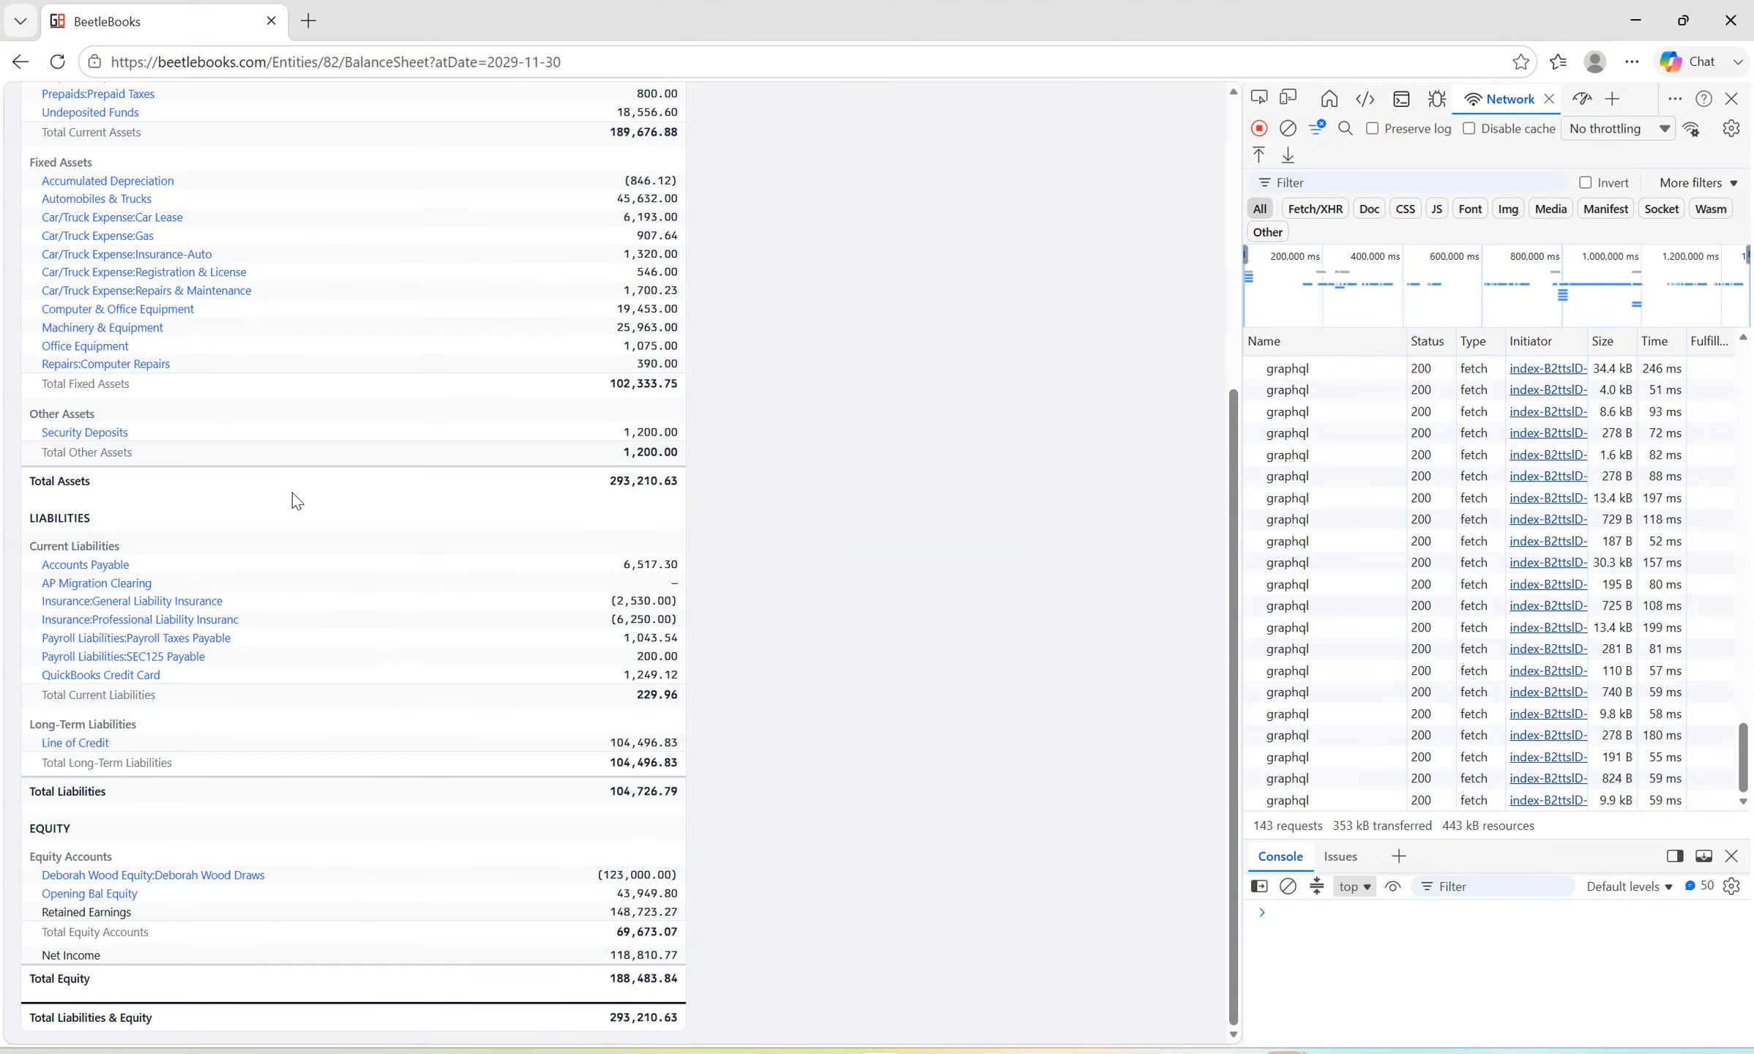
Switch back to BeetleBooks and check the Total Assets figure on the balance sheet.
{"action": "double_click", "coordinate": [617, 487]}
{"action": "left_click", "coordinate": [730, 496]}
{"action": "triple_click", "coordinate": [618, 487]}
{"action": "left_click", "coordinate": [695, 487]}
{"action": "scroll", "coordinate": [743, 501], "scroll_direction": "up", "scroll_amount": 5}
{"action": "scroll", "coordinate": [743, 501], "scroll_direction": "down", "scroll_amount": 5}
{"action": "key", "text": "alt"}
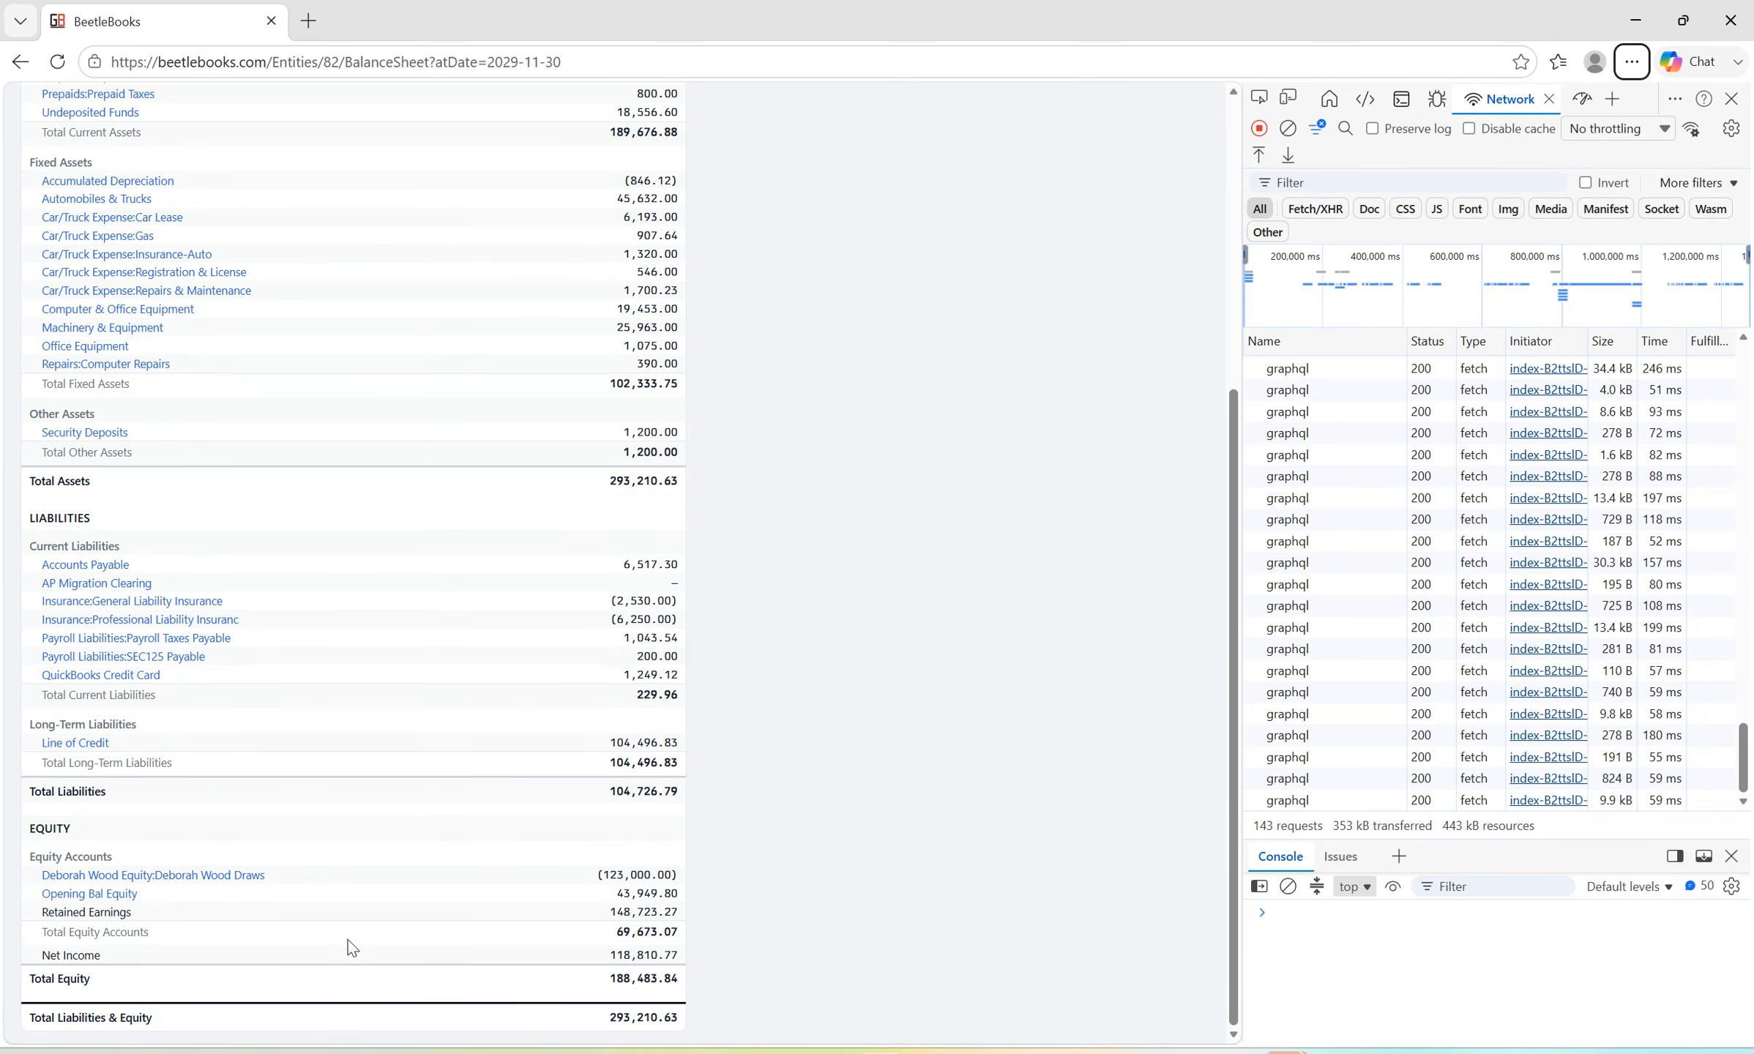
Highlight the Net Income figure and compare it with the Net Income on the QuickBooks balance sheet.
{"action": "double_click", "coordinate": [622, 958]}
{"action": "key", "text": "alt+Tab"}
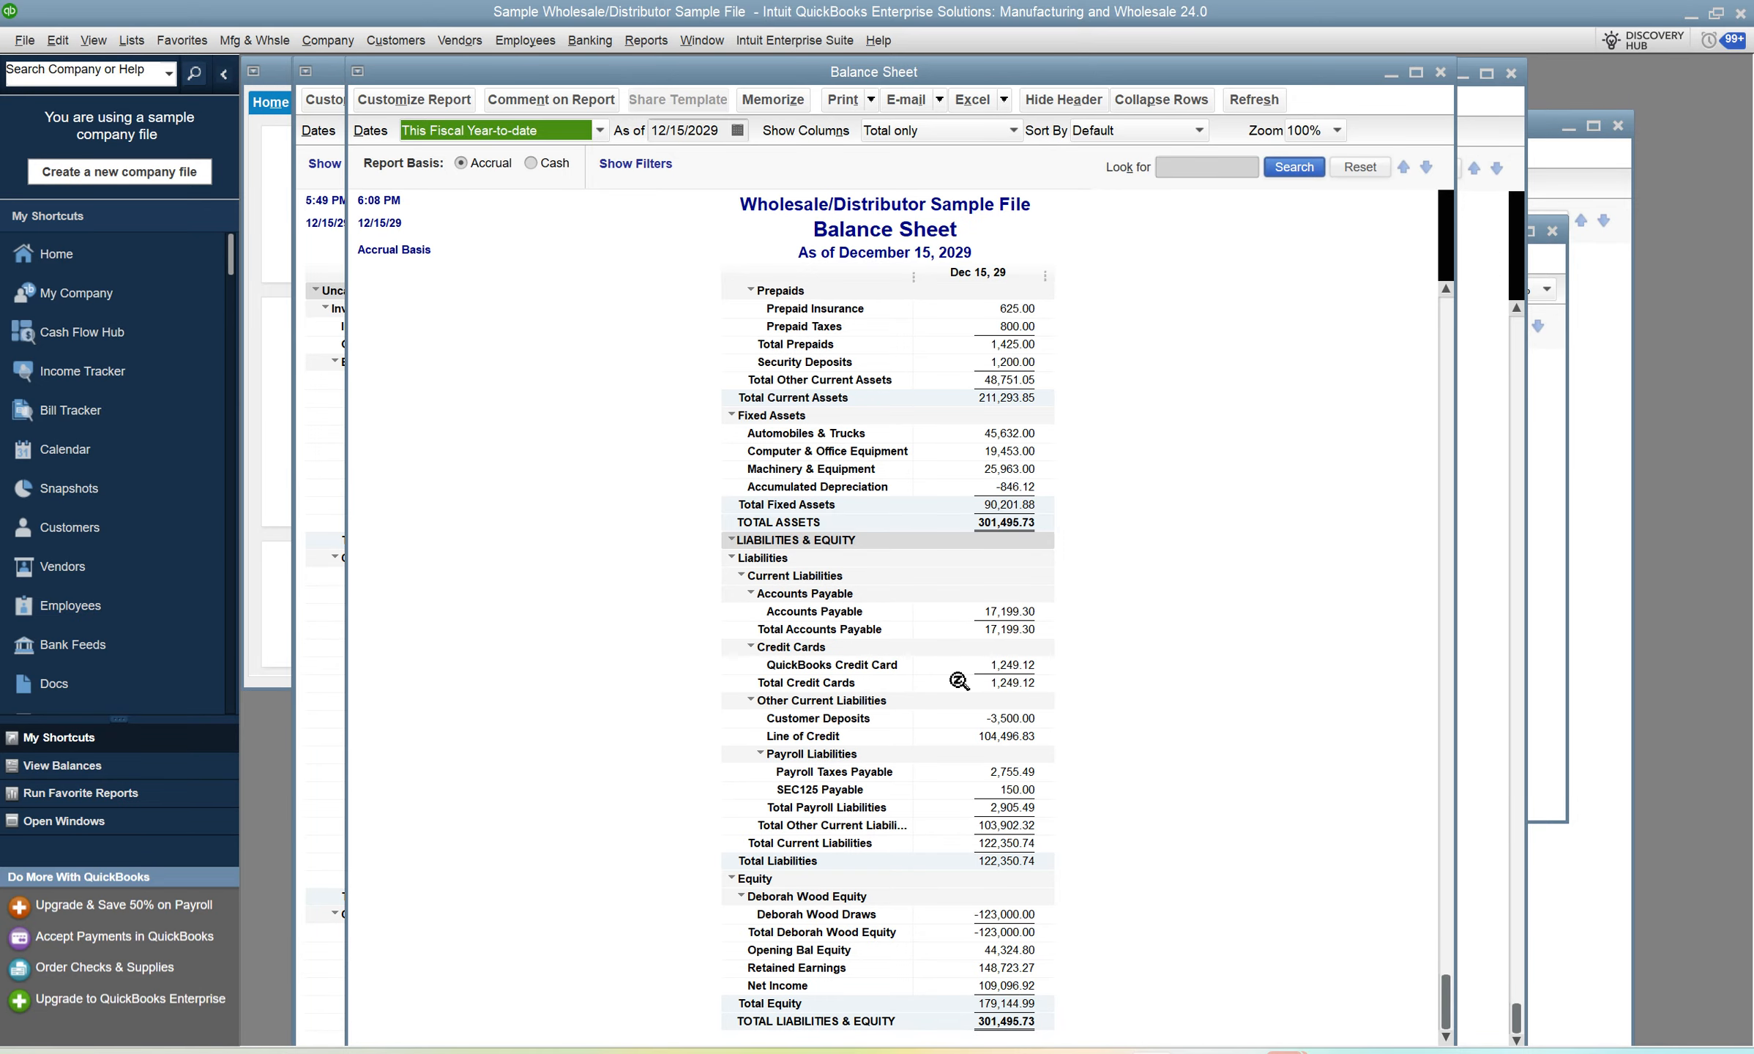
{"action": "key", "text": "alt"}
{"action": "key", "text": "alt"}
{"action": "key", "text": "alt+Tab"}
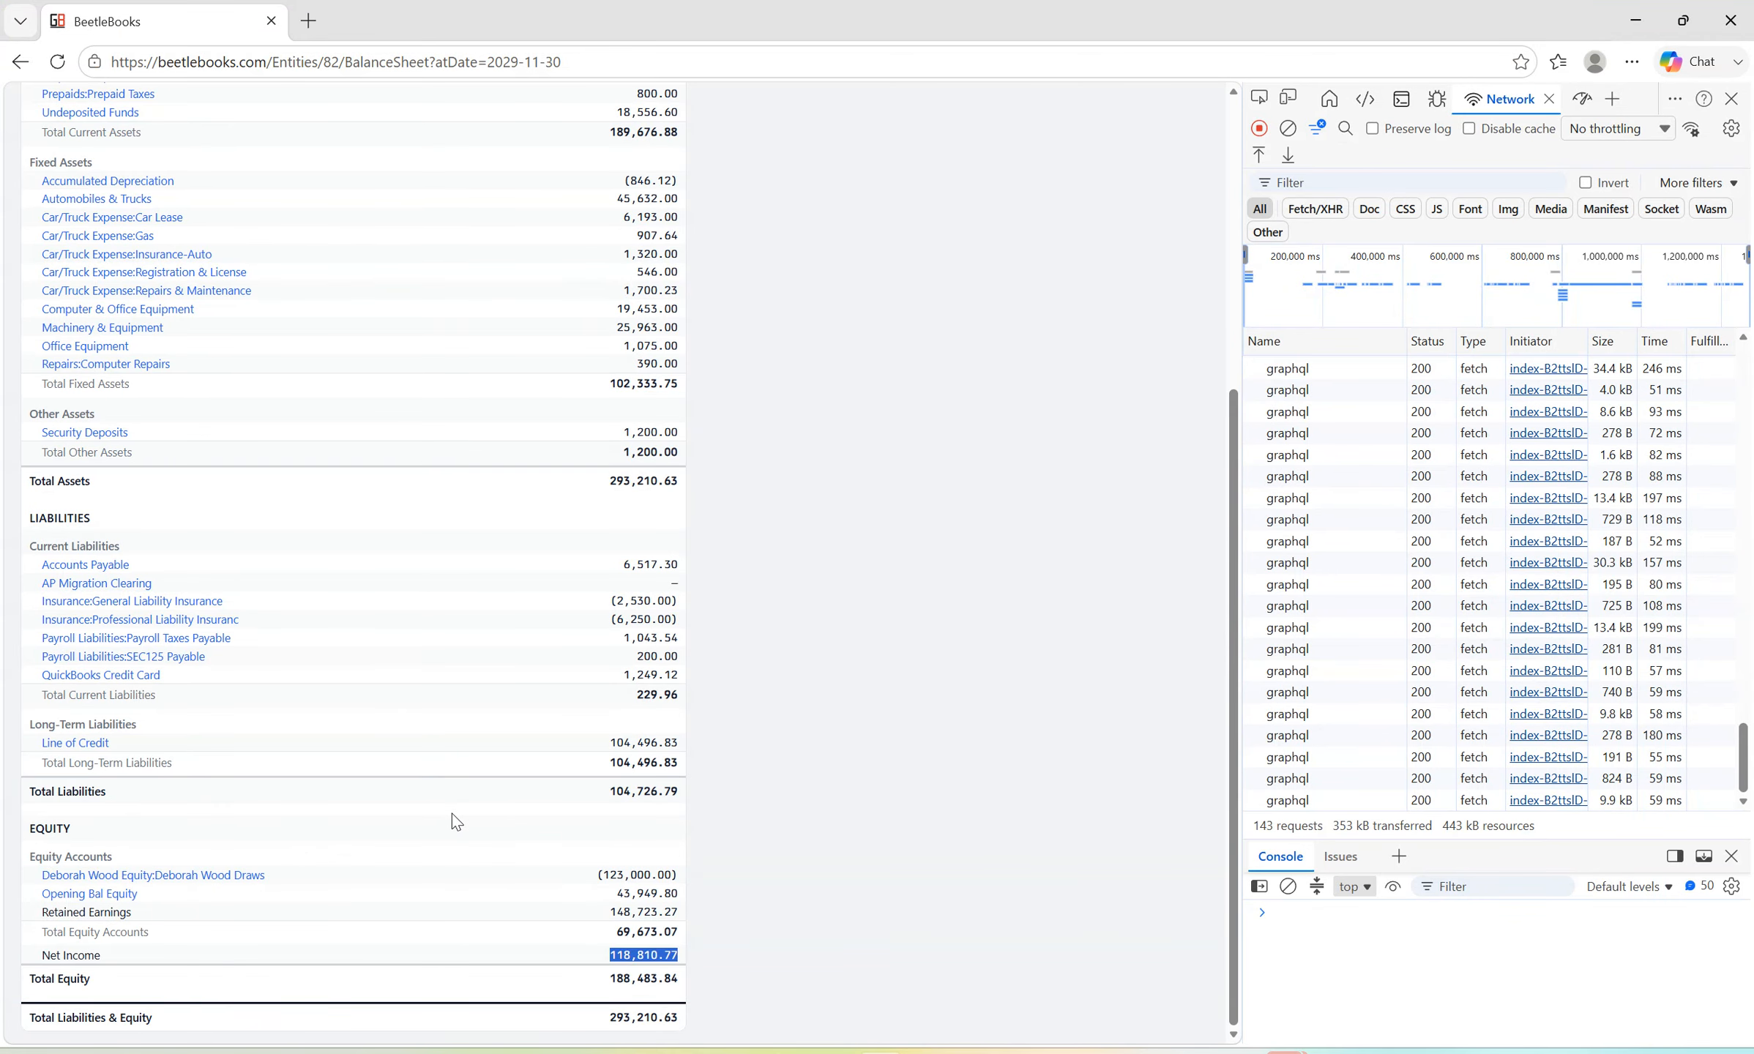
Review the balance sheet accounts in BeetleBooks from bottom to top, and return to the sample2 module overview.
{"action": "key", "text": "alt"}
{"action": "left_click", "coordinate": [823, 787]}
{"action": "scroll", "coordinate": [417, 835], "scroll_direction": "up", "scroll_amount": 6}
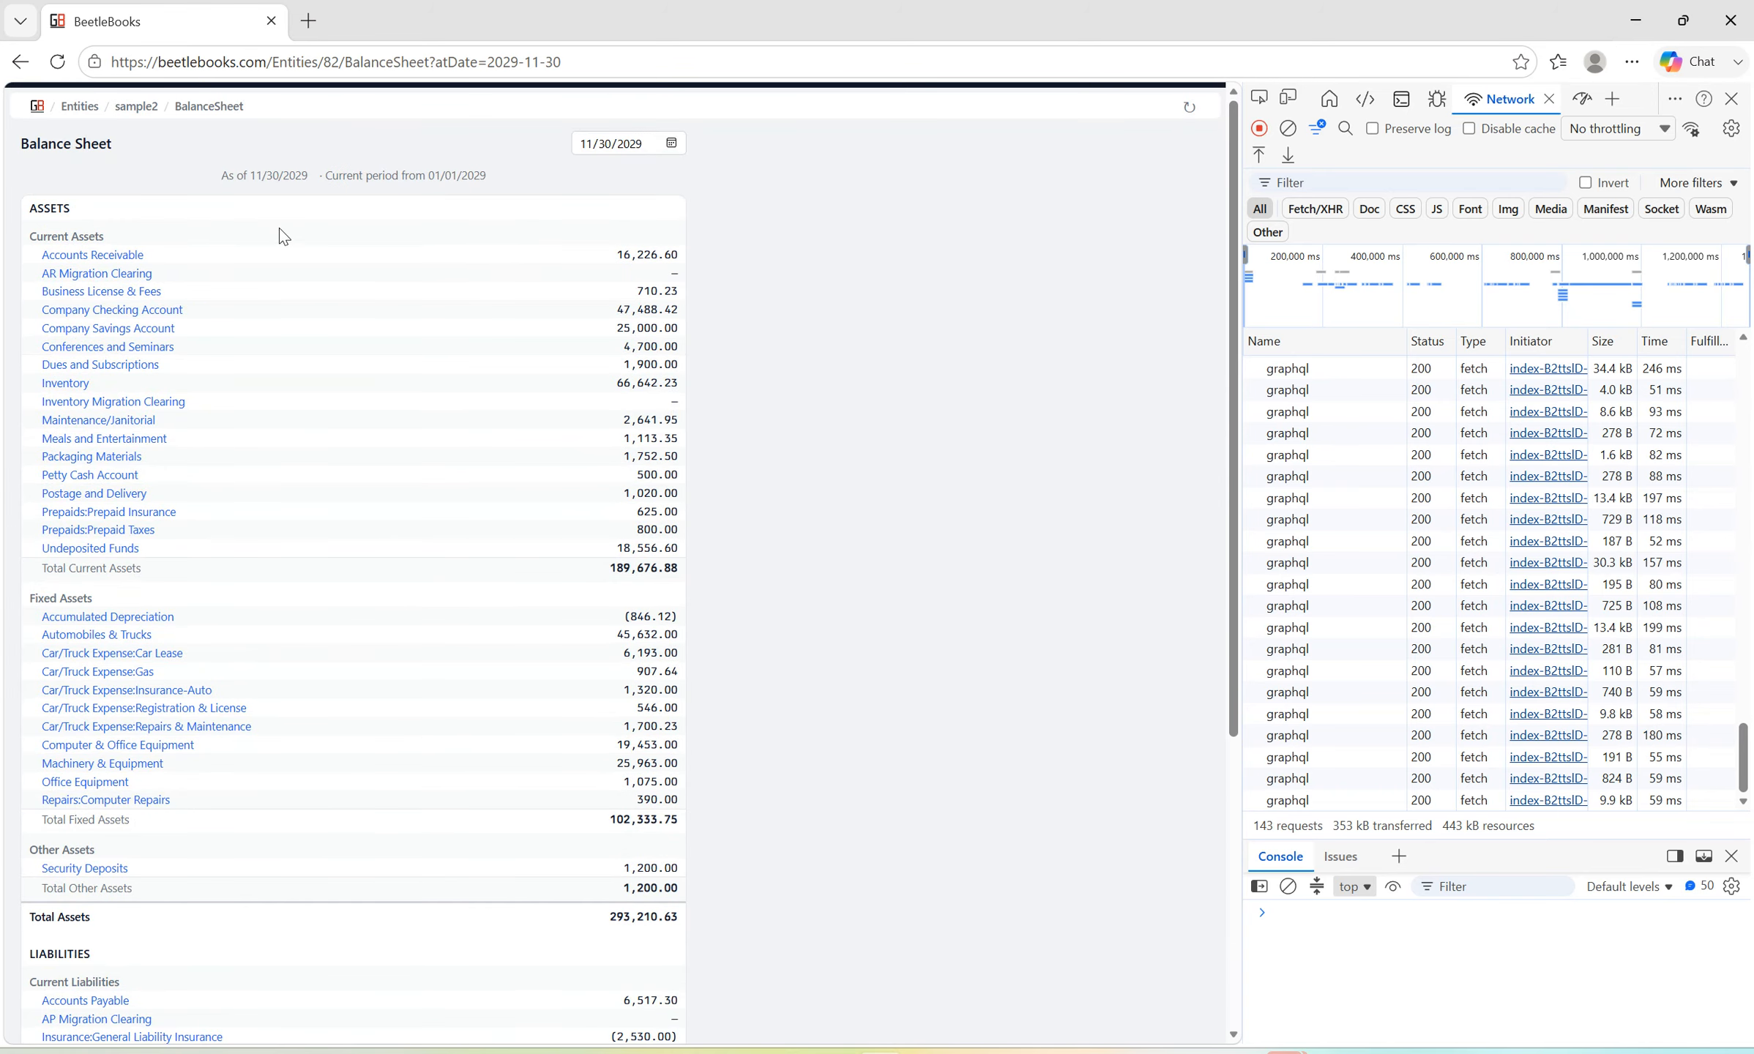
{"action": "scroll", "coordinate": [334, 360], "scroll_direction": "down", "scroll_amount": 5}
{"action": "scroll", "coordinate": [345, 404], "scroll_direction": "up", "scroll_amount": 5}
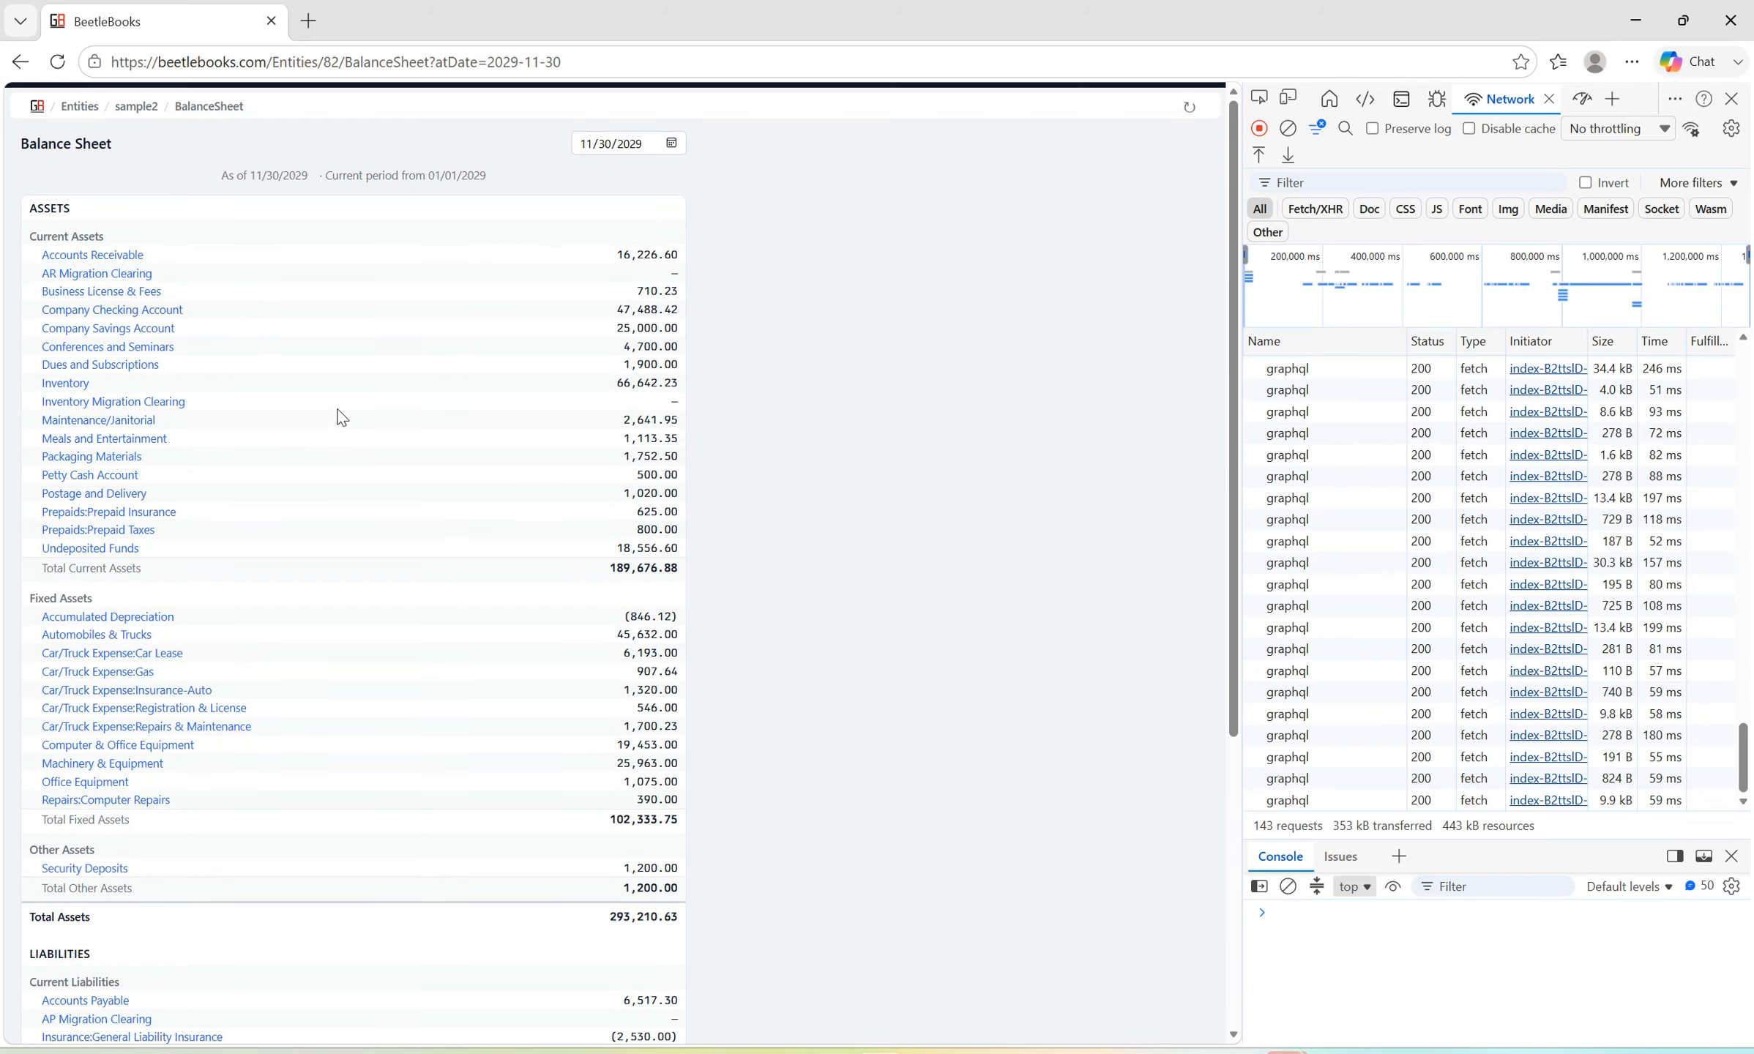
{"action": "left_click", "coordinate": [136, 106]}
{"action": "key", "text": "slash"}
{"action": "type", "text": "tri"}
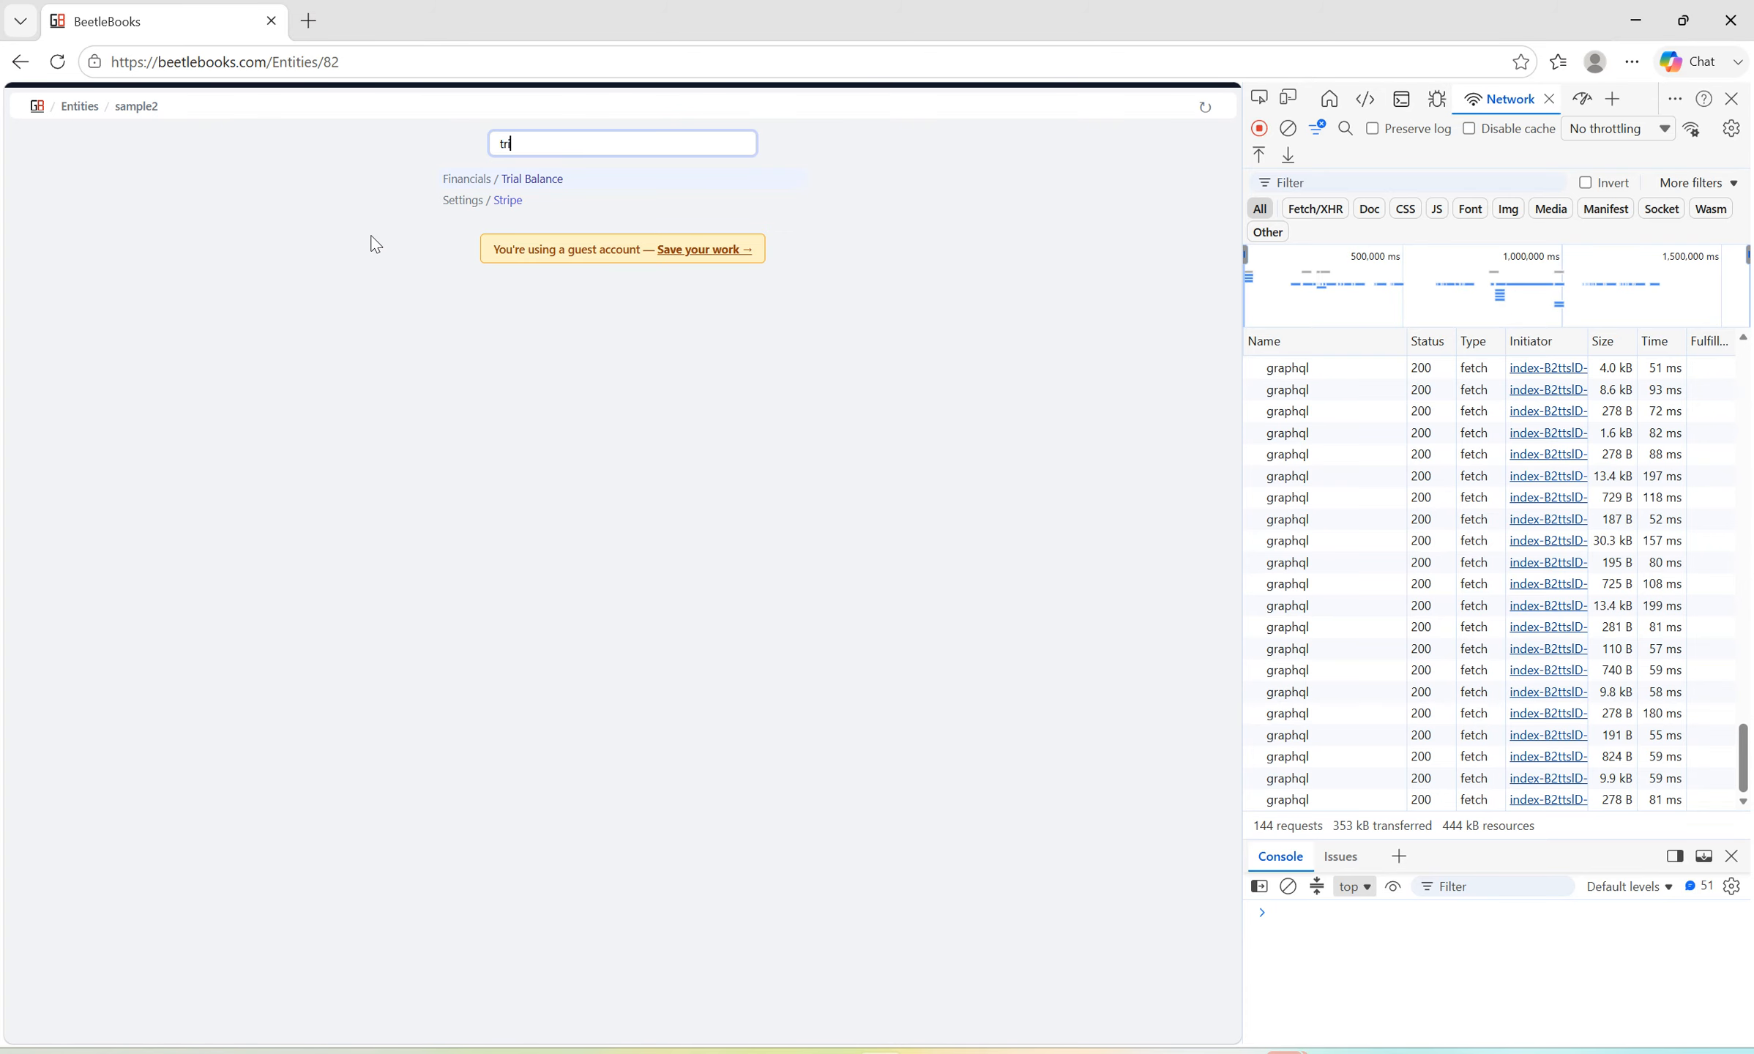
{"action": "key", "text": "BackSpace"}
{"action": "key", "text": "BackSpace"}
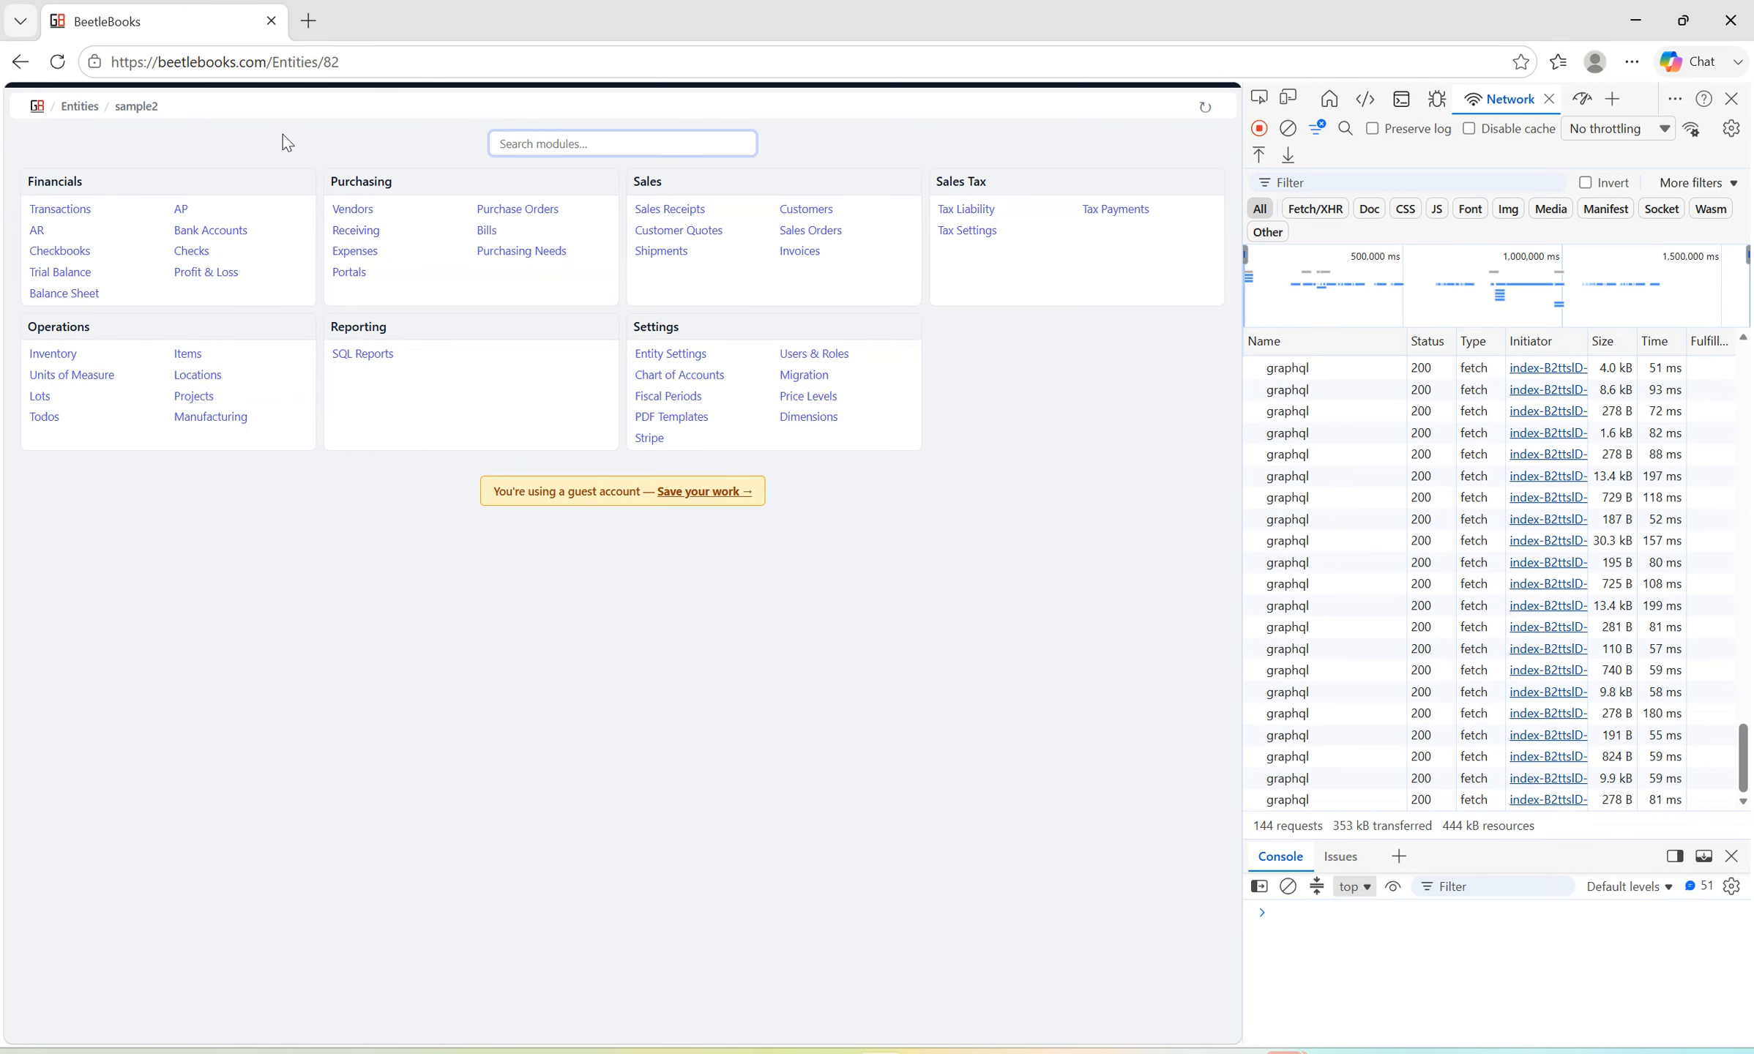
Open Accounts Payable for sample2, then switch to QuickBooks and close the Balance Sheet and Trial Balance reports.
{"action": "left_click", "coordinate": [181, 210]}
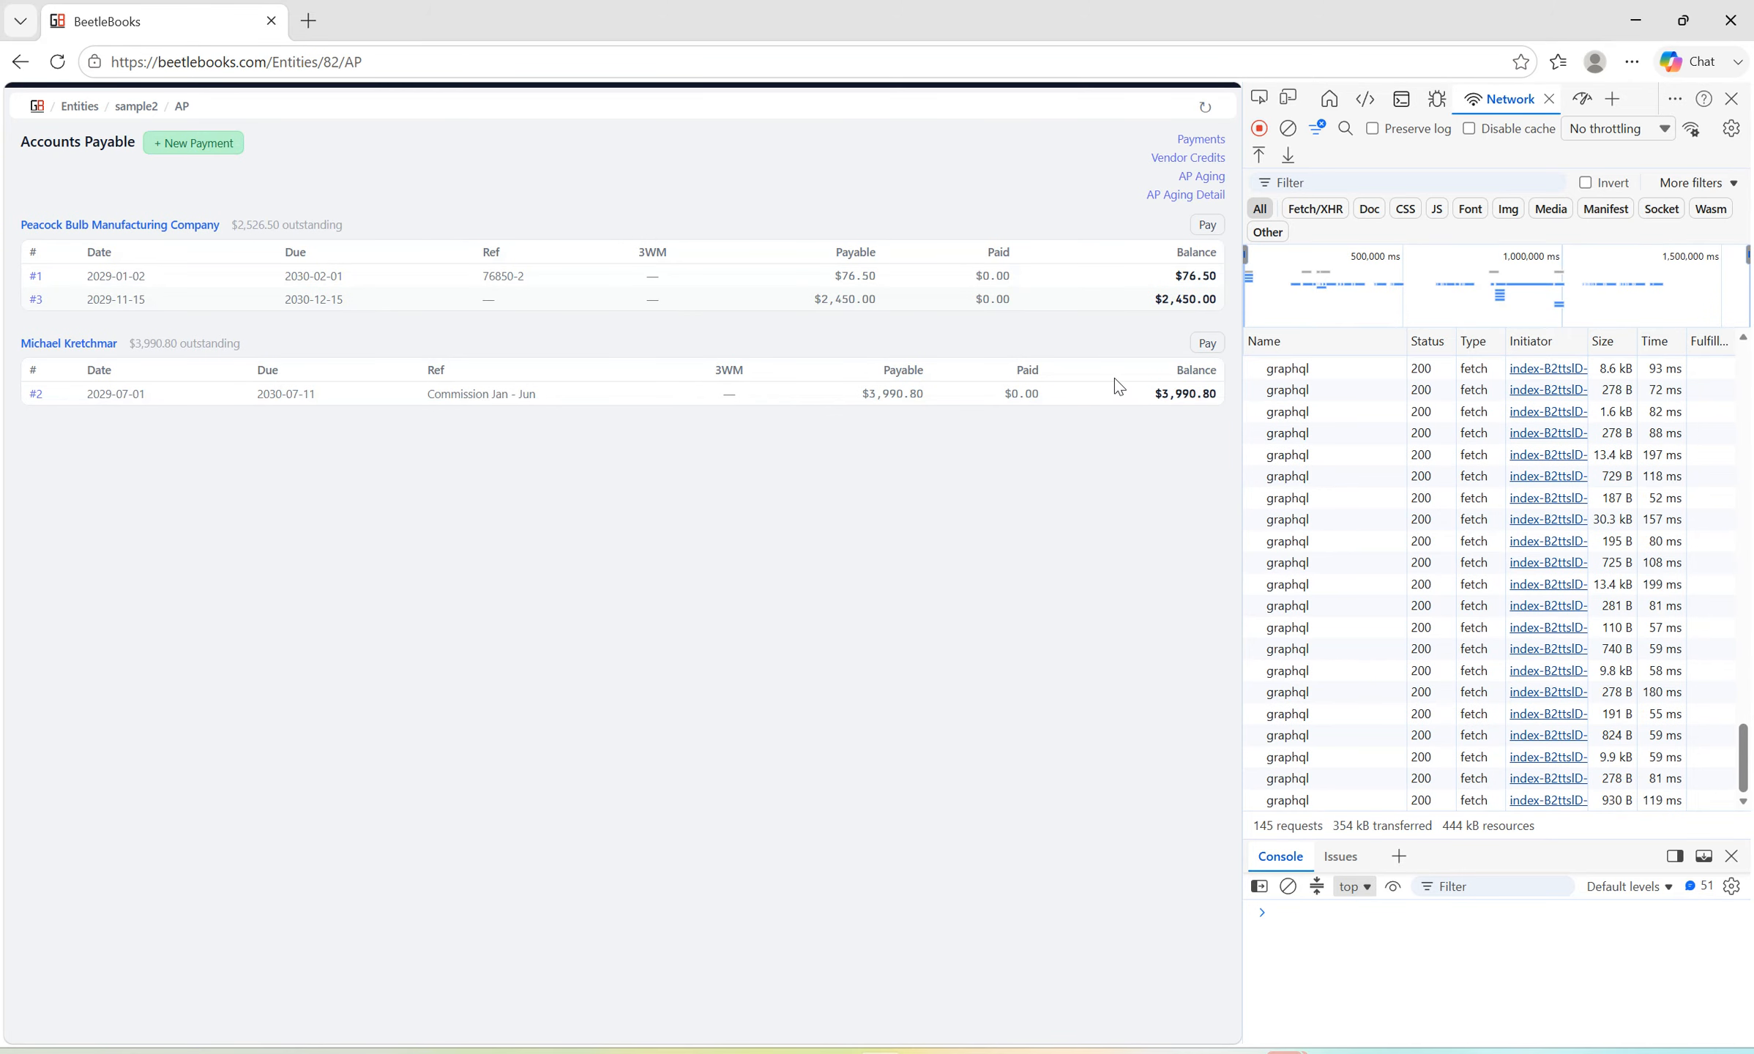
{"action": "key", "text": "alt+Tab"}
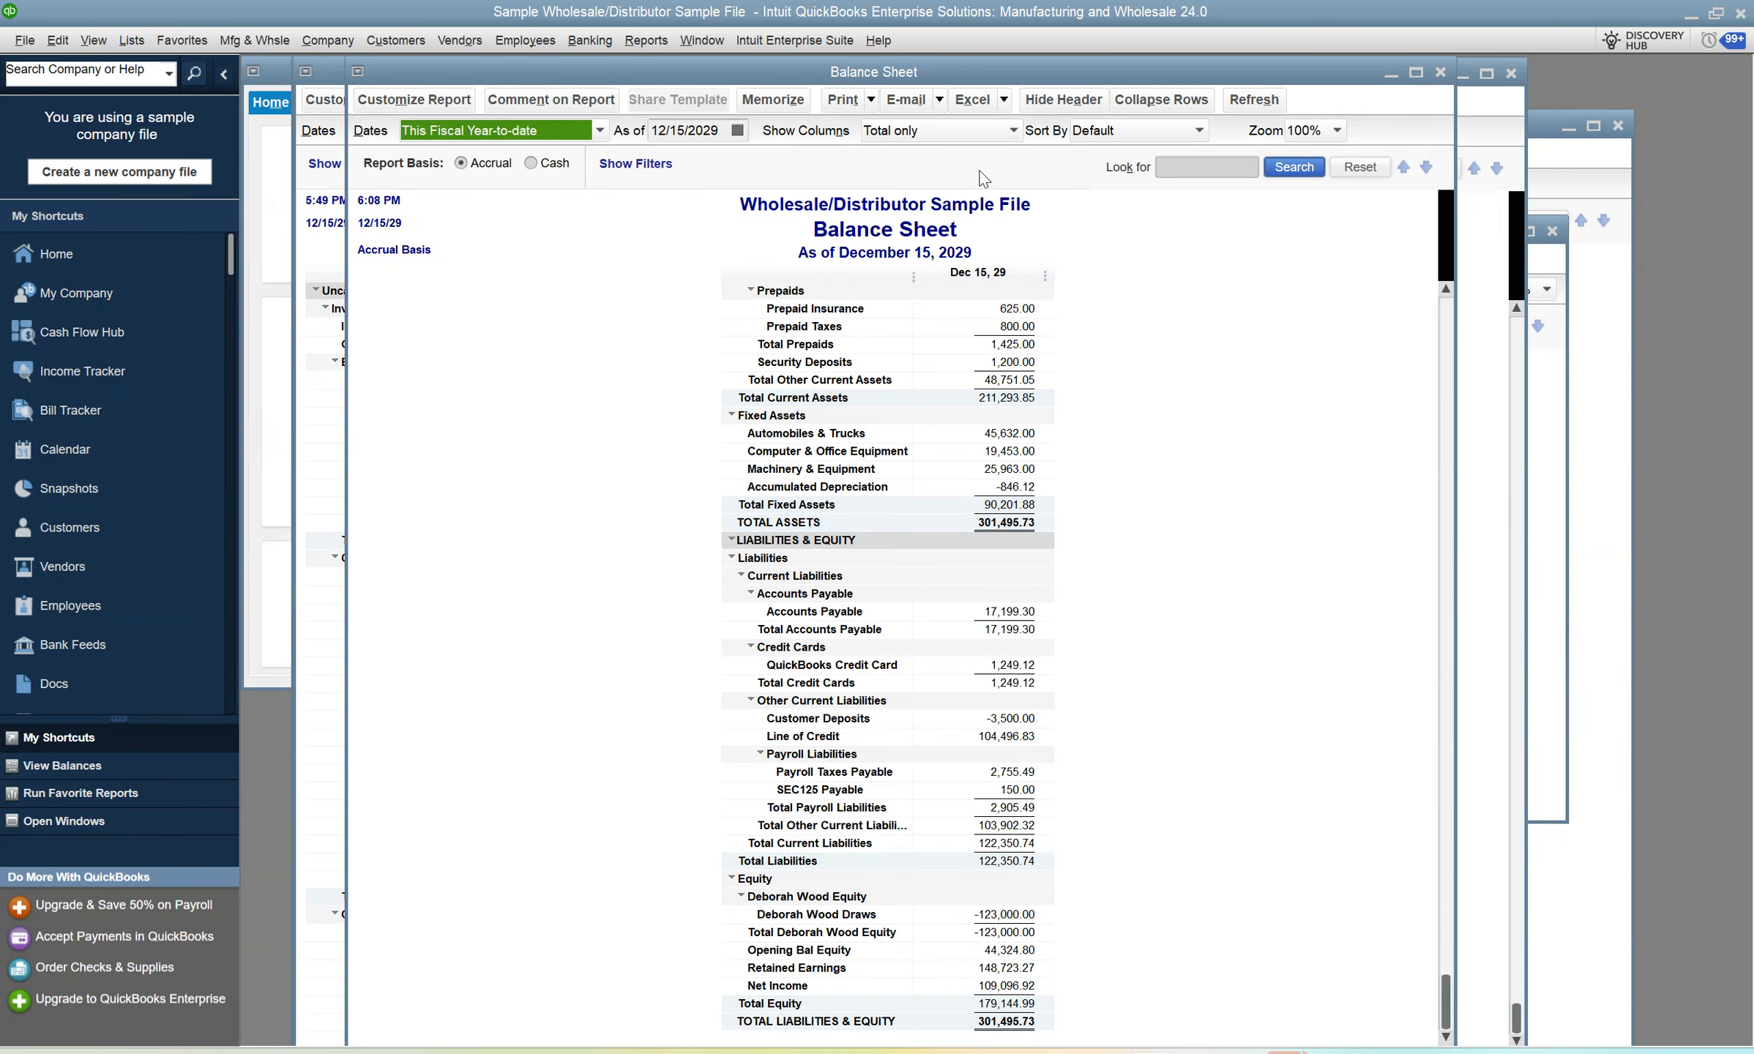
{"action": "left_click", "coordinate": [1441, 72]}
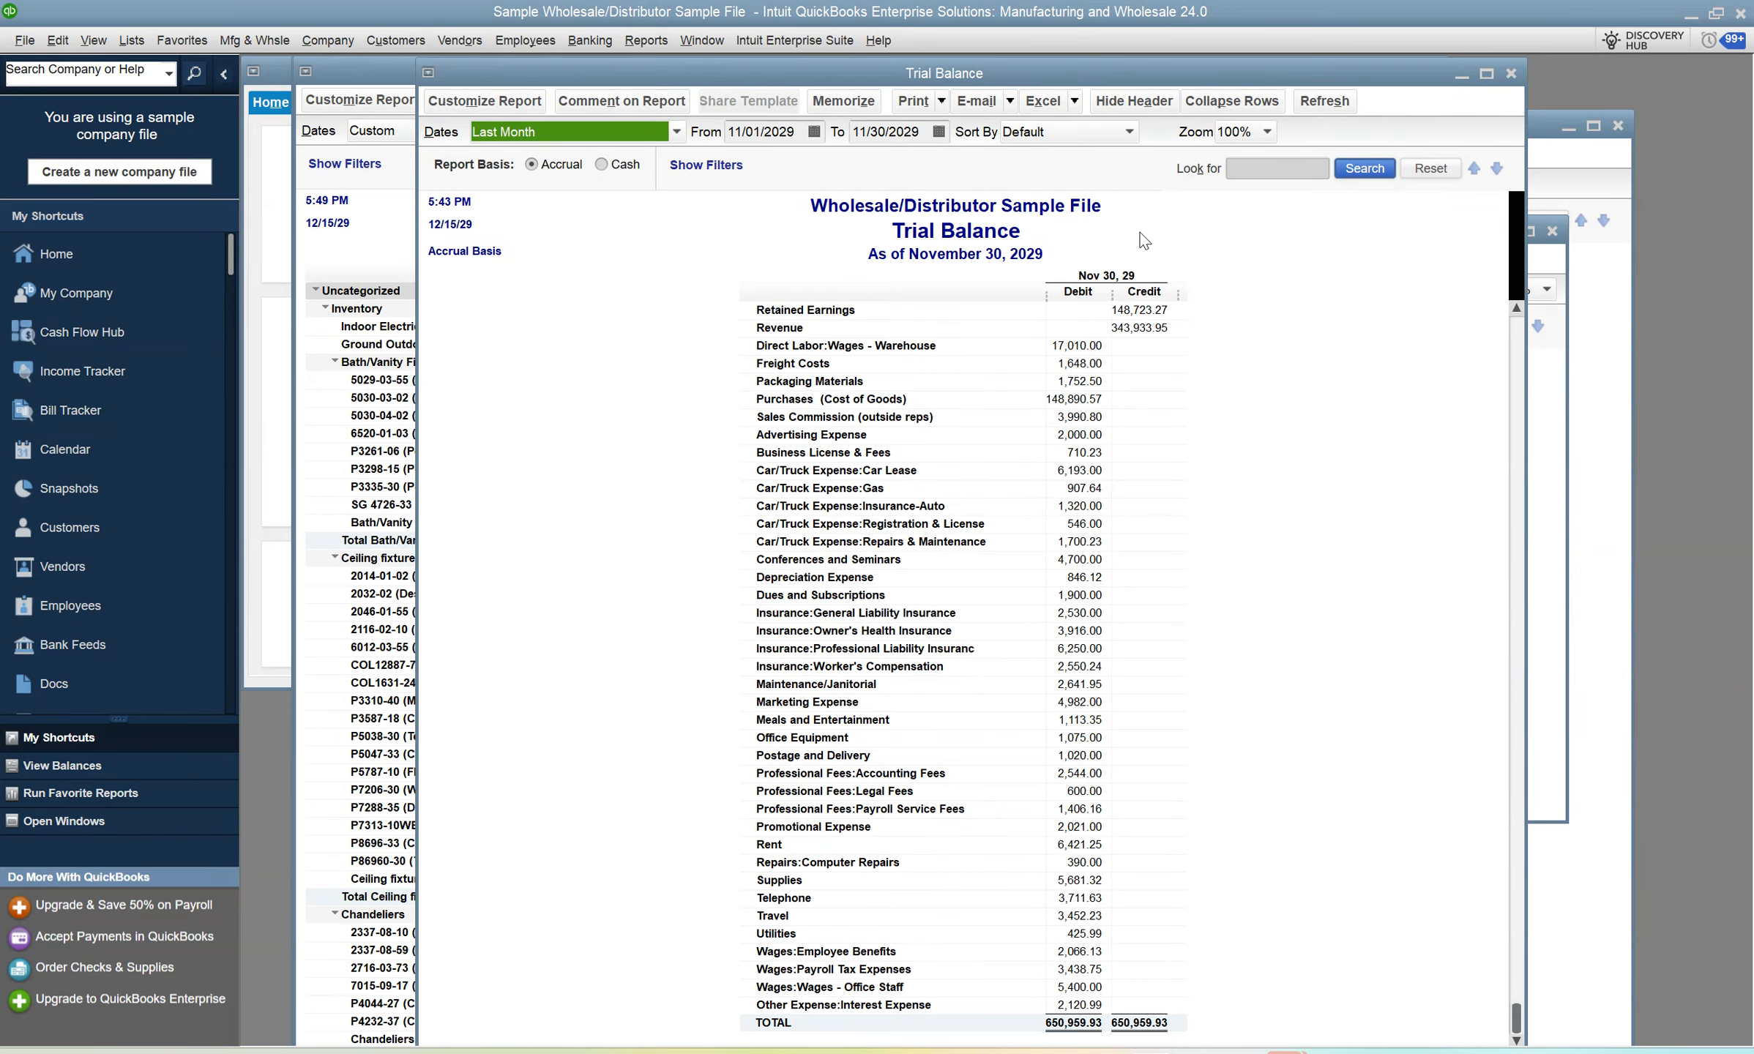
{"action": "left_click", "coordinate": [1510, 73]}
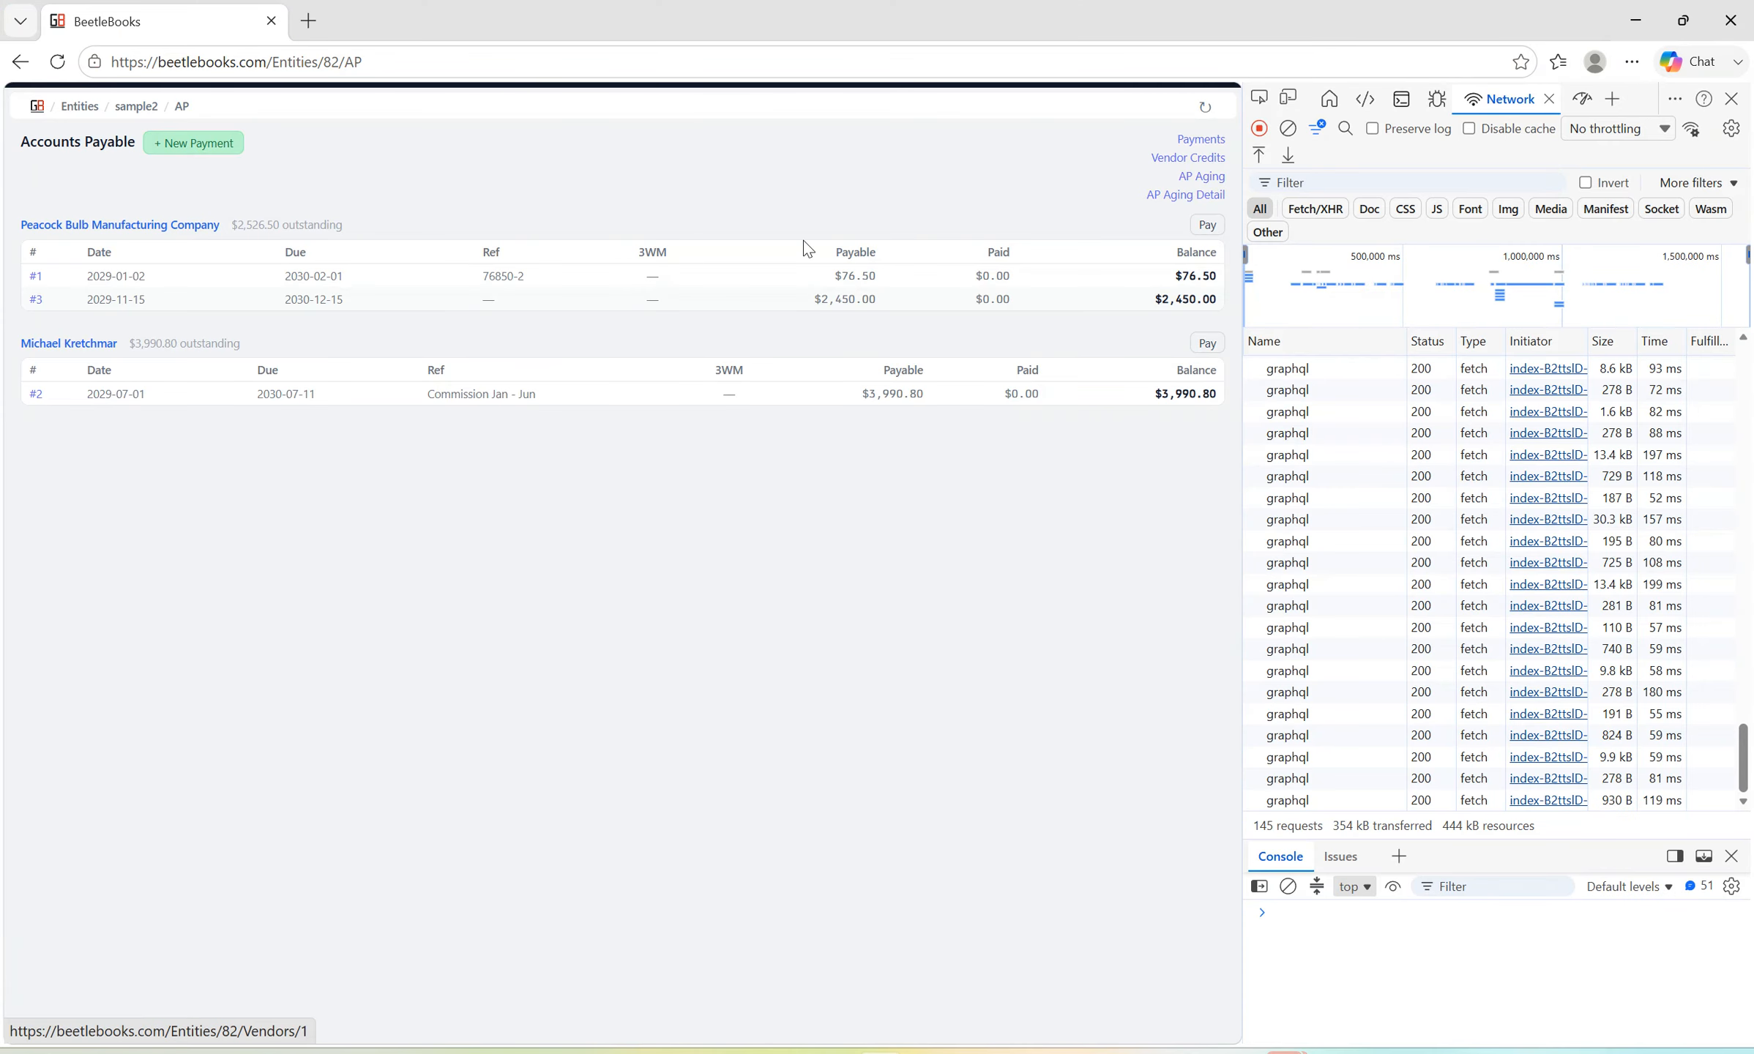
Return to BeetleBooks, open the AP Aging report, and check the grand total of the outstanding payables.
{"action": "left_click", "coordinate": [1198, 191]}
{"action": "left_click", "coordinate": [1201, 178]}
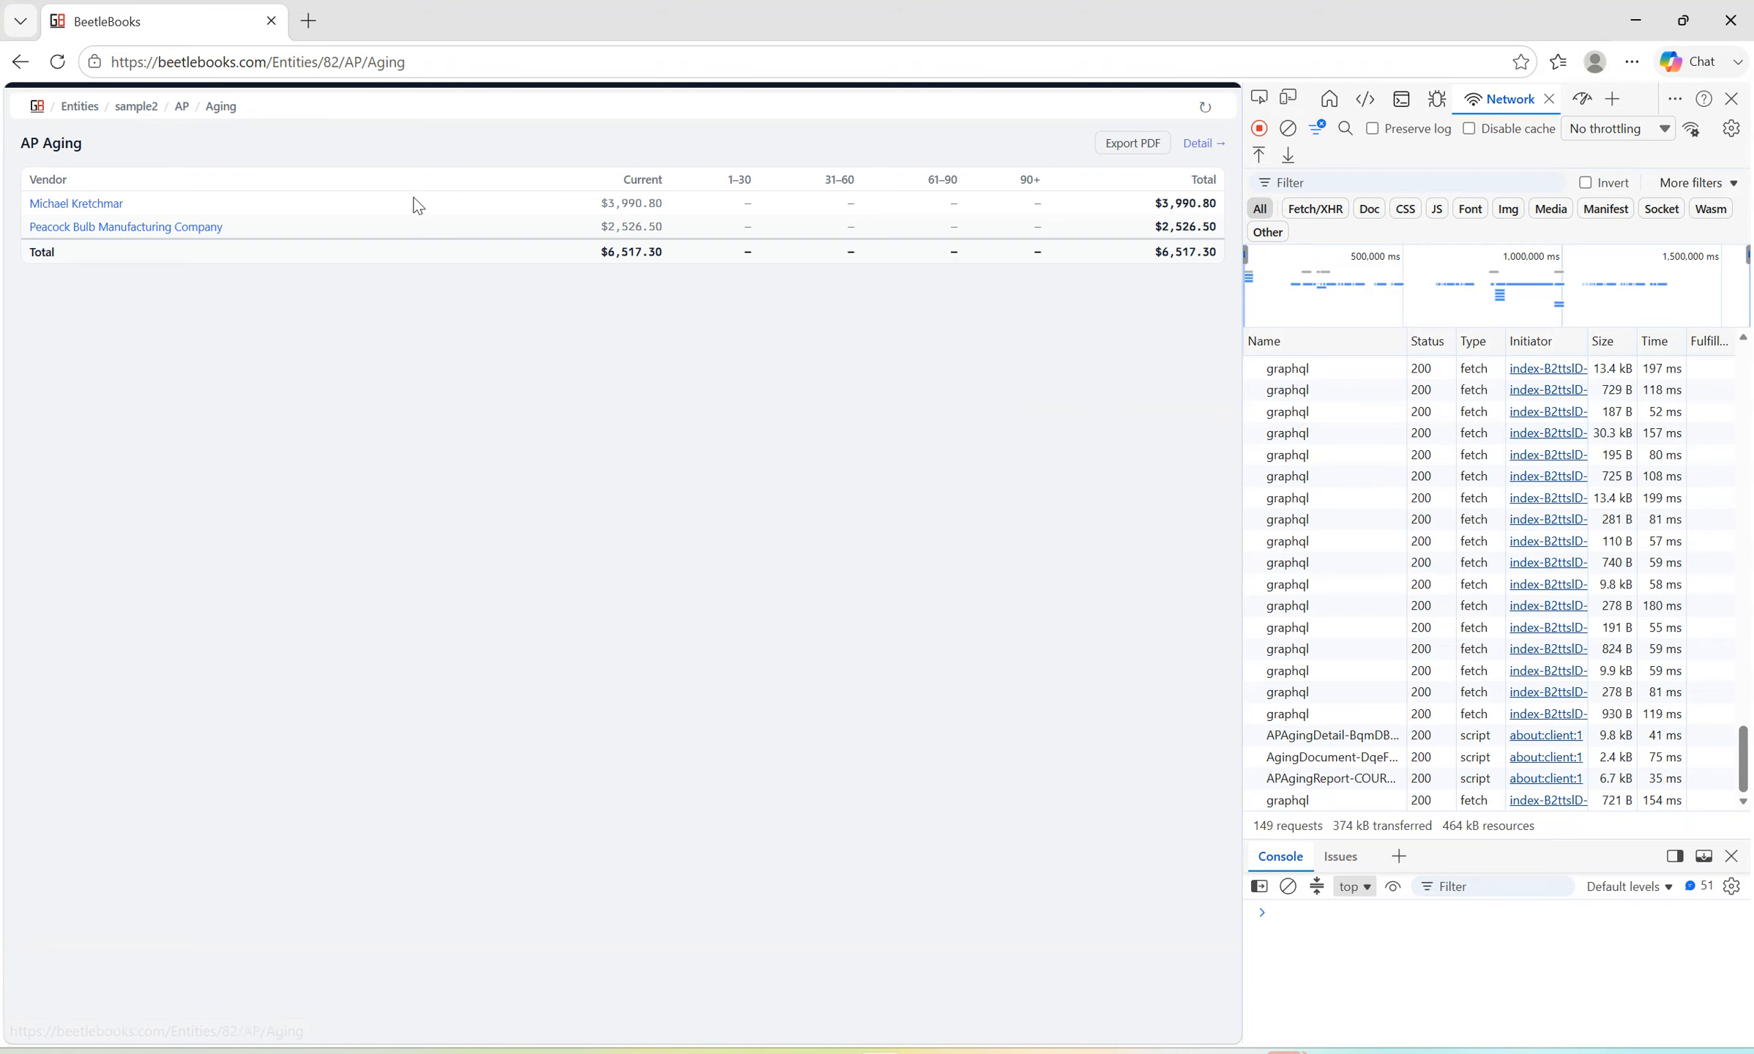
{"action": "left_click_drag", "start_coordinate": [1160, 258], "coordinate": [1221, 253]}
{"action": "left_click", "coordinate": [797, 415]}
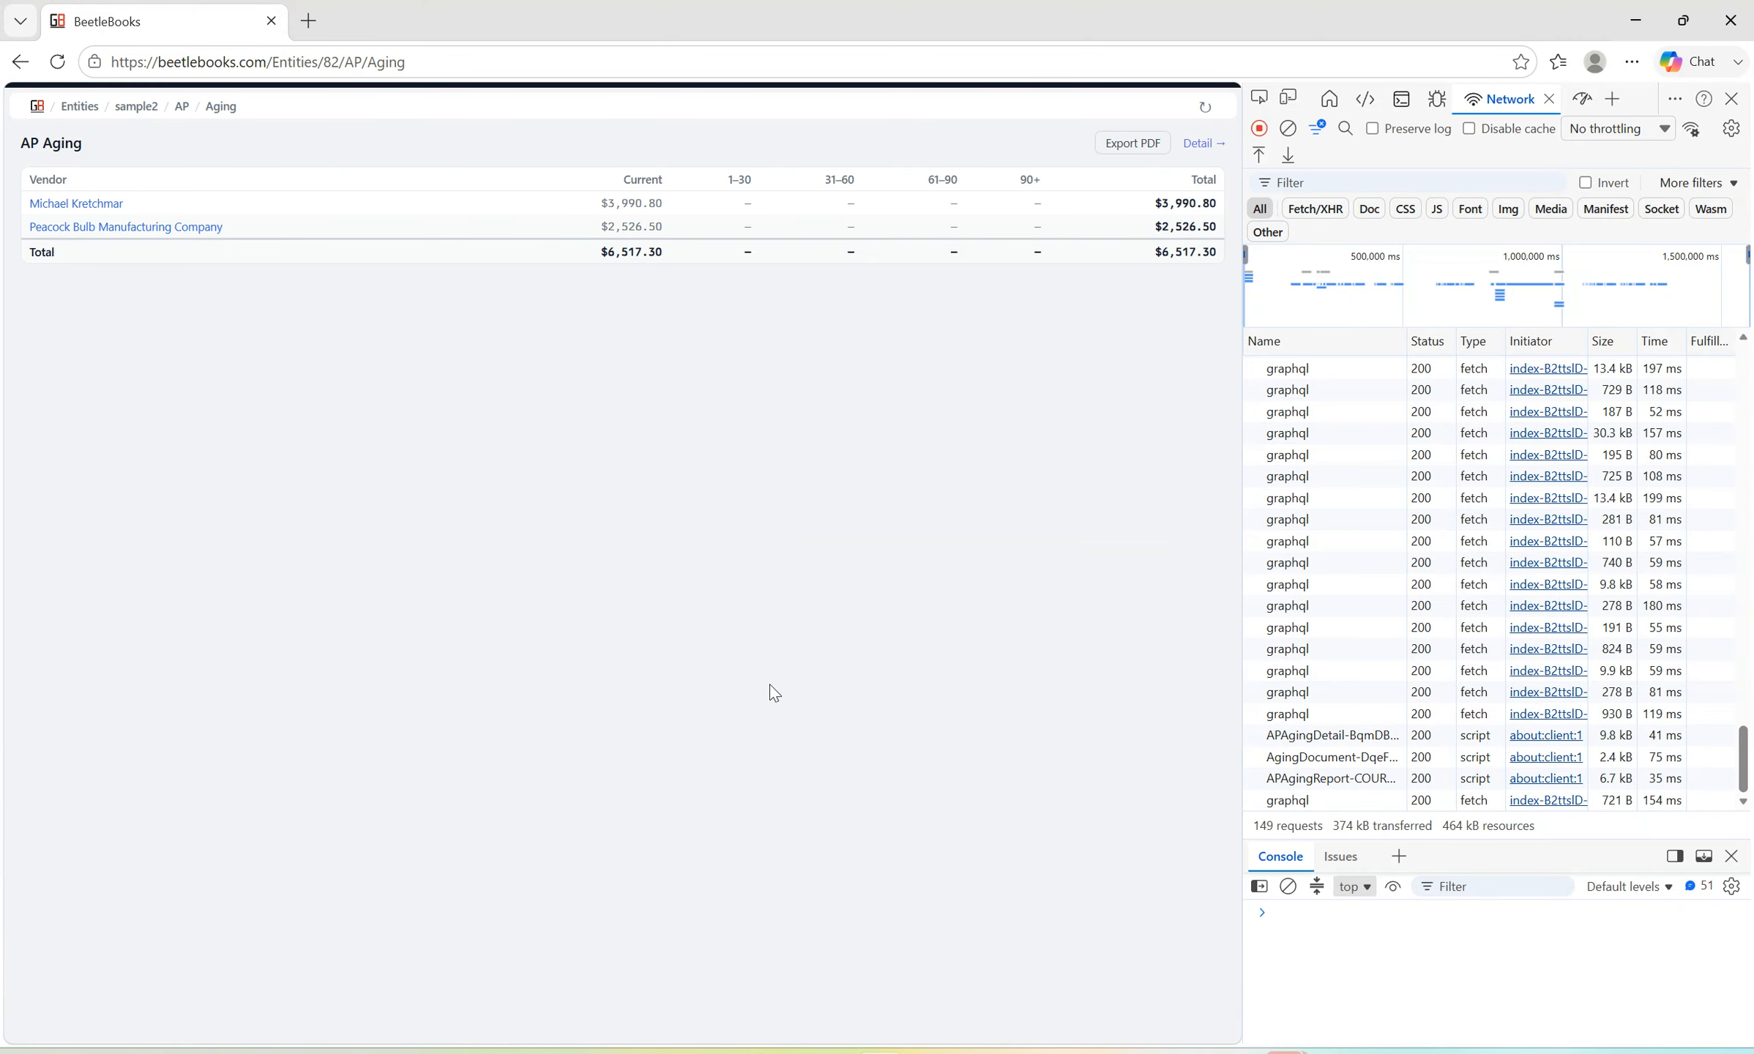